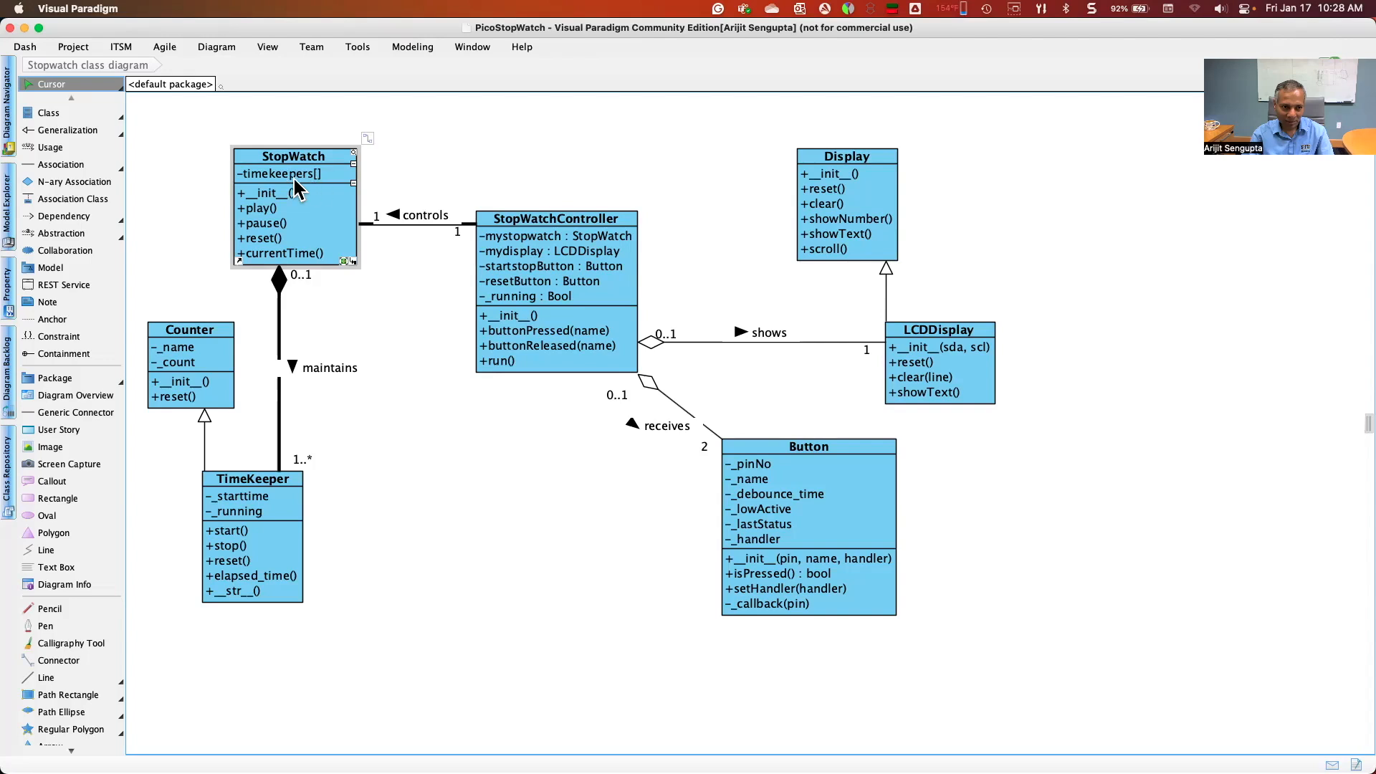
# Examine the StopWatch, Button and StopWatchController classes and their associations in the stopwatch class diagram
pyautogui.click(281, 281)
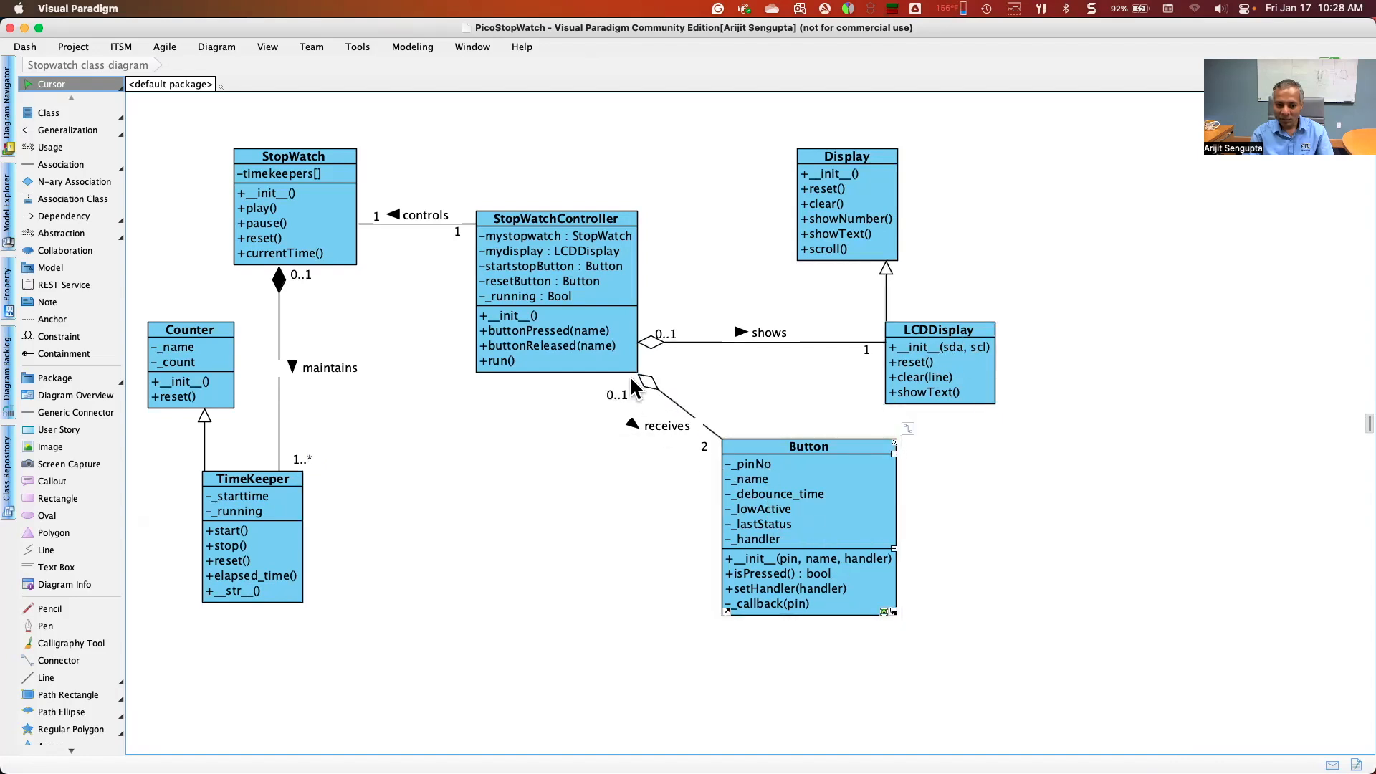
pyautogui.click(704, 452)
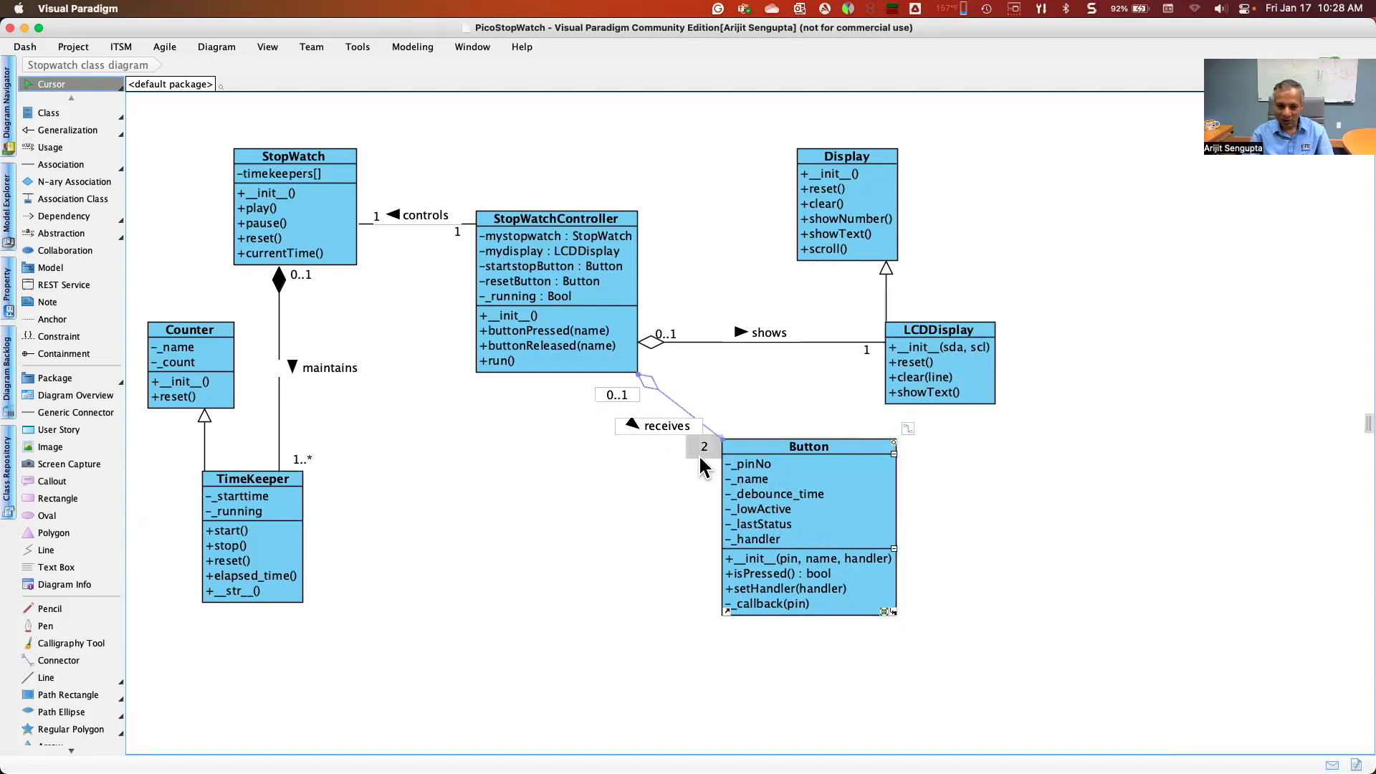
pyautogui.click(675, 443)
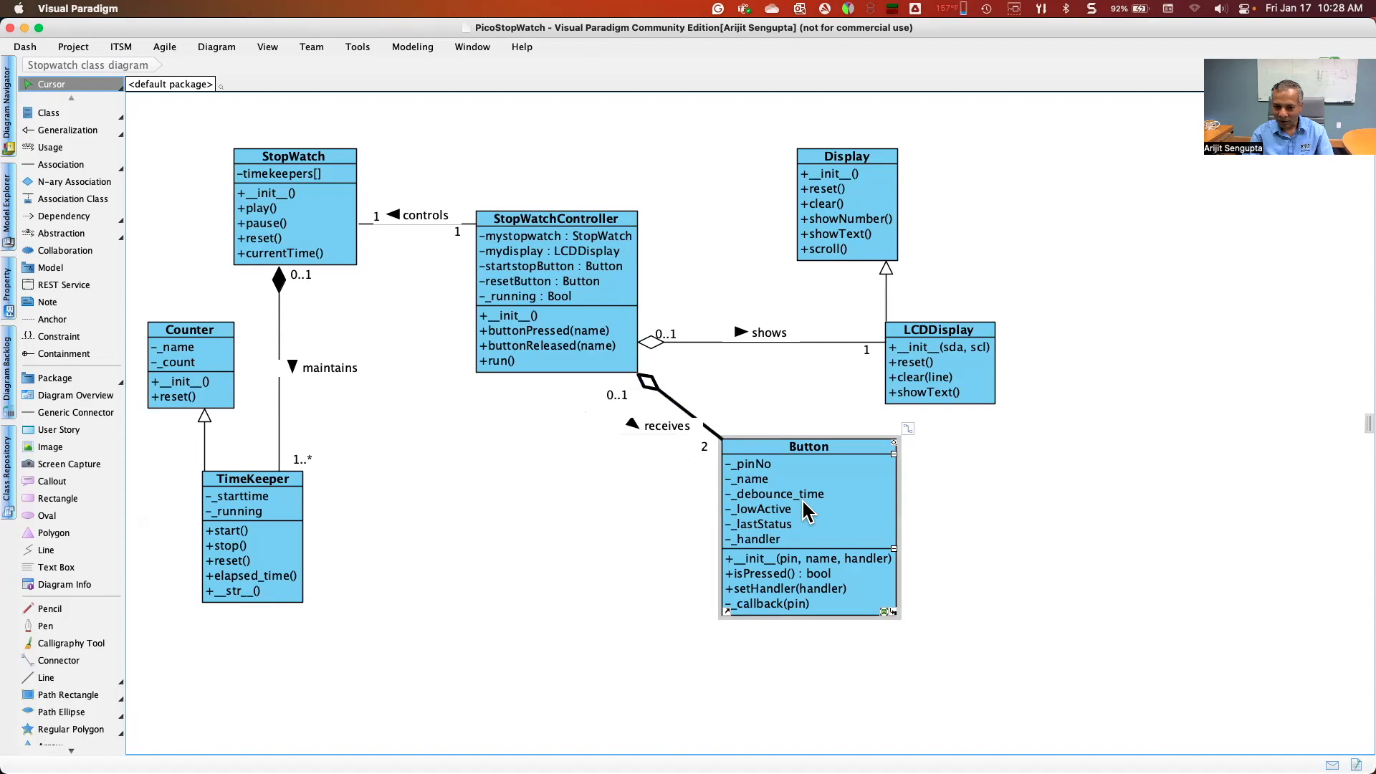
pyautogui.click(715, 449)
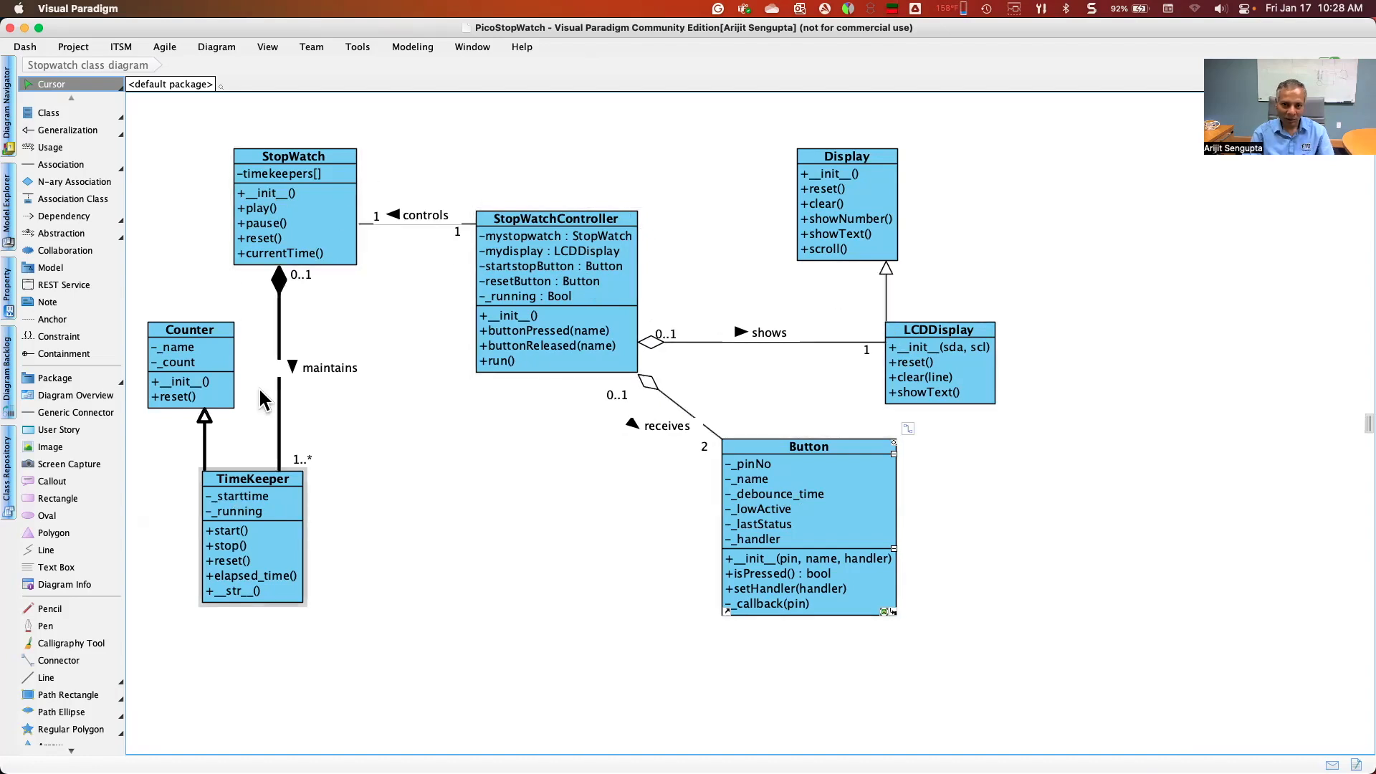
pyautogui.click(557, 320)
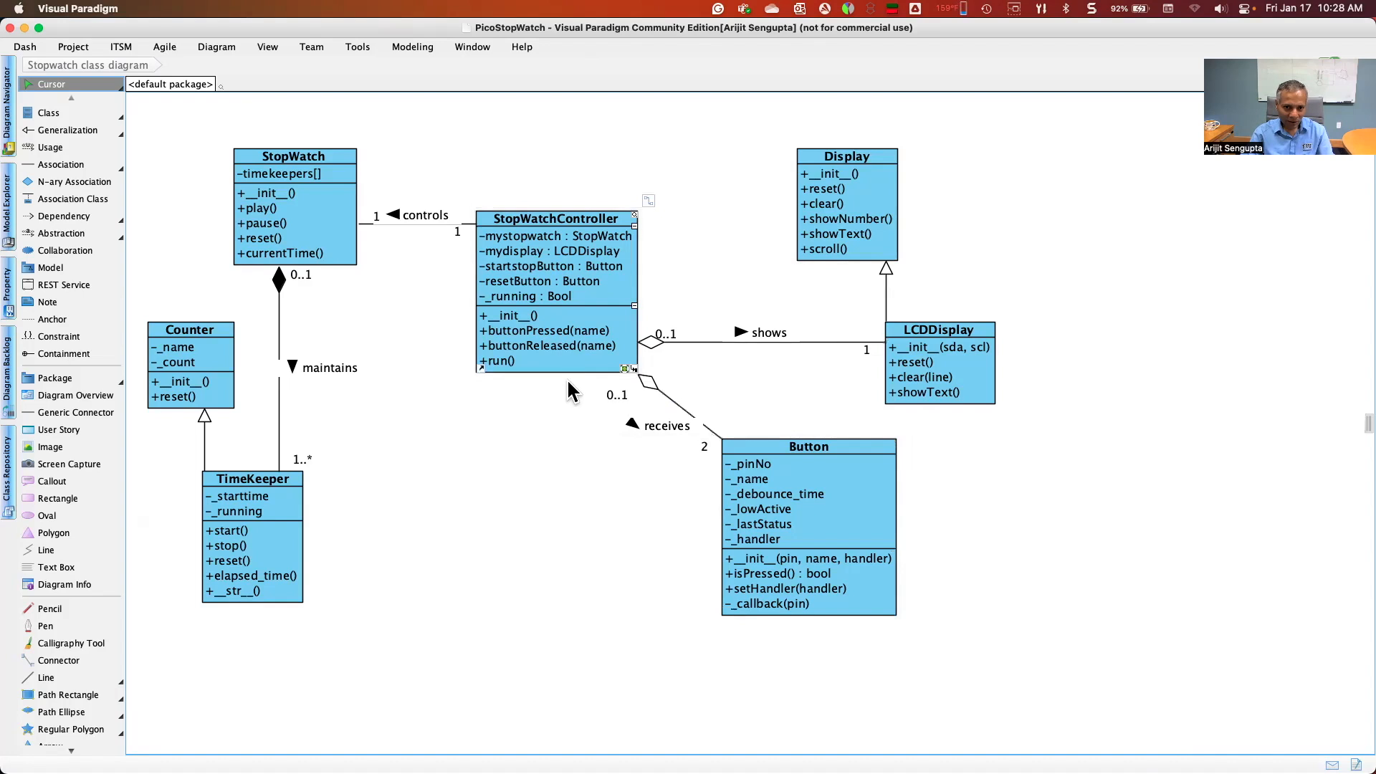
# Switch to the Wokwi Stopwatch project in Chrome and open main.py
pyautogui.press('super+Tab')
pyautogui.press('super+Tab')
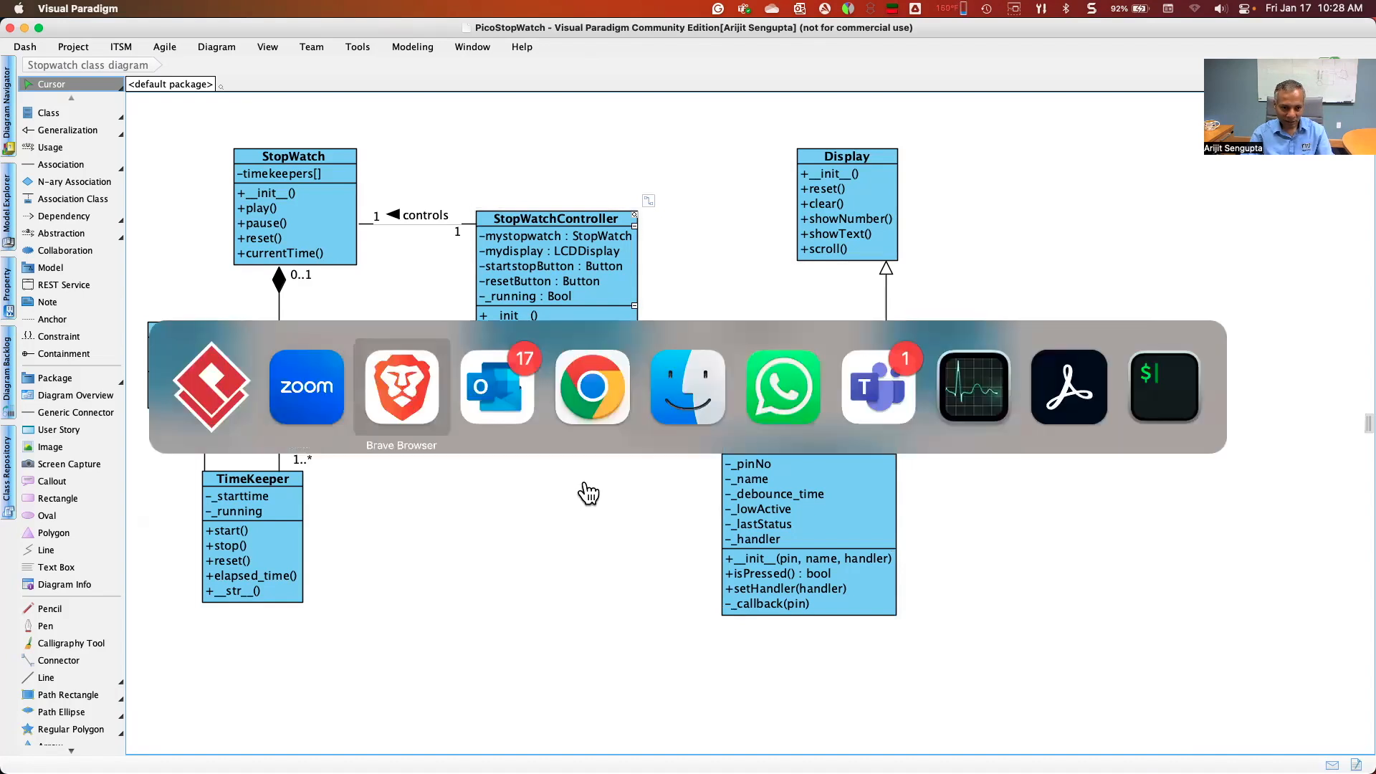
pyautogui.press('super+Tab')
pyautogui.press('Tab')
pyautogui.press('Tab')
pyautogui.press('Tab')
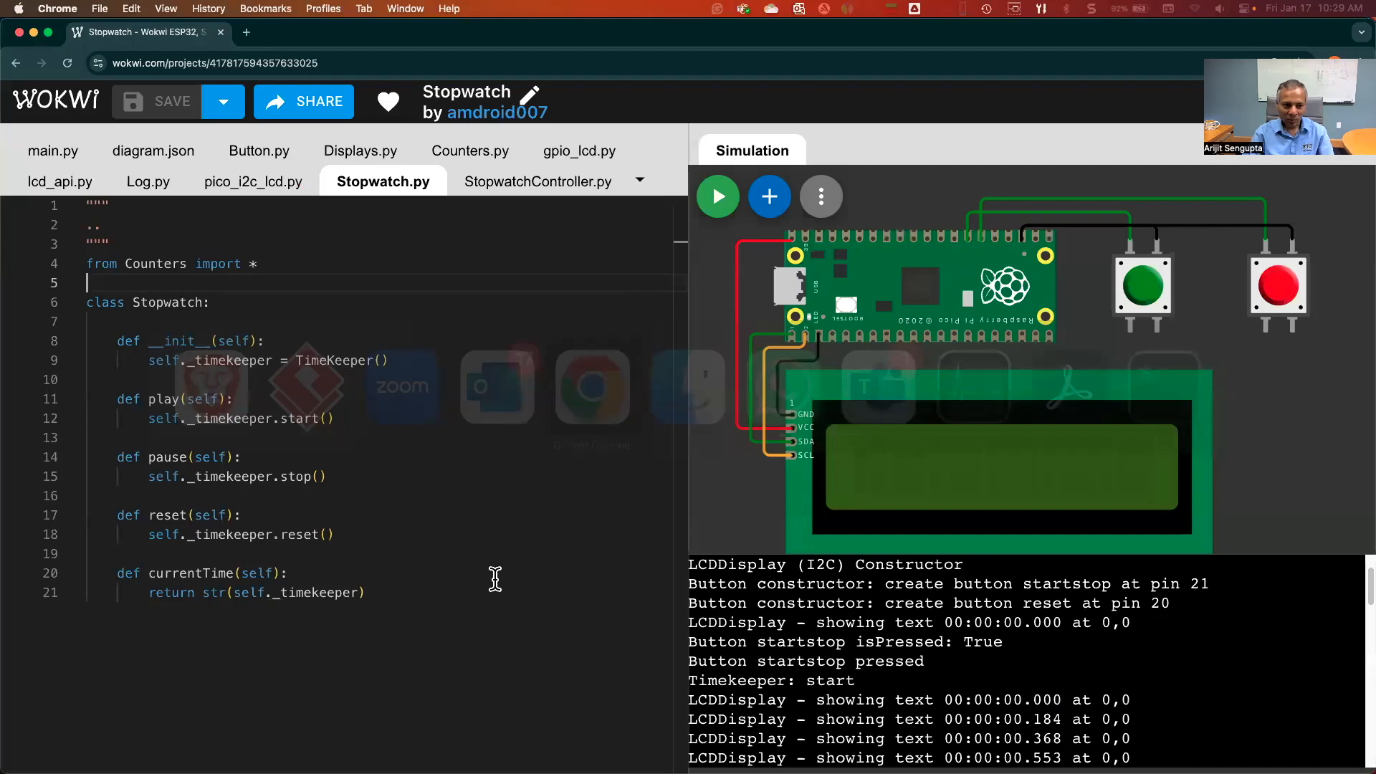
pyautogui.click(30, 154)
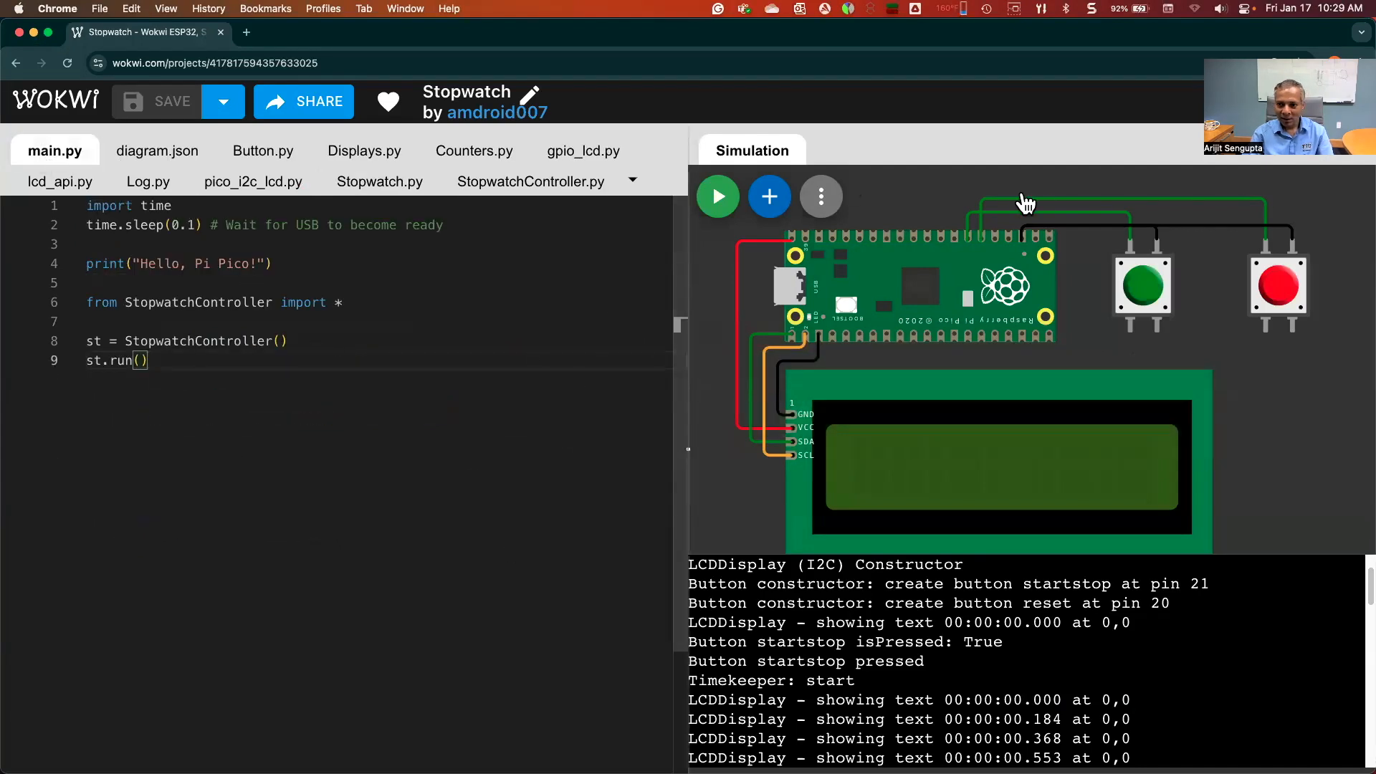
# Run the simulation, test starting, stopping and resetting the stopwatch with its green and red buttons, and end the simulation
pyautogui.click(718, 197)
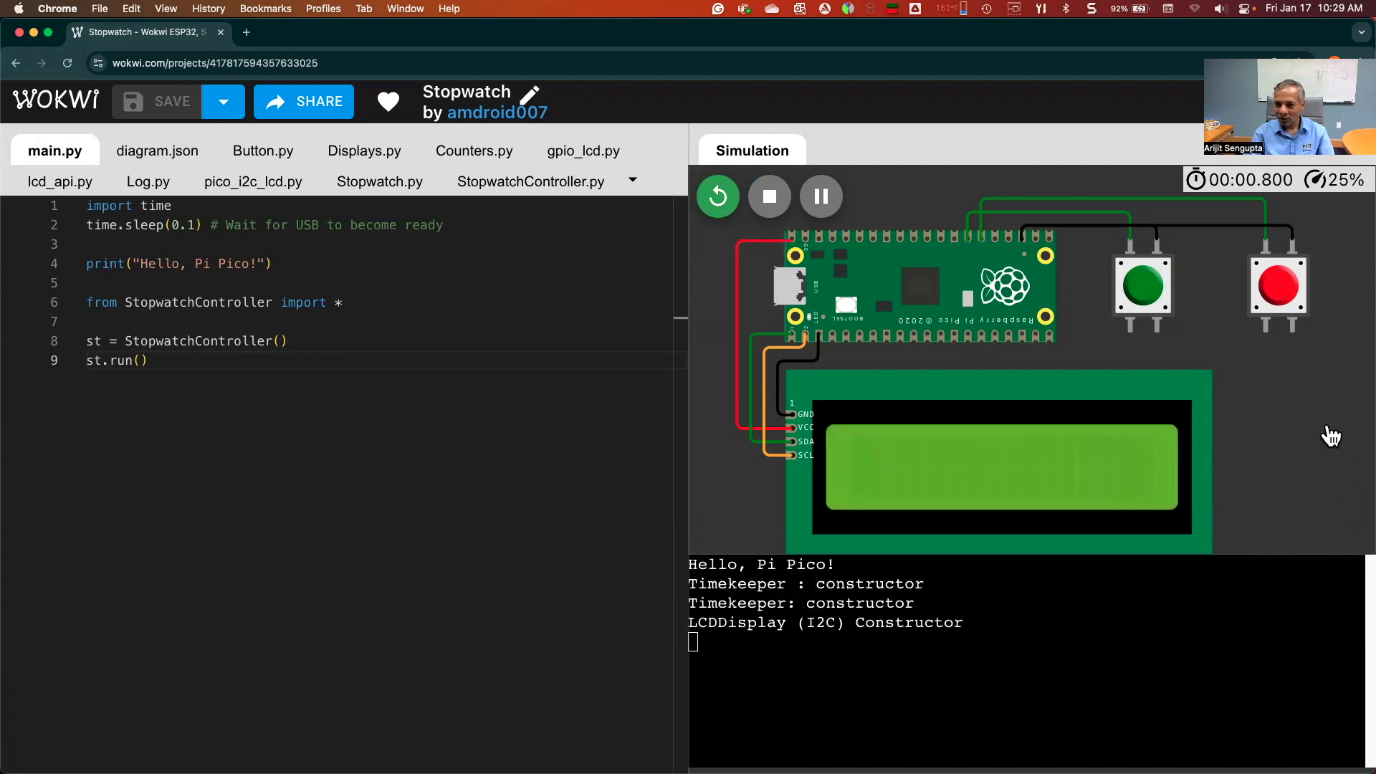
pyautogui.click(1152, 290)
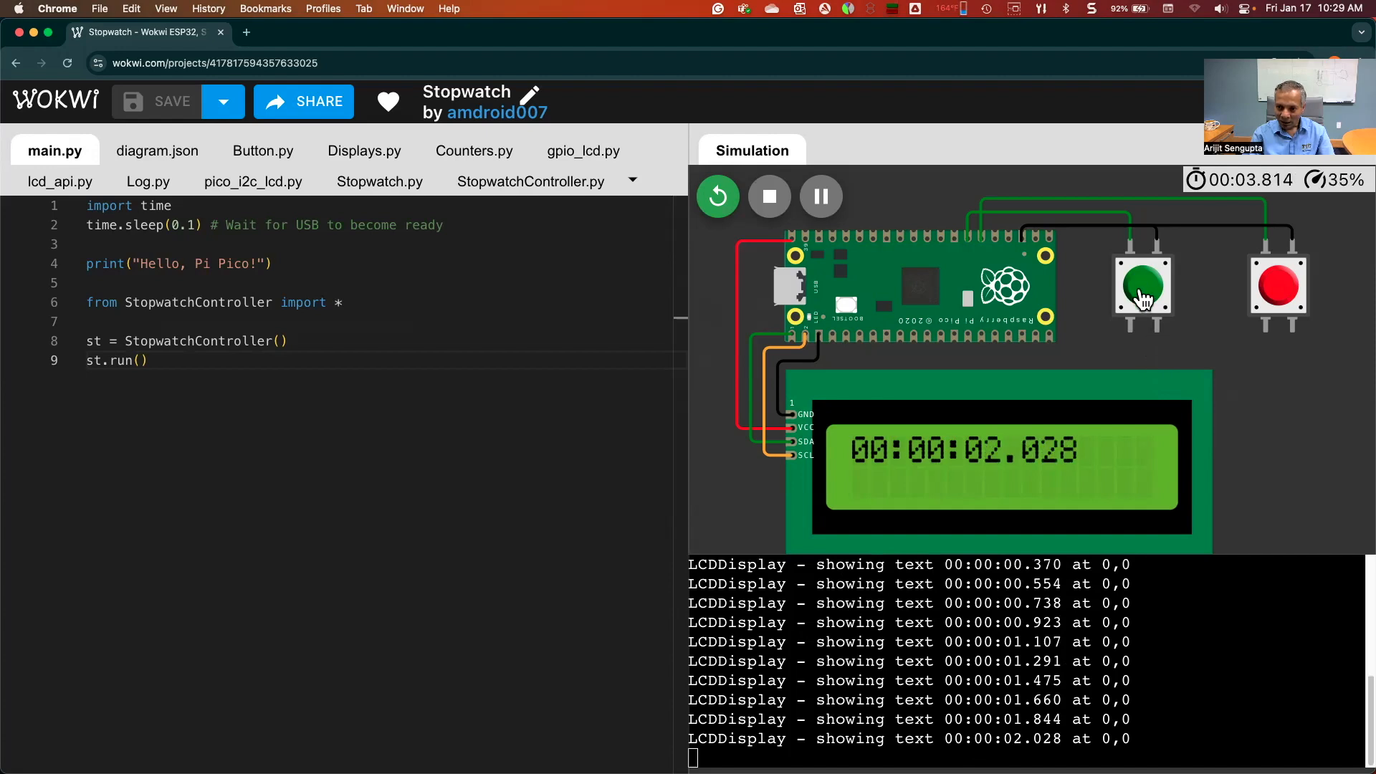
pyautogui.moveTo(1145, 295); pyautogui.dragTo(1141, 308)
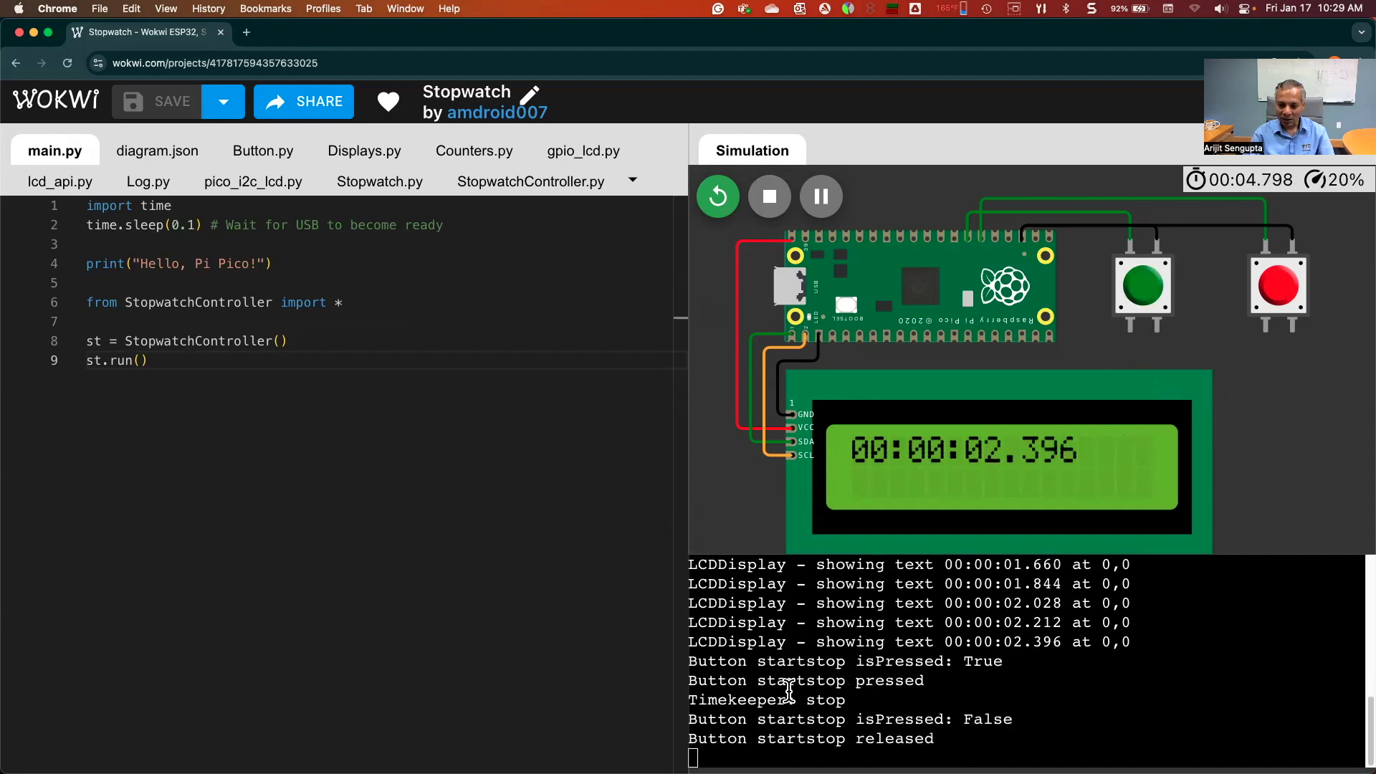
pyautogui.click(1285, 297)
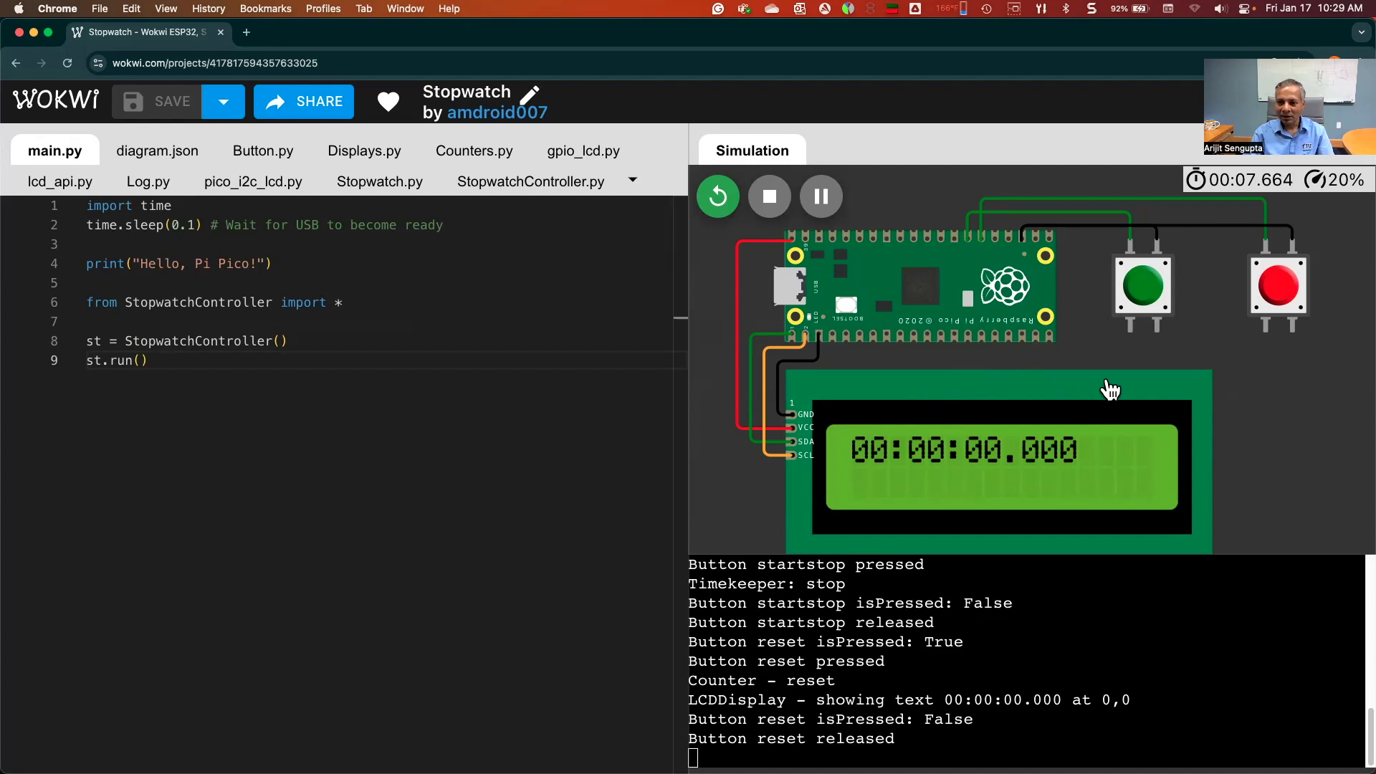
pyautogui.click(772, 197)
# Open StopwatchController.py and review its code through to the run method
pyautogui.click(528, 289)
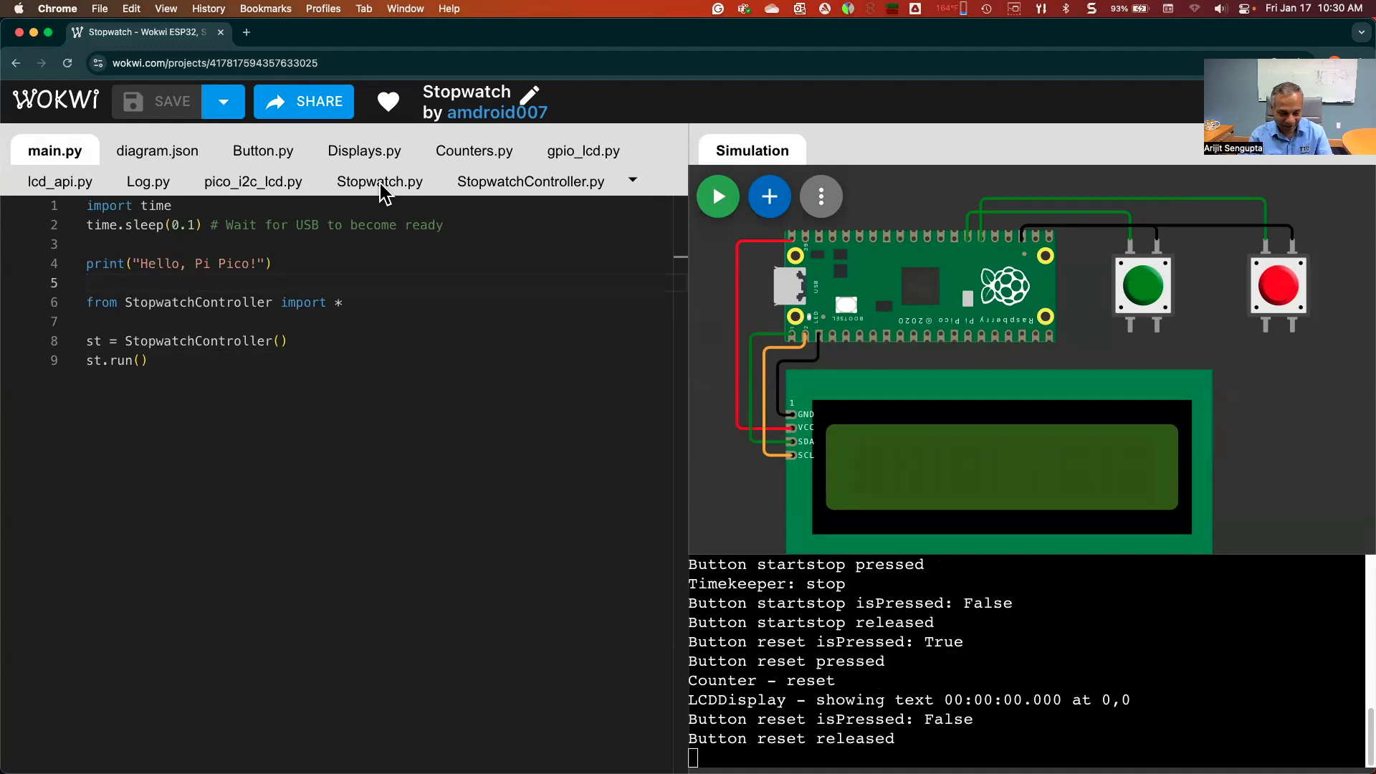
pyautogui.click(515, 181)
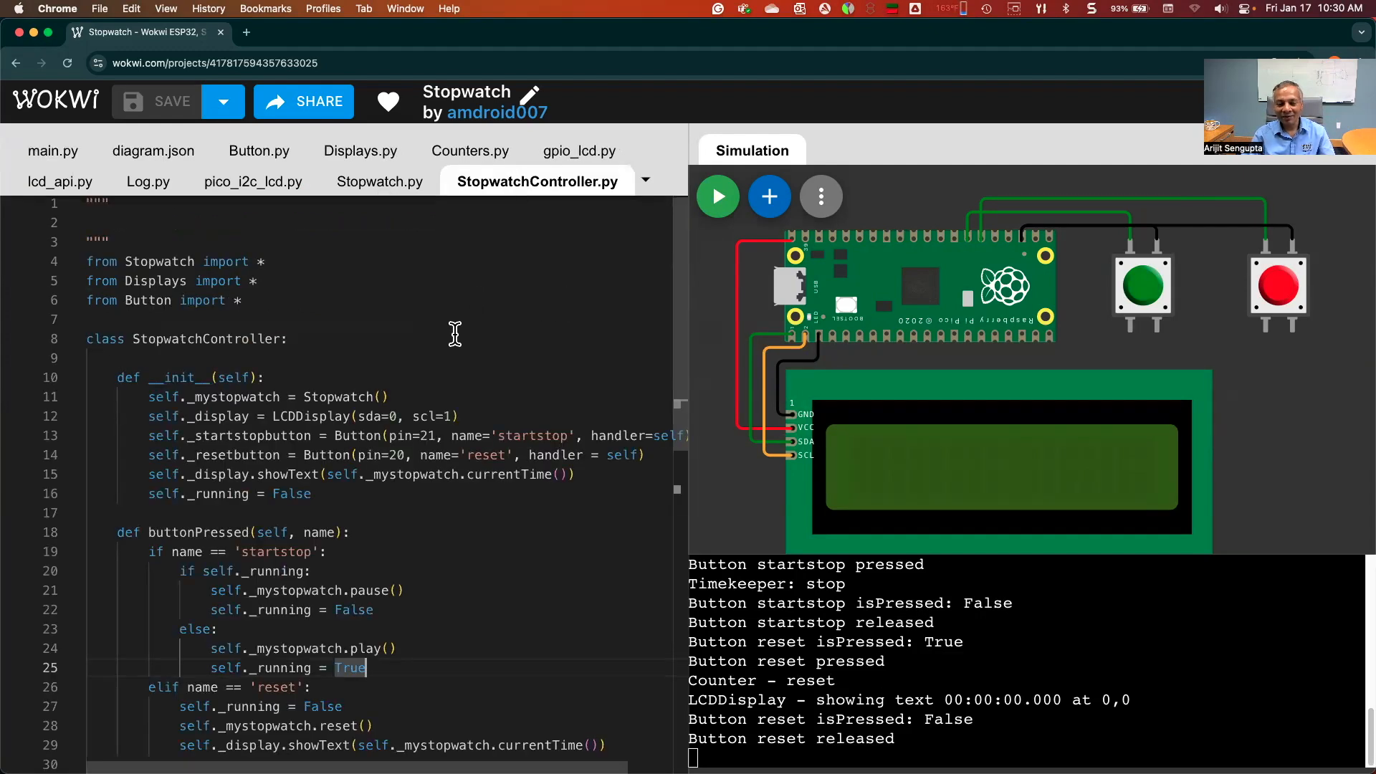
pyautogui.scroll(-1, 457, 332)
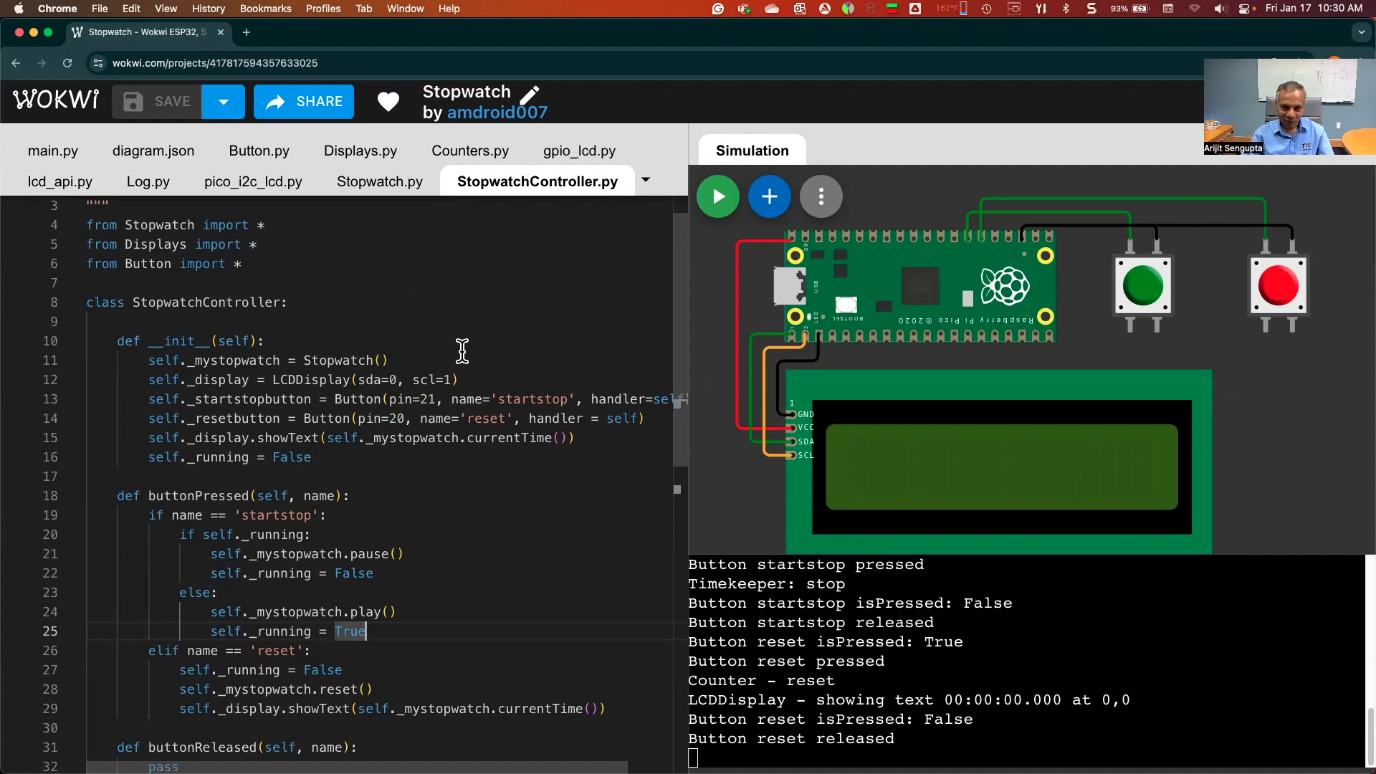
pyautogui.scroll(-5, 420, 374)
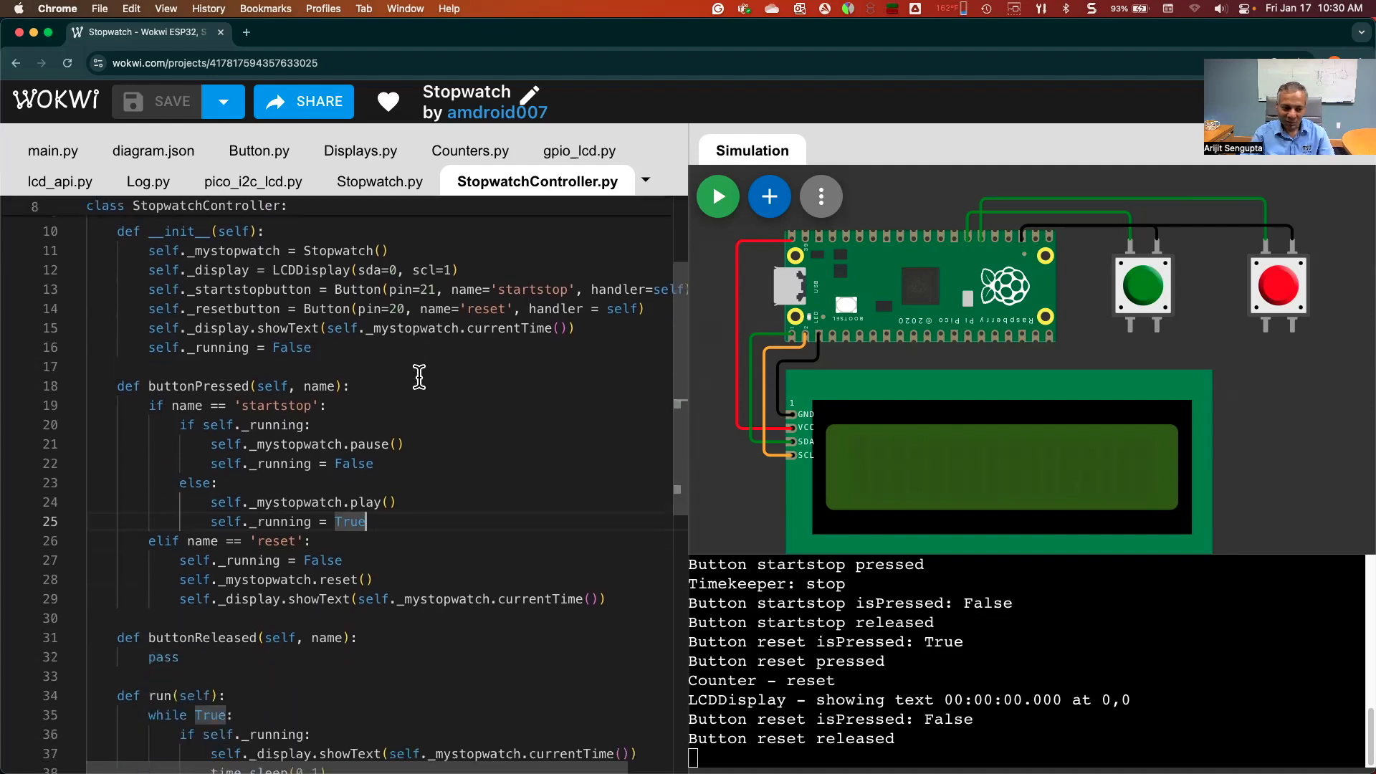
pyautogui.scroll(-2, 419, 382)
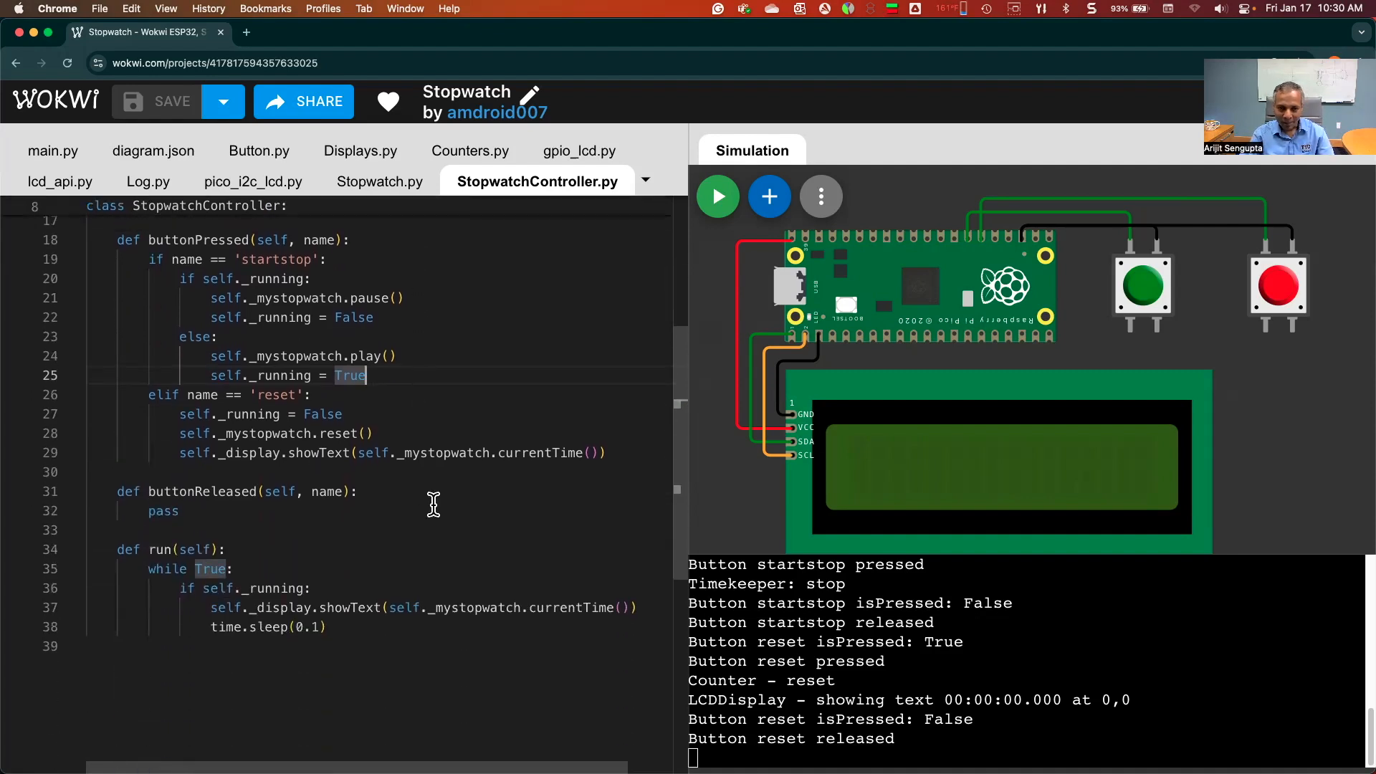
# Comment out the self._display.showText(self._mystopwatch.currentTime()) line in the run method
pyautogui.moveTo(211, 607); pyautogui.dragTo(647, 605)
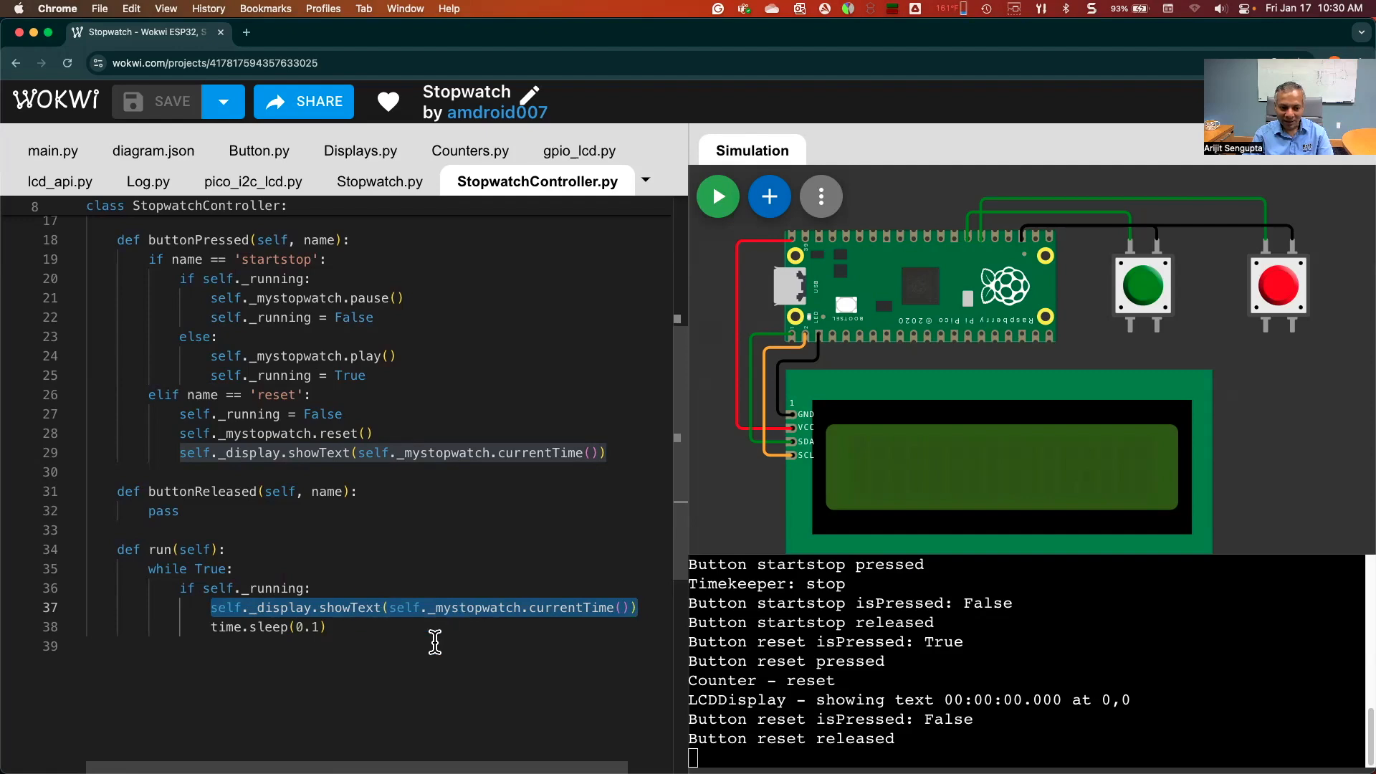
pyautogui.click(211, 610)
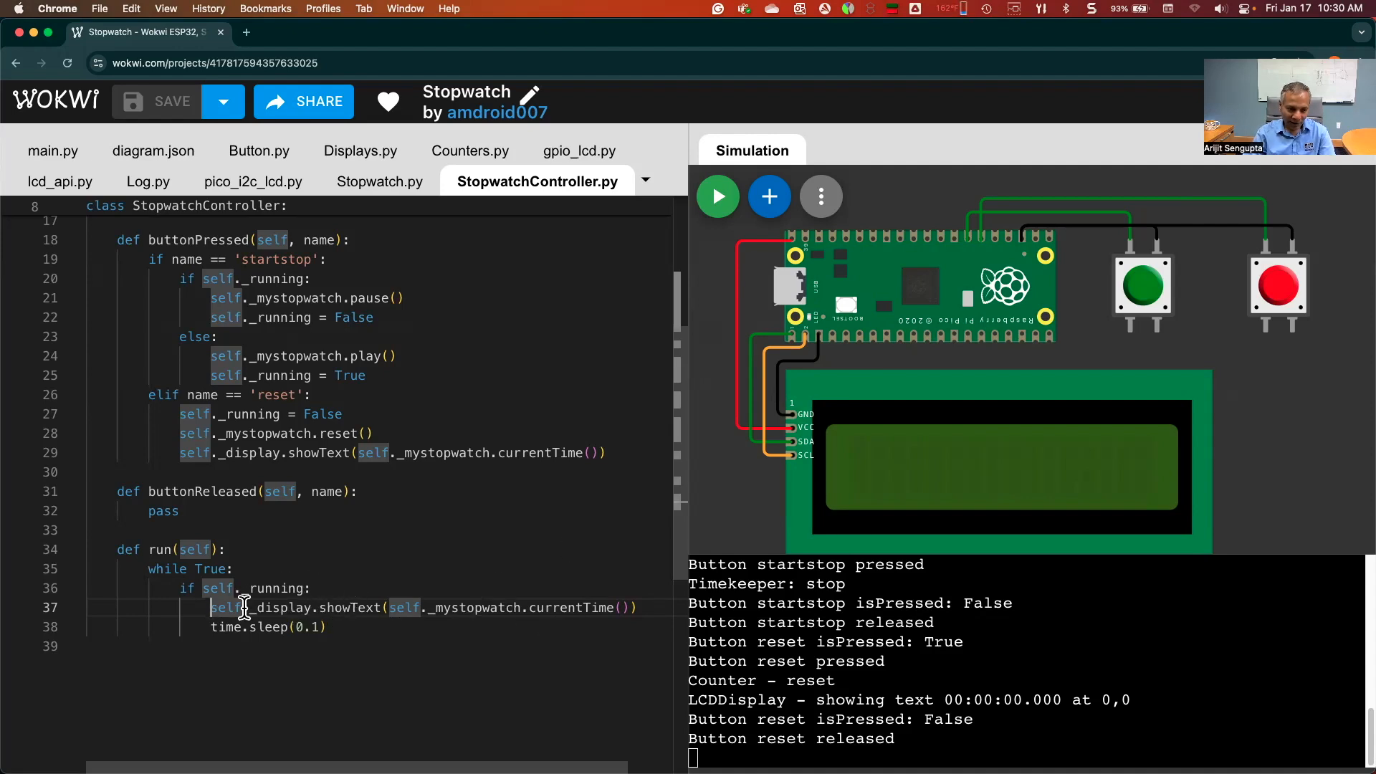
pyautogui.press('super+slash')
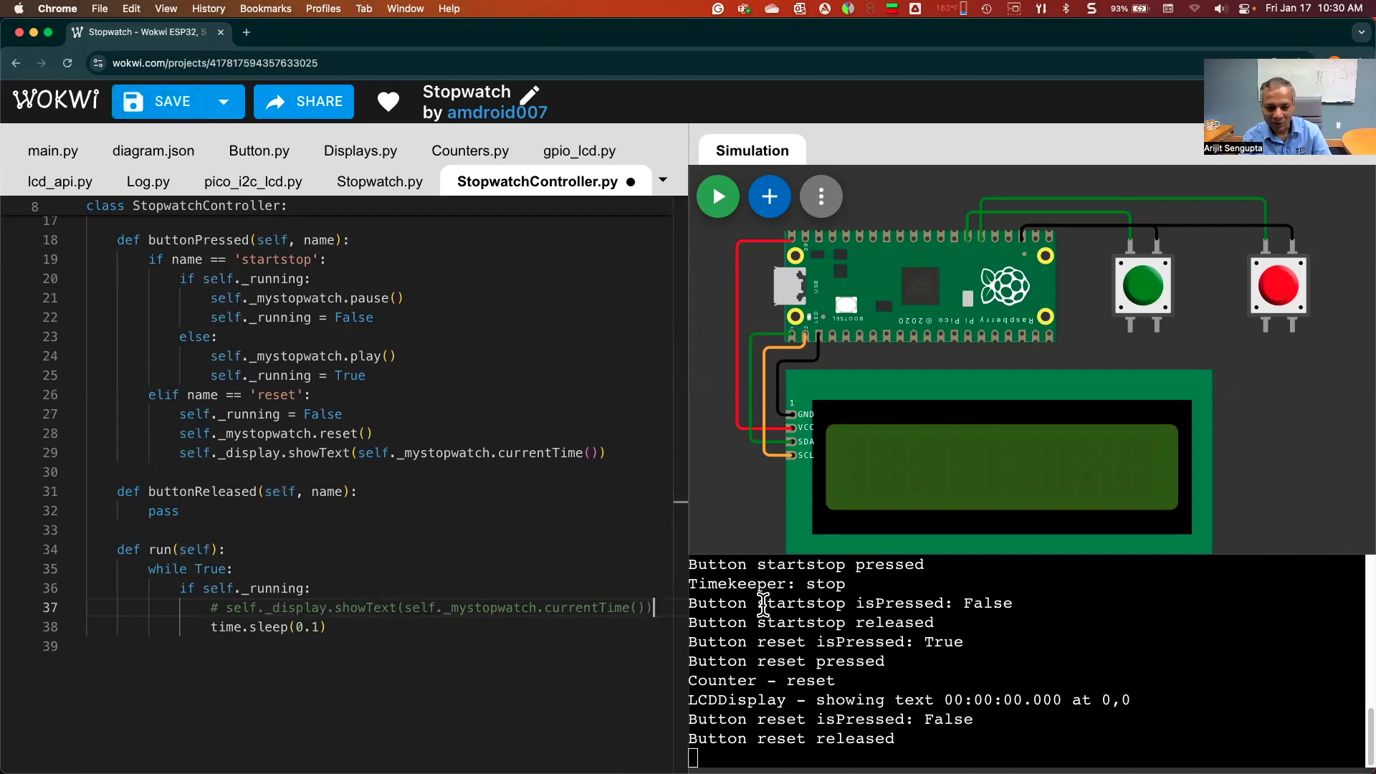
# Below the commented line in run, add the assignment currenttime = self._mystopwatch.currentTime()
pyautogui.press('Return')
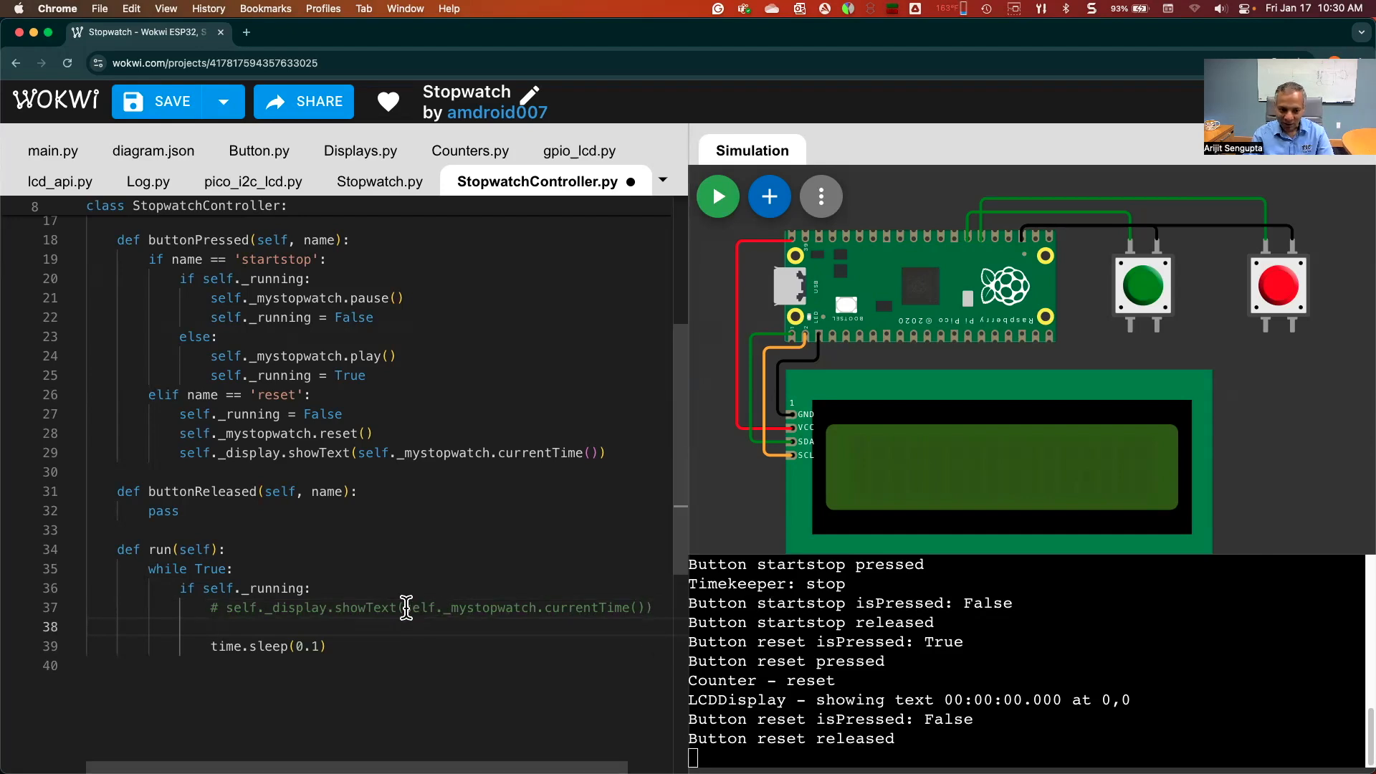
pyautogui.moveTo(406, 608); pyautogui.dragTo(645, 606)
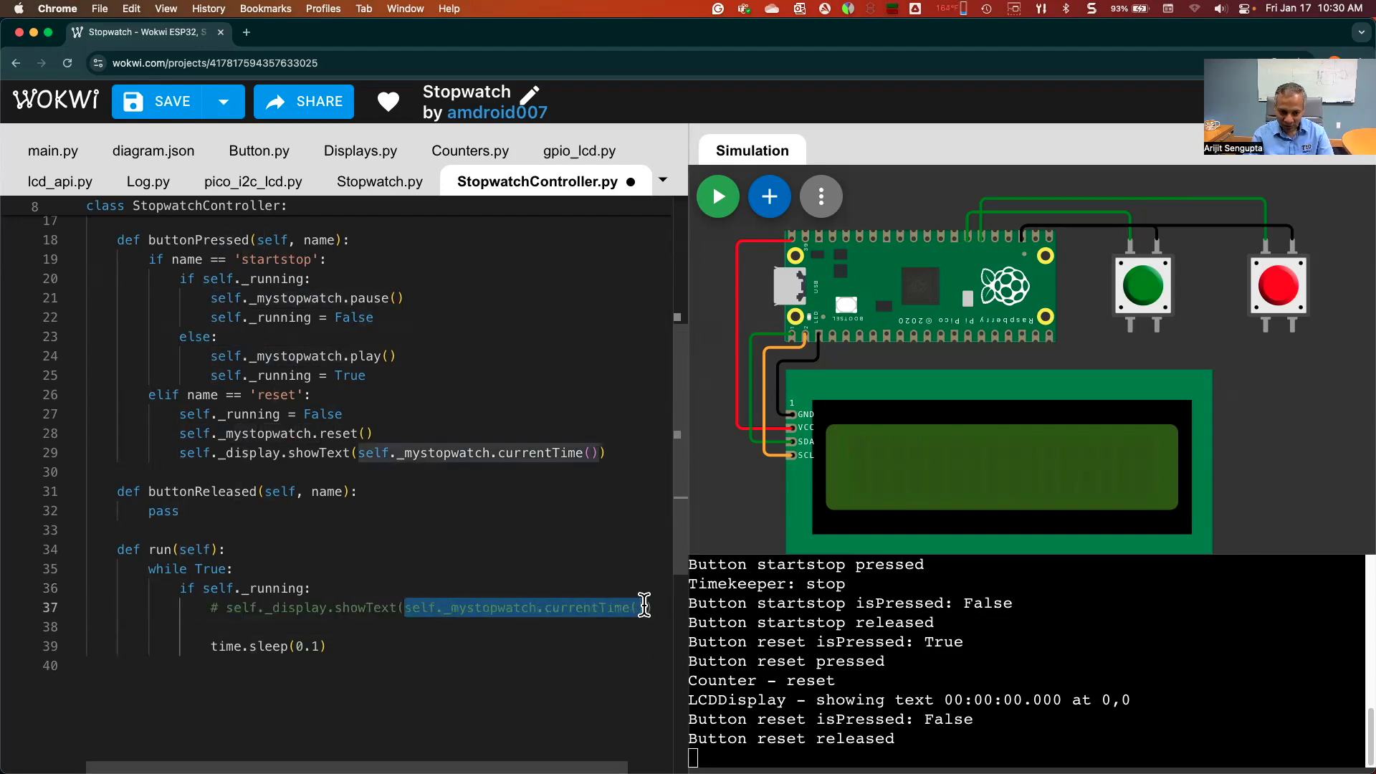
pyautogui.click(408, 630)
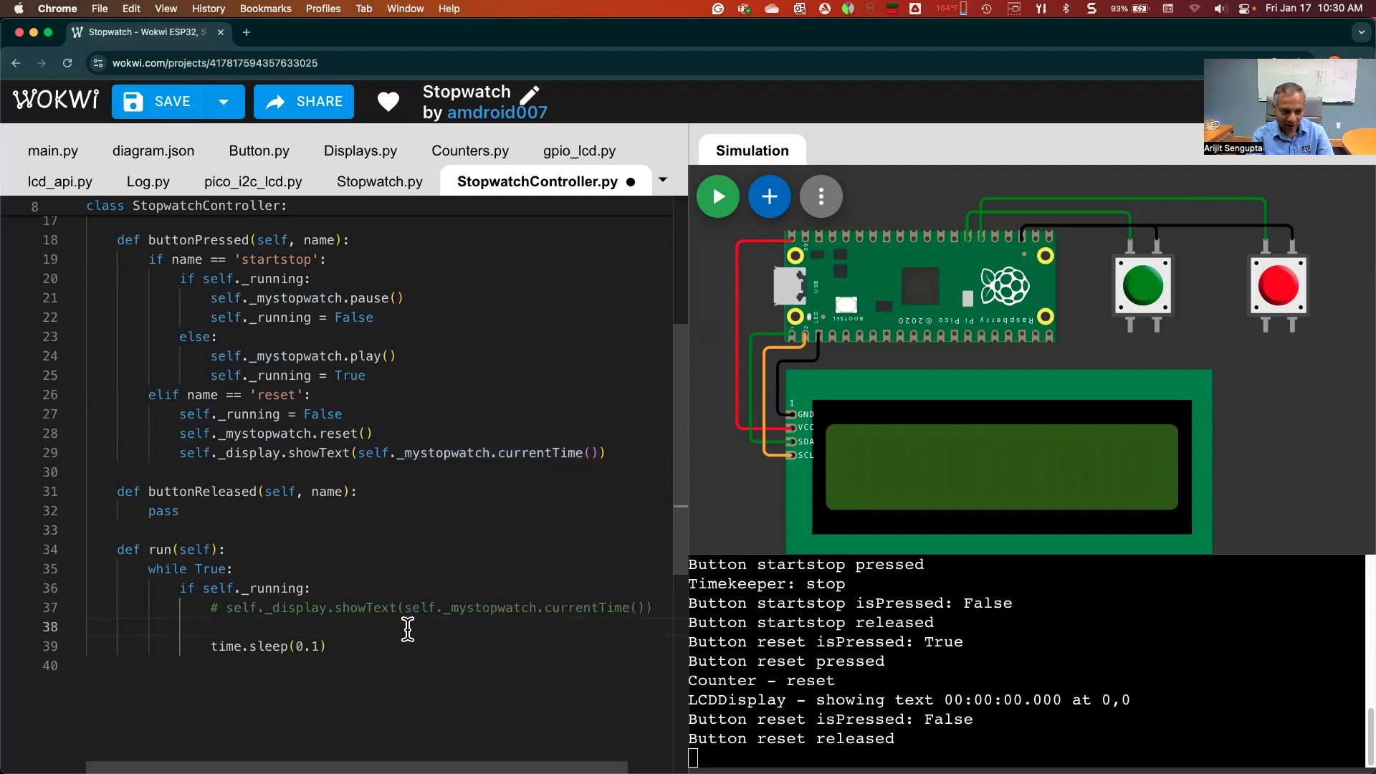
pyautogui.write('curt')
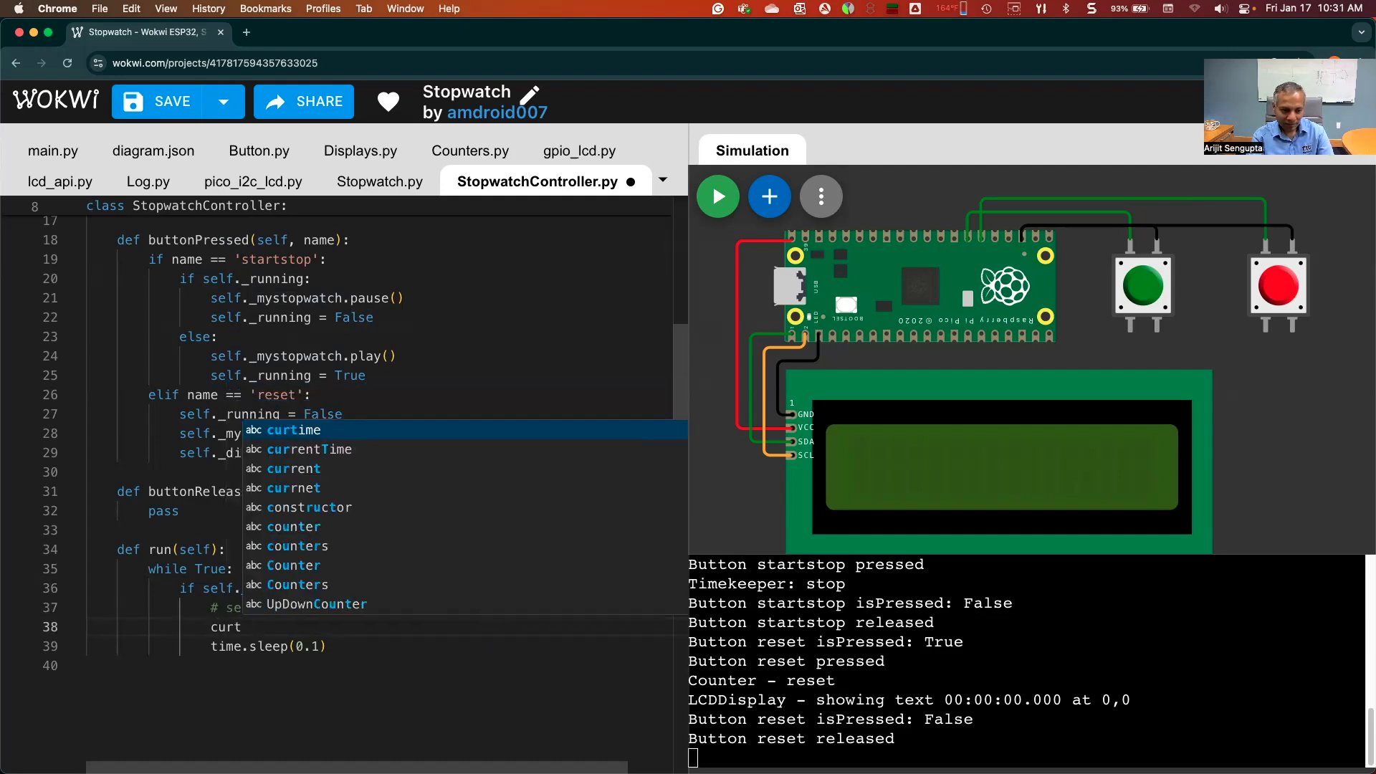
pyautogui.press('BackSpace')
pyautogui.write('renttime =')
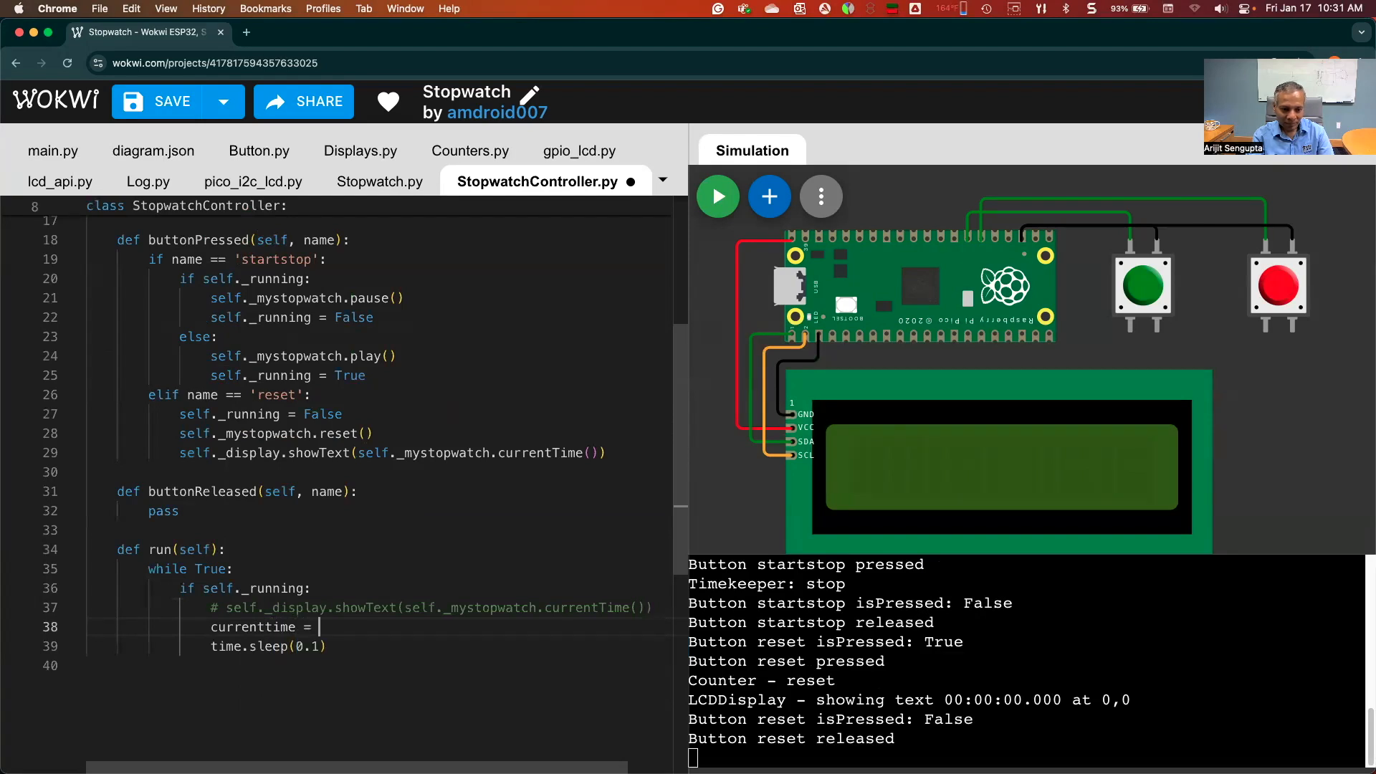
pyautogui.moveTo(405, 608); pyautogui.dragTo(648, 610)
pyautogui.press('cmd+c')
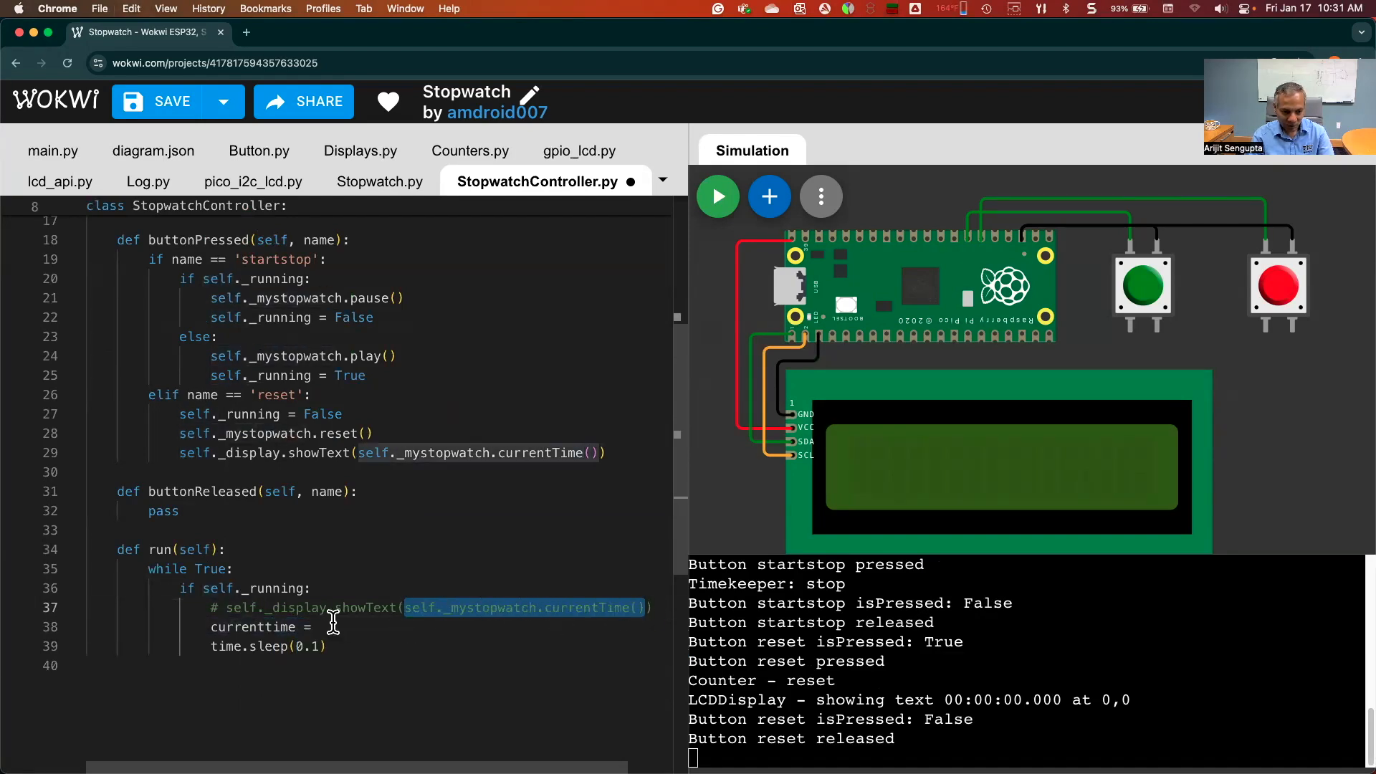
pyautogui.click(339, 625)
pyautogui.press('cmd+v')
pyautogui.press('Return')
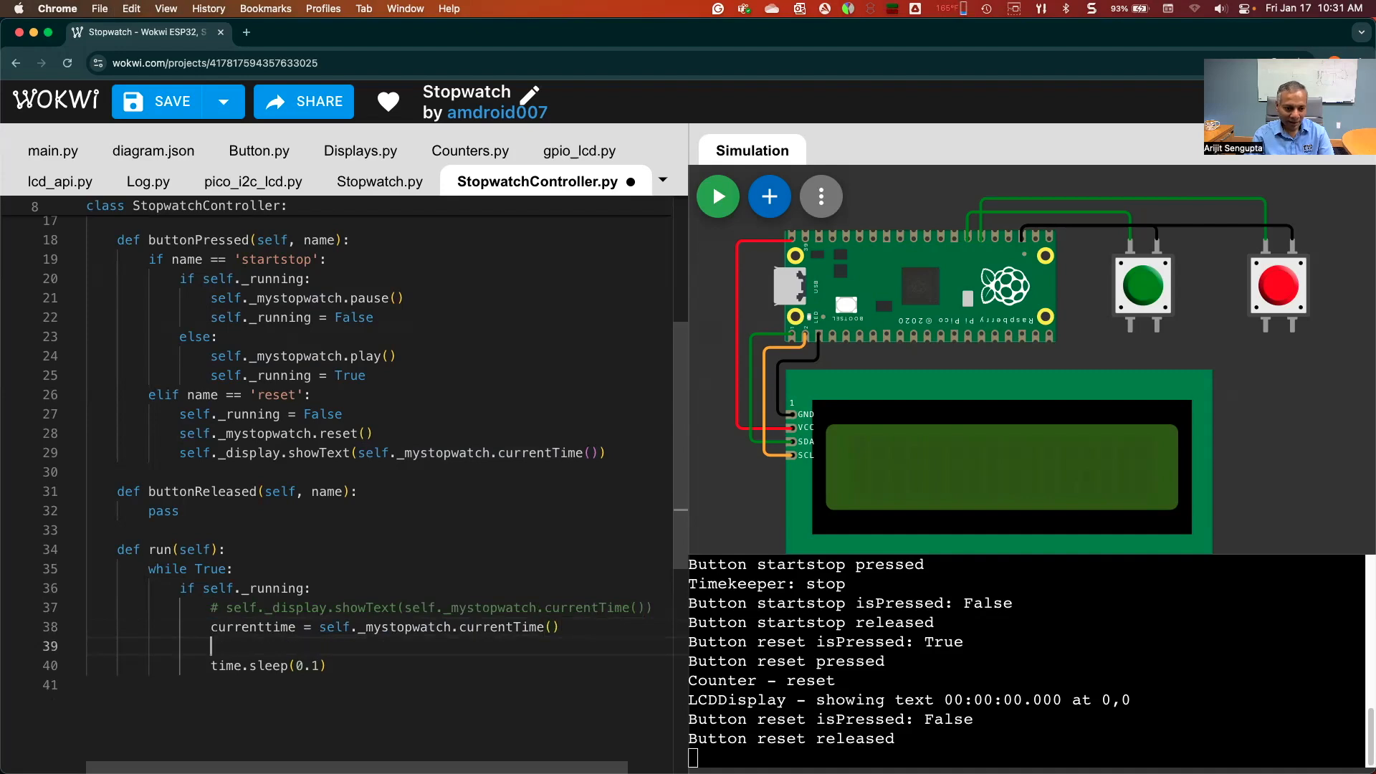
# Add self._display.showText(currenttime) between the currenttime assignment and time.sleep(0.1) in run
pyautogui.moveTo(226, 607); pyautogui.dragTo(402, 605)
pyautogui.press('cmd+c')
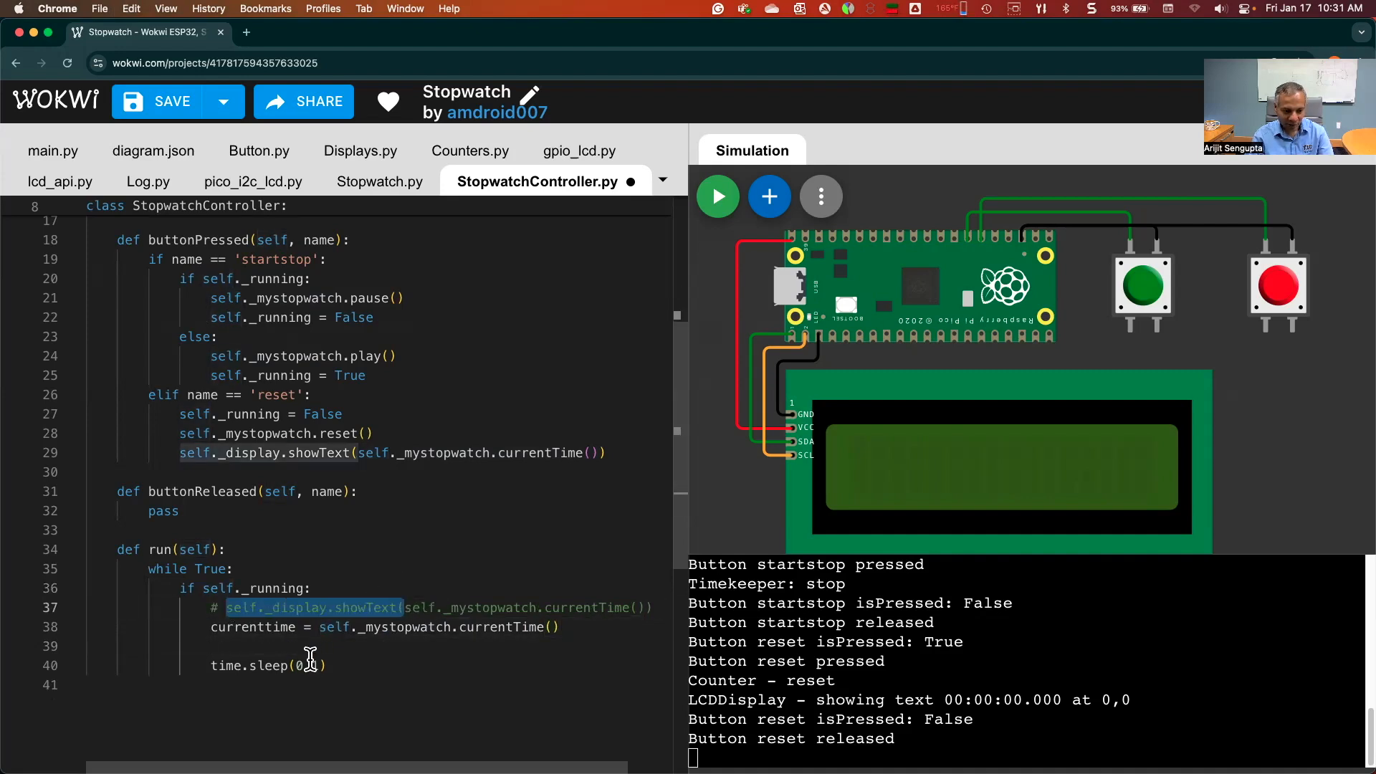
pyautogui.click(310, 645)
pyautogui.press('cmd+v')
pyautogui.write('(currenttime)')
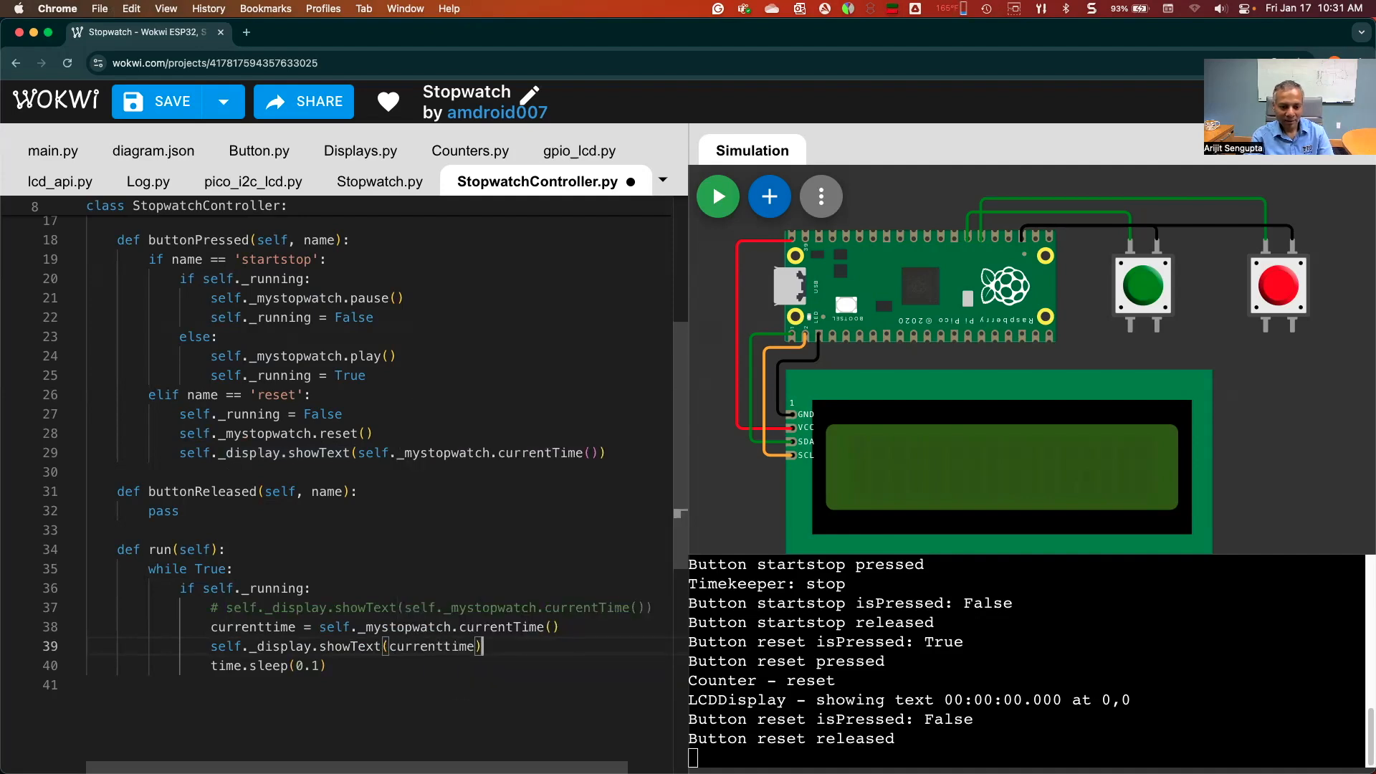
pyautogui.click(376, 677)
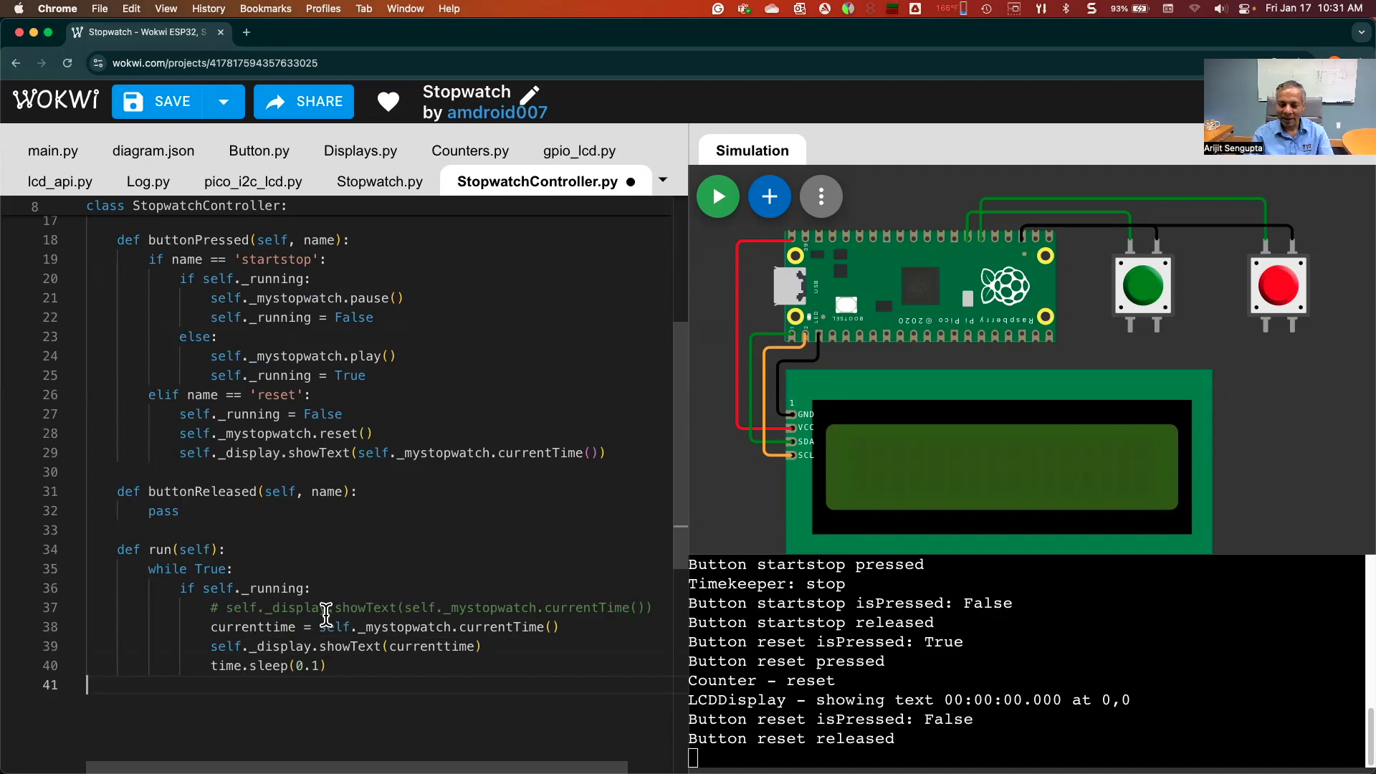
pyautogui.moveTo(223, 608); pyautogui.dragTo(667, 601)
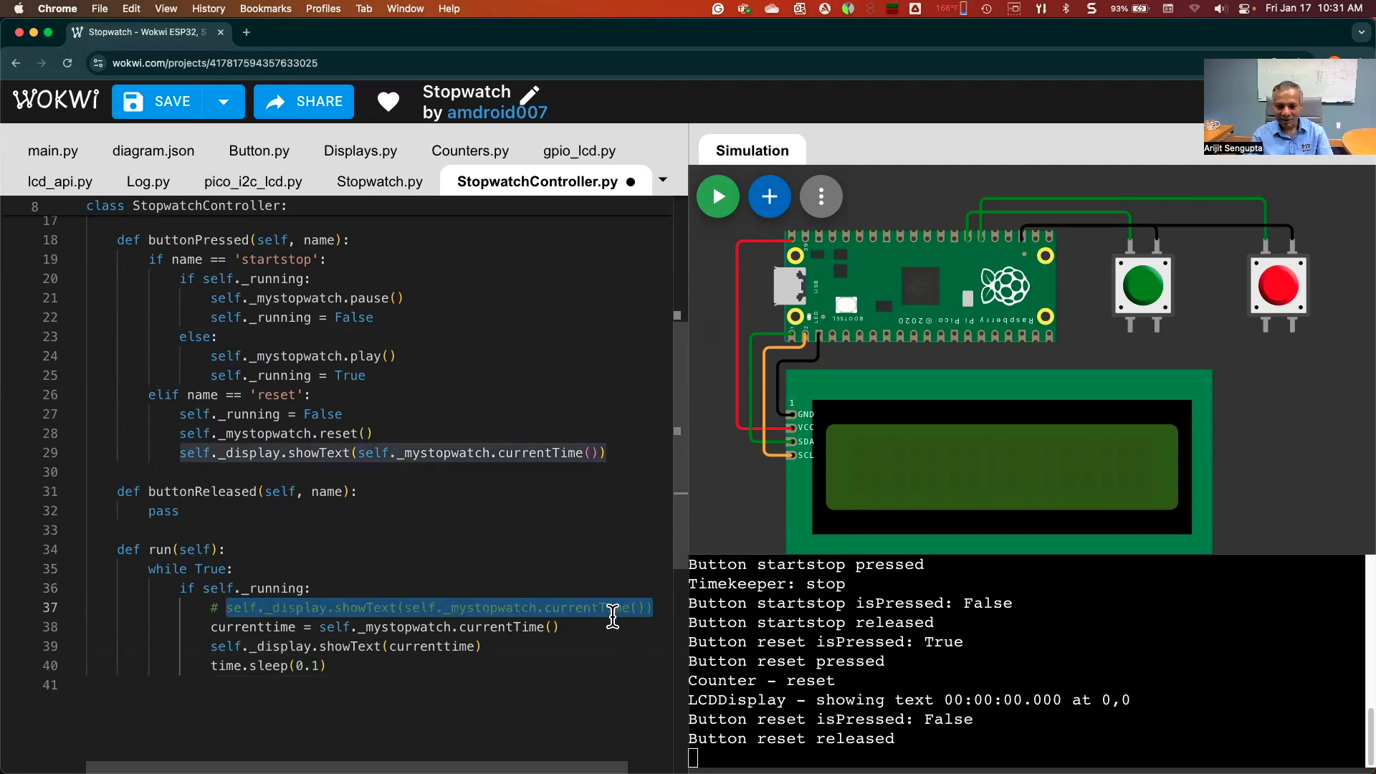
pyautogui.click(426, 642)
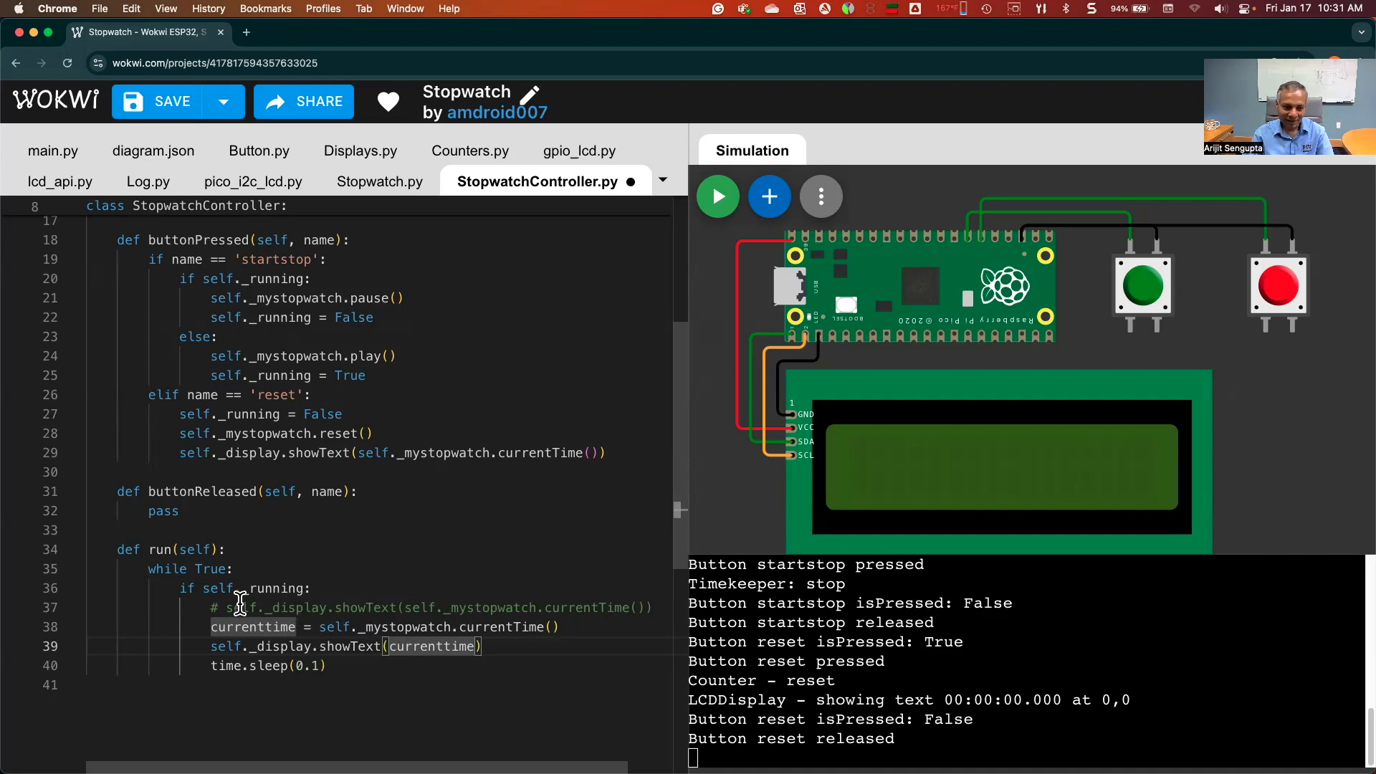
pyautogui.moveTo(228, 608); pyautogui.dragTo(656, 608)
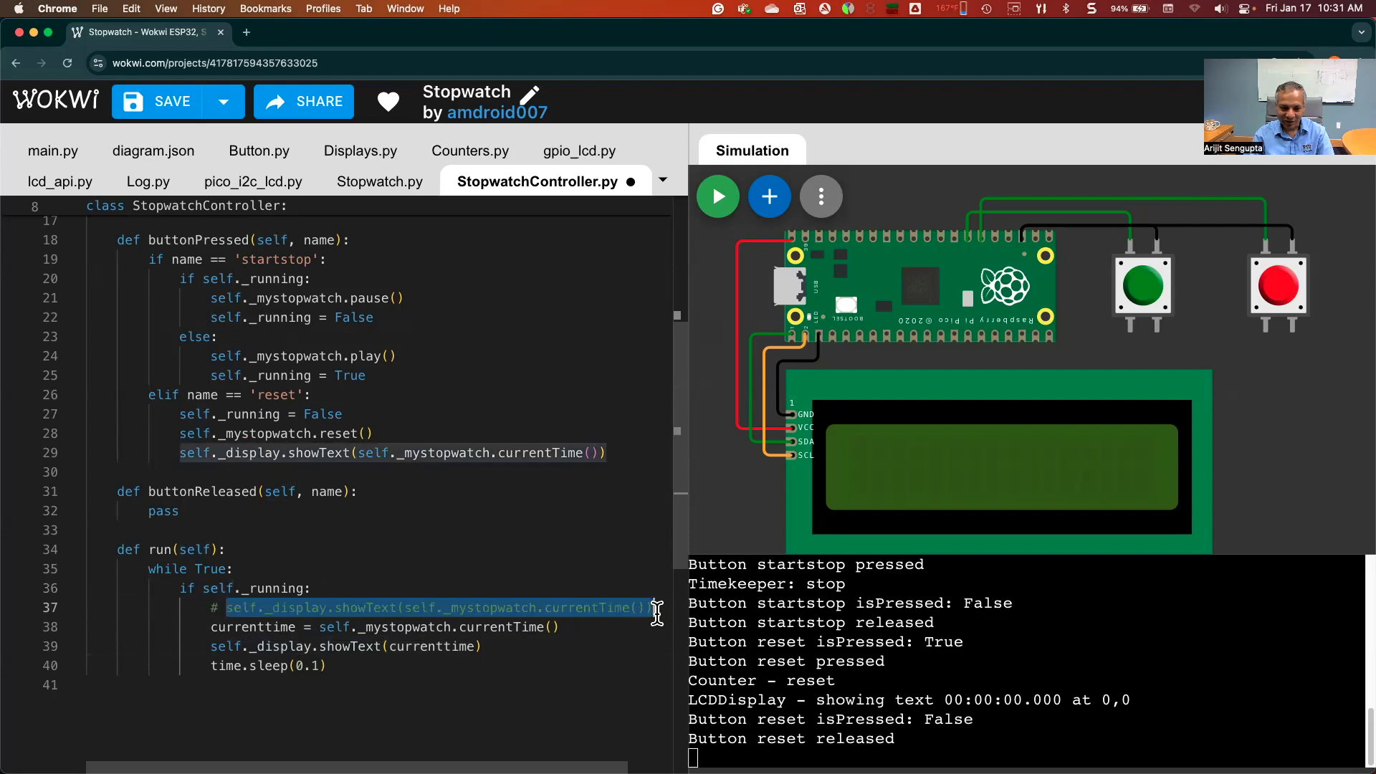
pyautogui.click(530, 648)
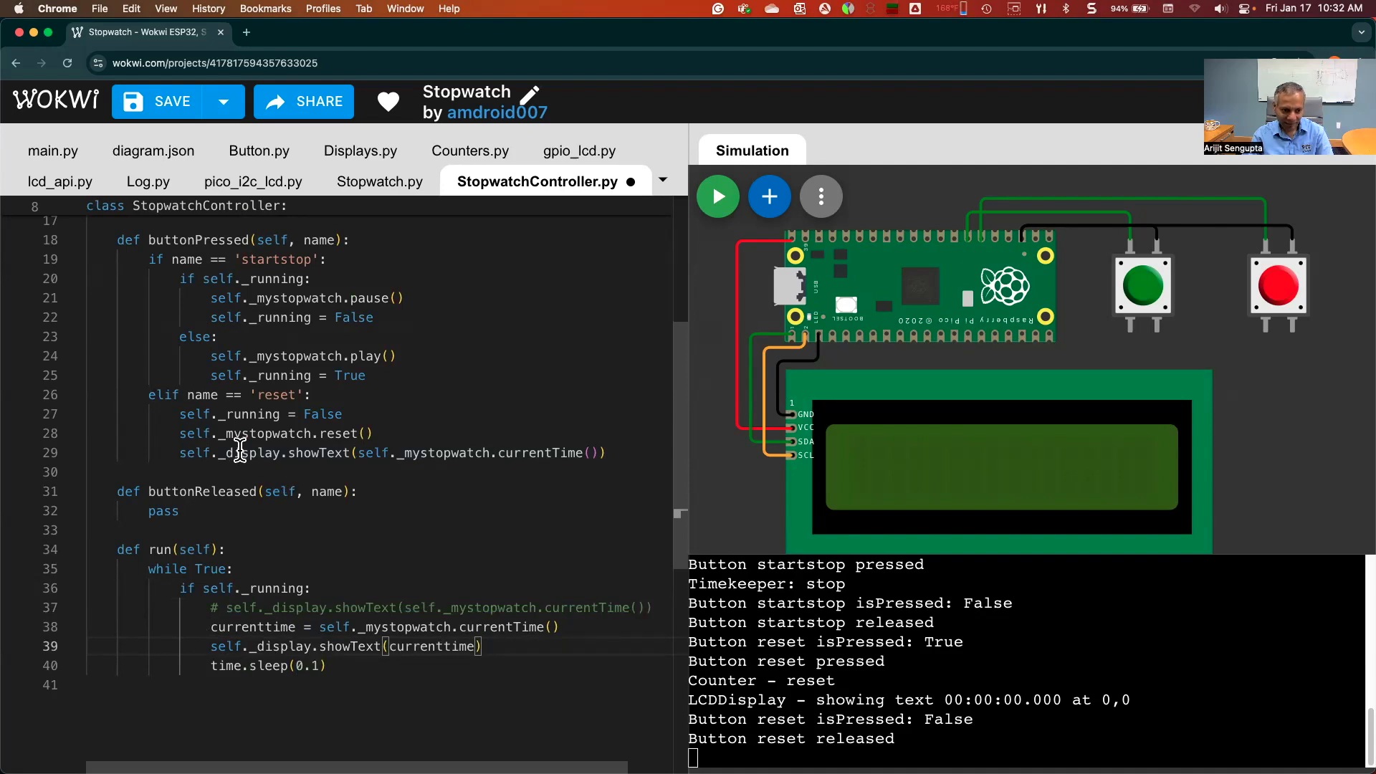
# In buttonPressed's reset branch, comment out the showText call and insert copies of run's currenttime assignment and showText(currenttime) lines below it
pyautogui.click(179, 453)
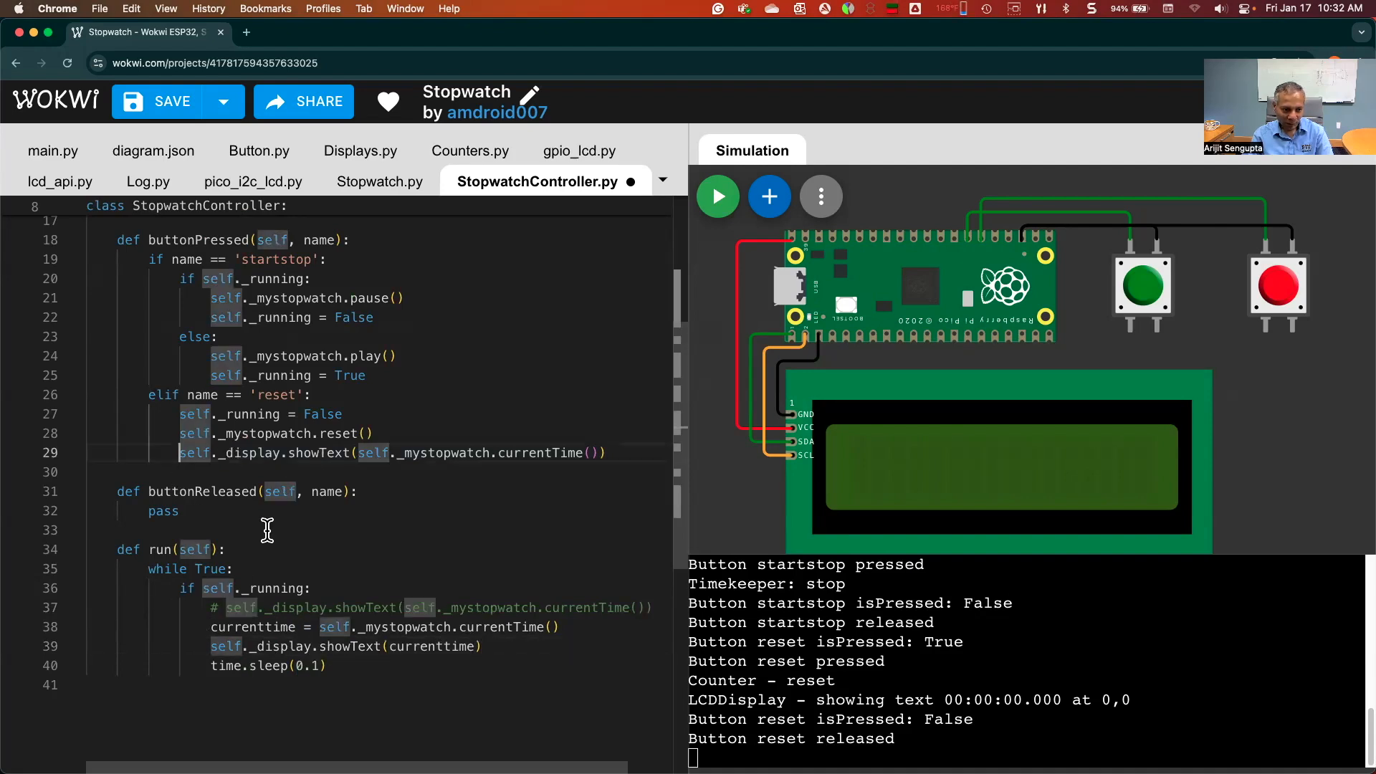
pyautogui.write('#')
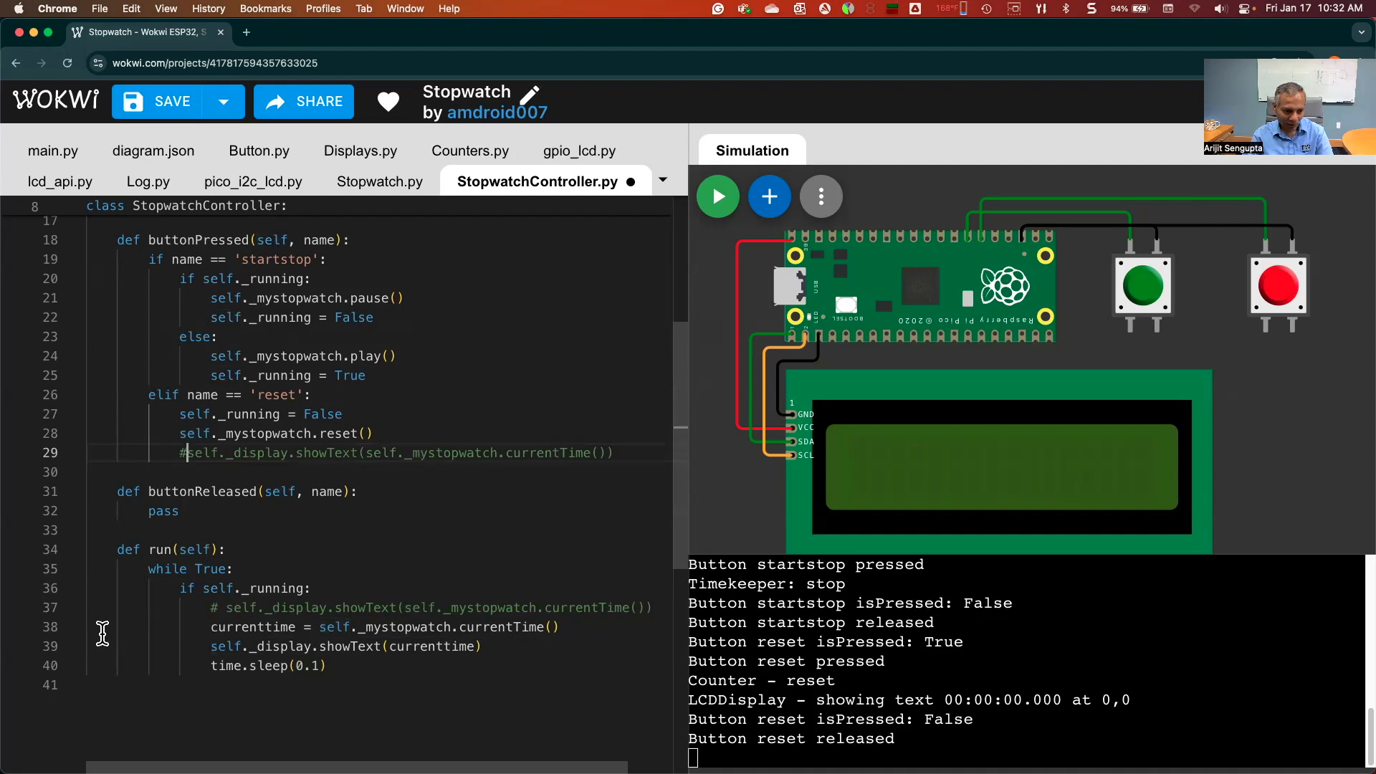
pyautogui.moveTo(88, 632); pyautogui.dragTo(85, 660)
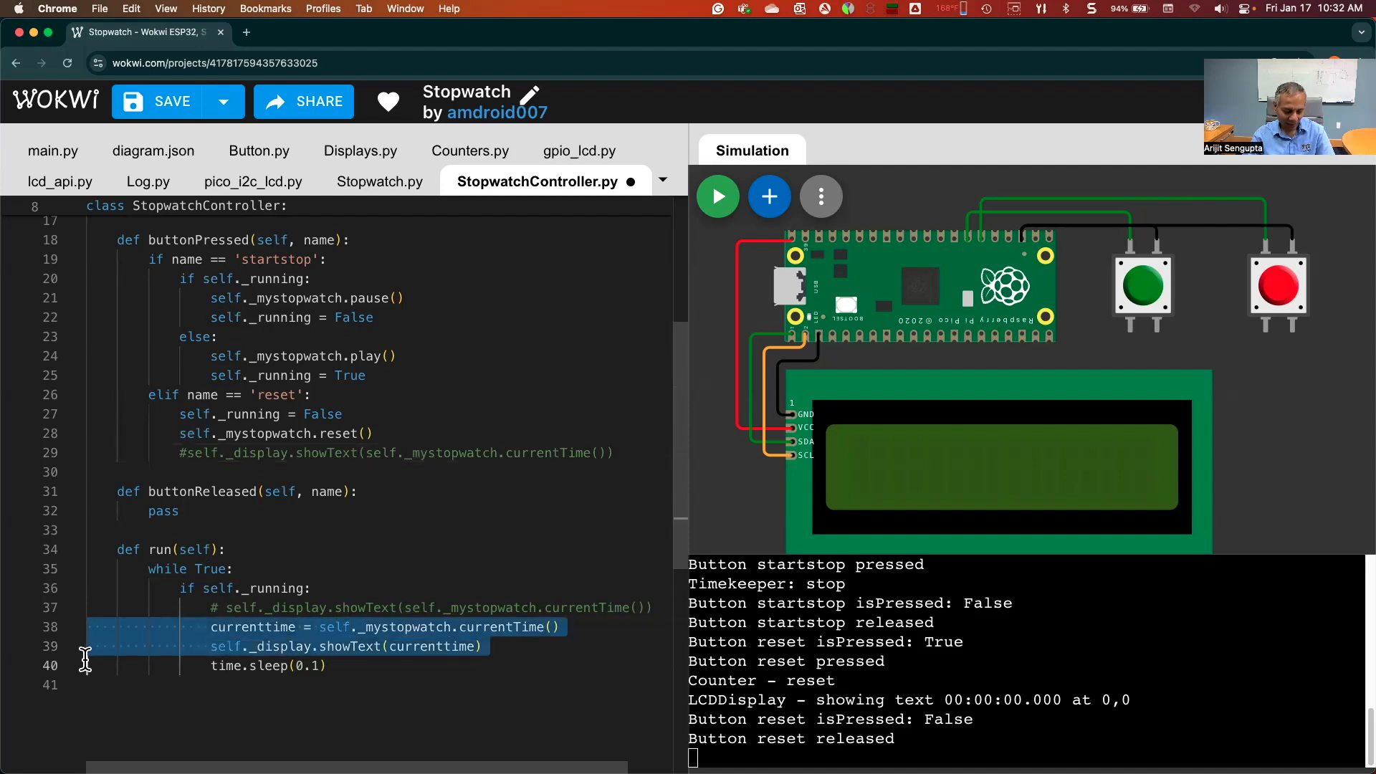
pyautogui.press('super+c')
pyautogui.click(93, 474)
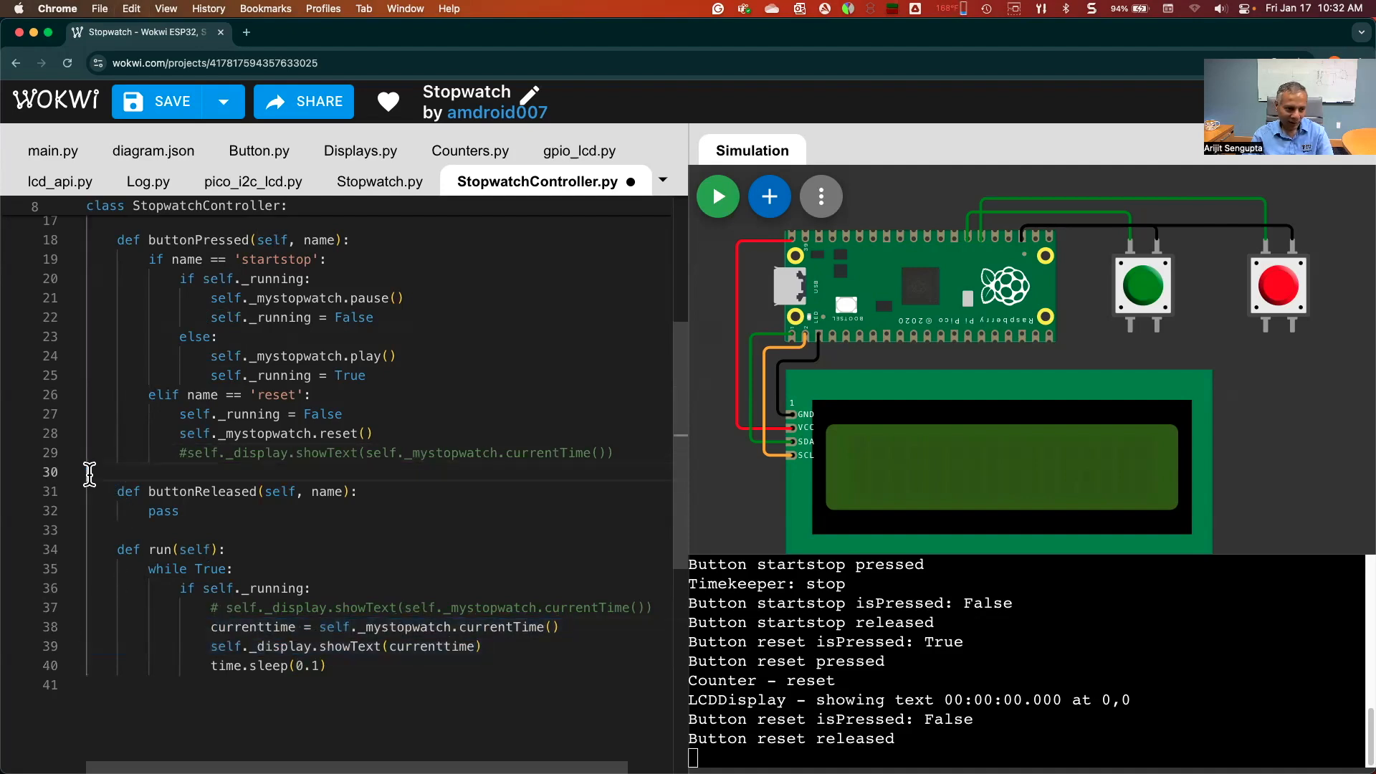
pyautogui.press('super+v')
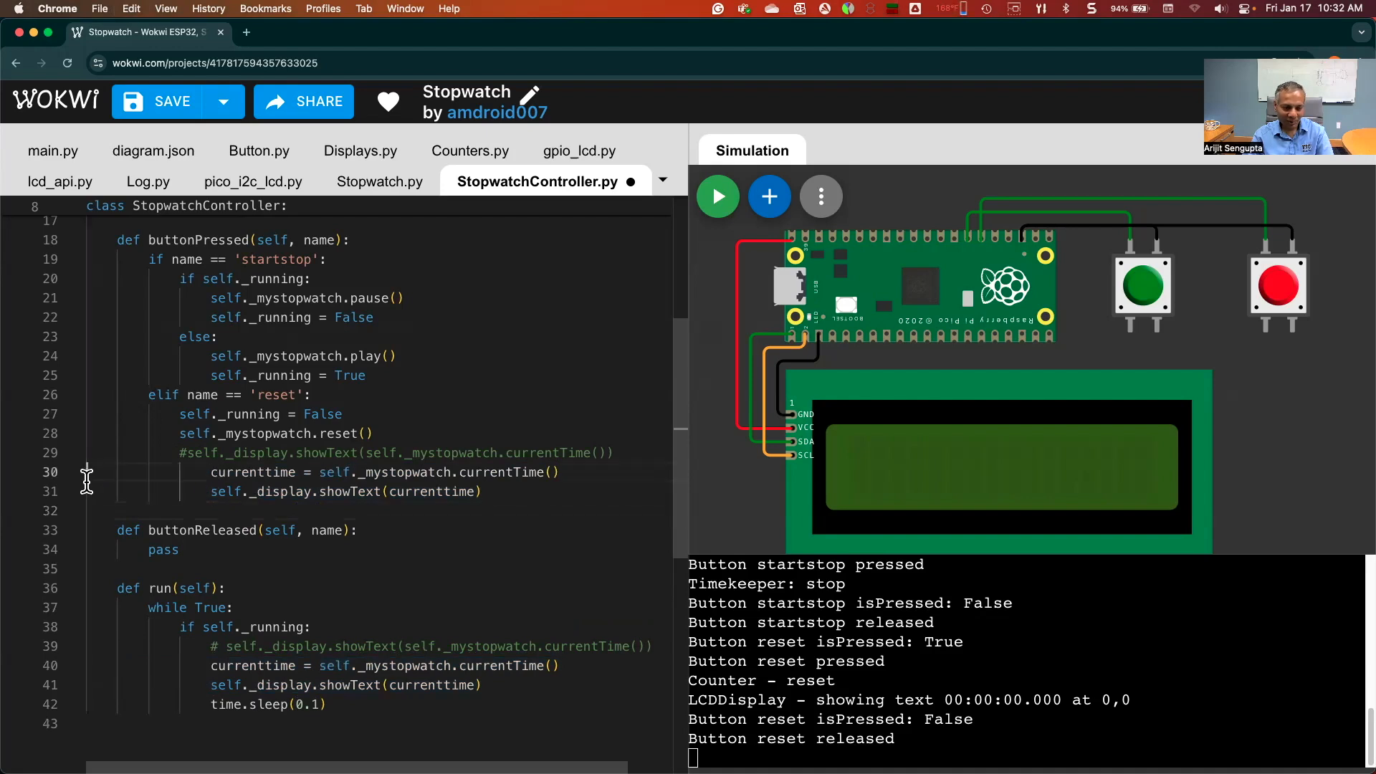
# Unindent the two copied lines one level to align with the reset branch, and save the project
pyautogui.moveTo(88, 473); pyautogui.dragTo(99, 509)
pyautogui.hotkey('shift', 'Tab')
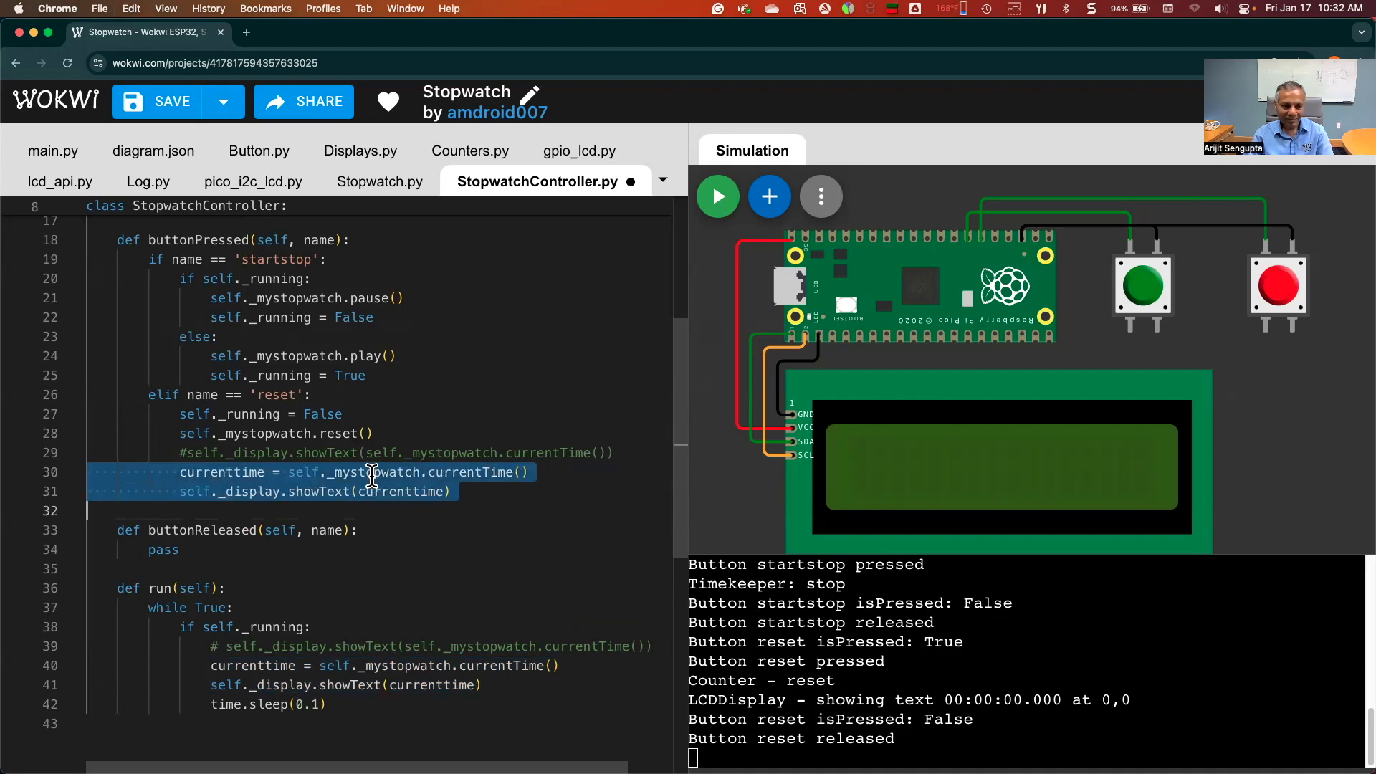
pyautogui.click(359, 511)
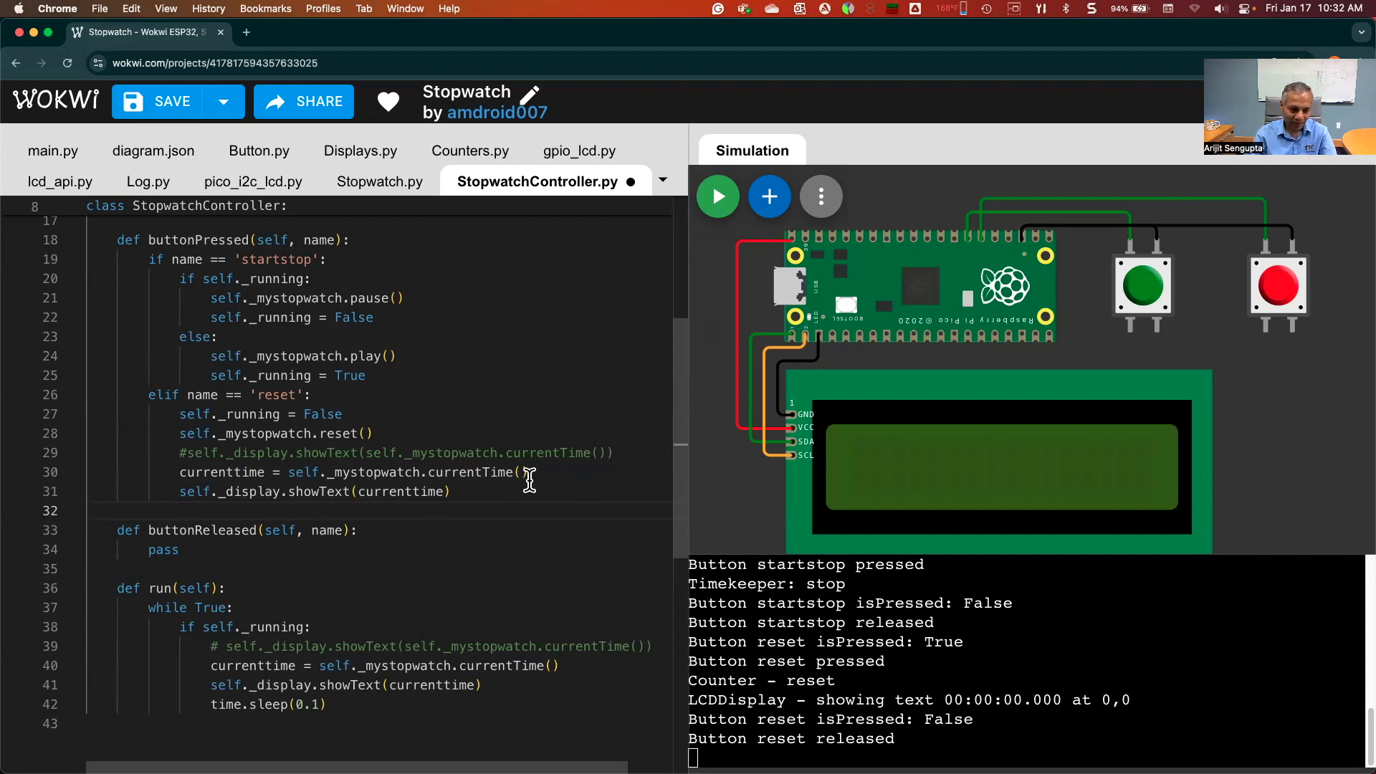
pyautogui.press('cmd+s')
# Open Stopwatch.py and comment out the return str(self._timekeeper) line in the currentTime method
pyautogui.click(380, 182)
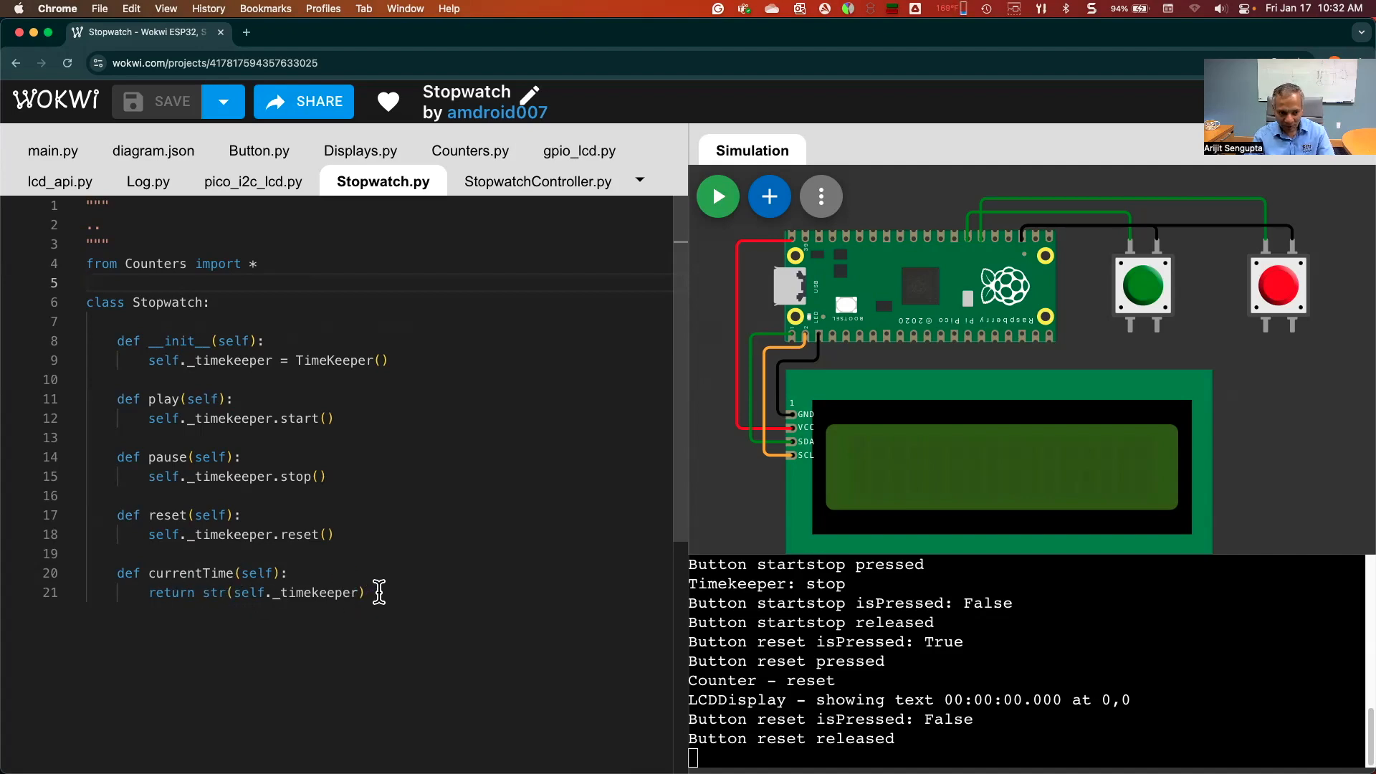
pyautogui.click(148, 594)
pyautogui.write('#')
# Below the commented return in currentTime, add the assignment currenttime = str(self._timekeeper)
pyautogui.click(473, 601)
pyautogui.press('Return')
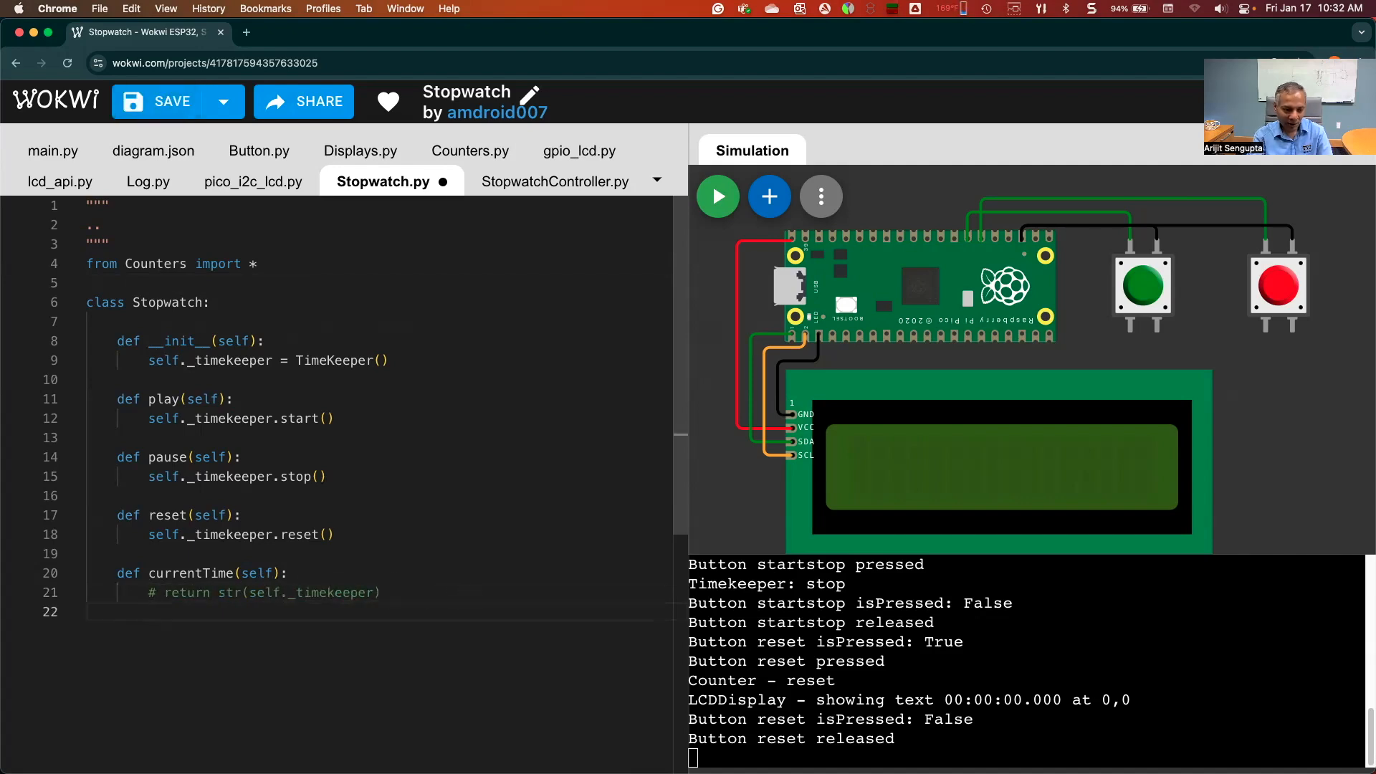
pyautogui.write('currenttim')
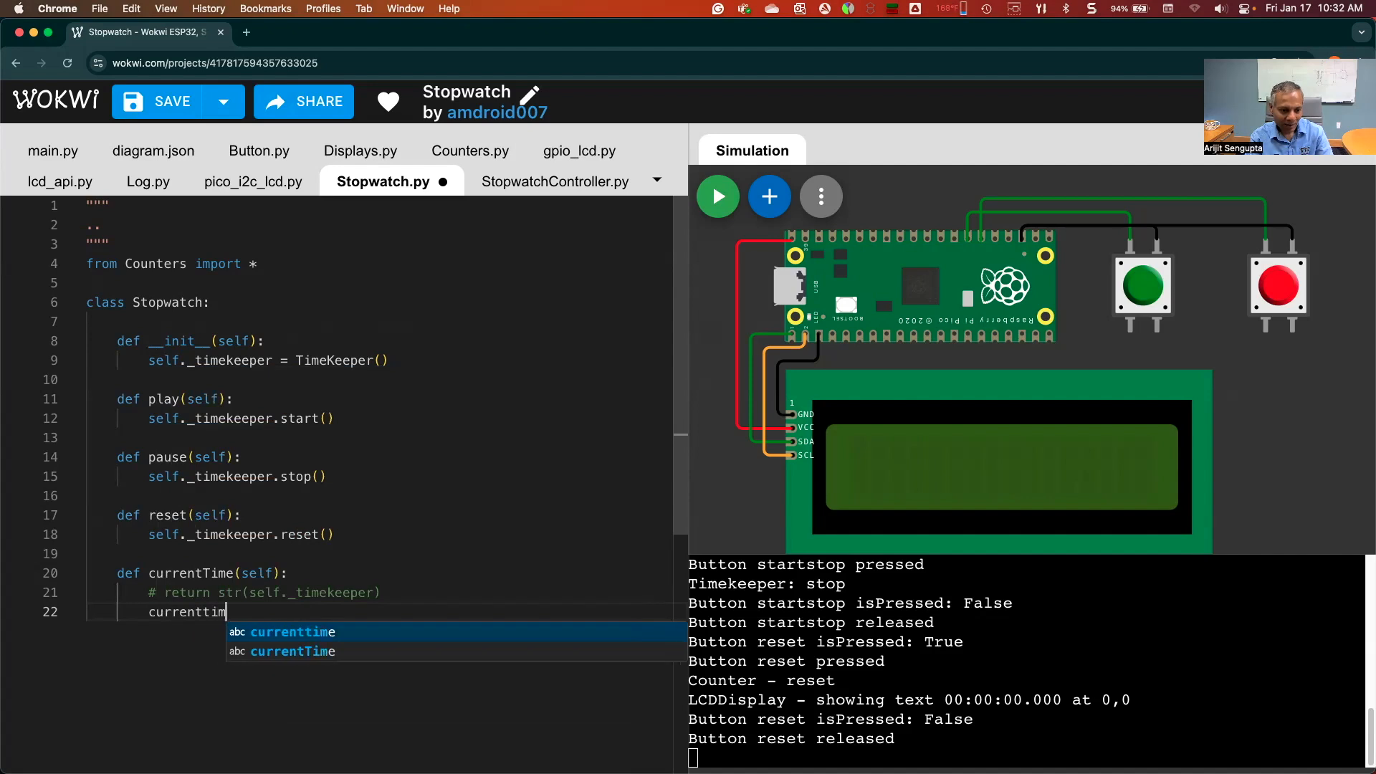
pyautogui.write('e = ')
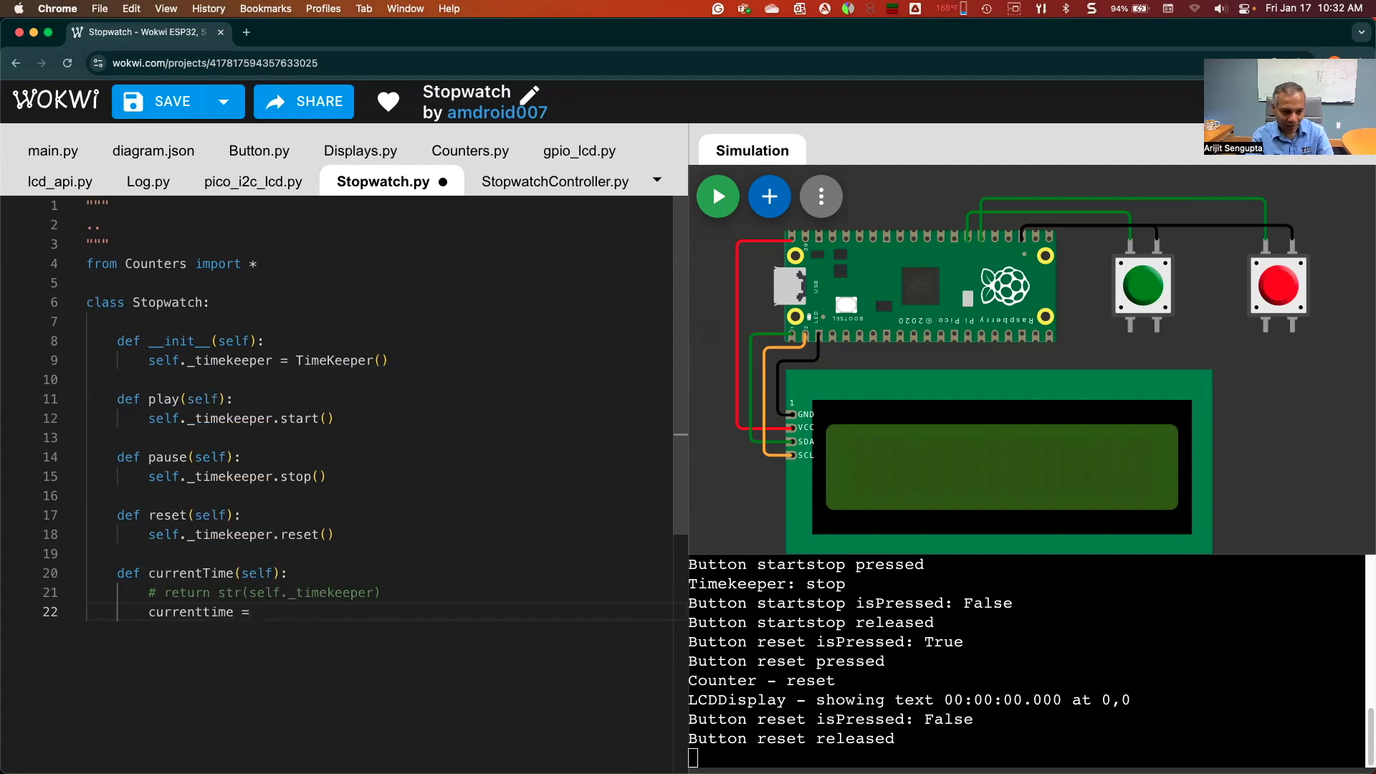
pyautogui.write('str(')
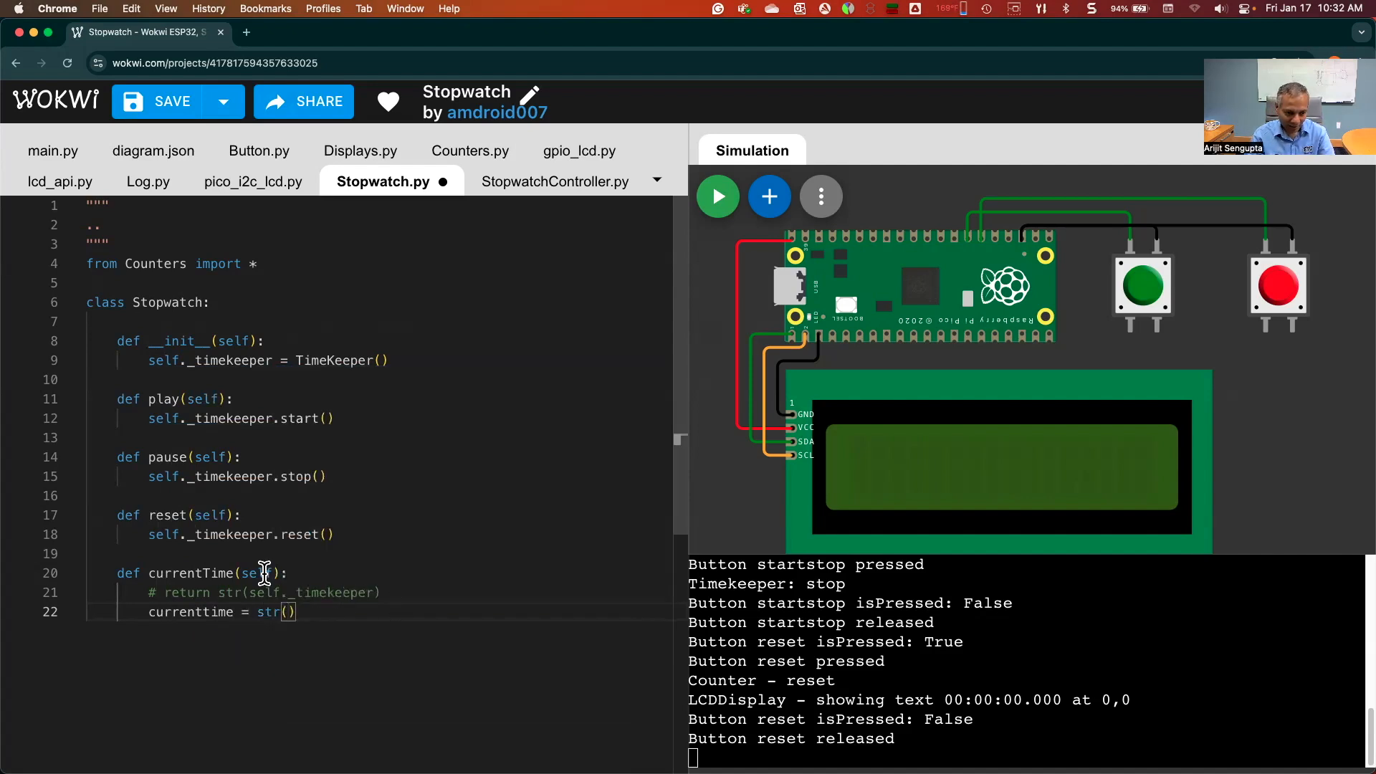
pyautogui.moveTo(250, 593); pyautogui.dragTo(374, 592)
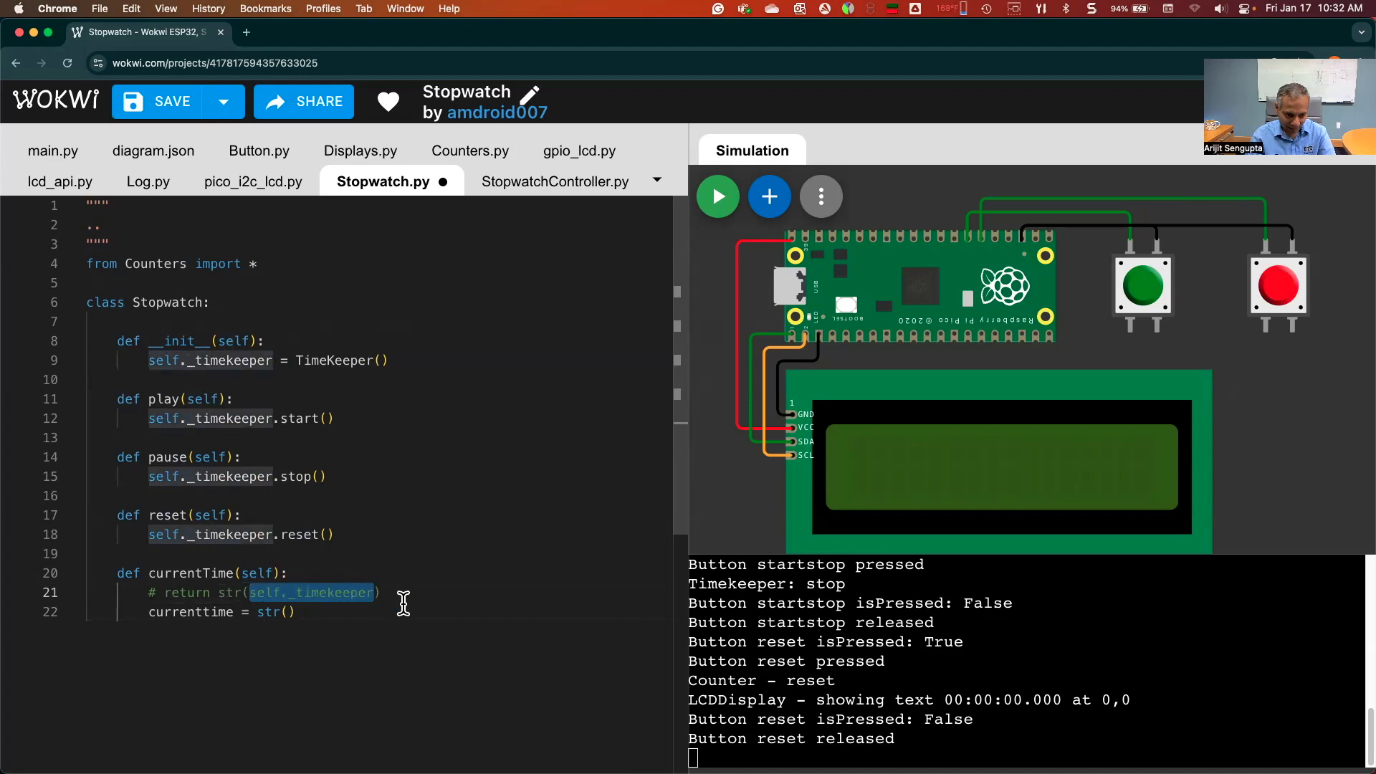
pyautogui.press('super+c')
pyautogui.click(287, 611)
pyautogui.press('super+v')
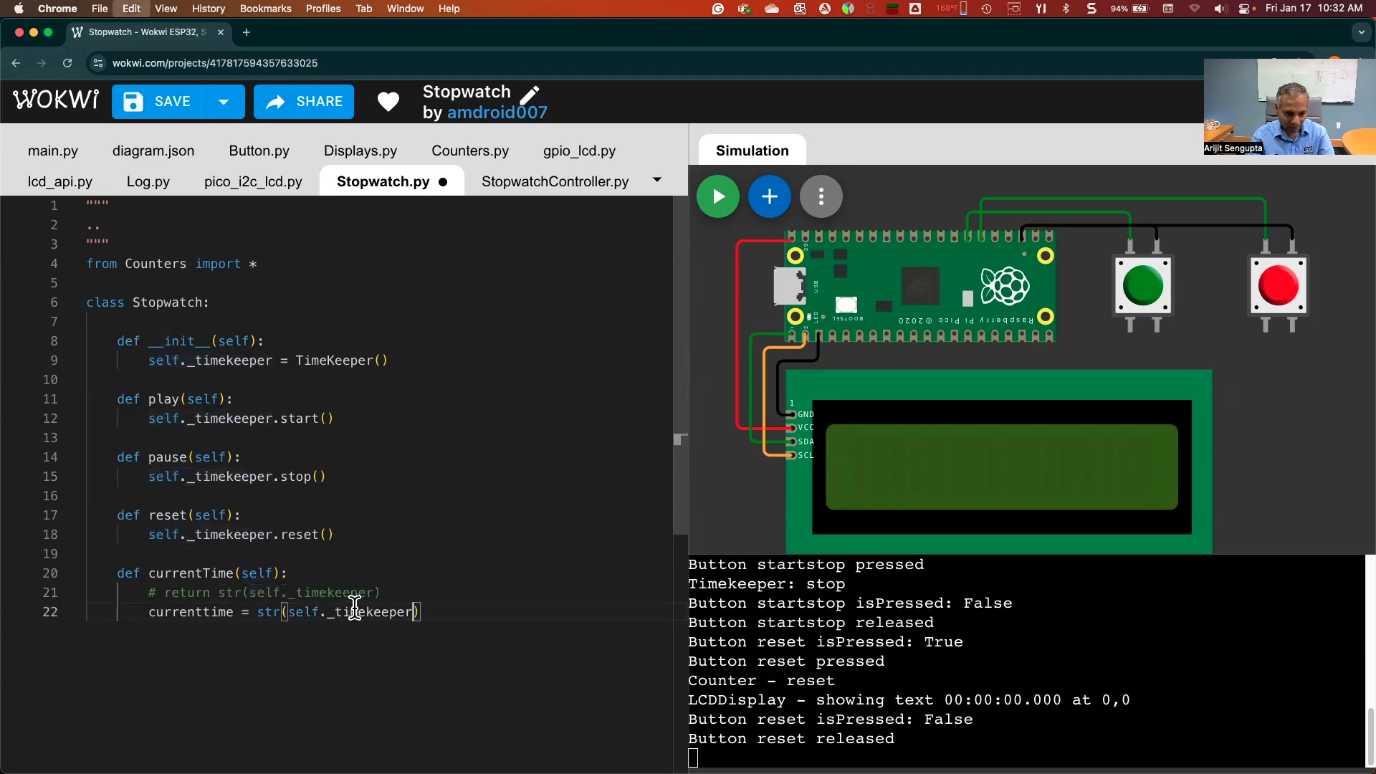
# Add return currenttime as the last line of the currentTime method and save the project
pyautogui.press('Return')
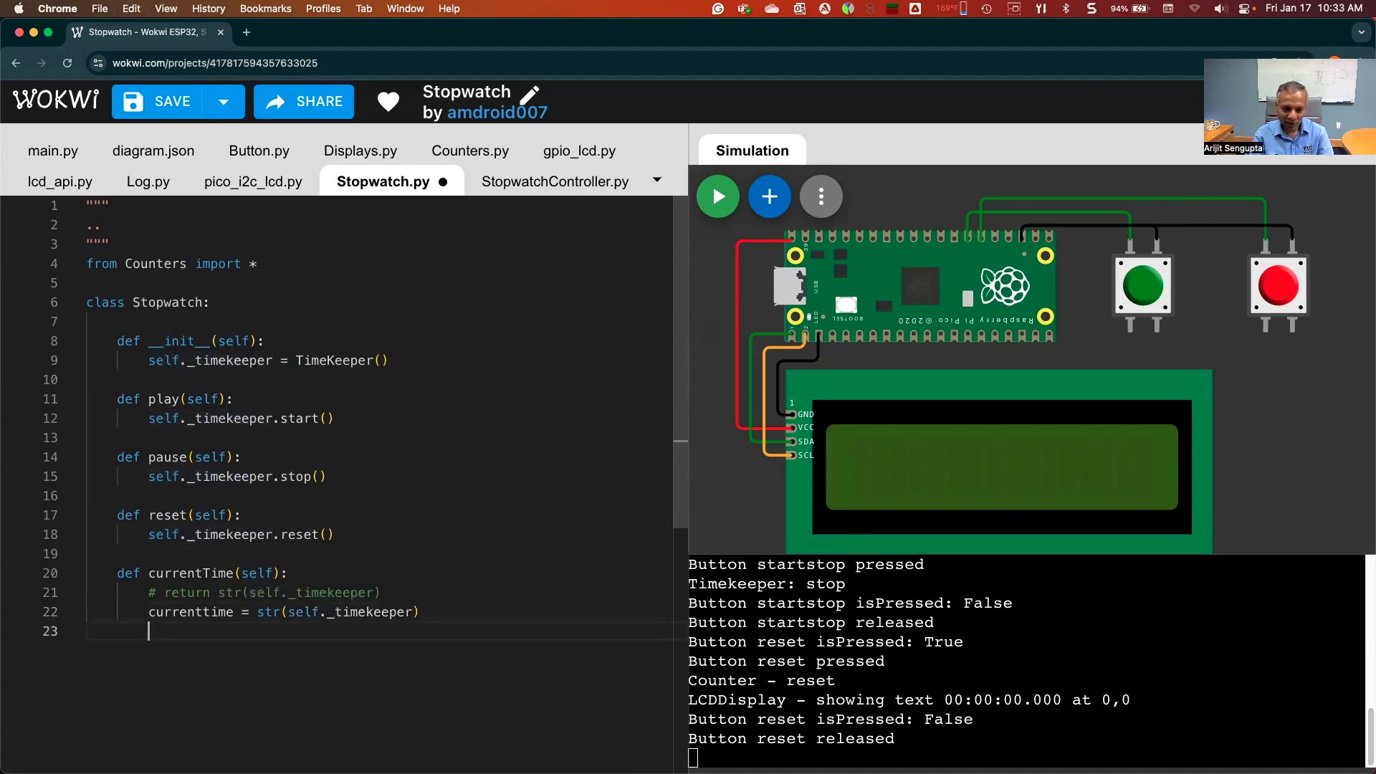
pyautogui.write('return ')
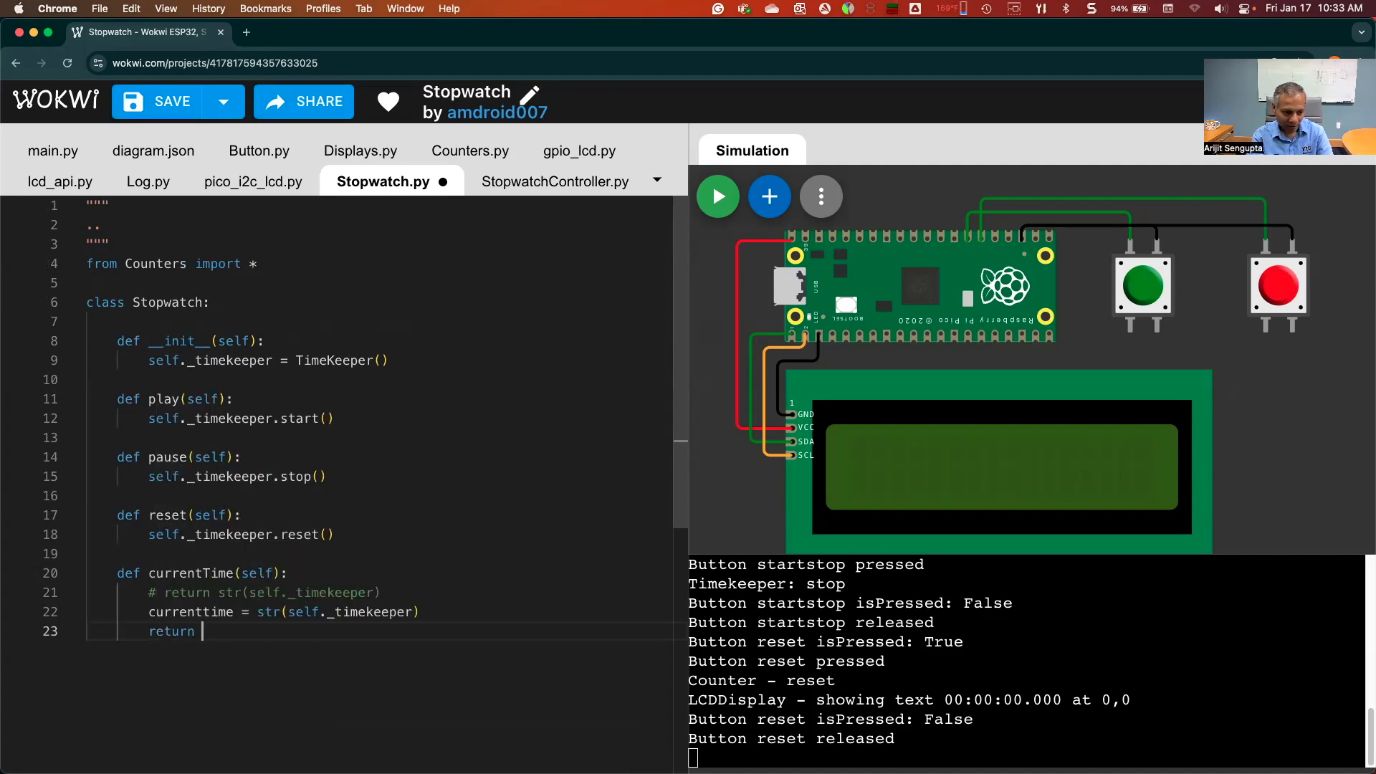
pyautogui.write('cur')
pyautogui.press('Down')
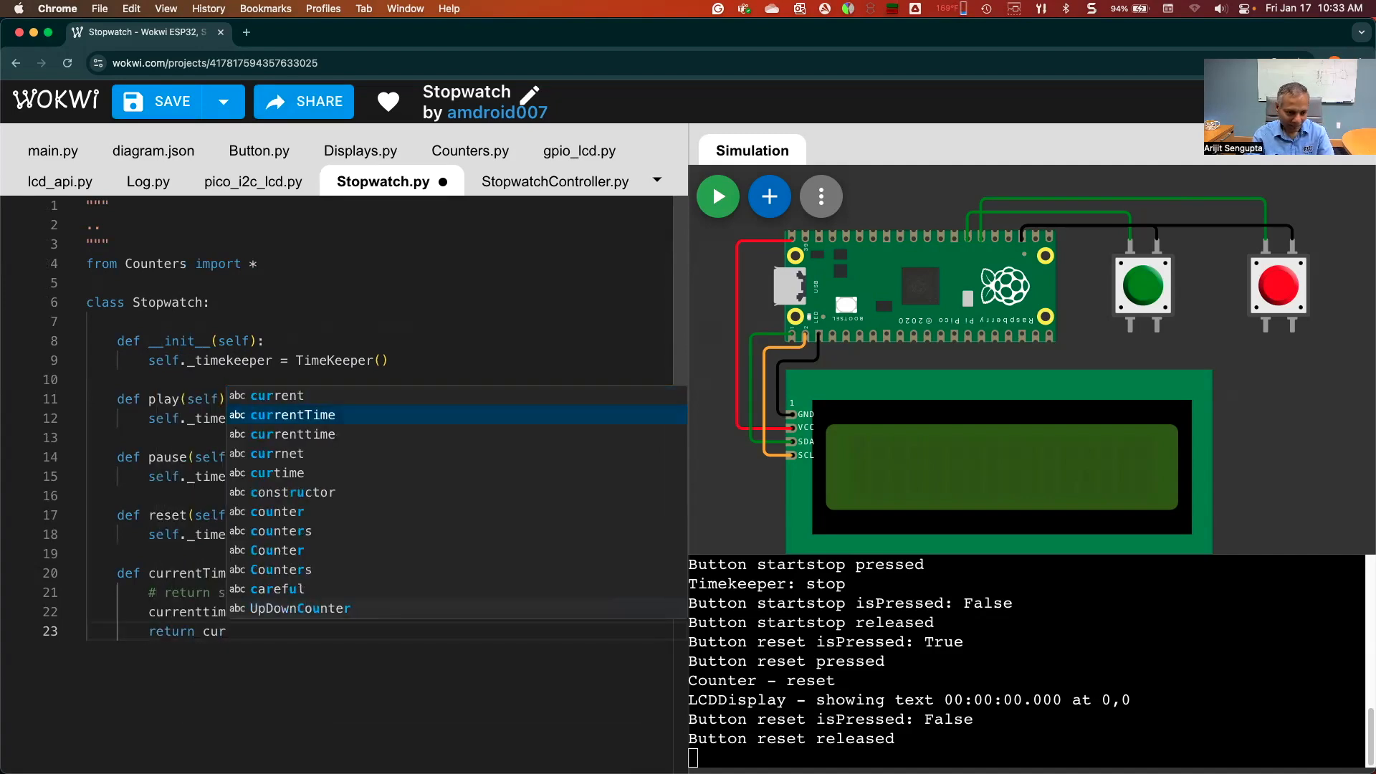
pyautogui.press('Down')
pyautogui.press('Return')
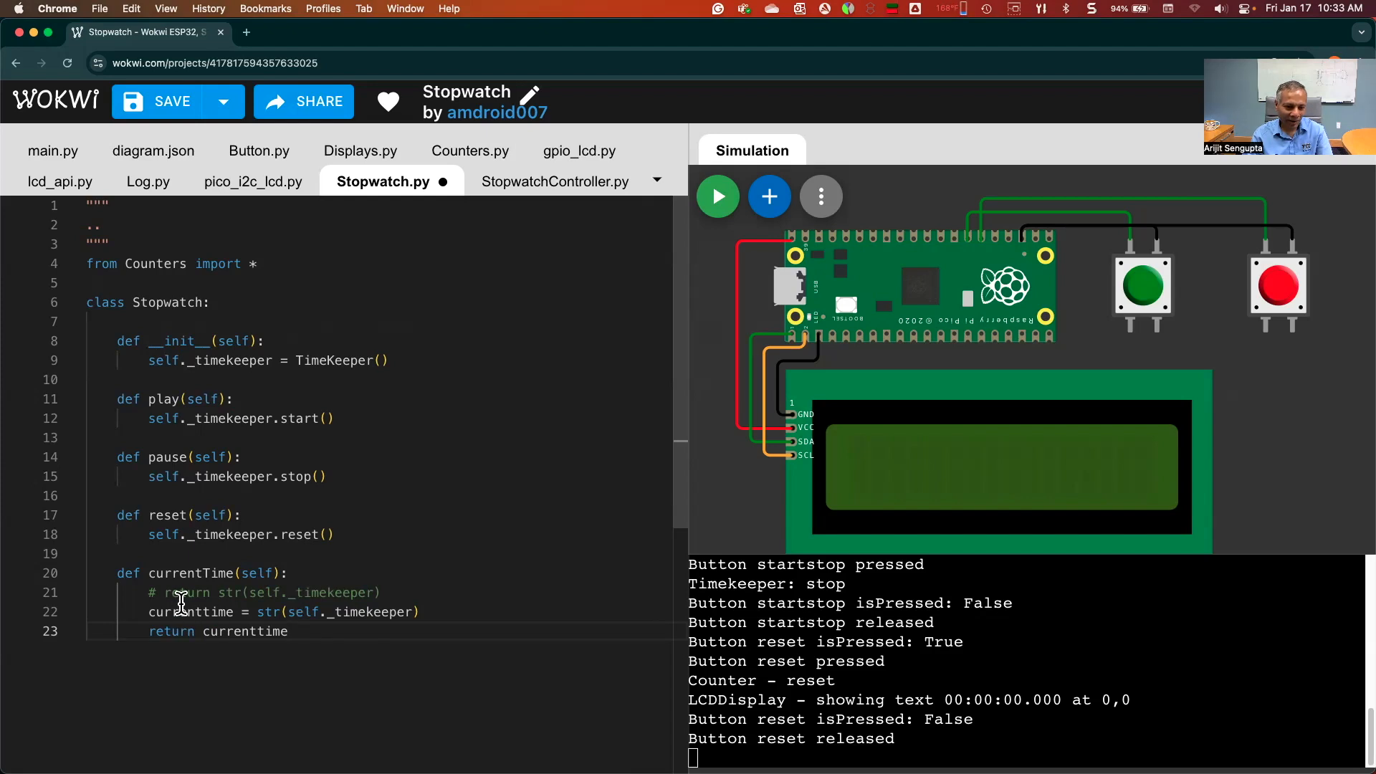
pyautogui.moveTo(157, 592); pyautogui.dragTo(387, 585)
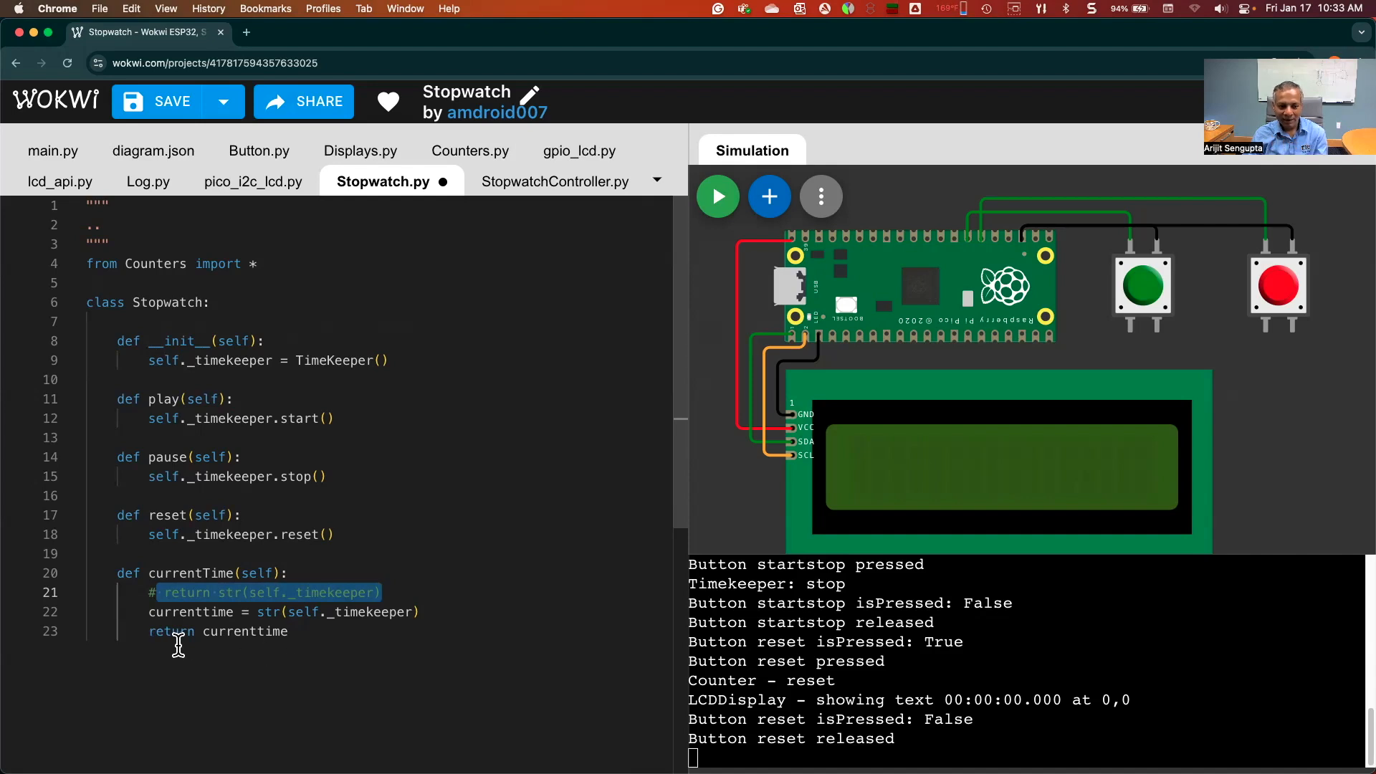
pyautogui.click(284, 636)
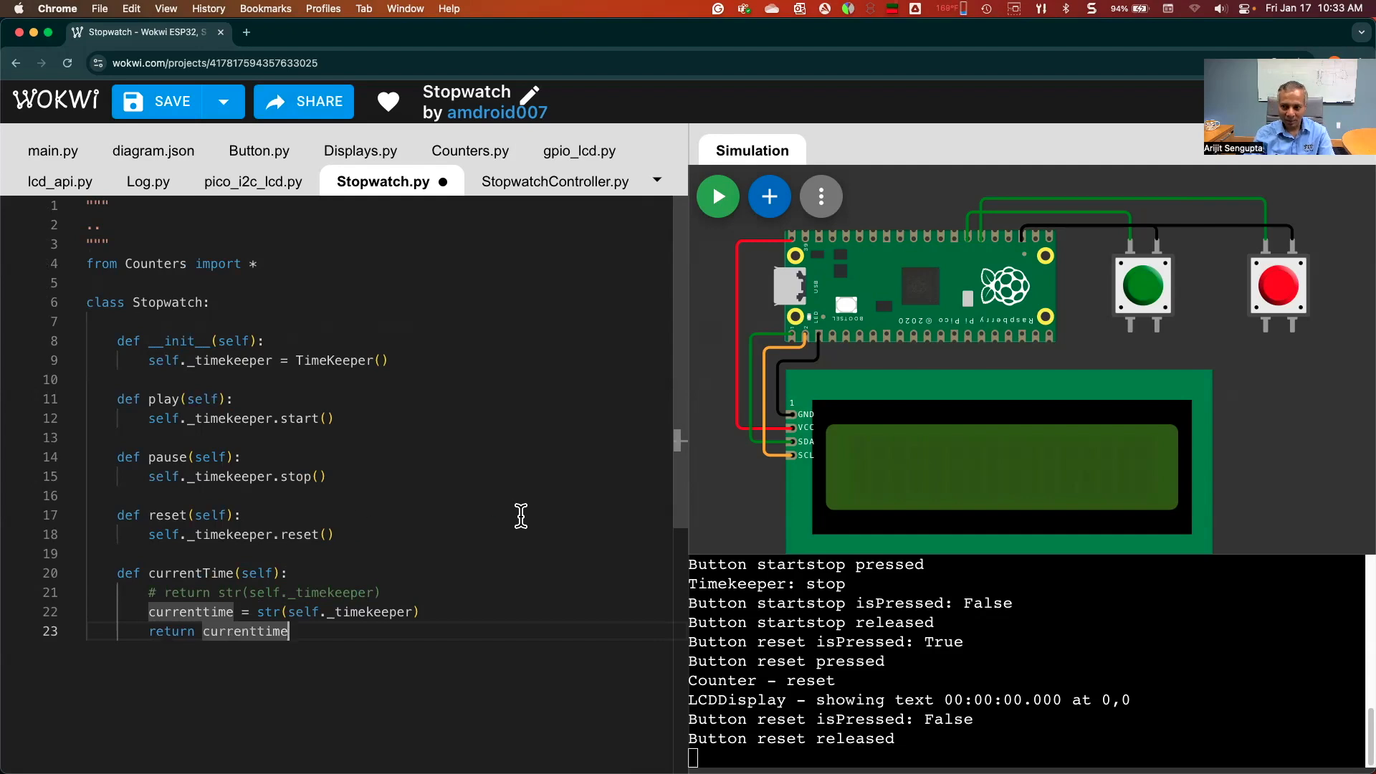
pyautogui.click(476, 532)
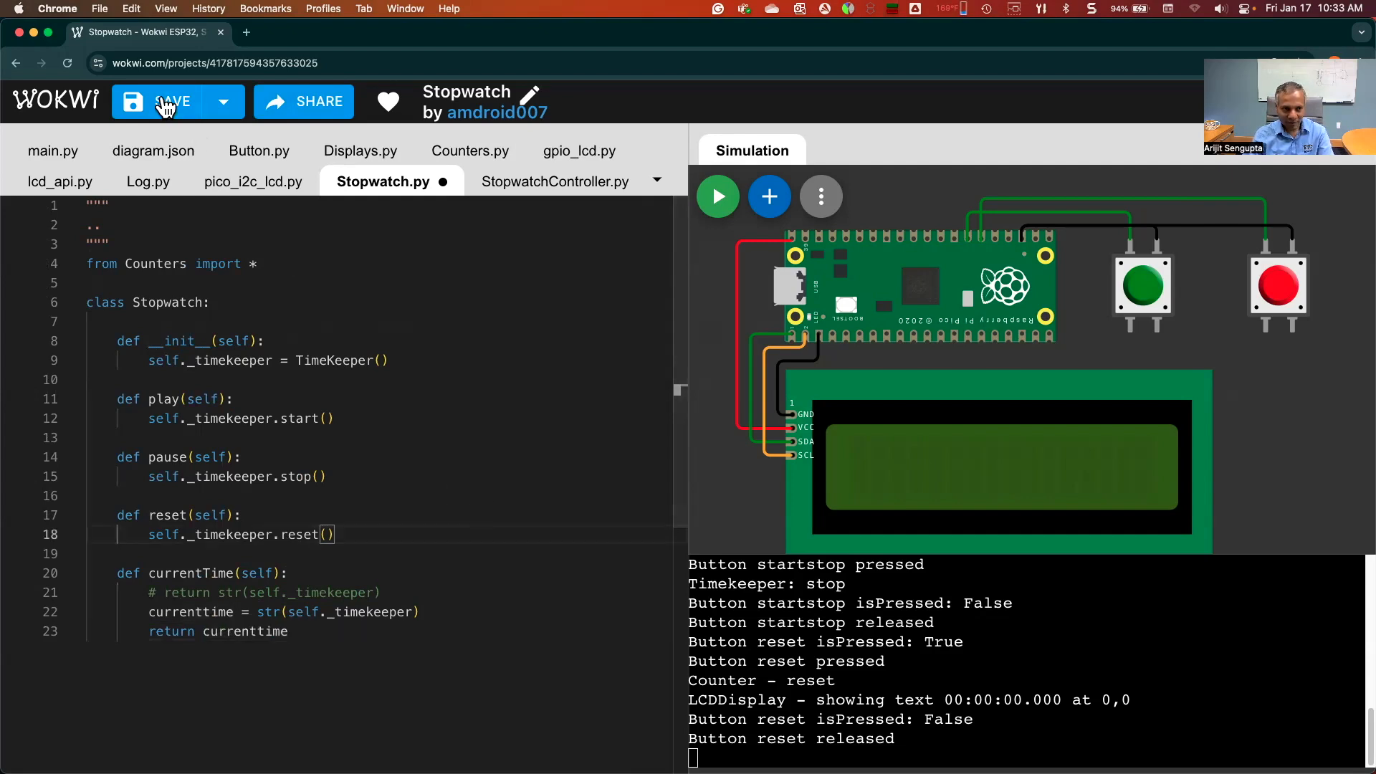
pyautogui.click(161, 101)
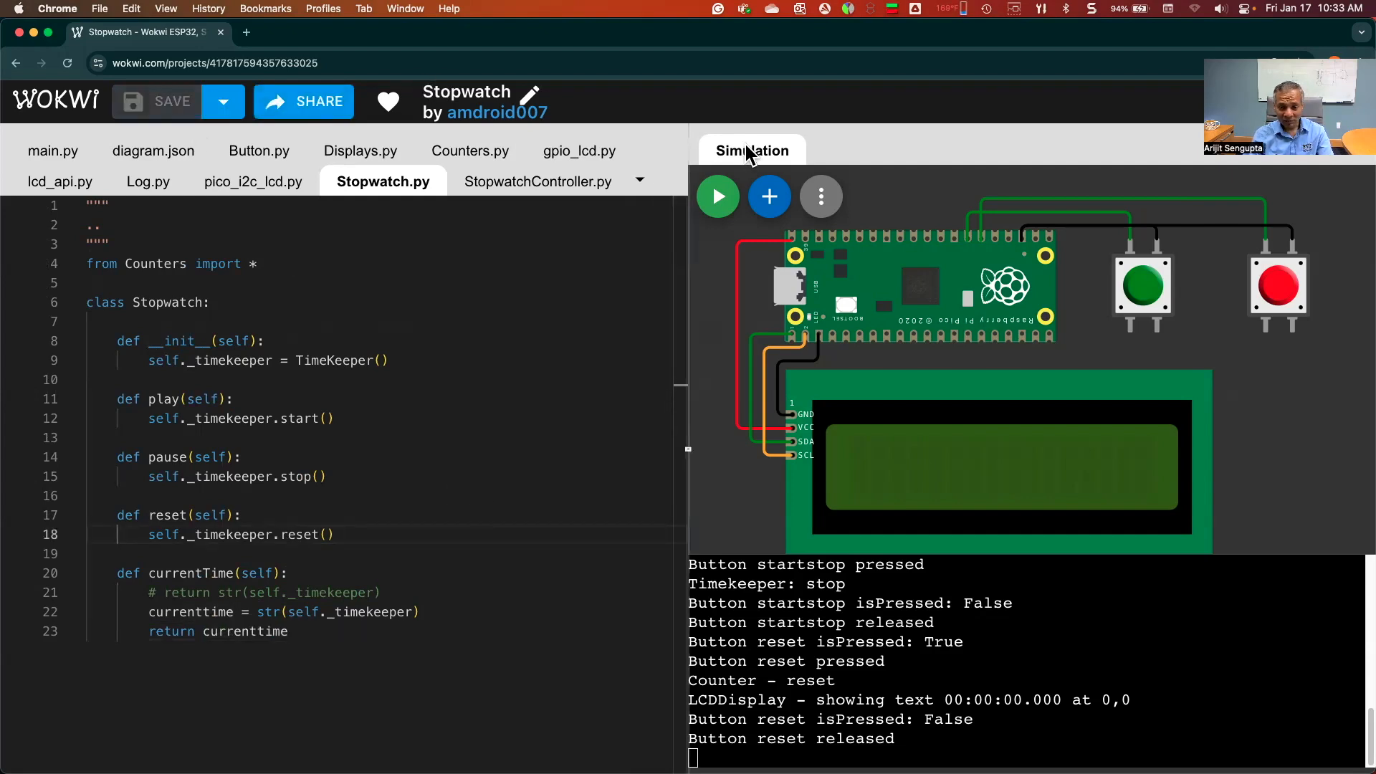
# Run the simulation, test starting, stopping and resetting the stopwatch with the green and red buttons, and end the simulation
pyautogui.click(718, 197)
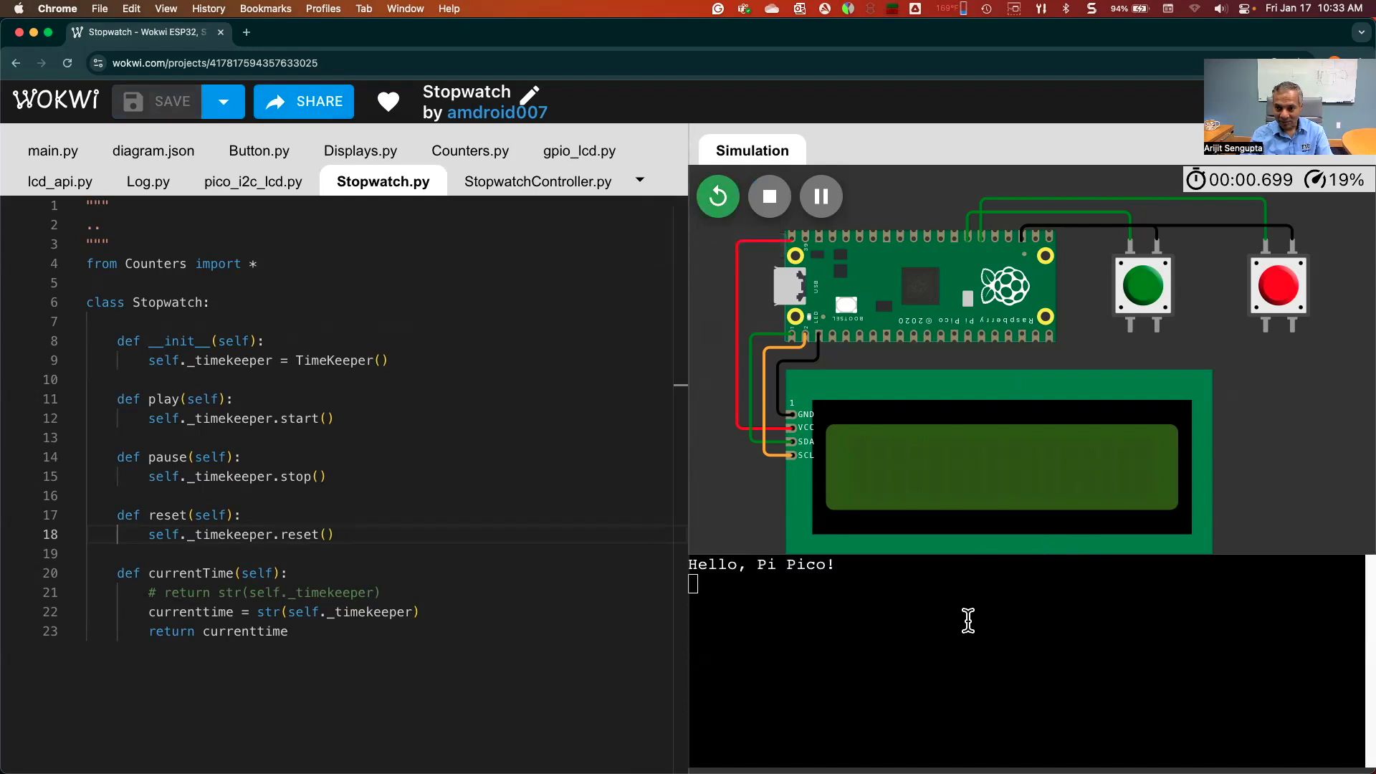
pyautogui.click(1145, 293)
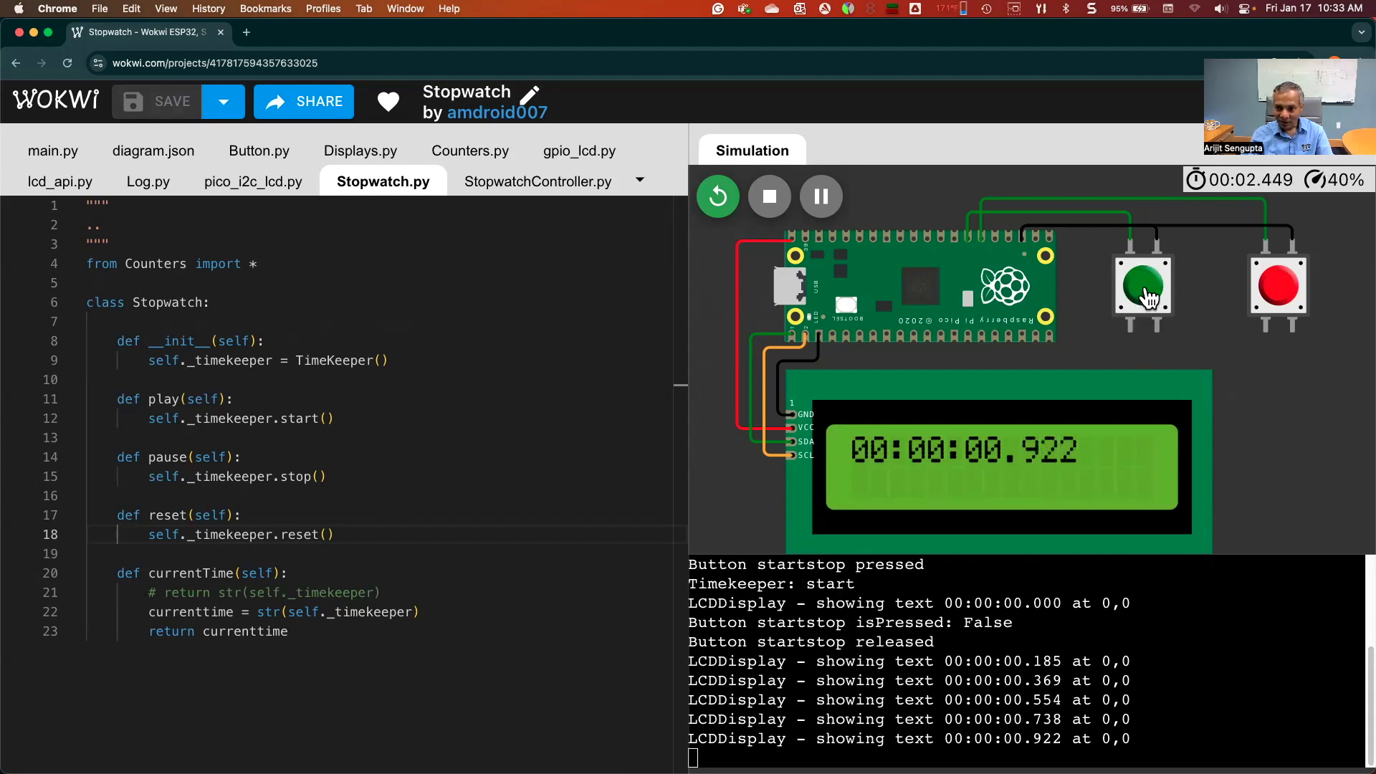
pyautogui.click(1147, 294)
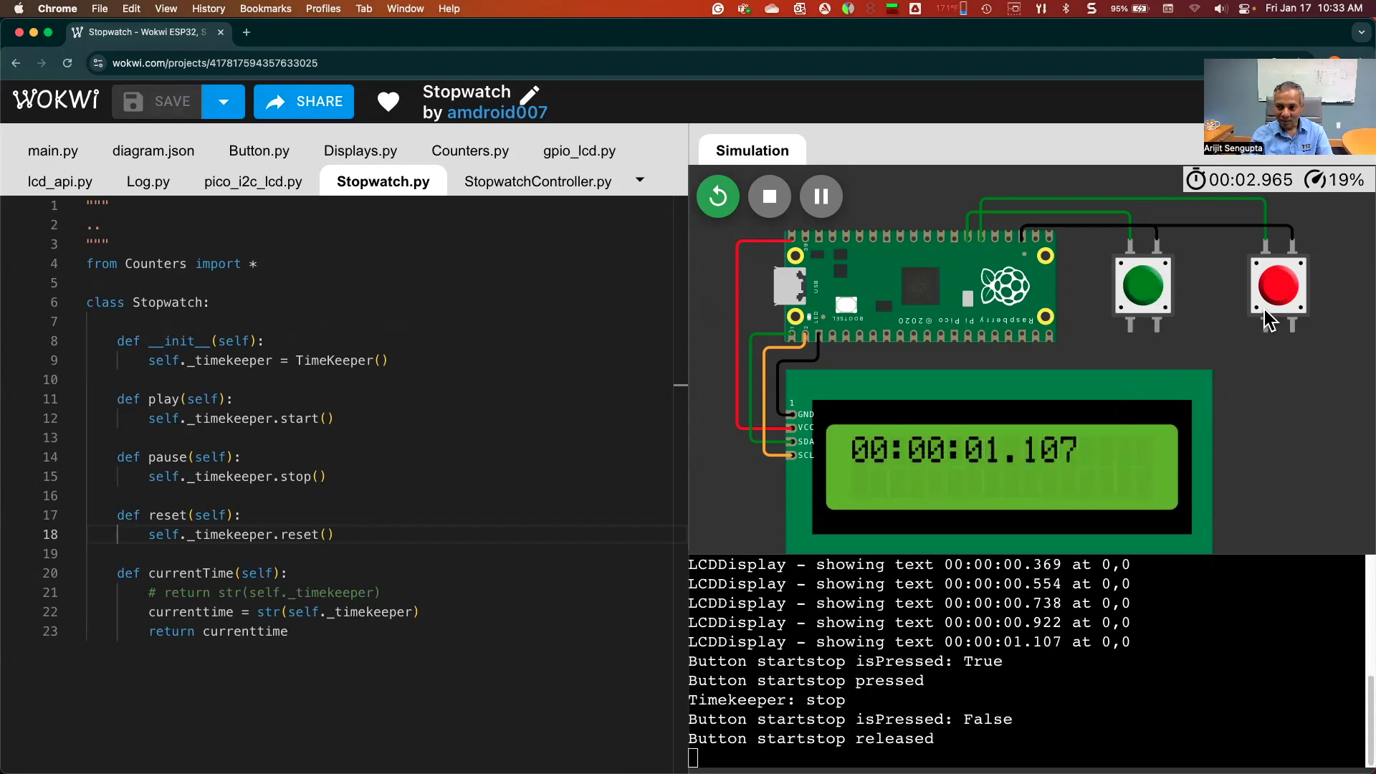
pyautogui.click(1276, 290)
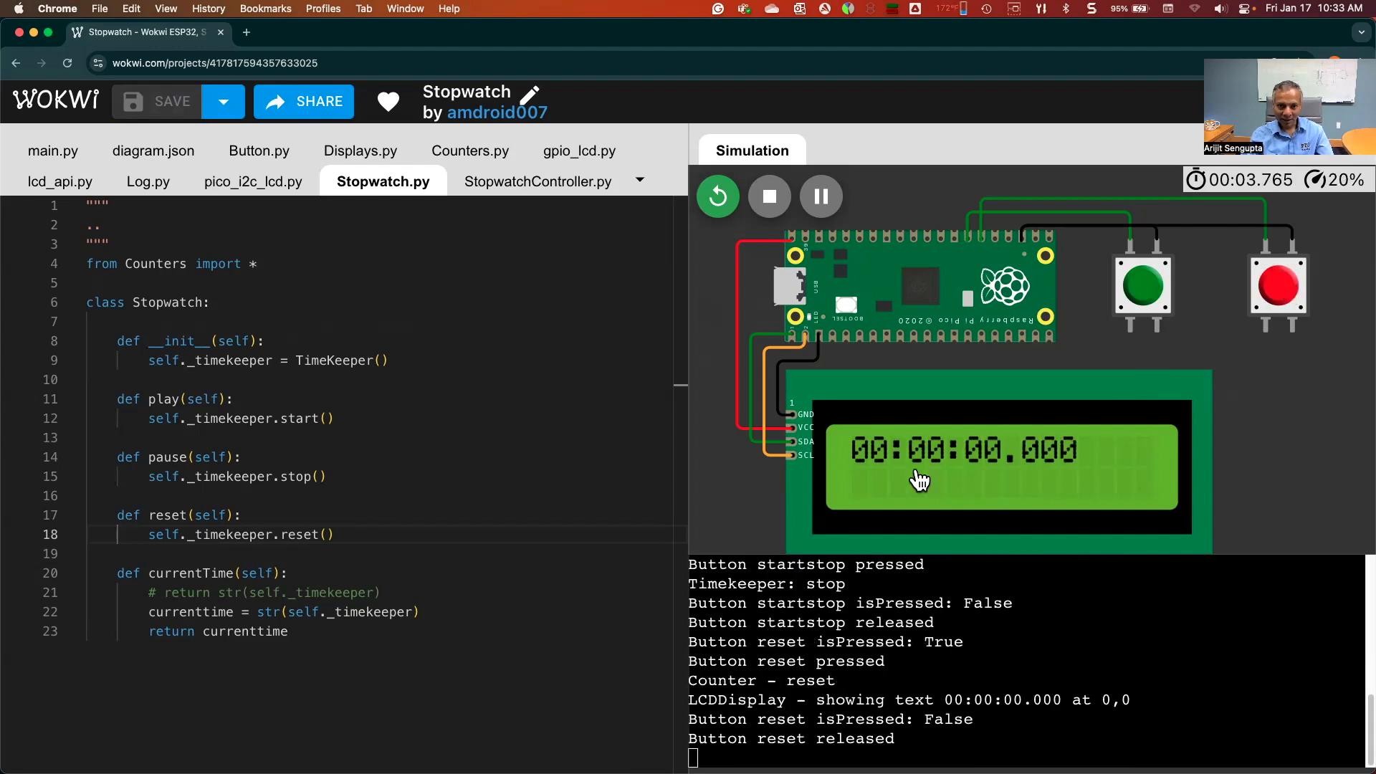
pyautogui.click(767, 198)
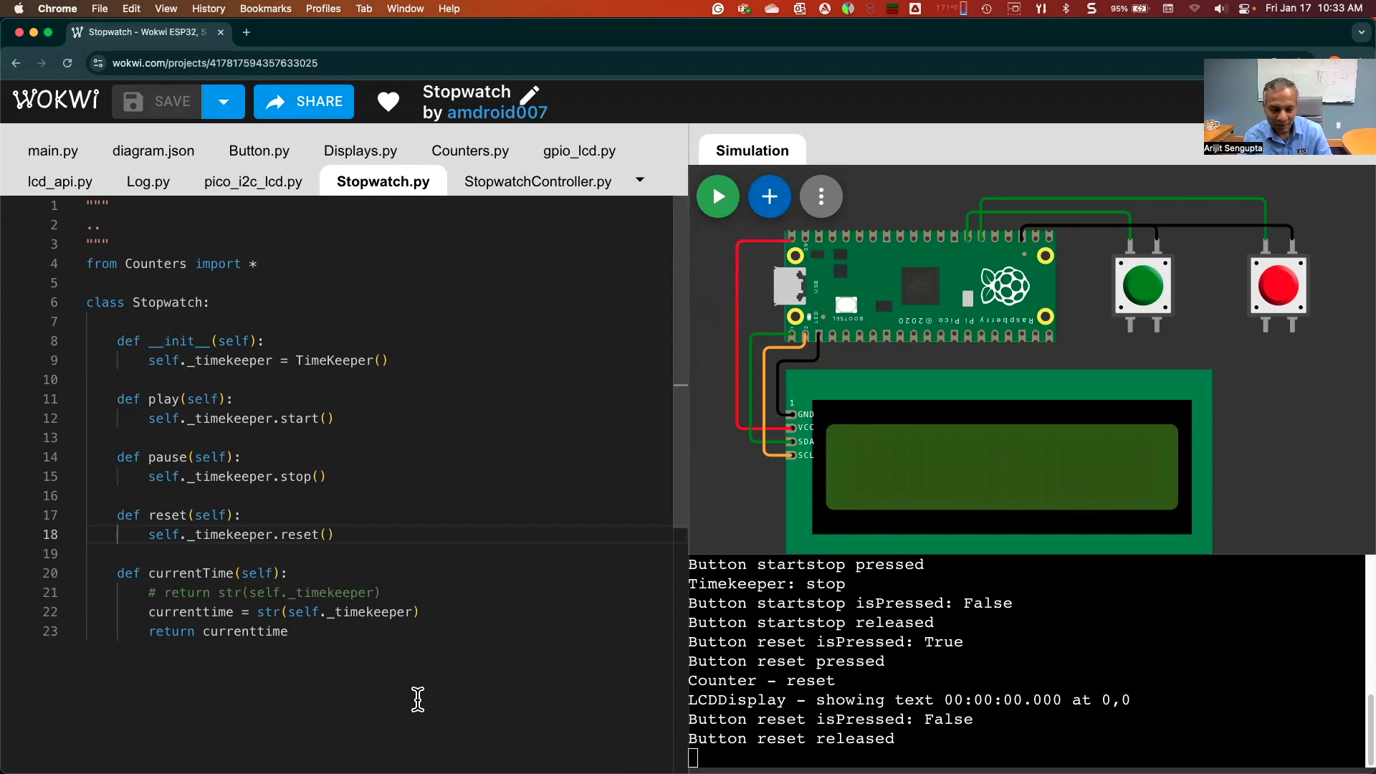
# Open main.py and review how the StopwatchController is created and its run method is called
pyautogui.press('super+Tab')
pyautogui.press('Escape')
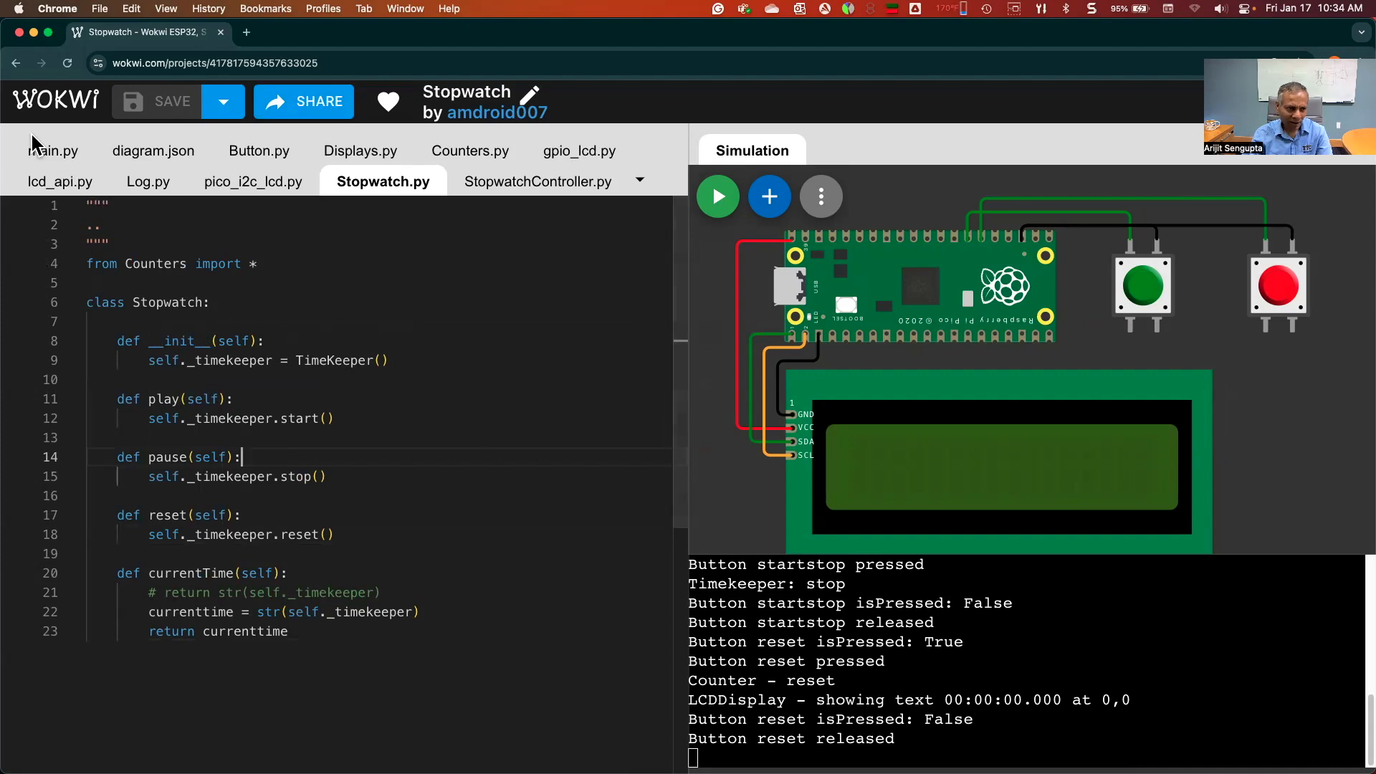
pyautogui.click(45, 155)
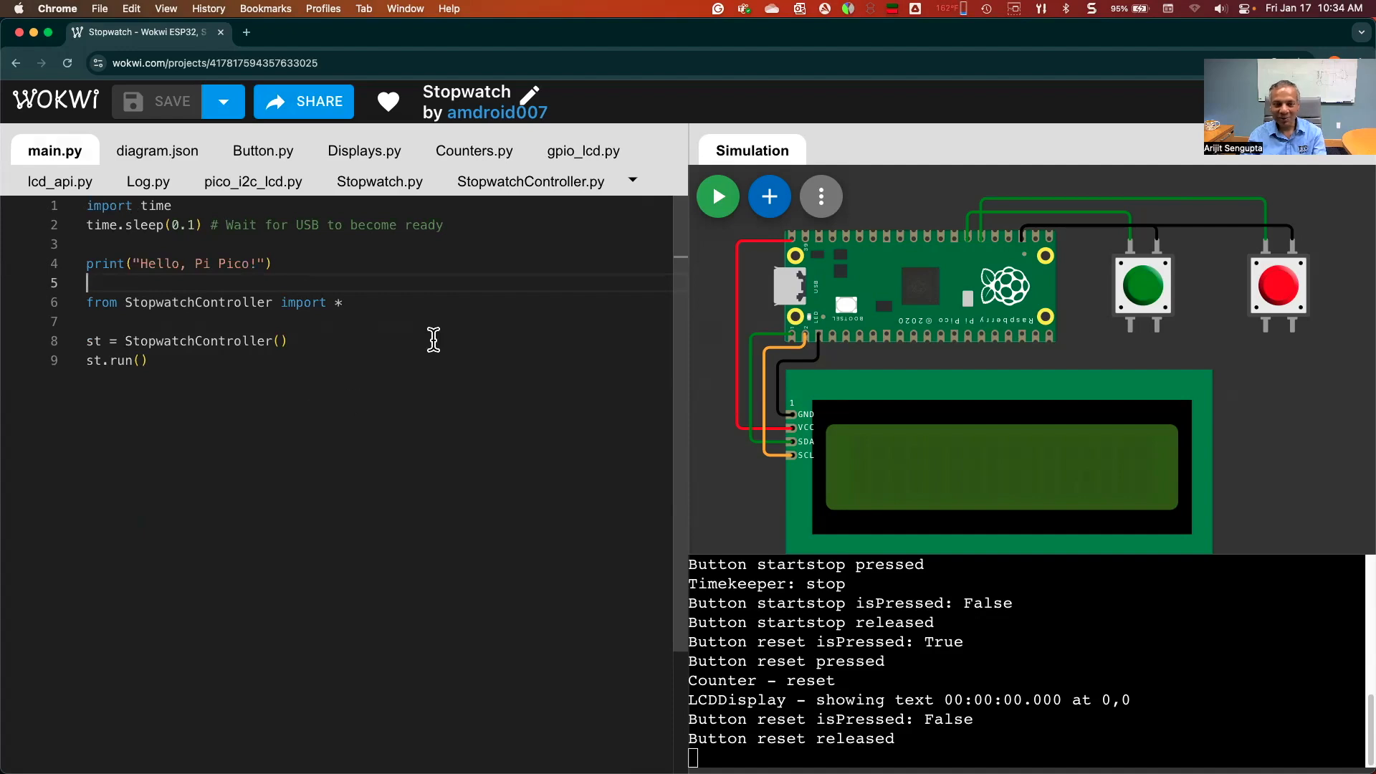
pyautogui.moveTo(86, 361); pyautogui.dragTo(150, 360)
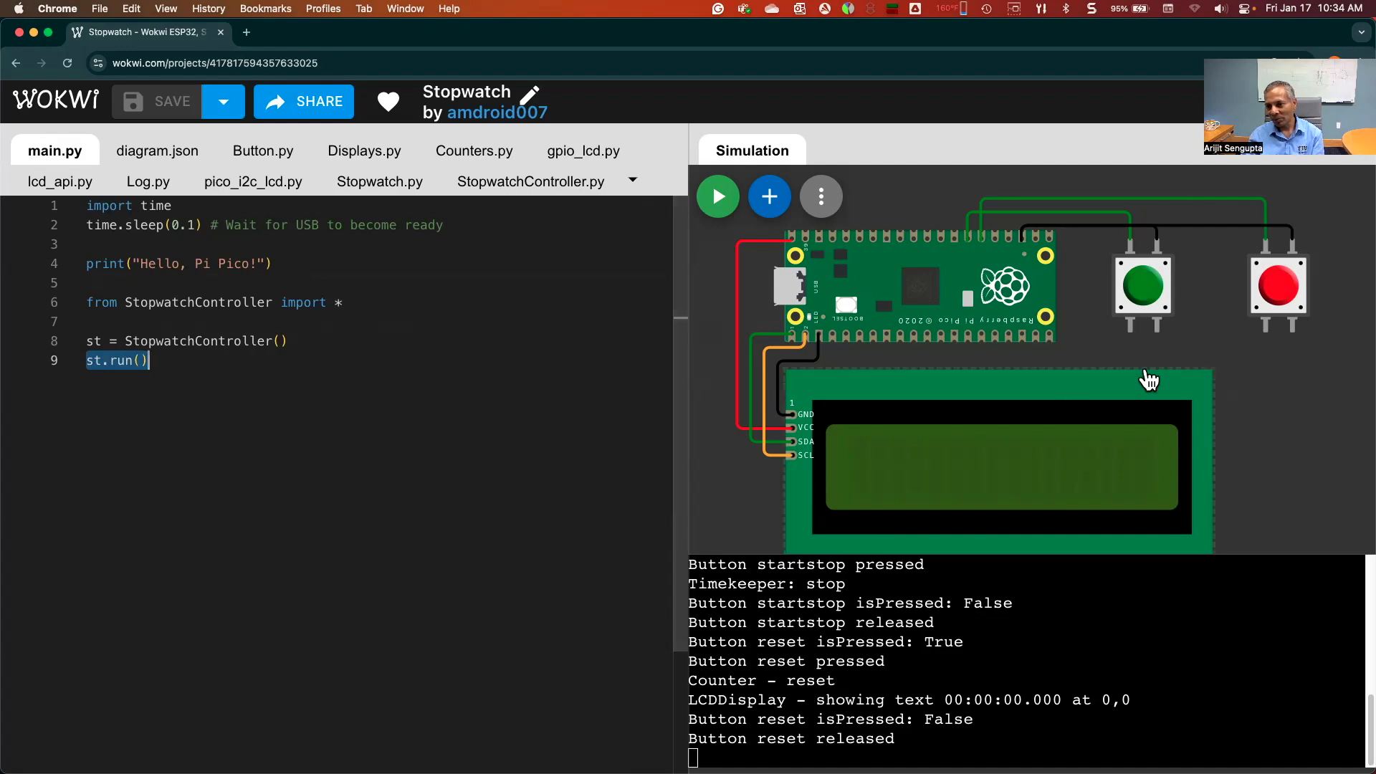
pyautogui.click(1161, 301)
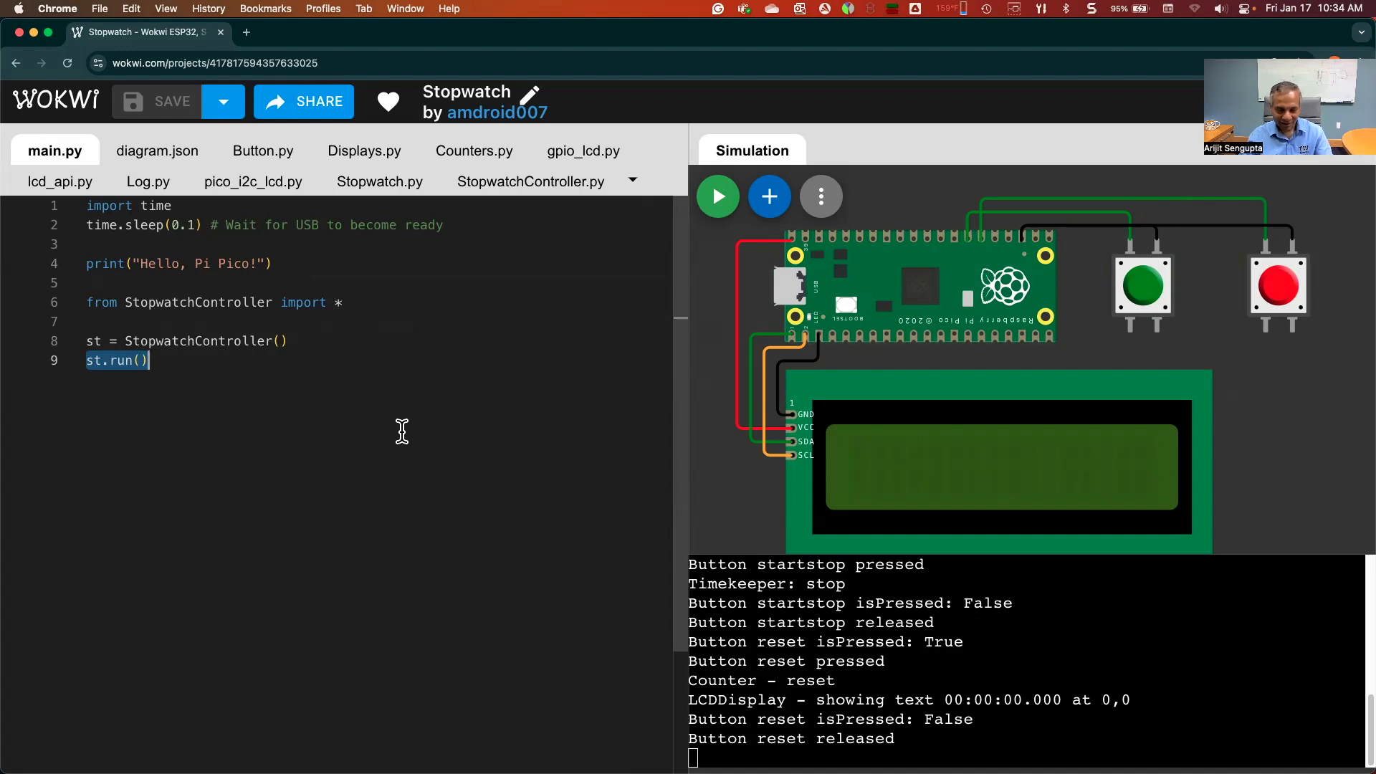
# Switch to Visual Paradigm and start a new blank Sequence Diagram
pyautogui.press('super+Tab')
pyautogui.press('super+Tab')
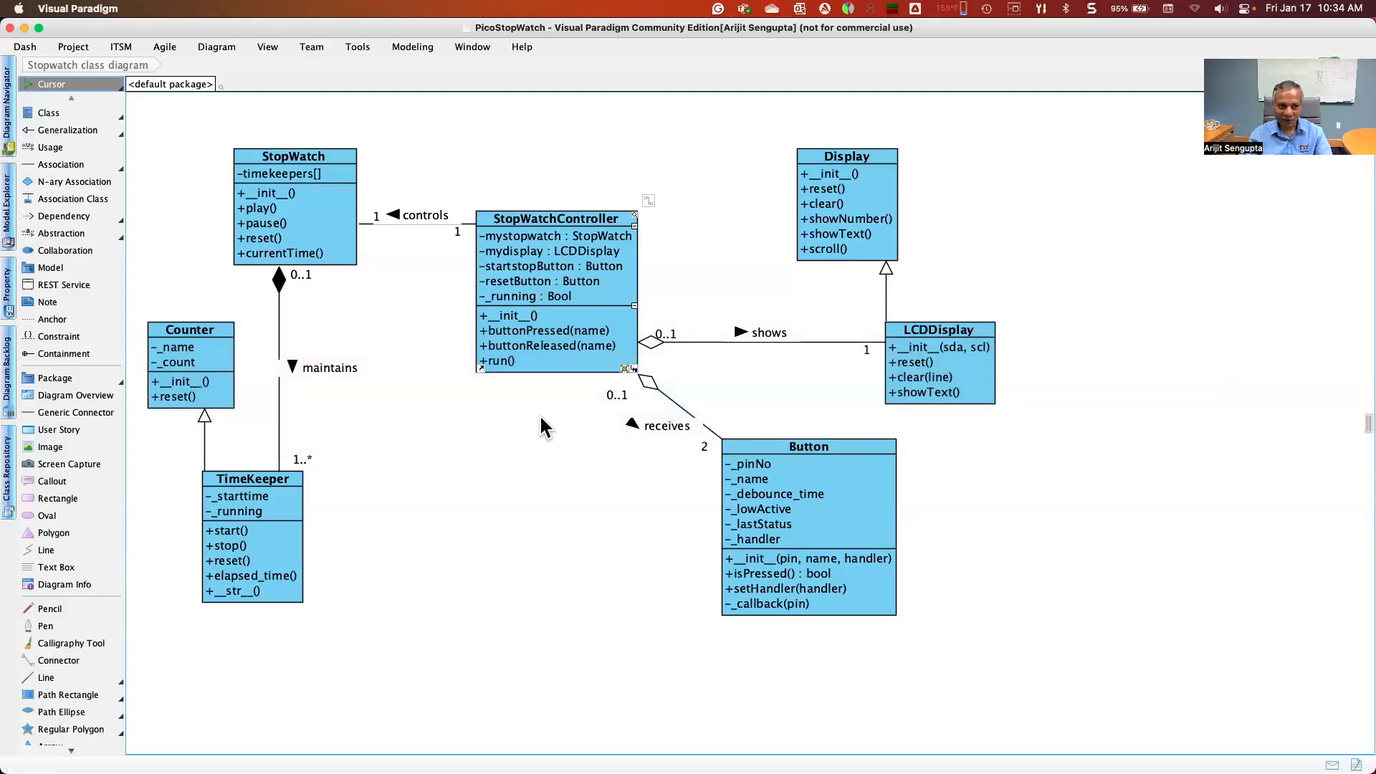
pyautogui.click(217, 46)
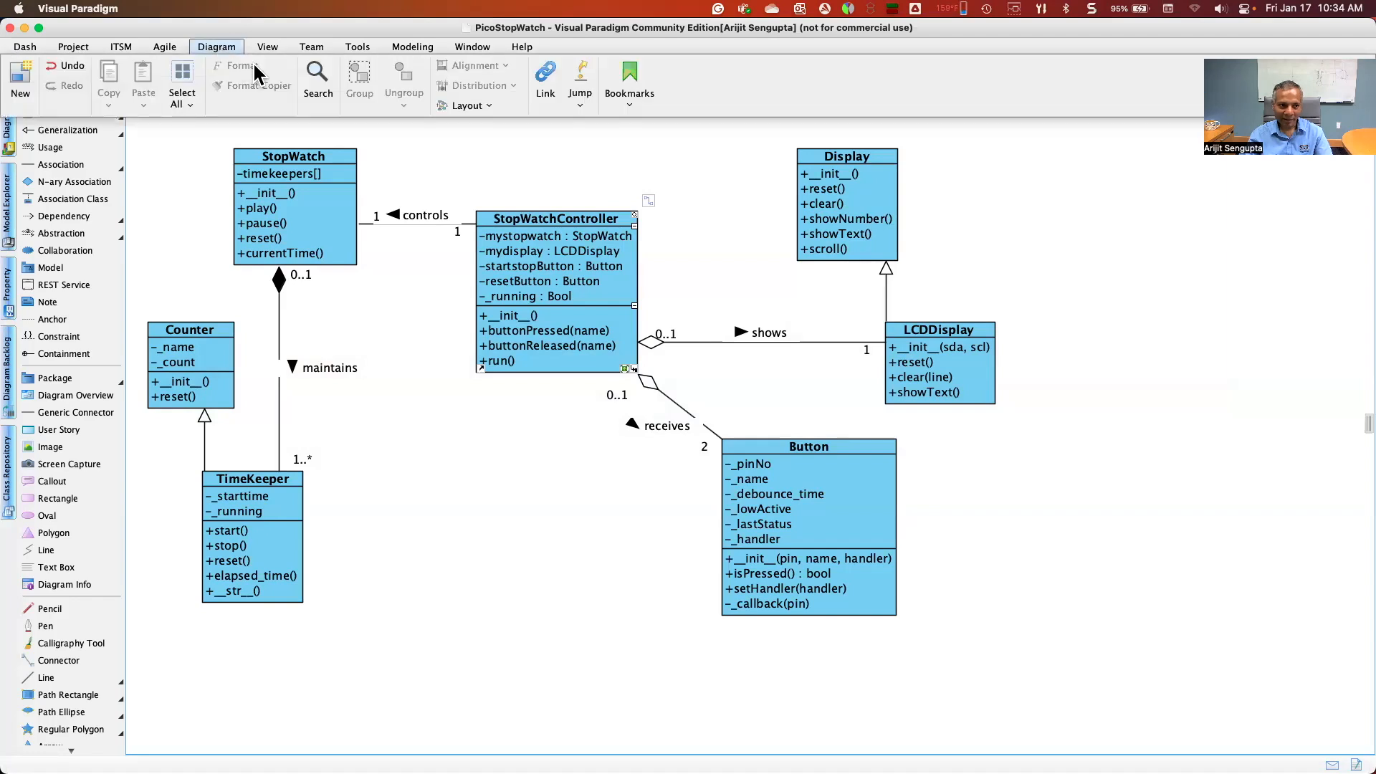
pyautogui.click(12, 66)
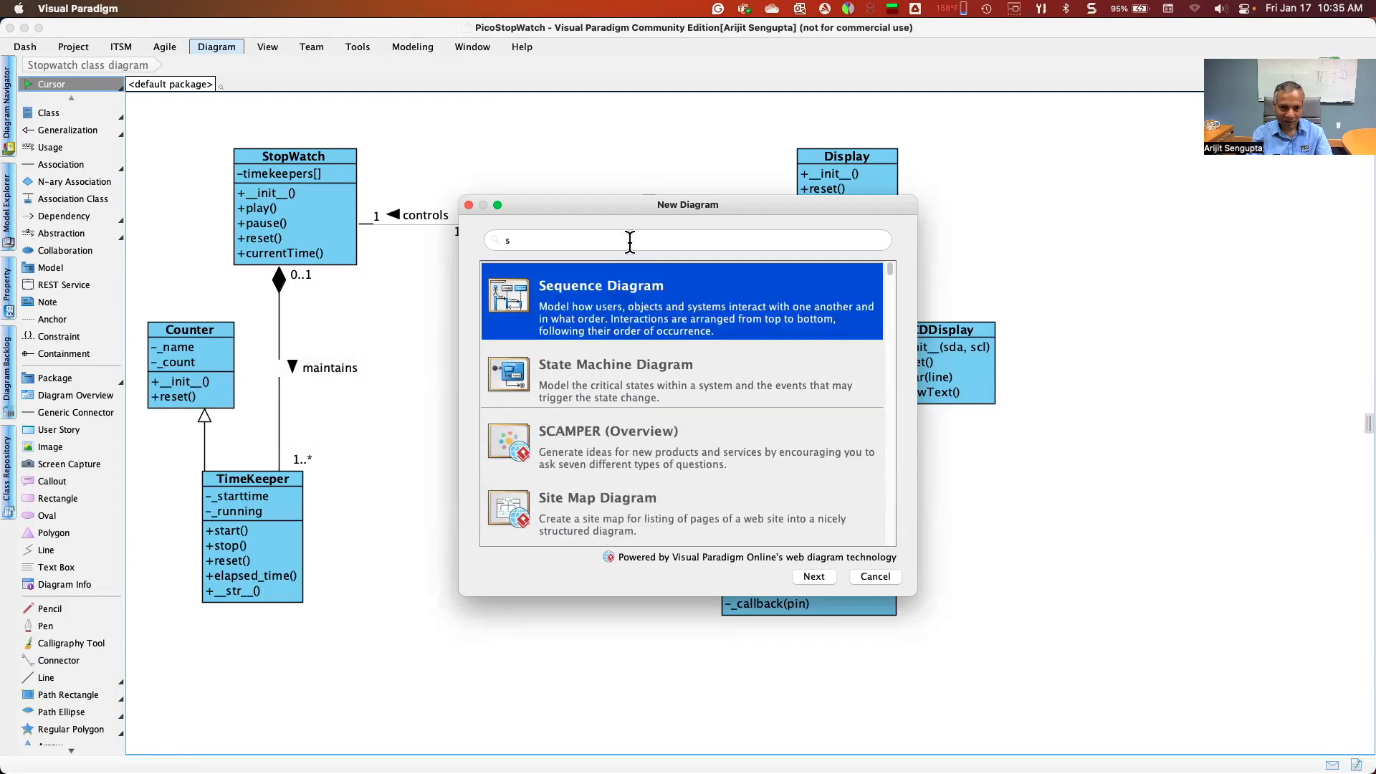
pyautogui.write('equ')
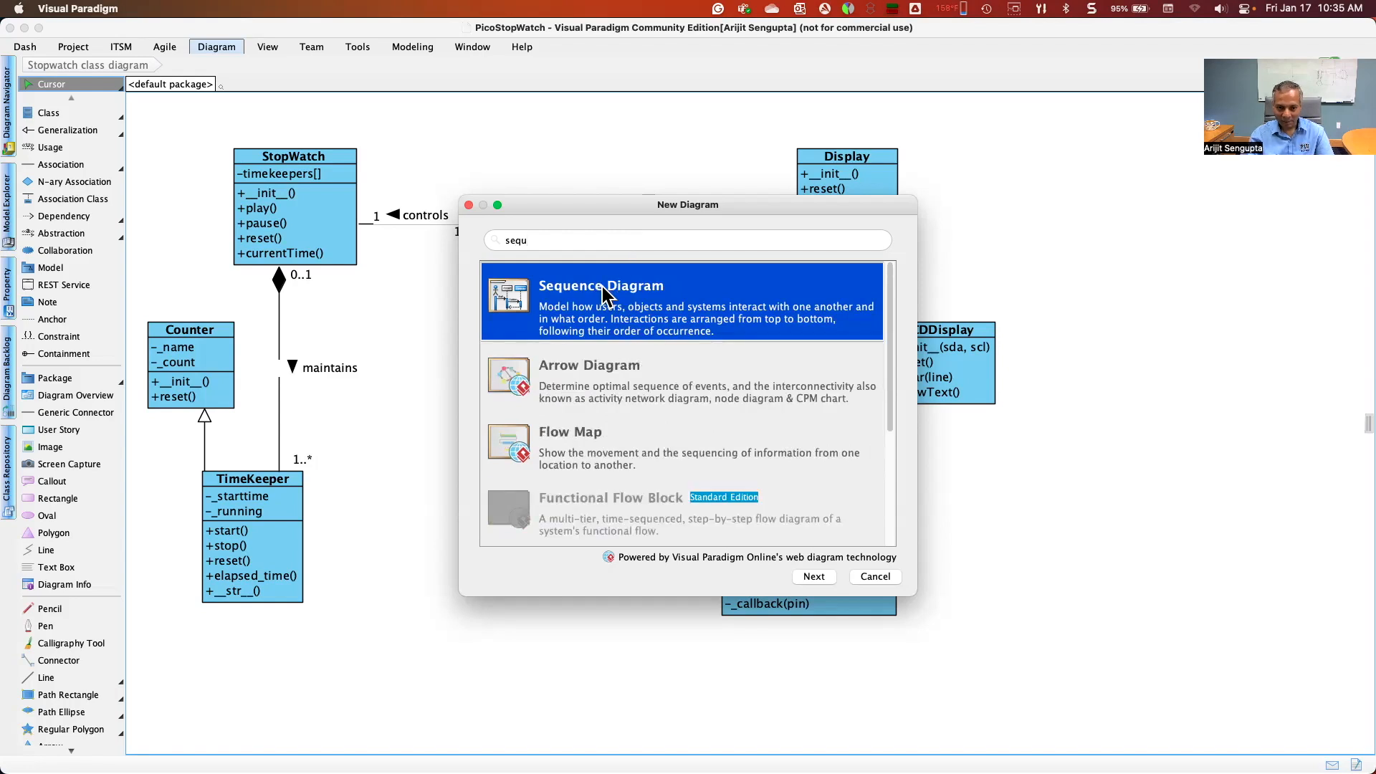
pyautogui.click(606, 294)
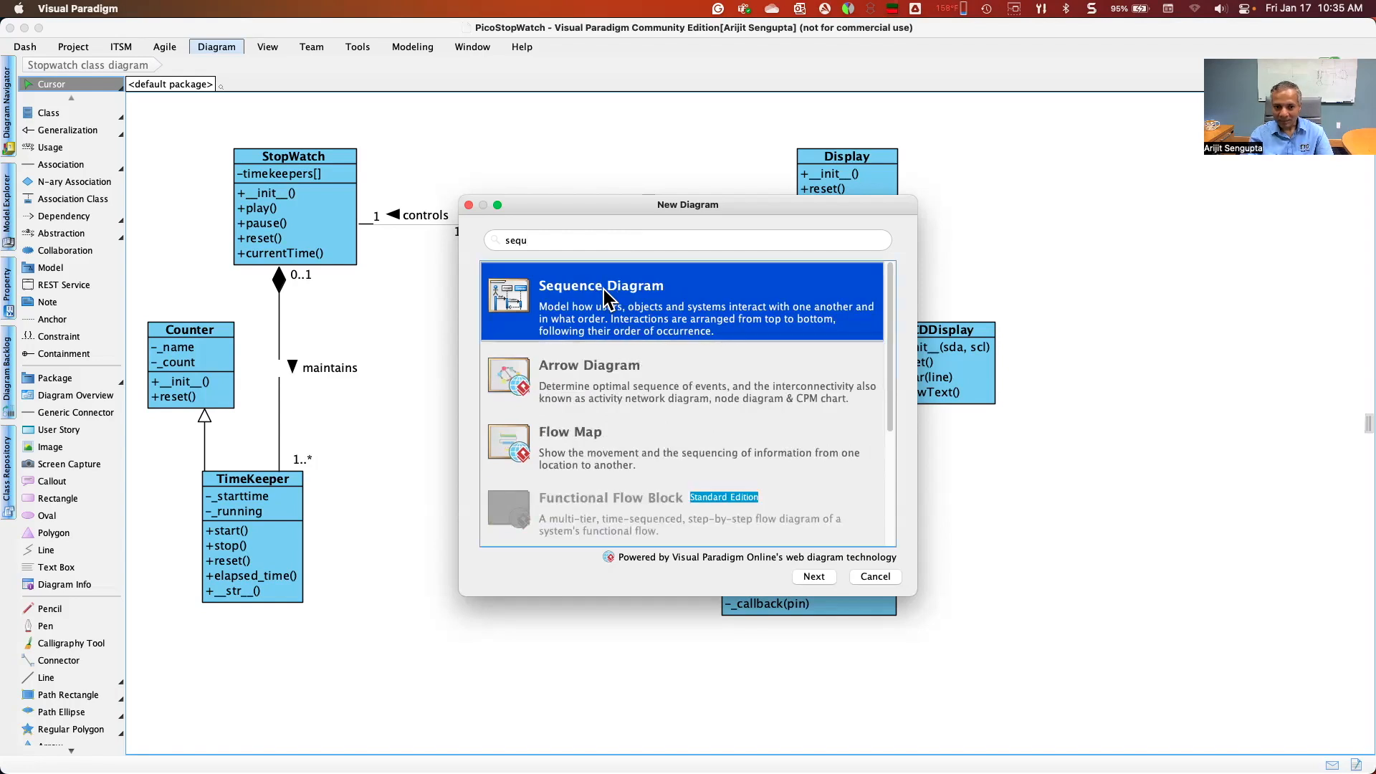
pyautogui.click(813, 576)
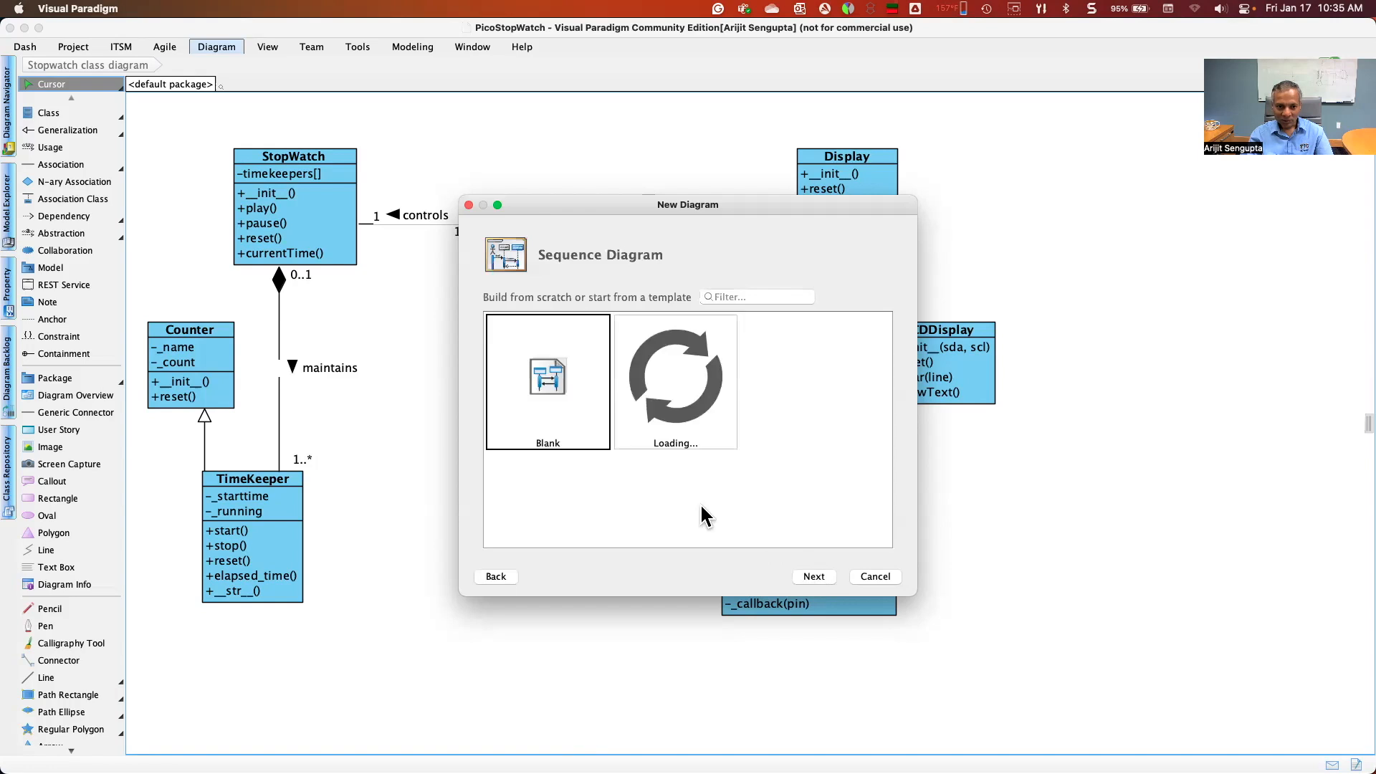
pyautogui.doubleClick(557, 381)
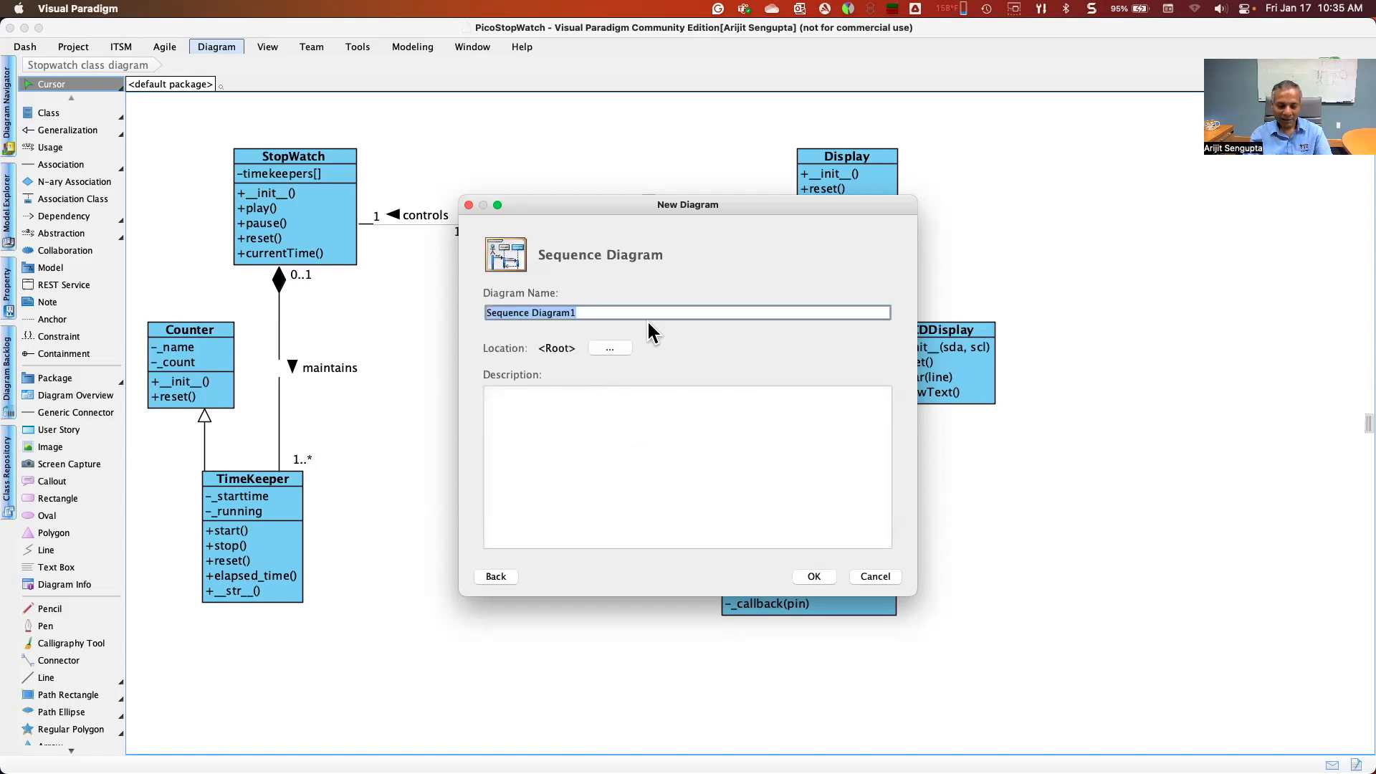
# Name the new diagram "Stopwatch sequence" and create it
pyautogui.write('Stpw')
pyautogui.press('BackSpace')
pyautogui.press('BackSpace')
pyautogui.write('op')
pyautogui.press('BackSpace')
pyautogui.write('pwatch sequence')
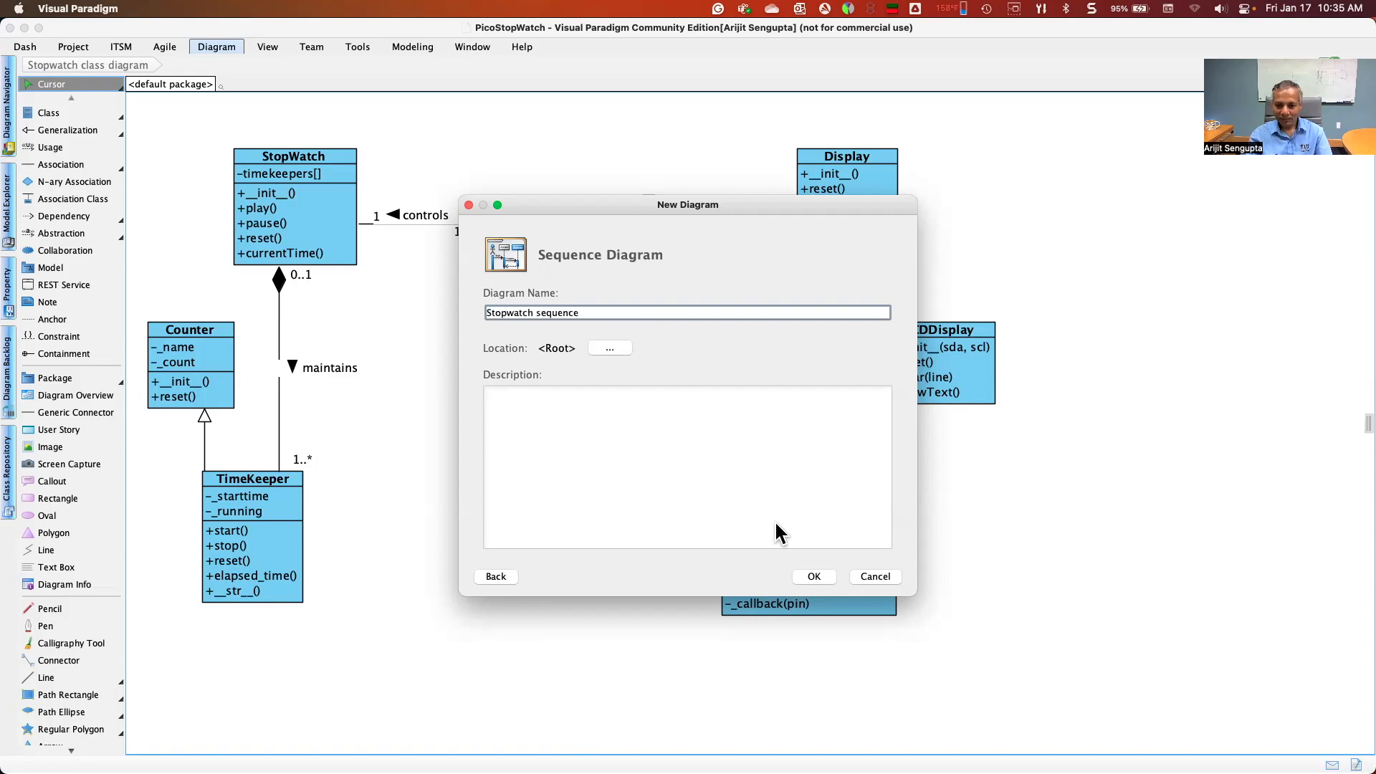
pyautogui.click(816, 577)
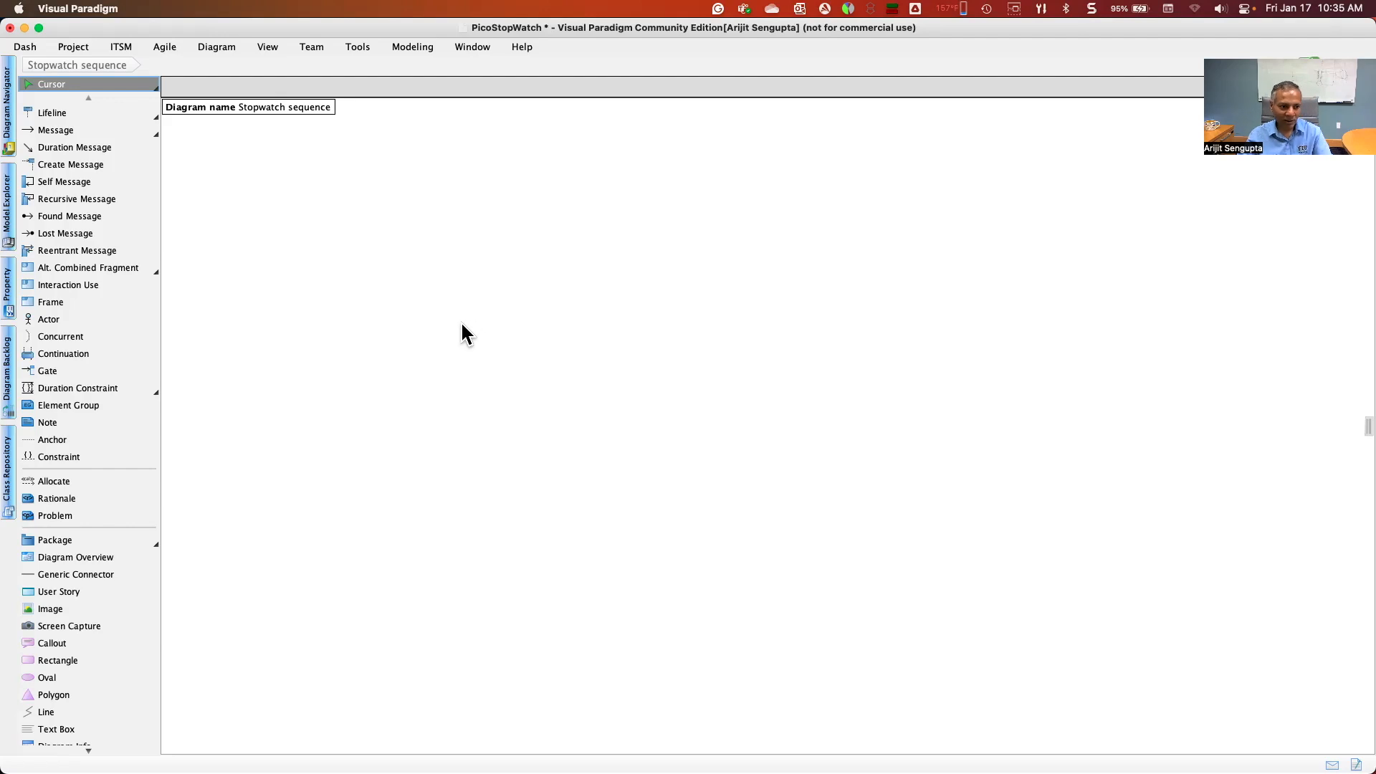
# Place an actor at the start of the sequence diagram, name it User and move it closer to the diagram's edge
pyautogui.click(44, 319)
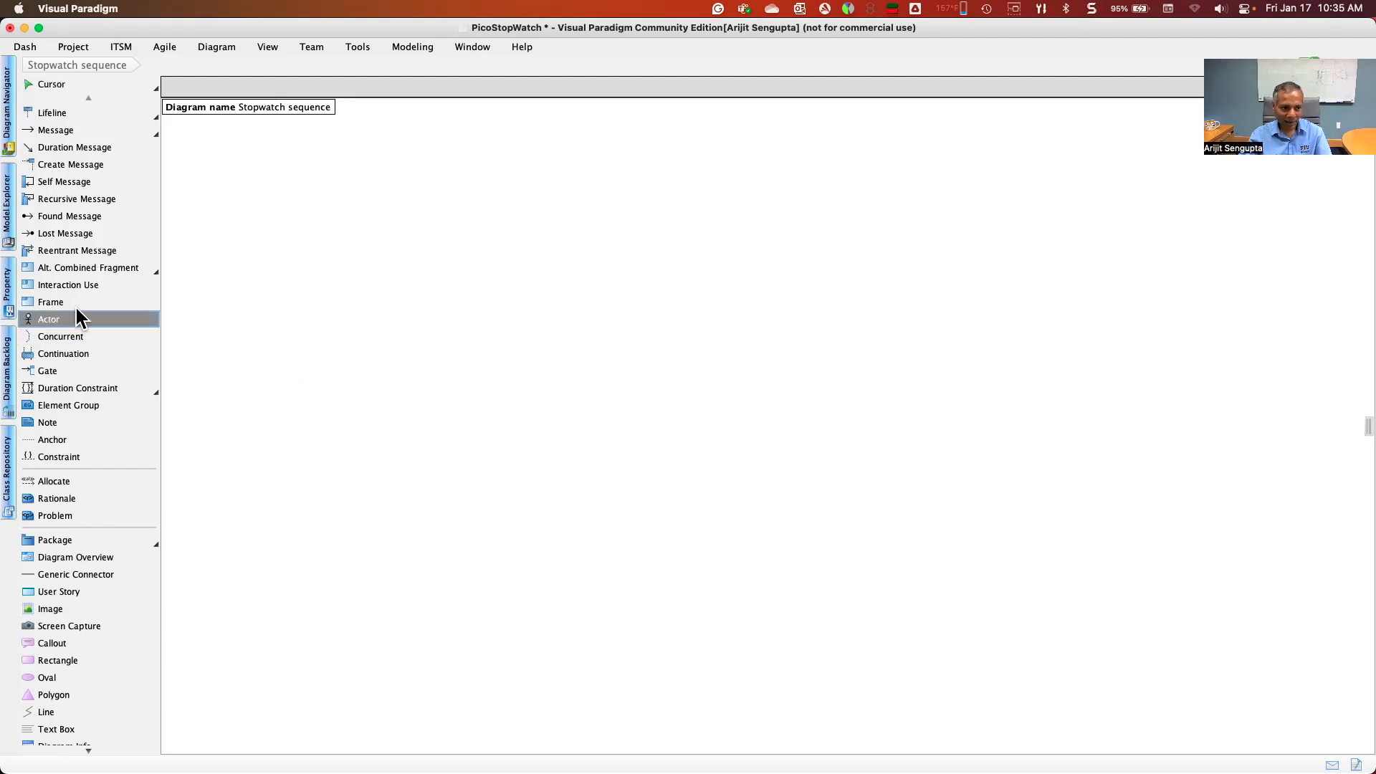
pyautogui.click(234, 274)
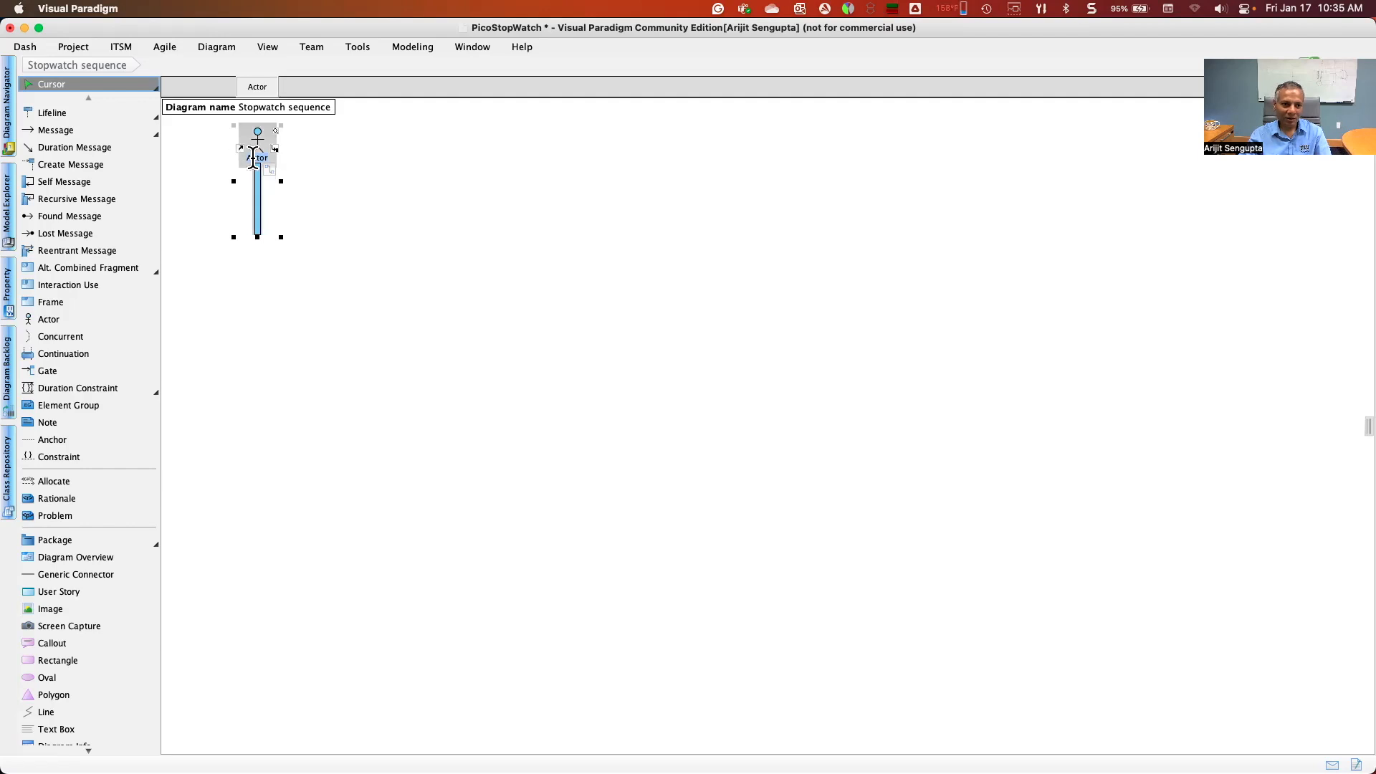
pyautogui.write('User')
pyautogui.press('Return')
pyautogui.moveTo(263, 164); pyautogui.dragTo(213, 195)
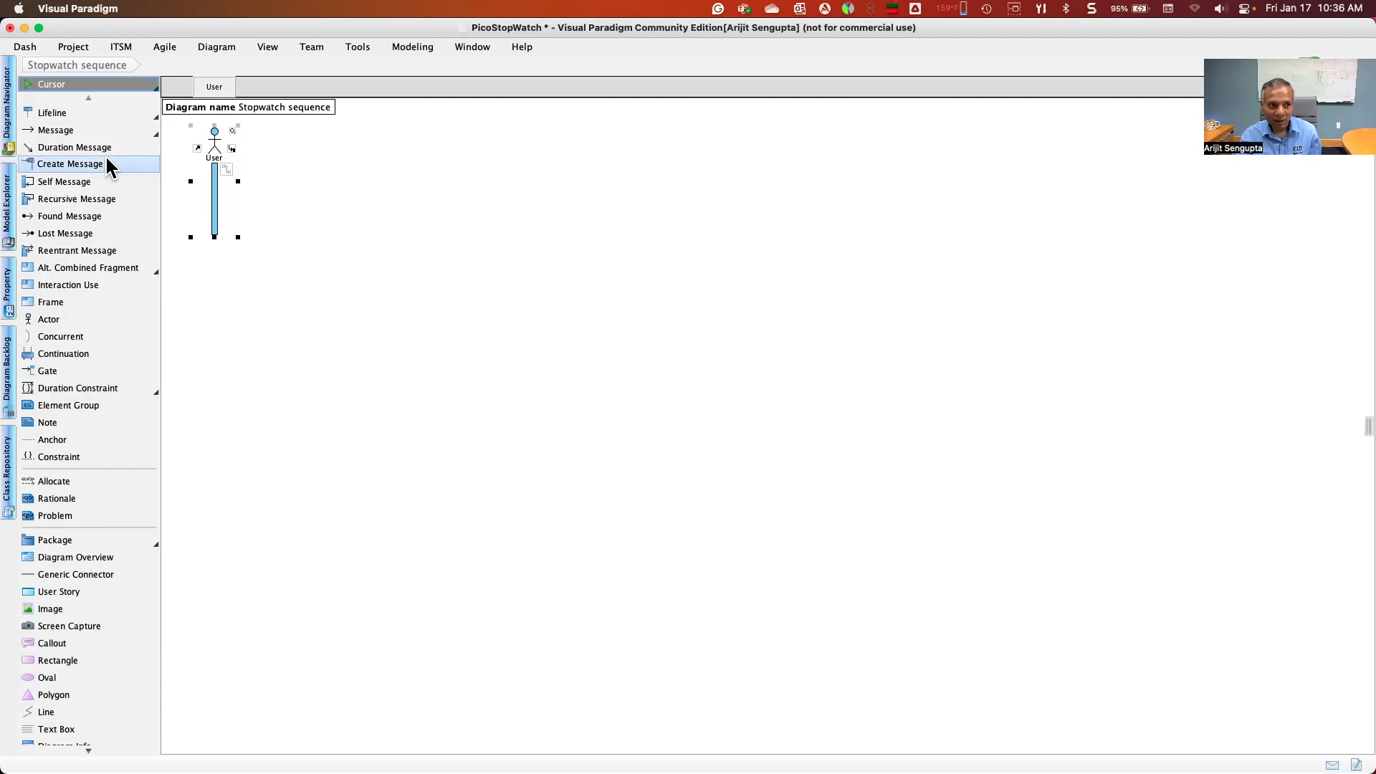
pyautogui.click(72, 129)
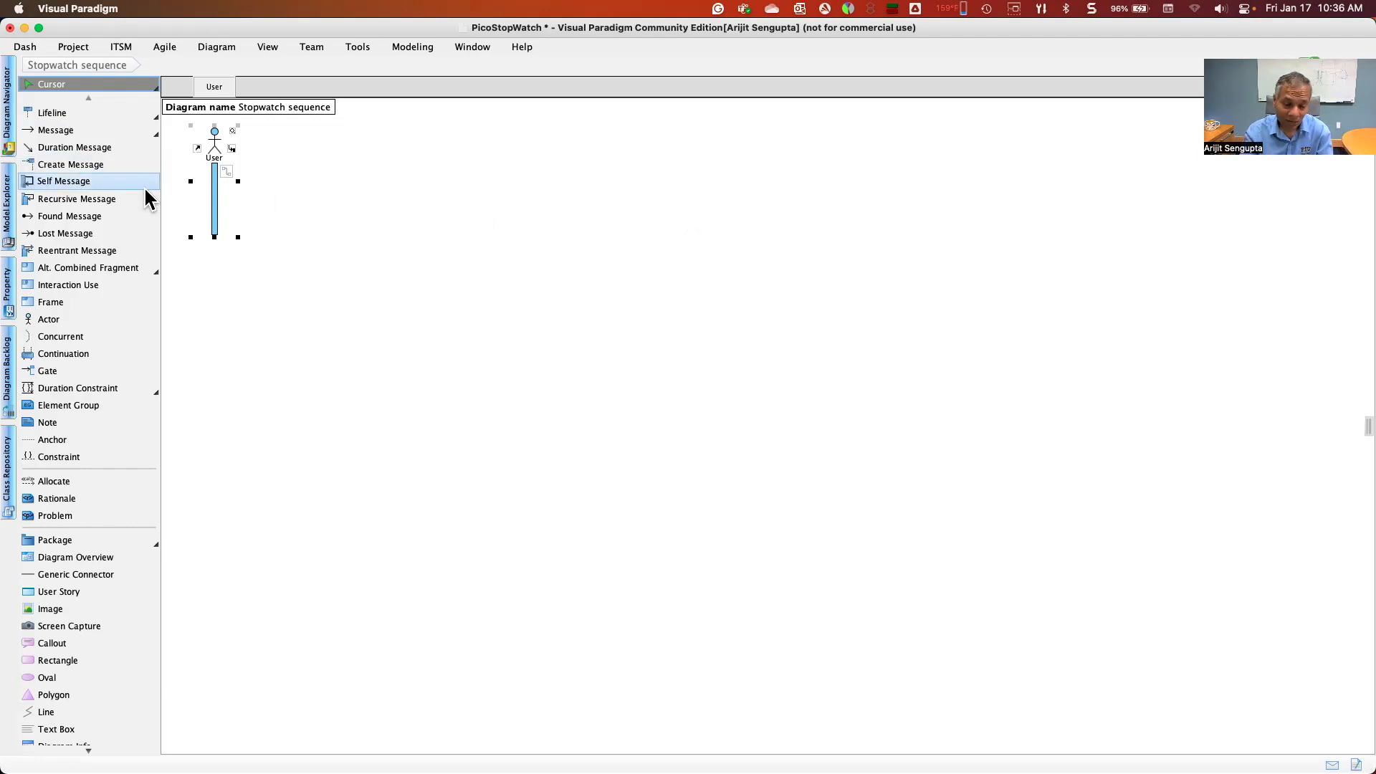
# Add a lifeline beside the User actor, and switch to Wokwi to check the controller's variable name in main.py
pyautogui.click(63, 113)
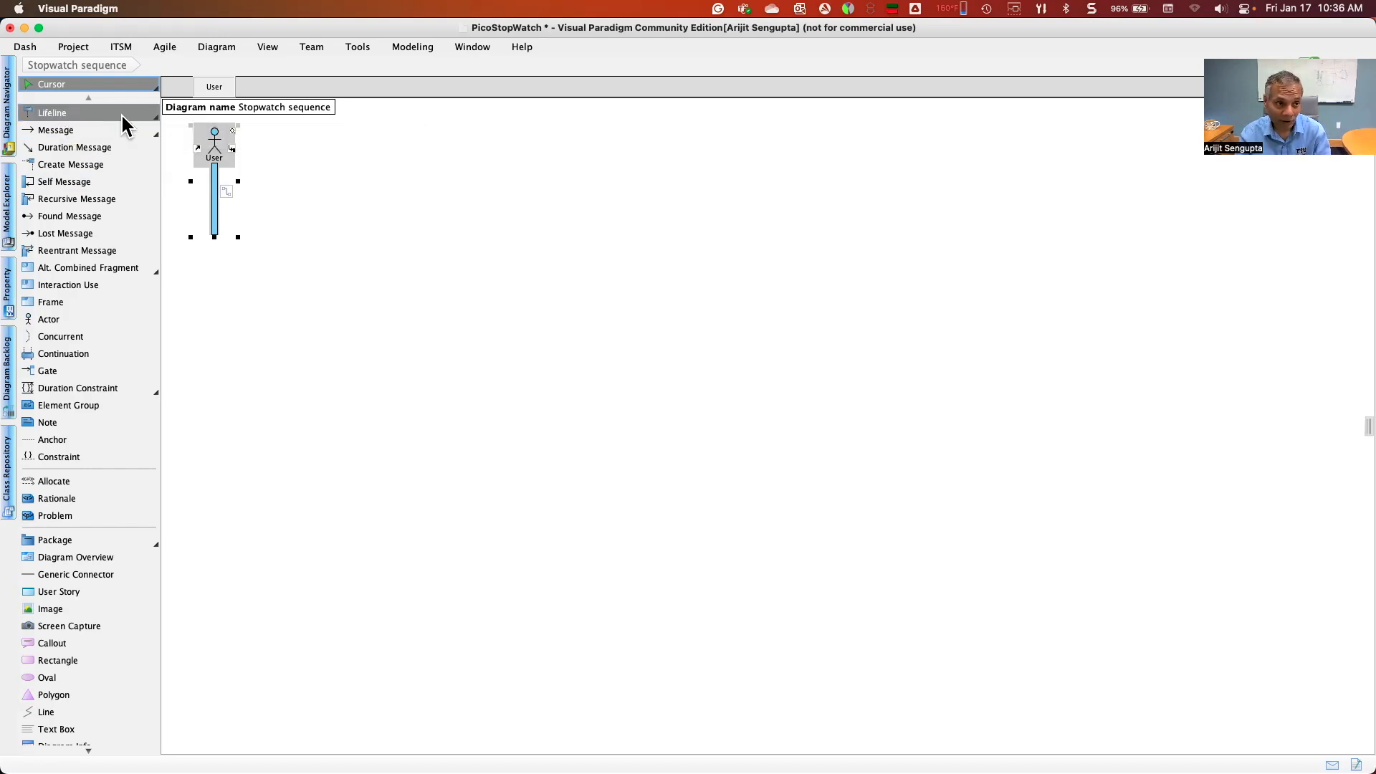
pyautogui.click(306, 130)
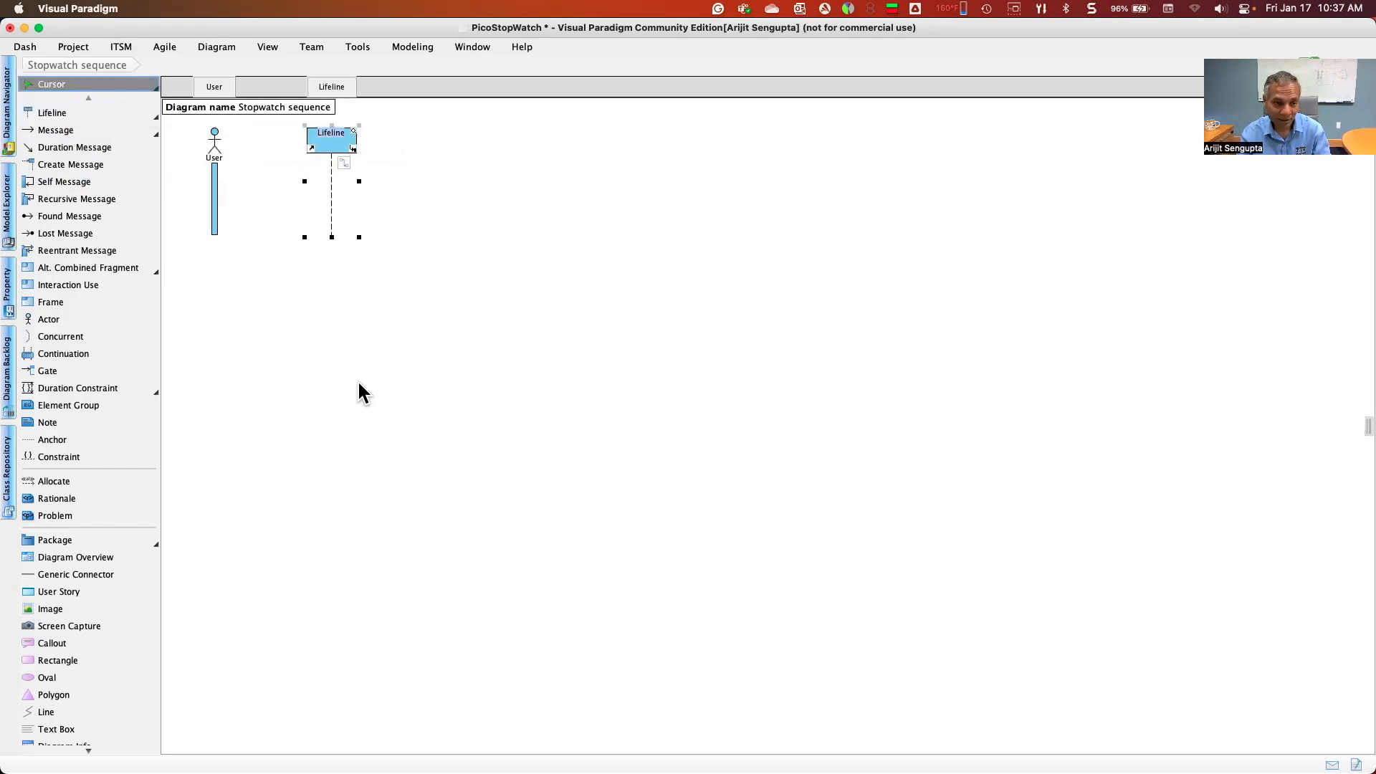
pyautogui.press('super+Tab')
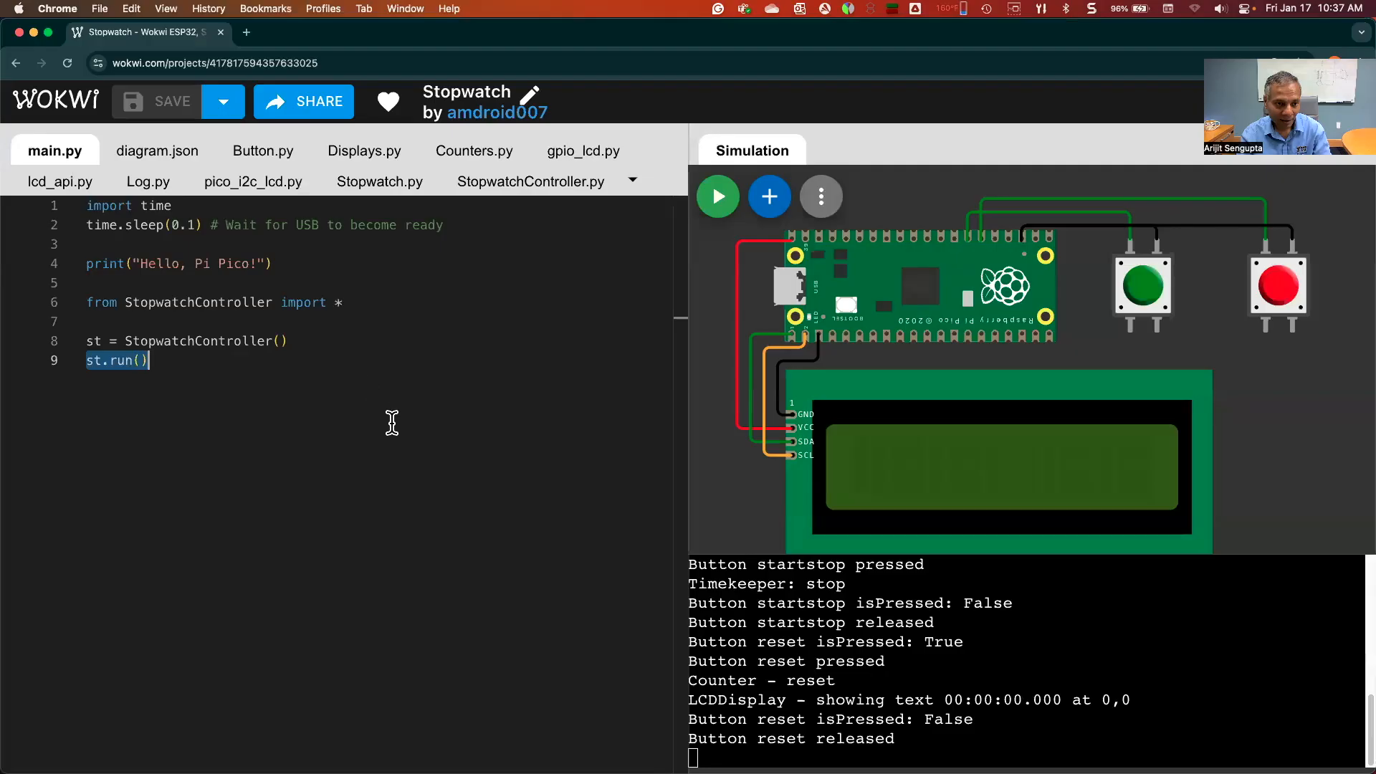
pyautogui.click(101, 342)
pyautogui.doubleClick(101, 342)
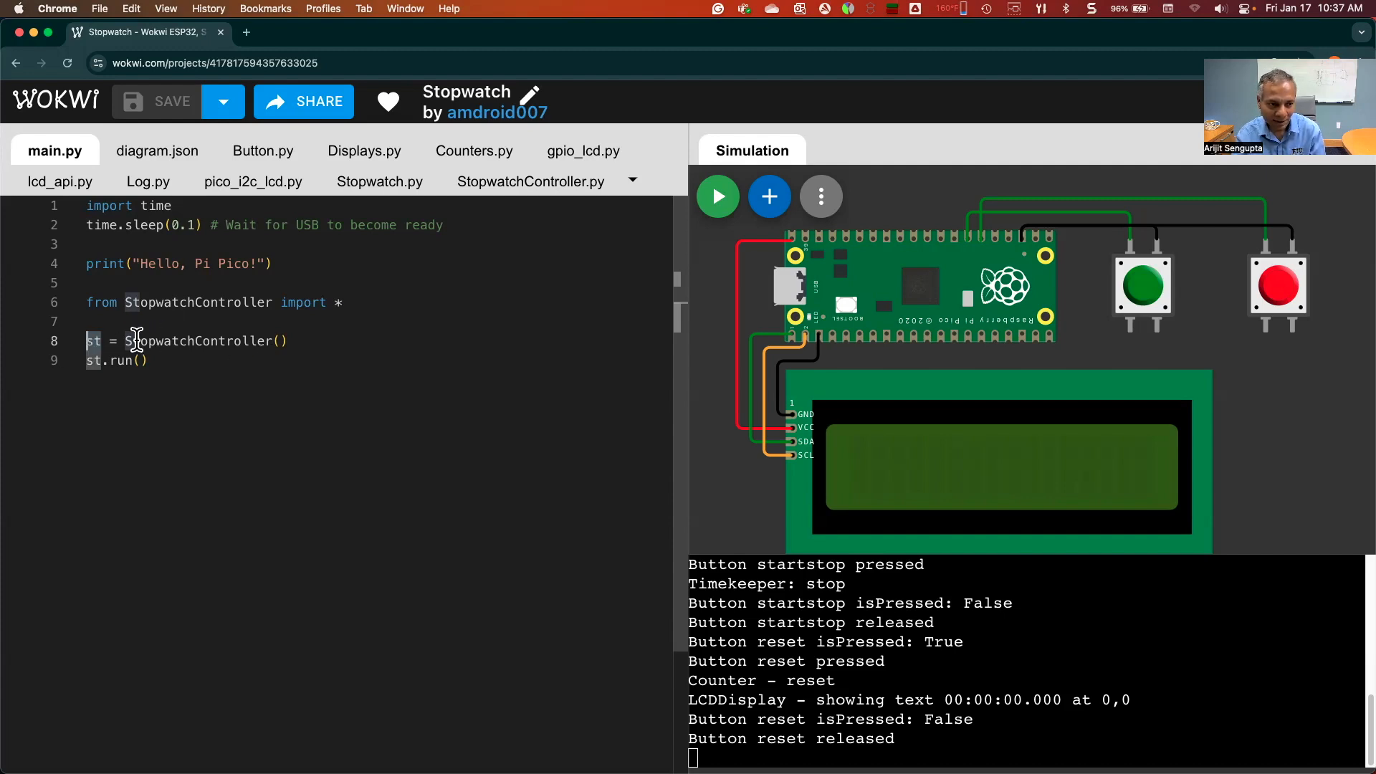
# Return to Visual Paradigm and assign the existing StopWatchController class to the new lifeline
pyautogui.press('super+Tab')
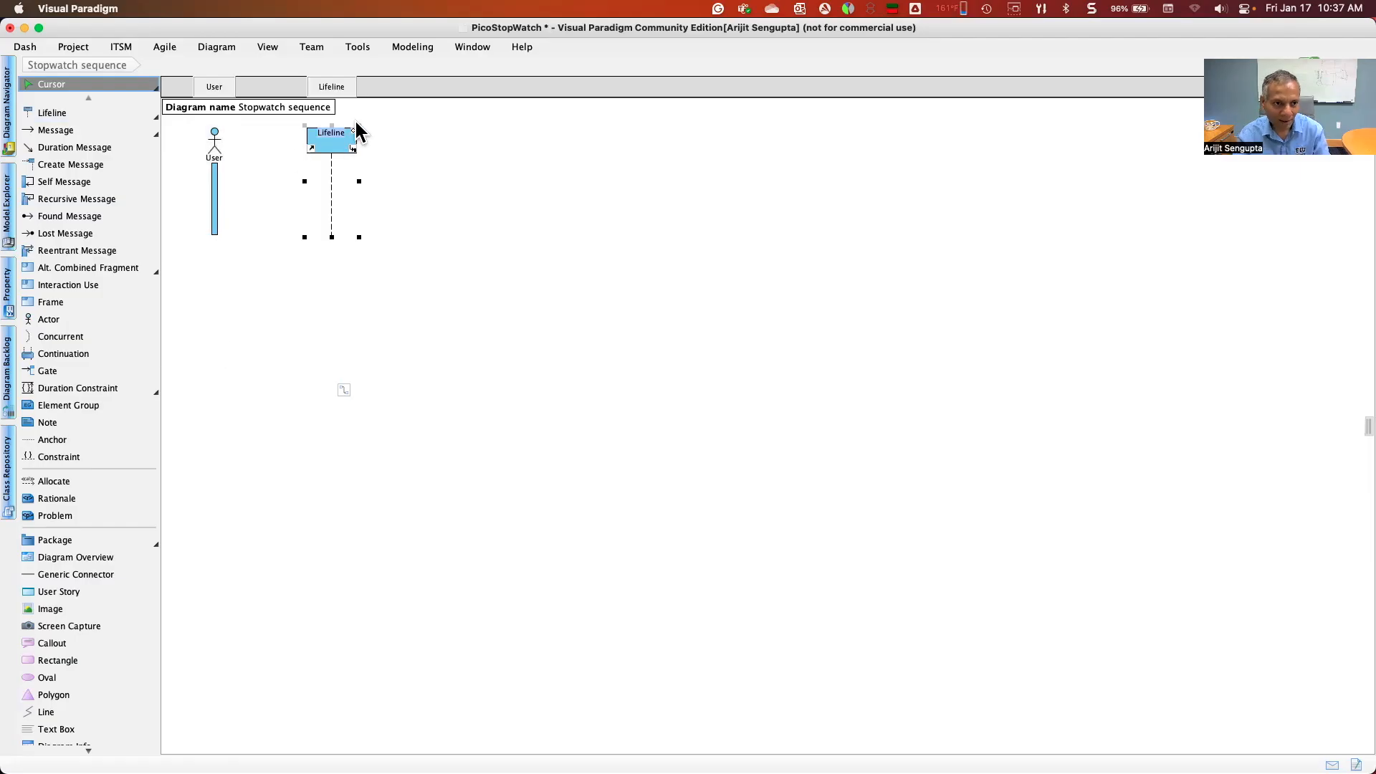
pyautogui.rightClick(336, 140)
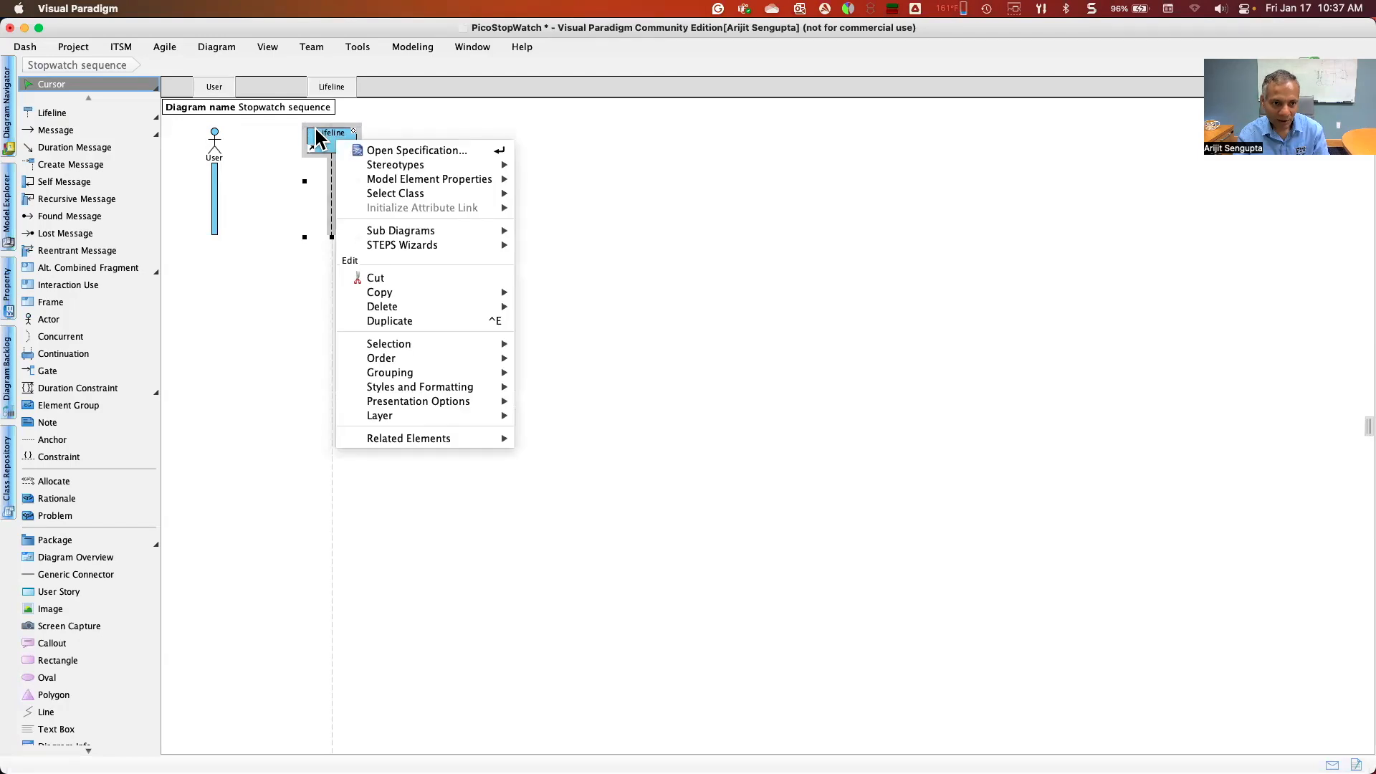
pyautogui.moveTo(401, 179)
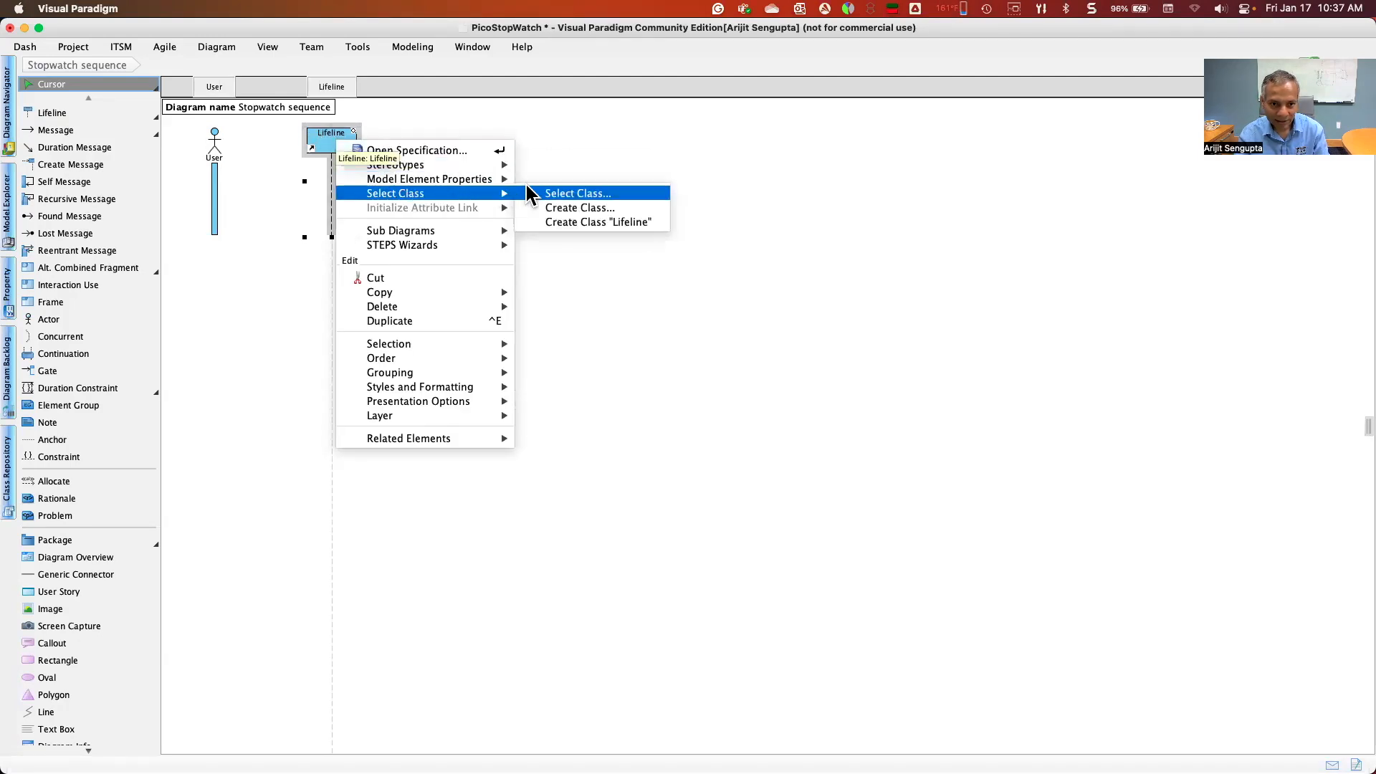
pyautogui.click(570, 191)
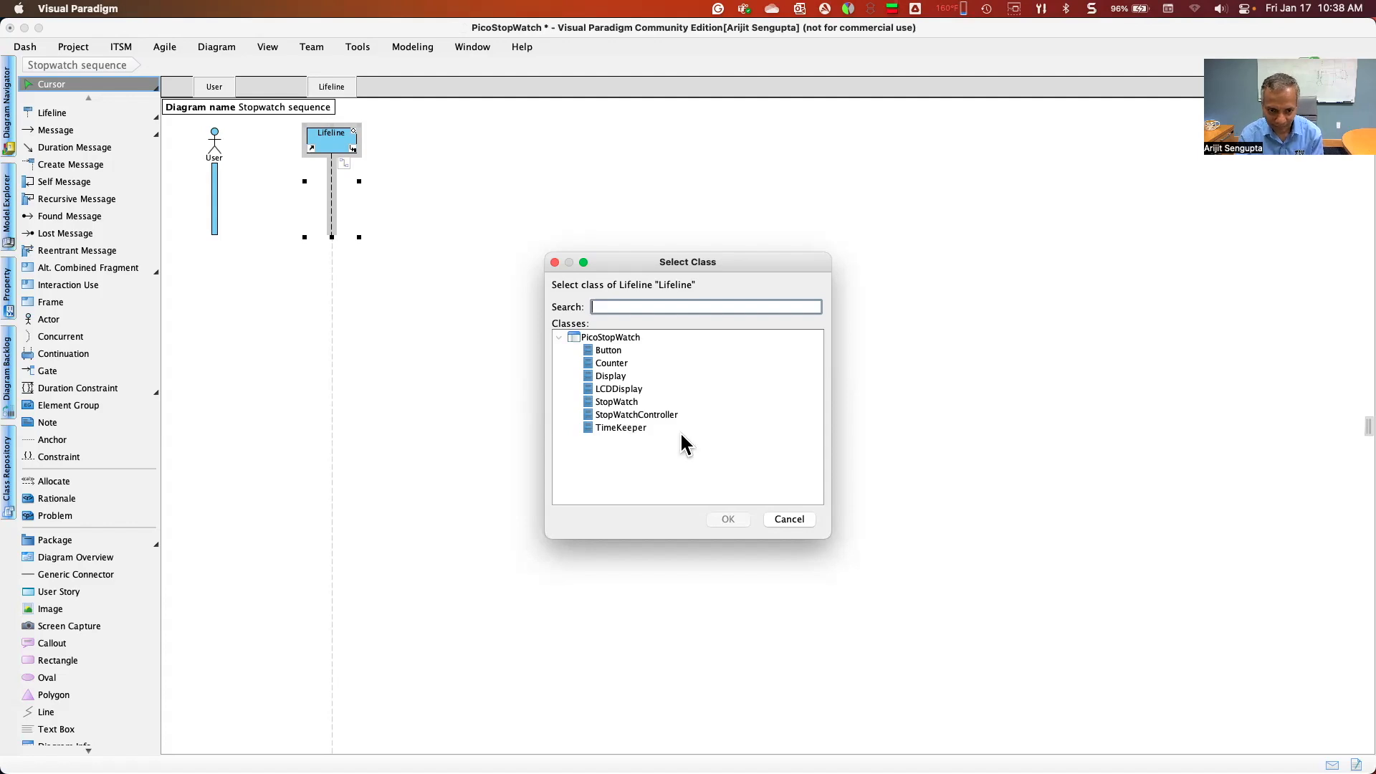
pyautogui.click(657, 413)
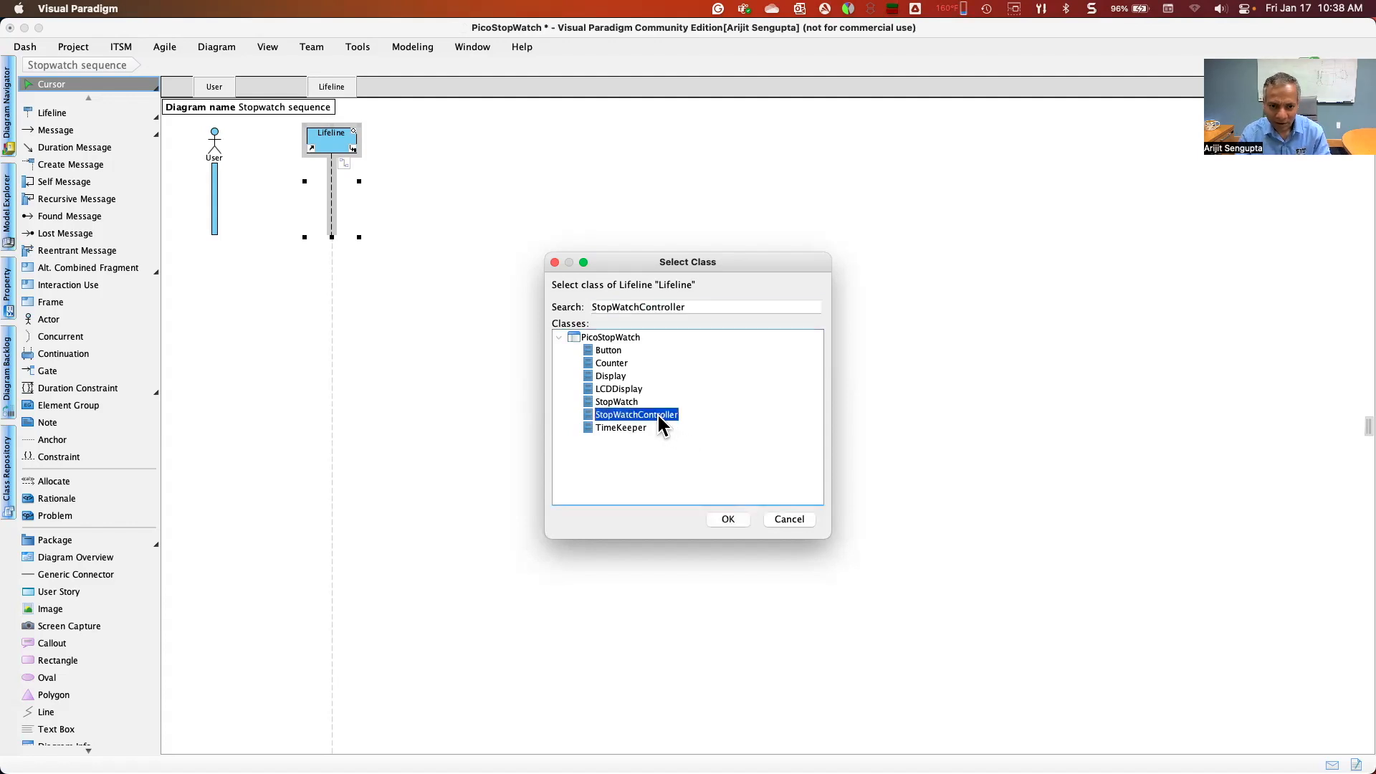
pyautogui.click(738, 522)
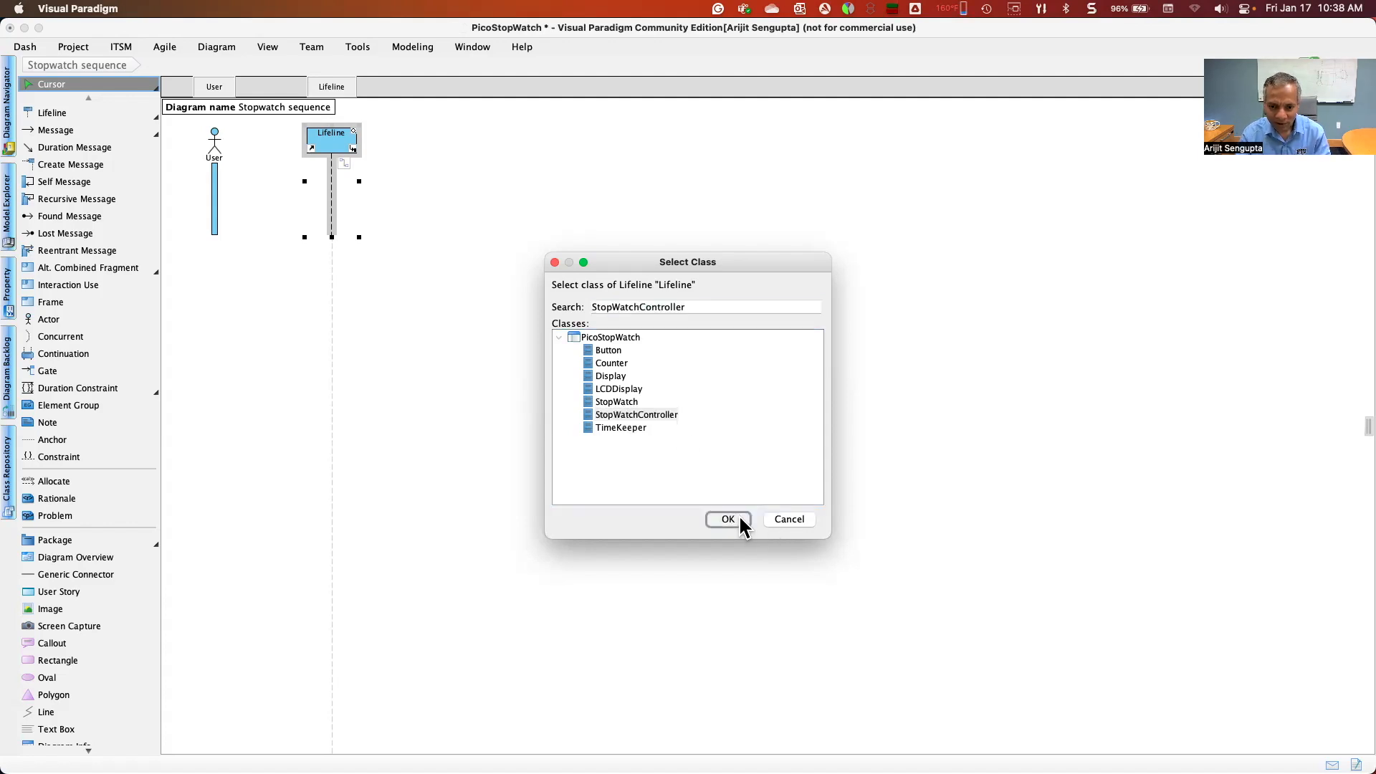
# Name the StopWatchController lifeline st, widen it to fit the class name on one line, and move it closer to the User actor
pyautogui.doubleClick(327, 142)
pyautogui.write('st')
pyautogui.press('Return')
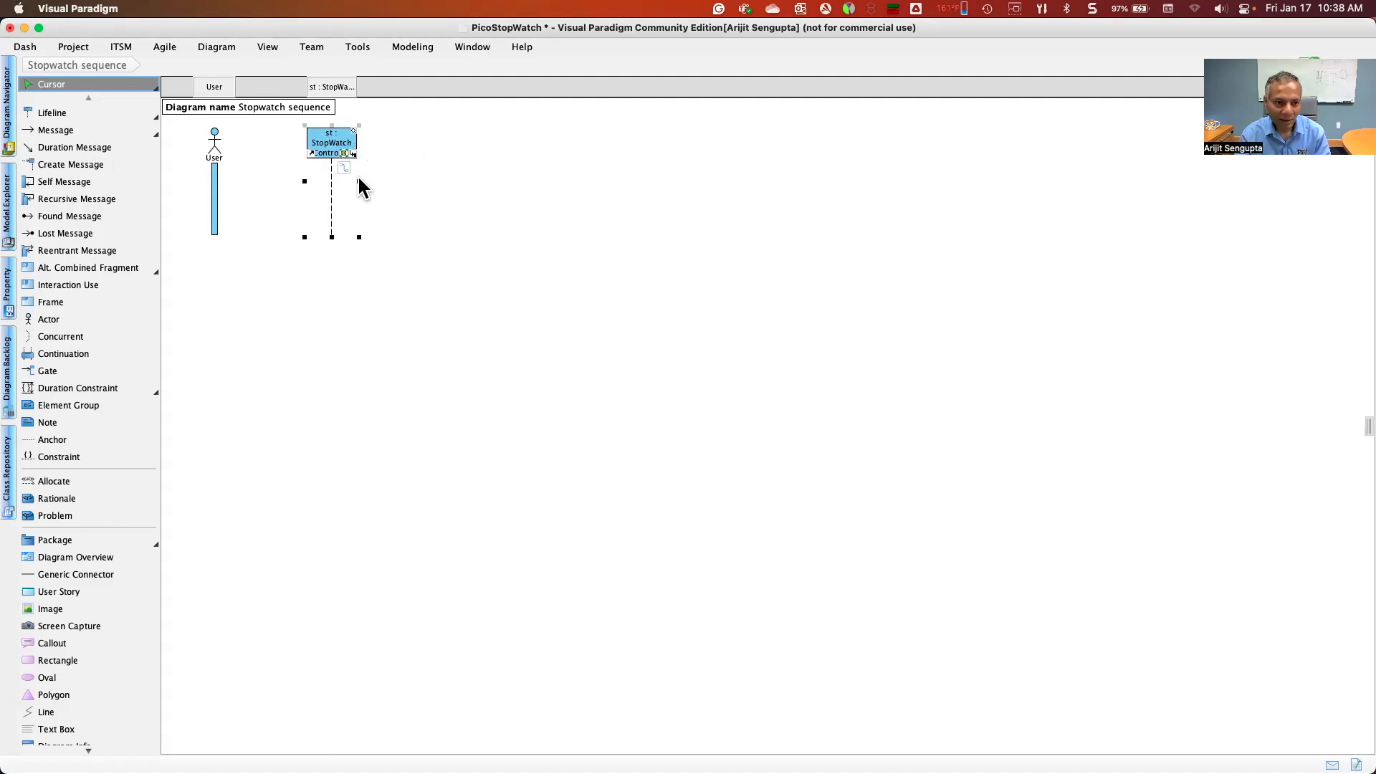
pyautogui.moveTo(359, 181); pyautogui.dragTo(399, 181)
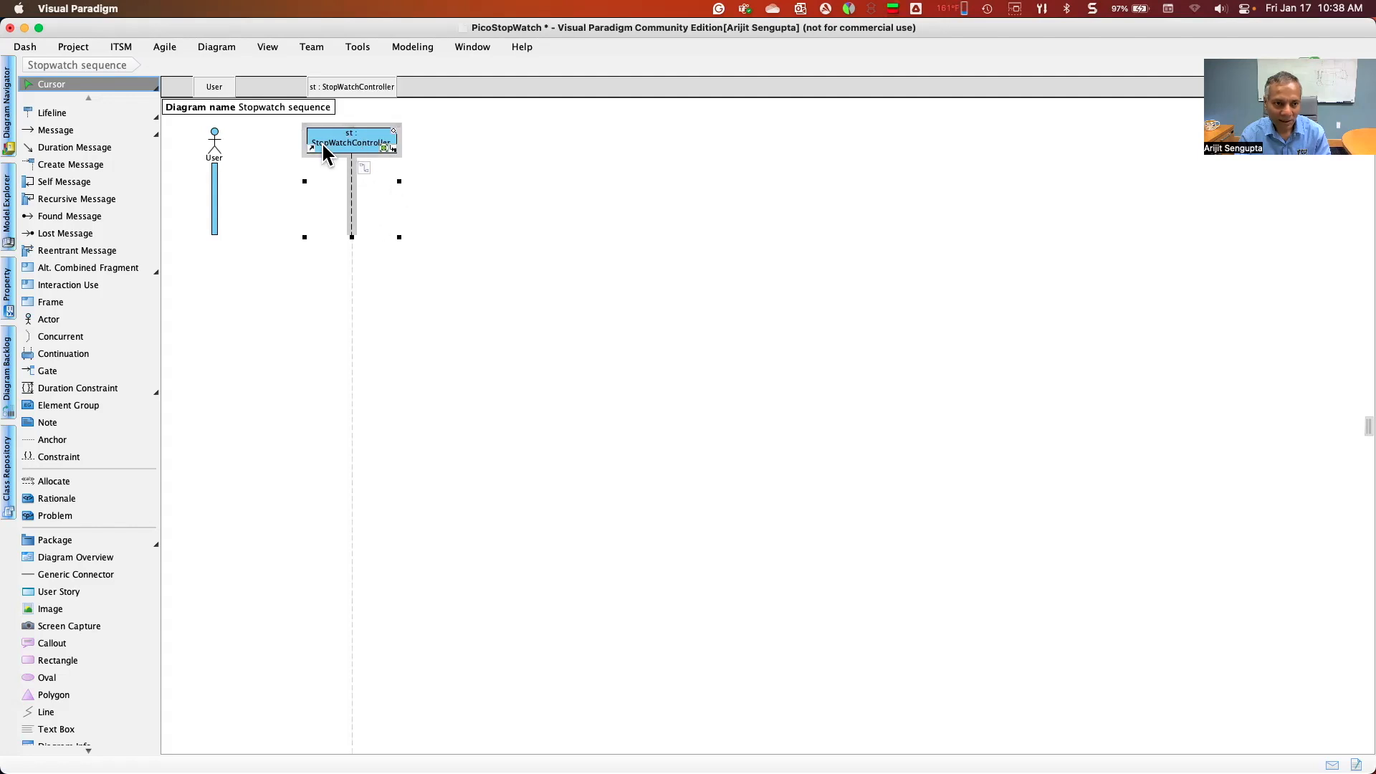
pyautogui.moveTo(346, 142); pyautogui.dragTo(296, 140)
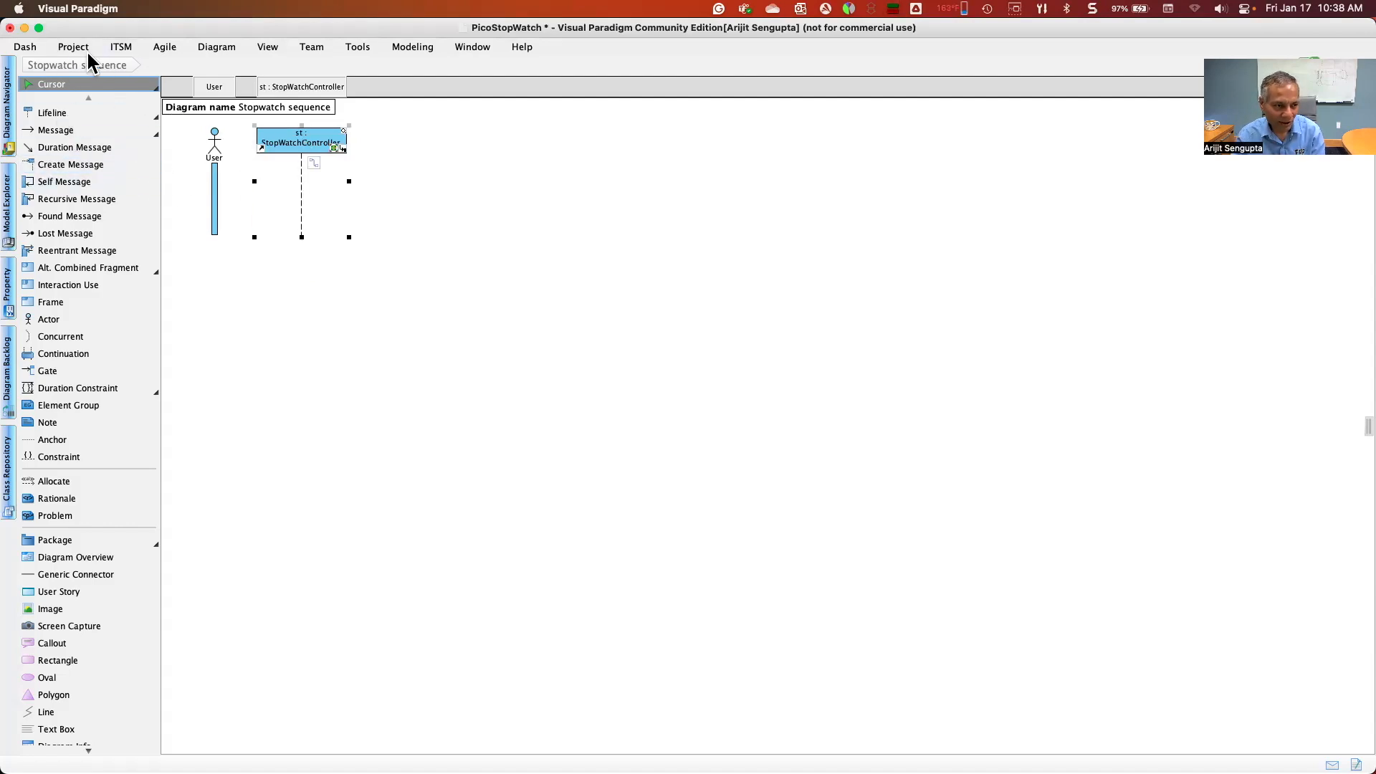
# Switch to Wokwi and examine which objects and methods the run method in StopwatchController.py calls
pyautogui.press('super+Tab')
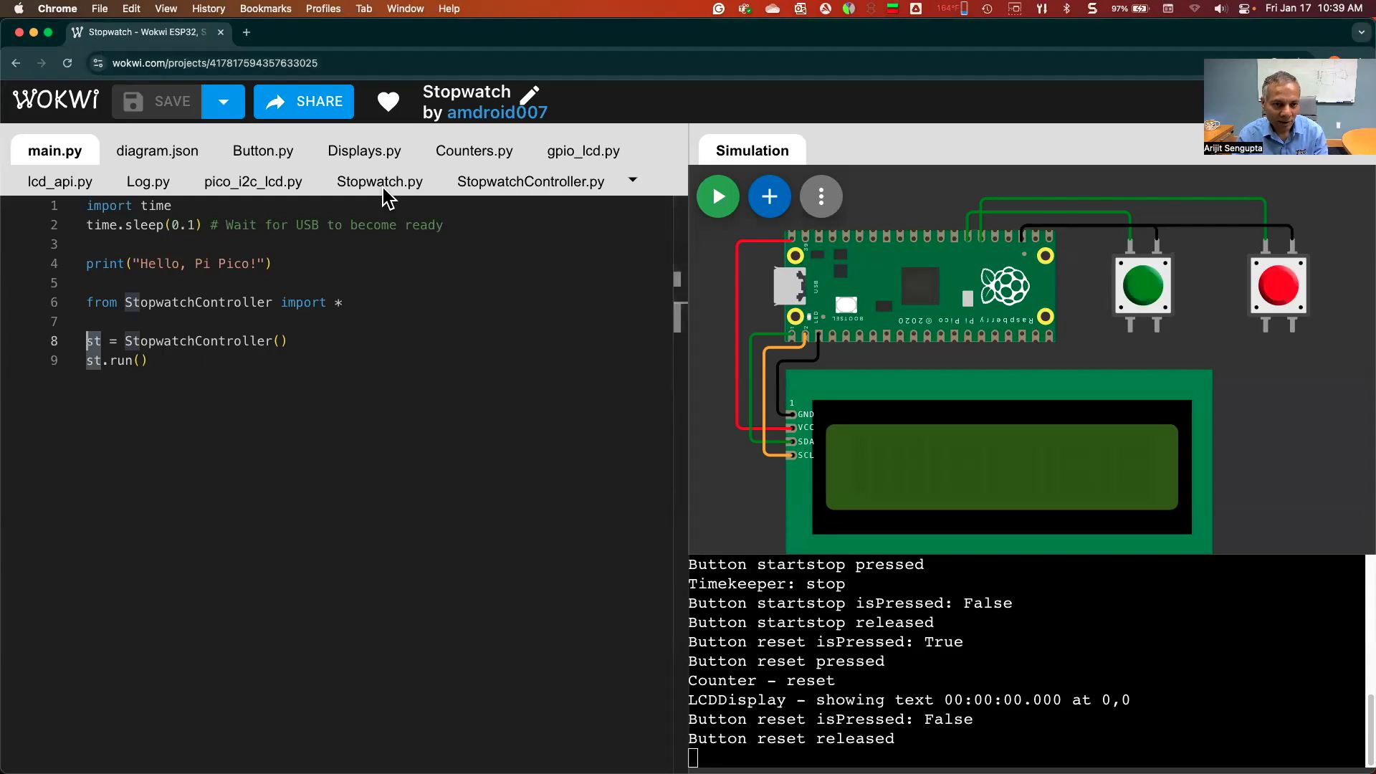
pyautogui.click(521, 183)
pyautogui.scroll(-5, 559, 459)
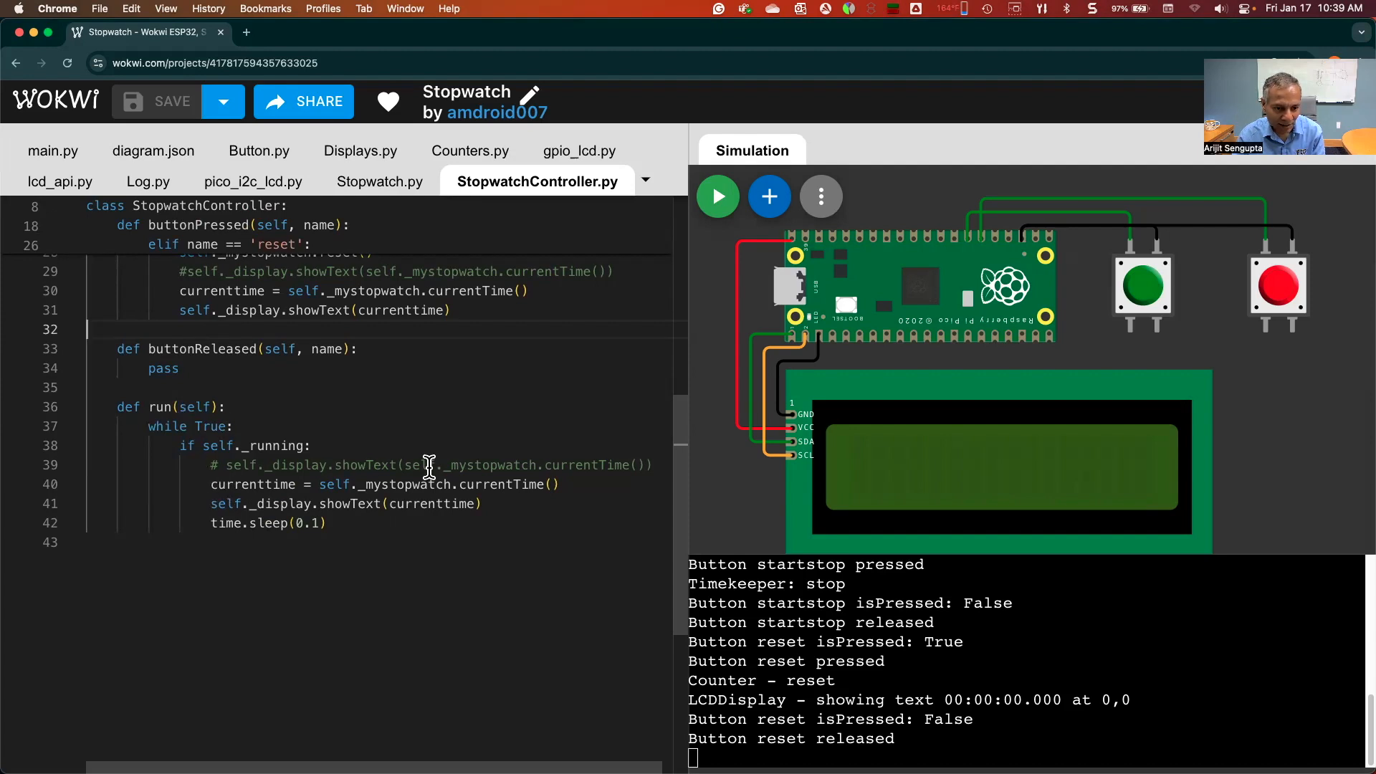
pyautogui.moveTo(319, 482); pyautogui.dragTo(459, 487)
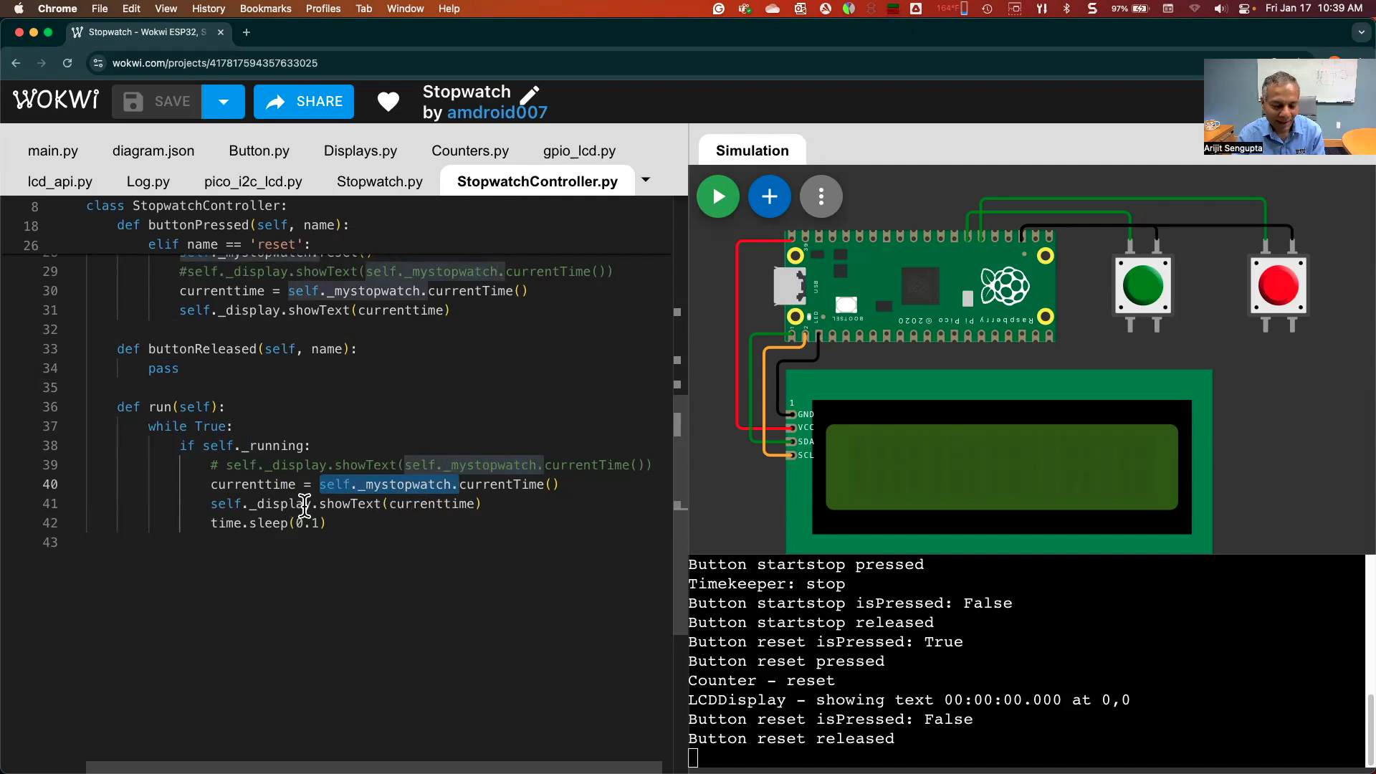
pyautogui.click(423, 484)
pyautogui.moveTo(321, 483); pyautogui.dragTo(429, 485)
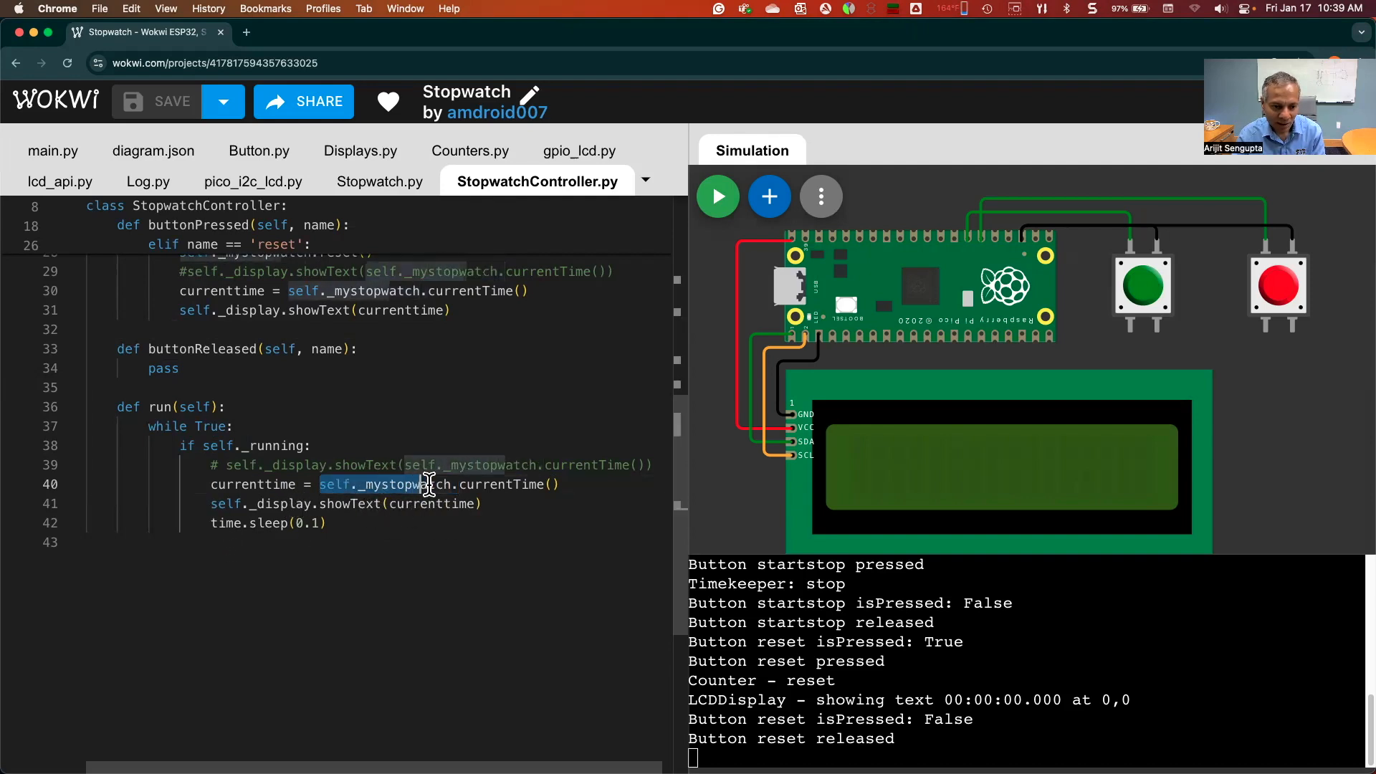
pyautogui.moveTo(211, 504); pyautogui.dragTo(311, 506)
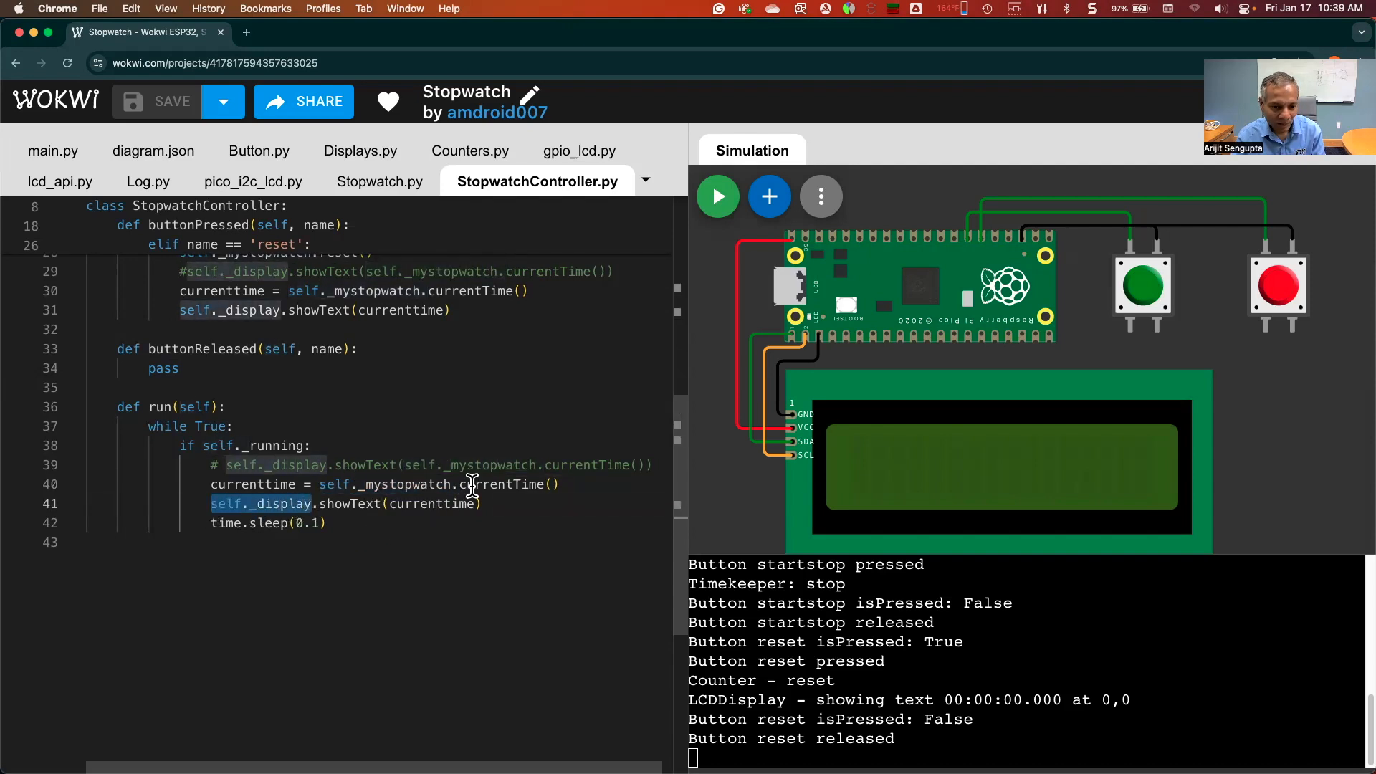
pyautogui.moveTo(460, 484); pyautogui.dragTo(544, 485)
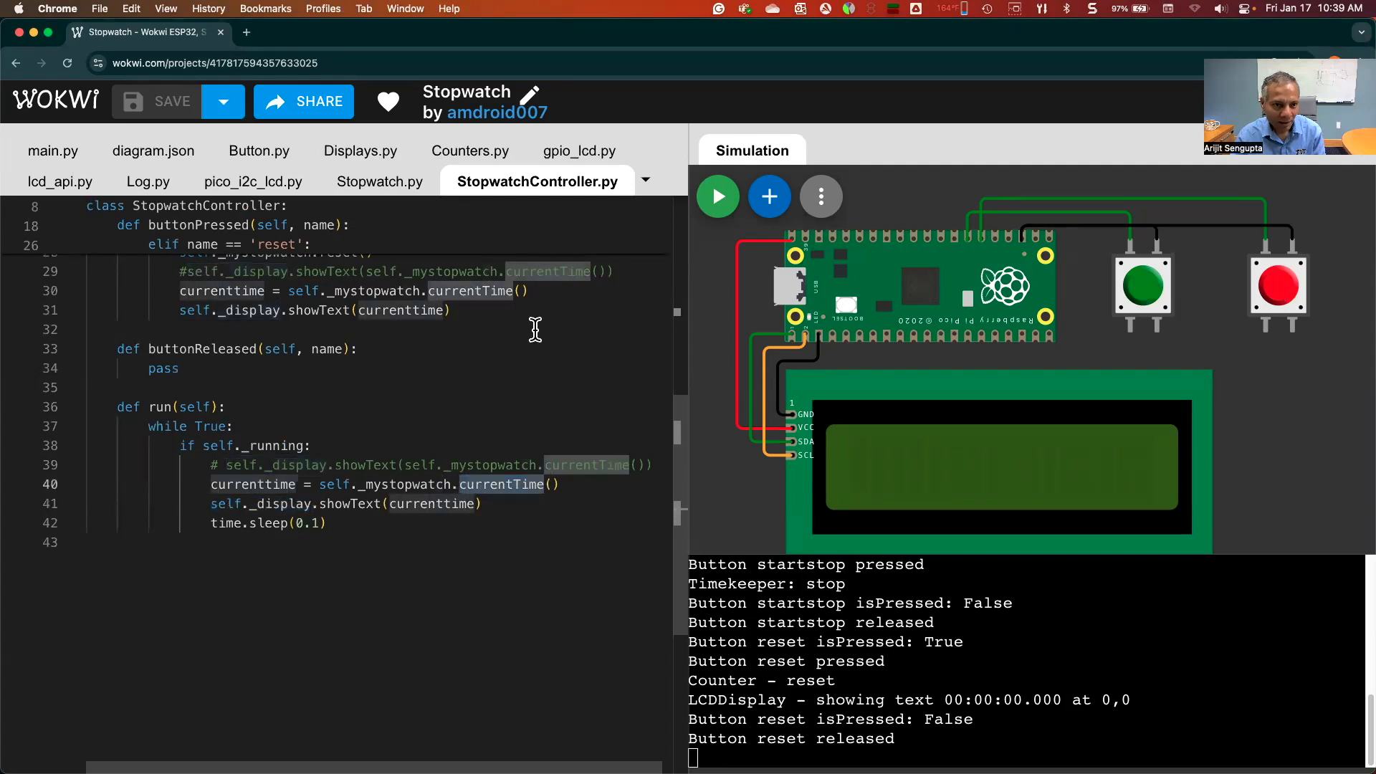
# Open Stopwatch.py and examine how the currentTime method uses the timekeeper object
pyautogui.click(380, 181)
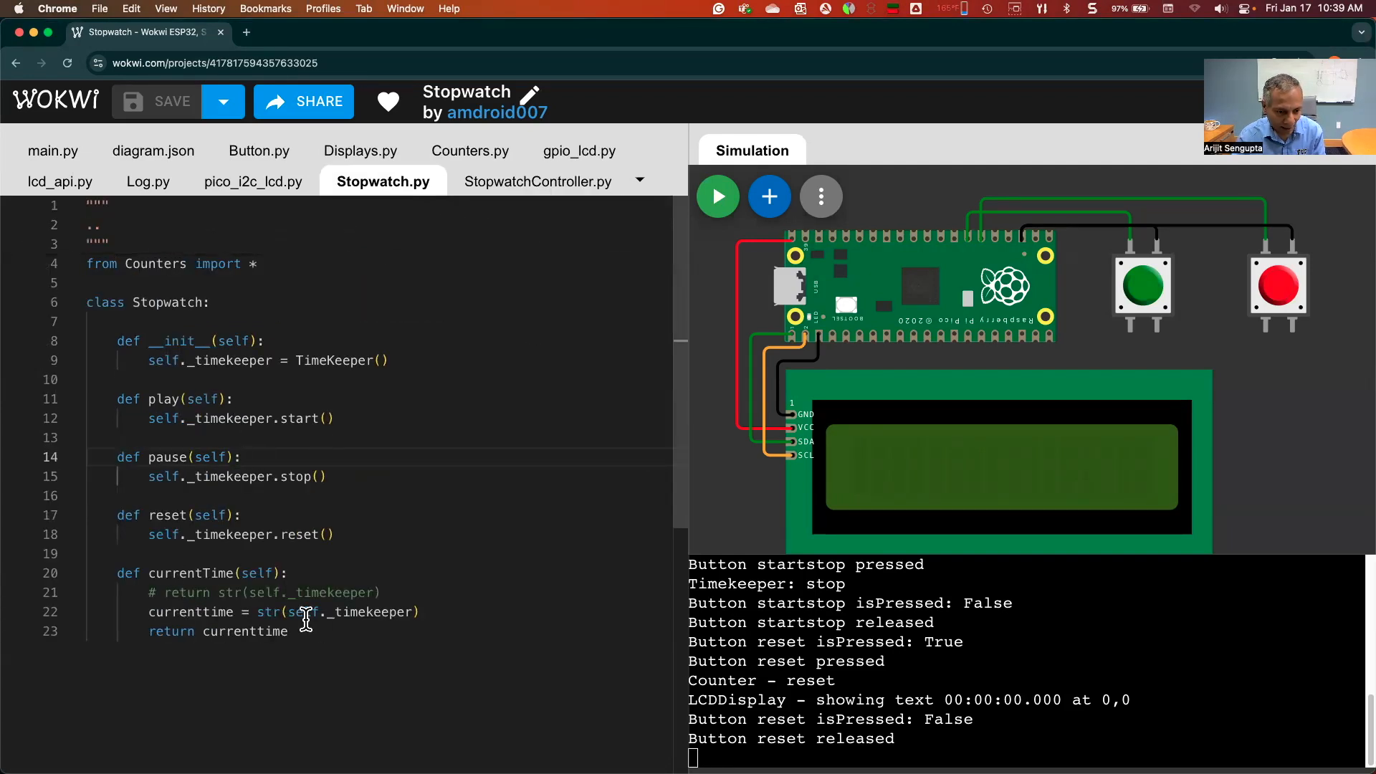
pyautogui.moveTo(259, 612); pyautogui.dragTo(424, 610)
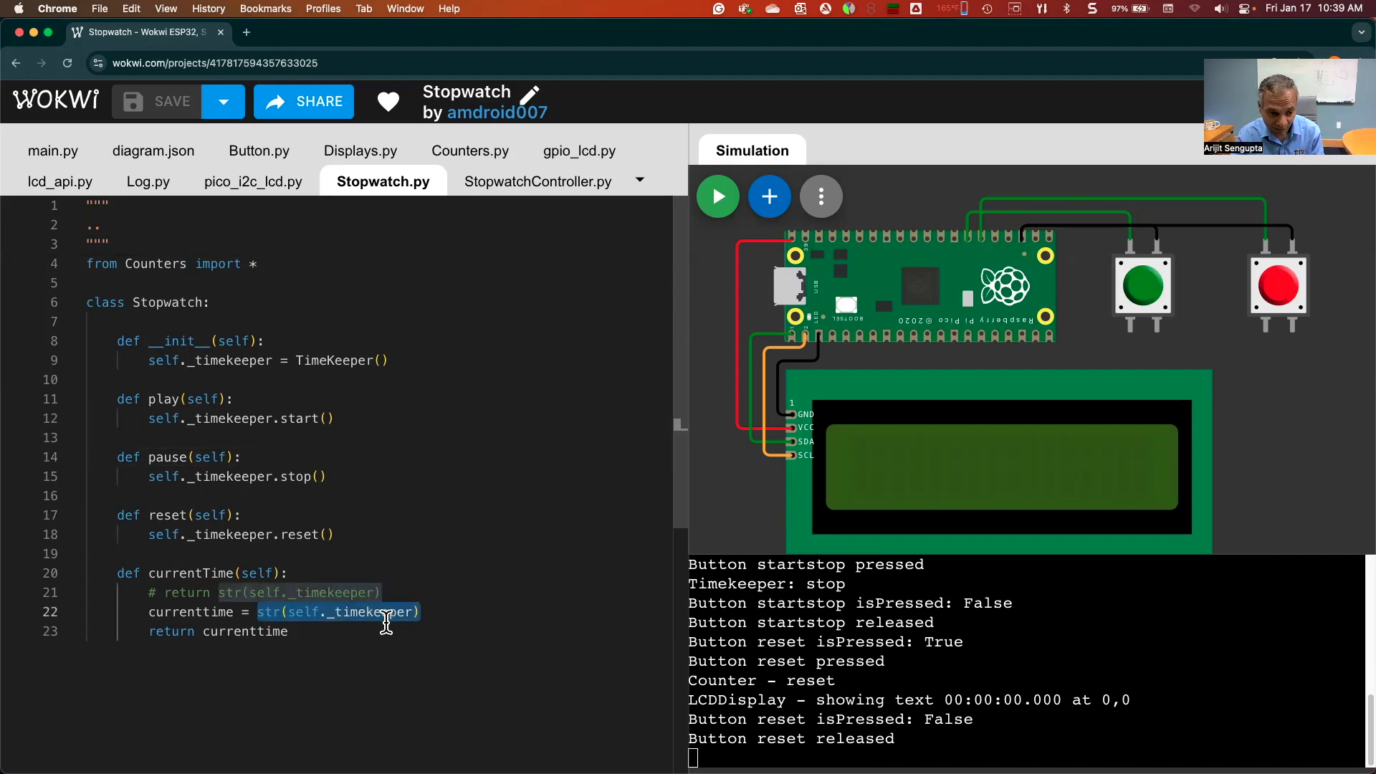
pyautogui.click(414, 613)
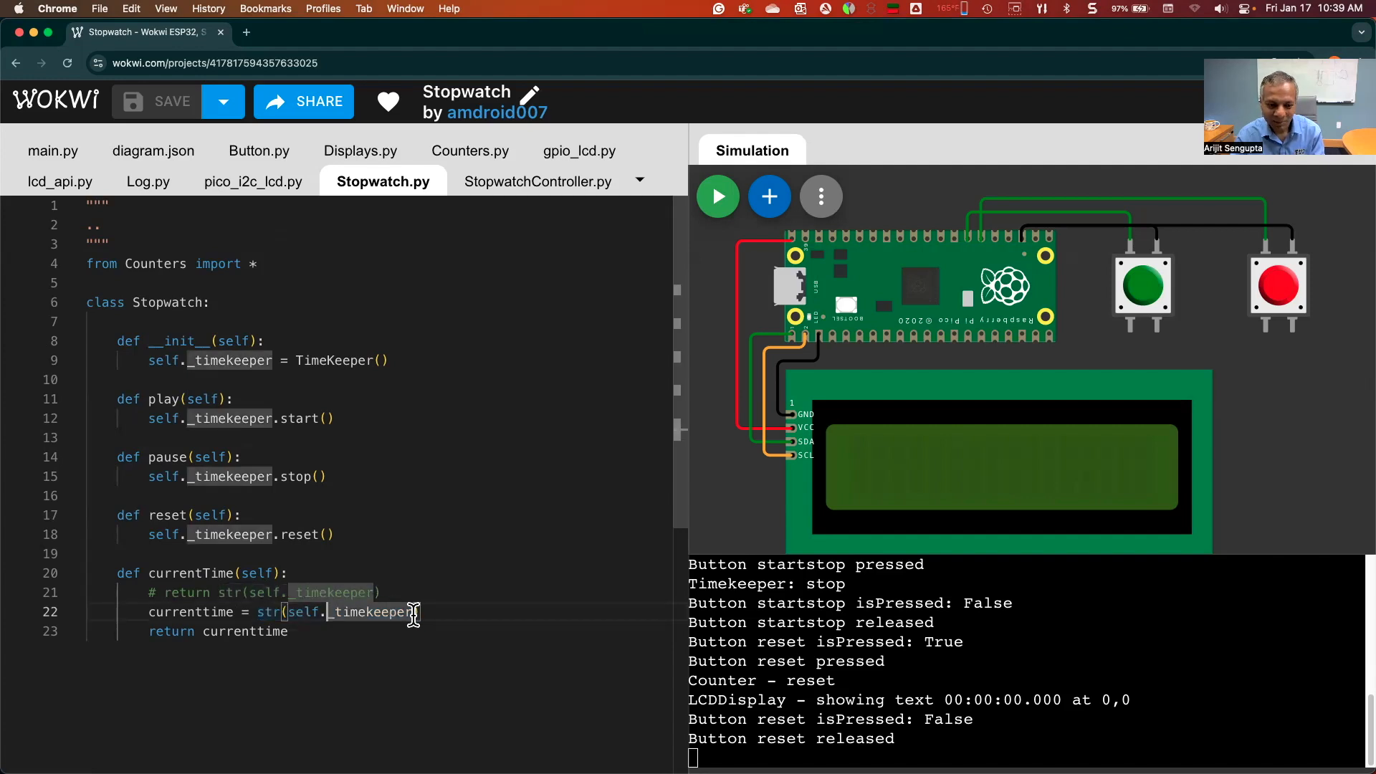
# Compare the stopwatch calls in StopwatchController.py with the methods defined in Stopwatch.py
pyautogui.click(516, 183)
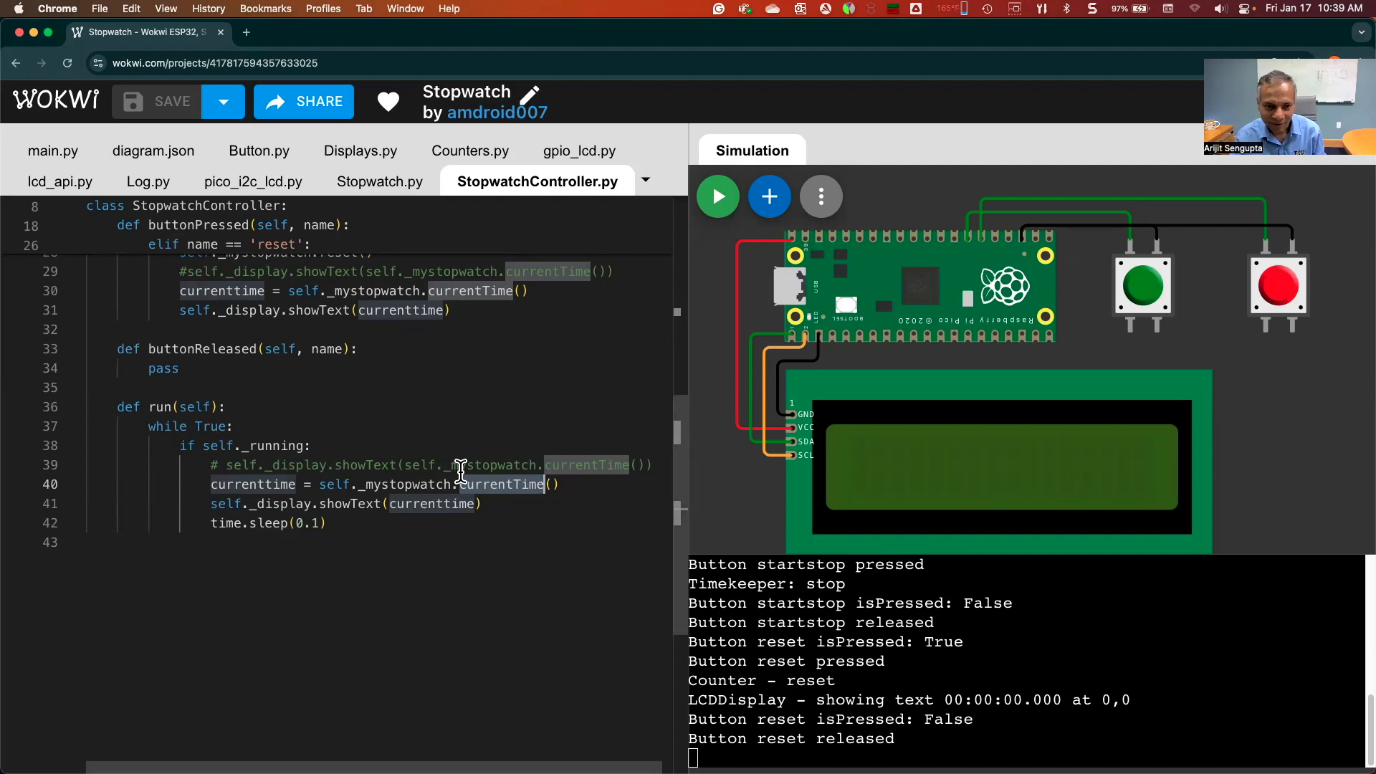
pyautogui.scroll(5, 461, 472)
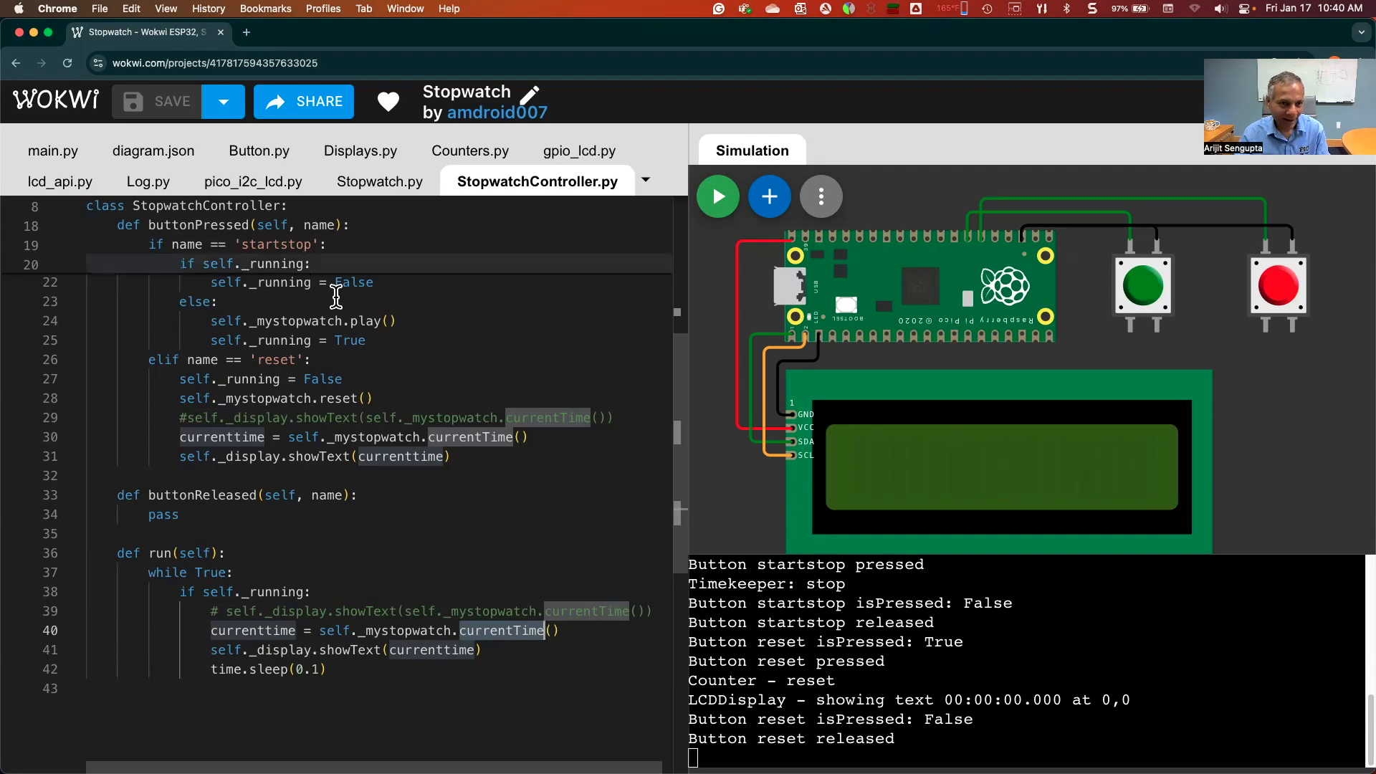
pyautogui.click(382, 188)
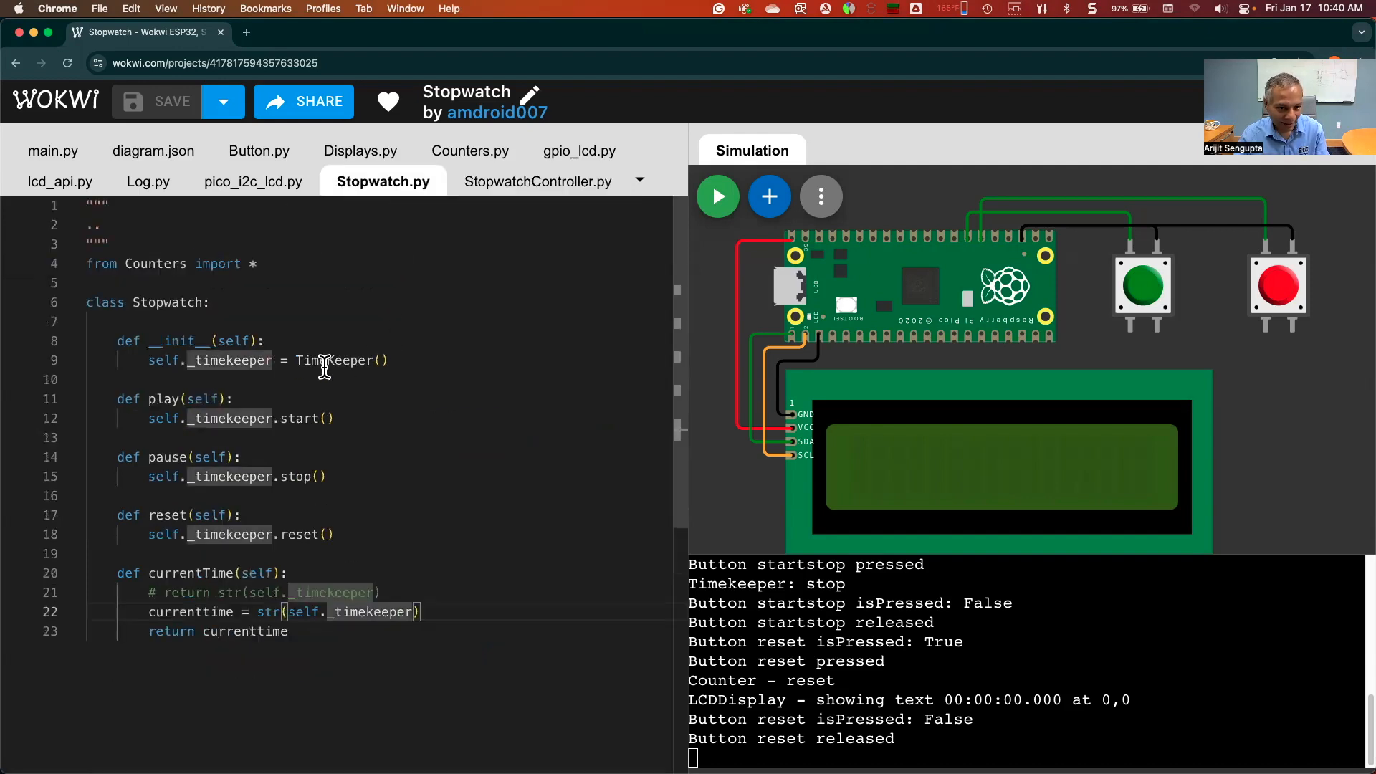
# Switch to Visual Paradigm, add a lifeline beside the StopWatchController one, and assign it the existing StopWatch class
pyautogui.press('super+Tab')
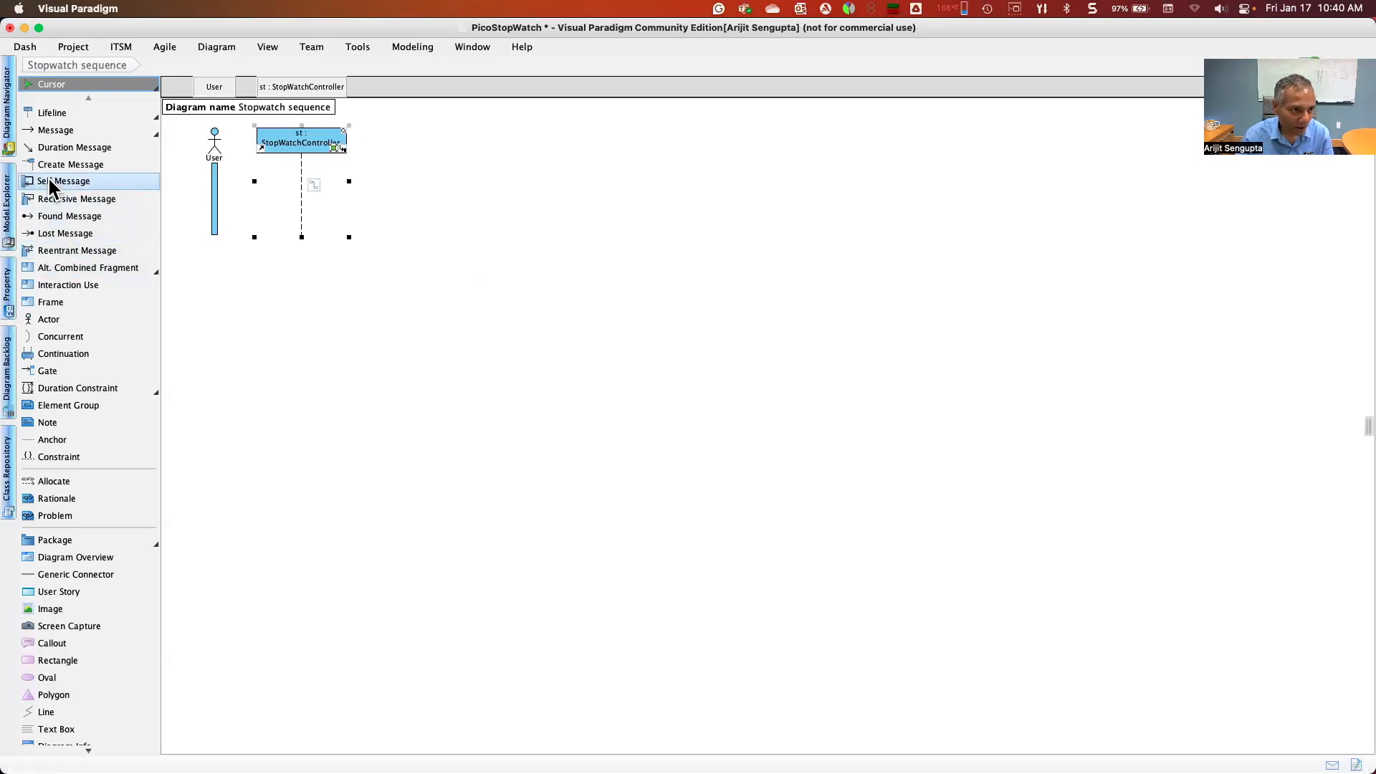
pyautogui.click(43, 113)
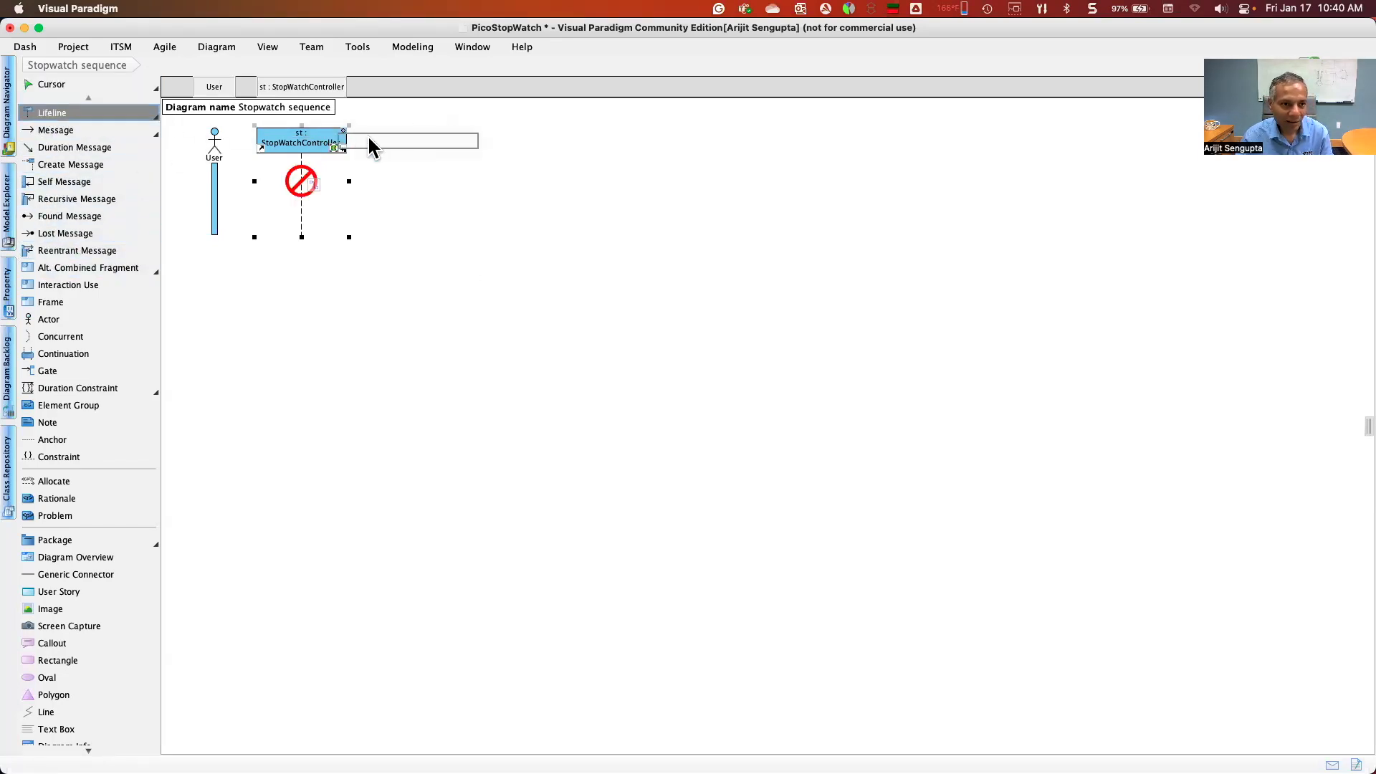
pyautogui.click(393, 131)
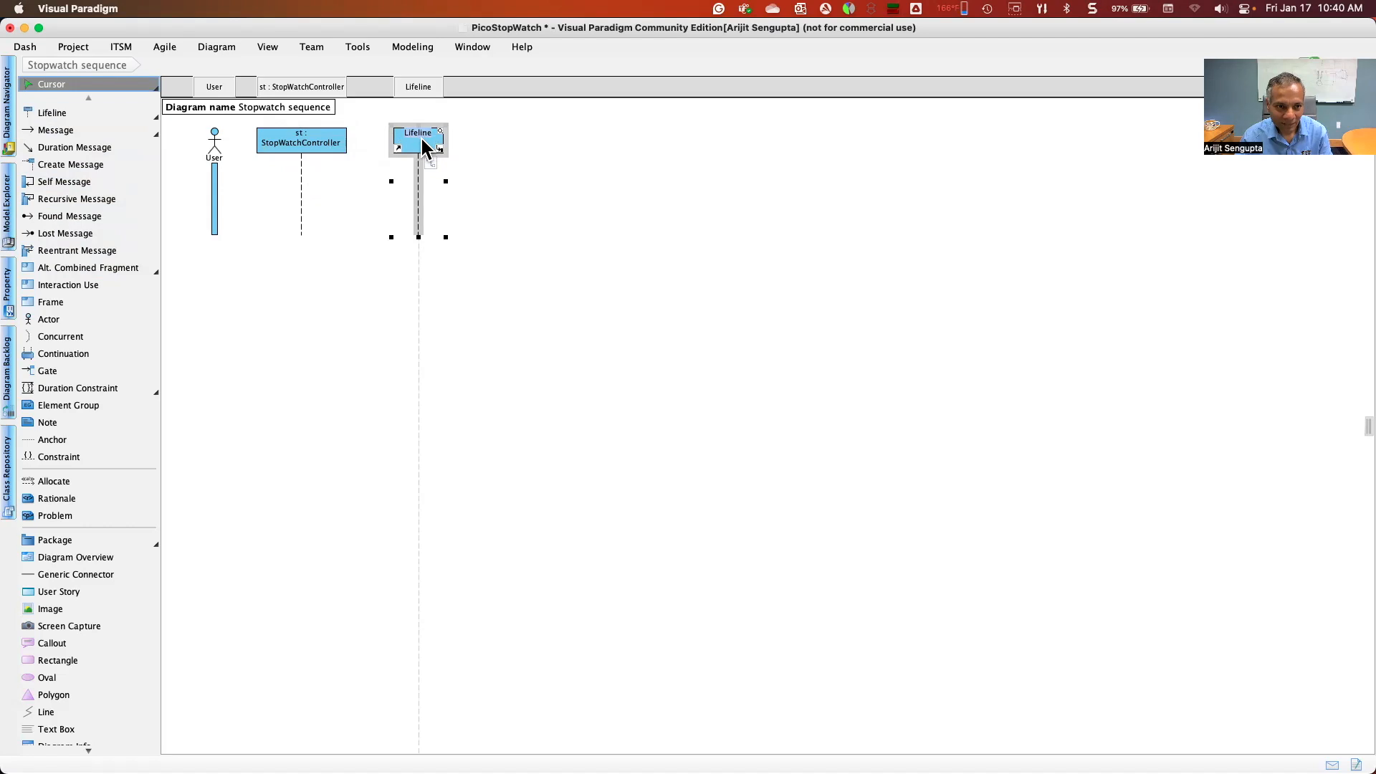
pyautogui.rightClick(423, 141)
pyautogui.moveTo(496, 193)
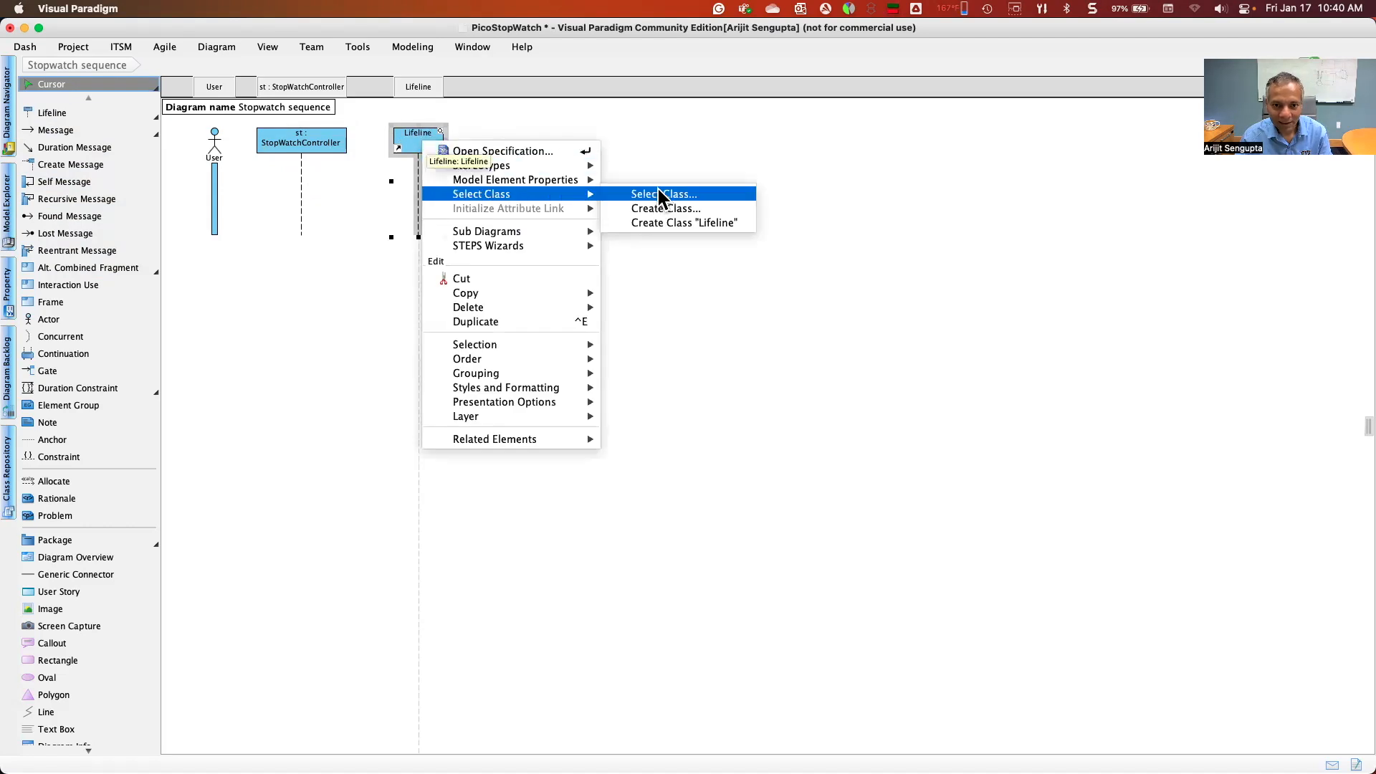
pyautogui.click(658, 192)
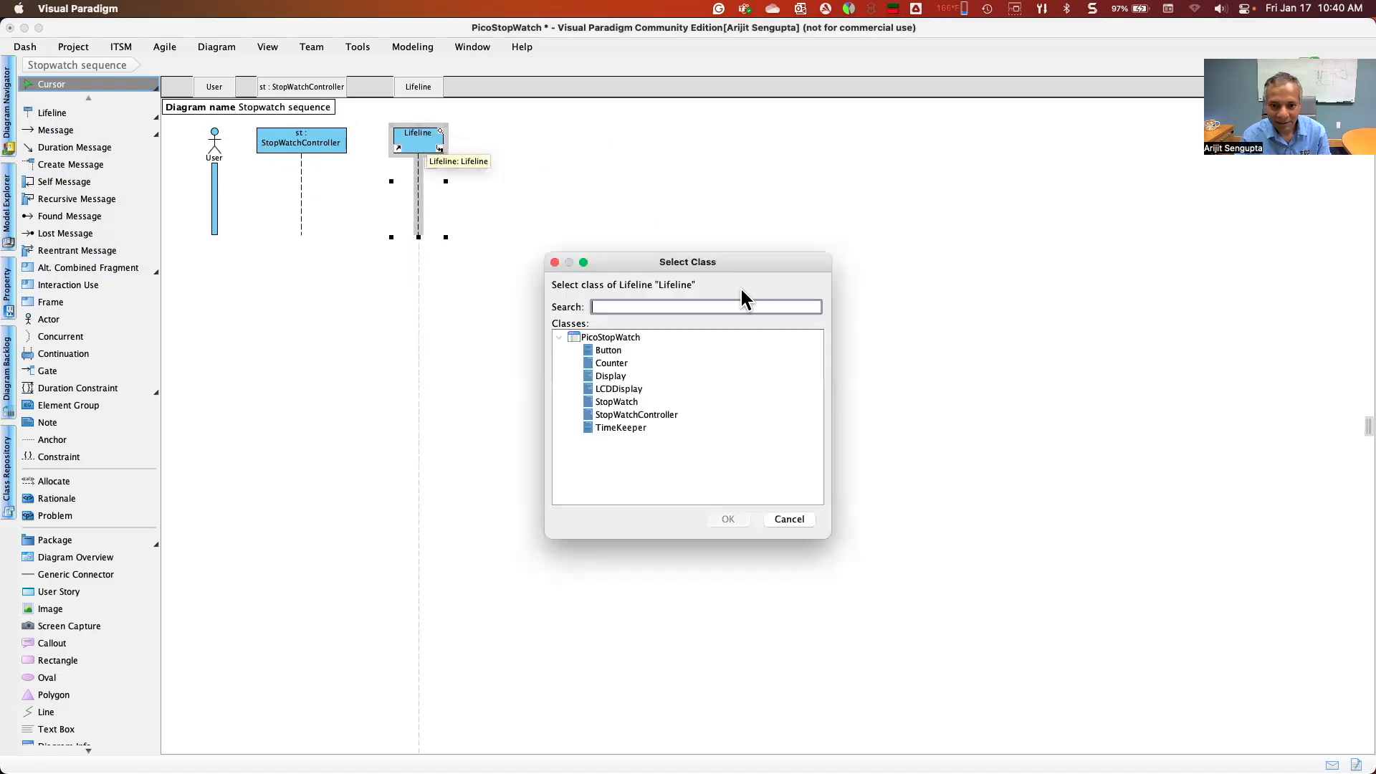
pyautogui.doubleClick(625, 401)
# Move the StopWatch lifeline closer to st, name it mystopwatch after the object in StopwatchController.py, and widen it to fit the name
pyautogui.moveTo(419, 156); pyautogui.dragTo(393, 138)
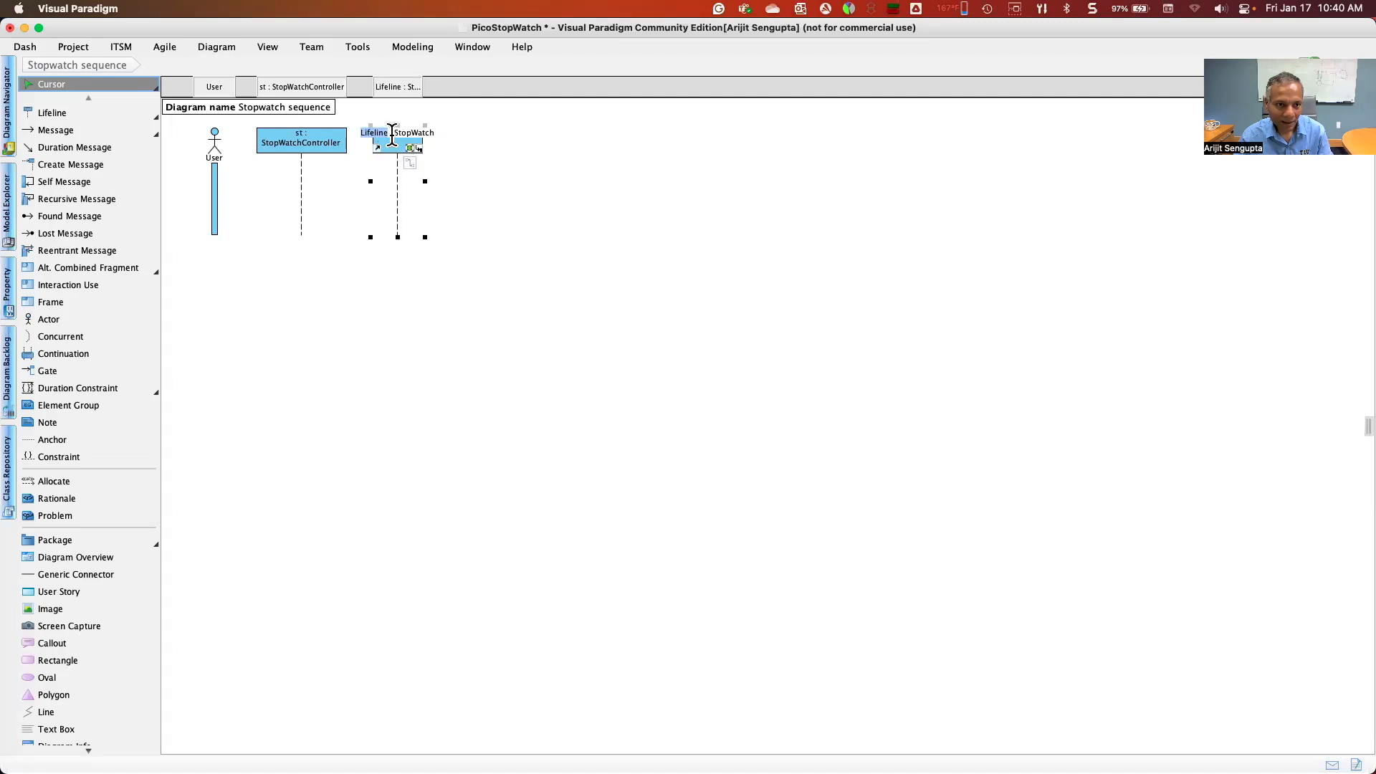
pyautogui.press('super+Tab')
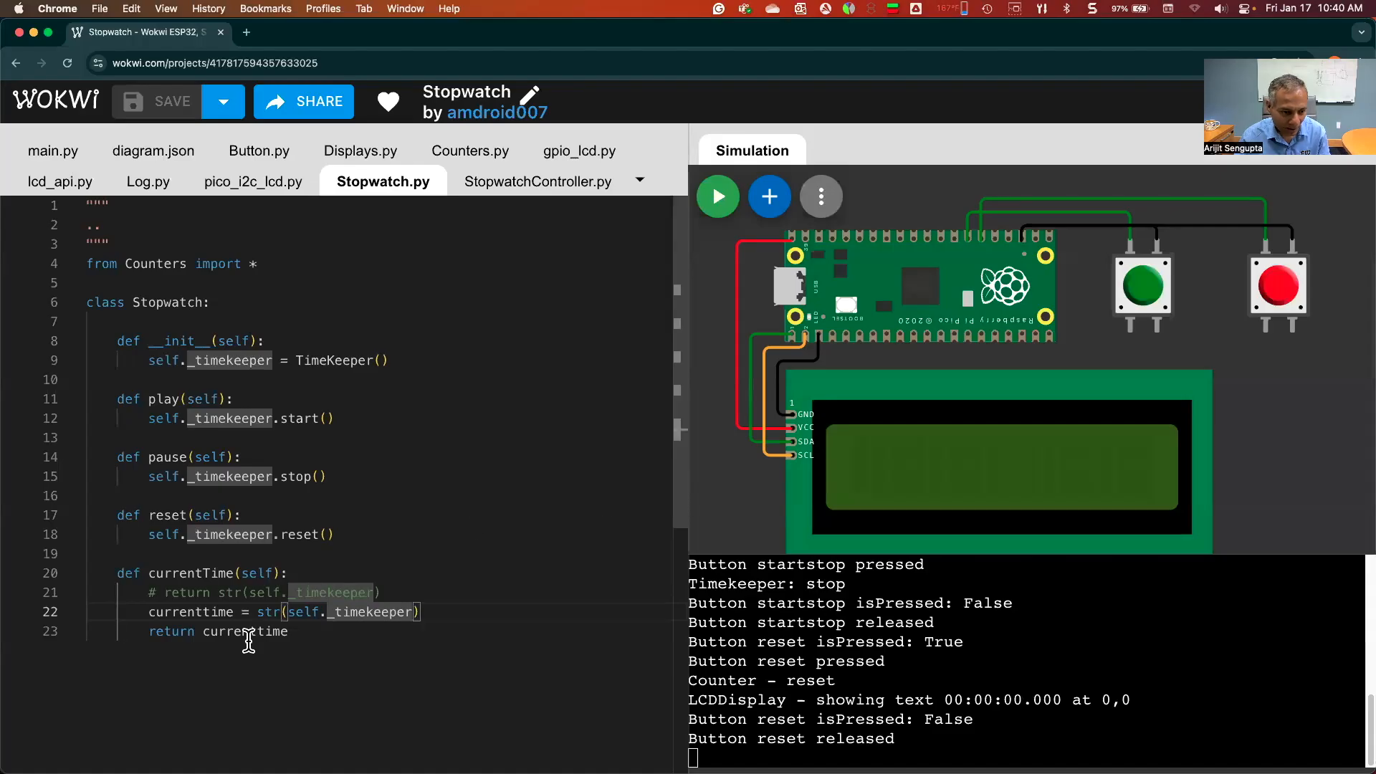
pyautogui.click(530, 187)
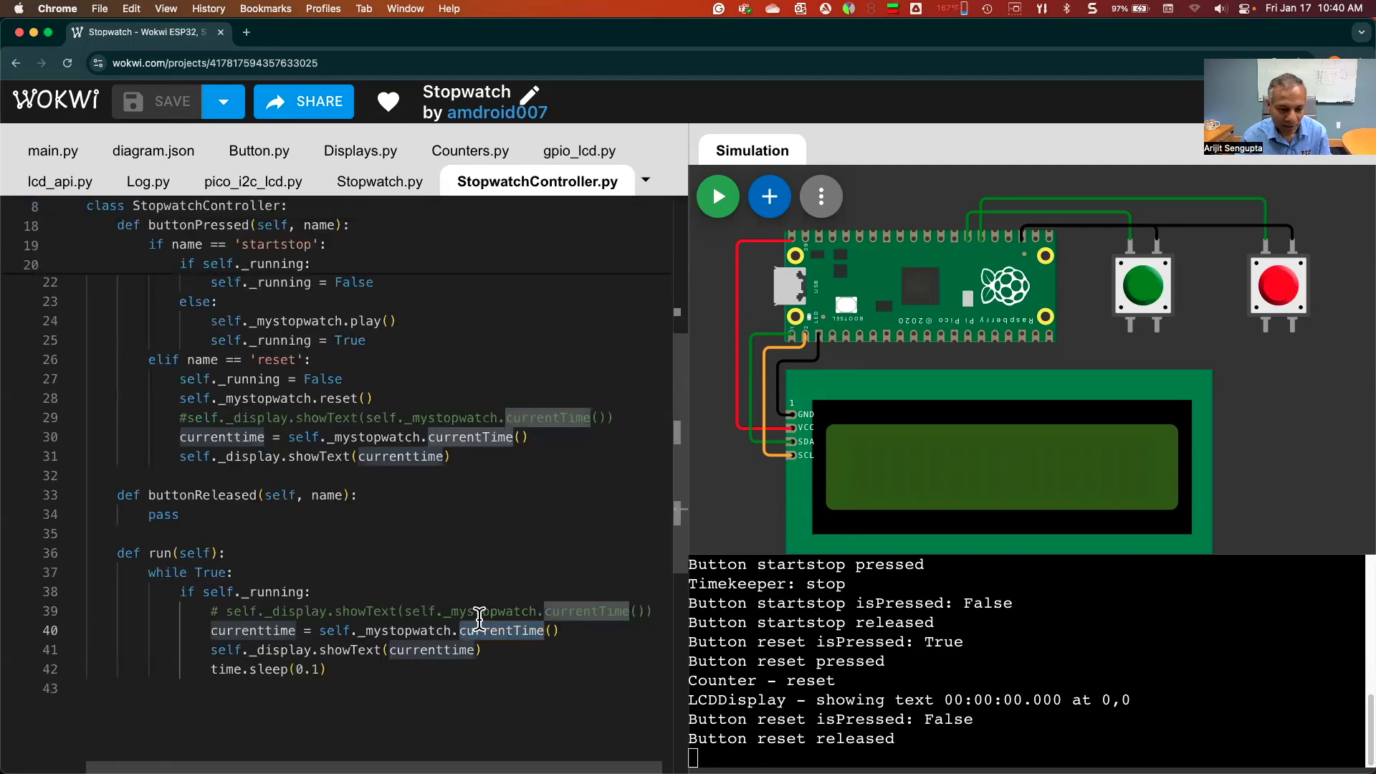
pyautogui.press('super+Tab')
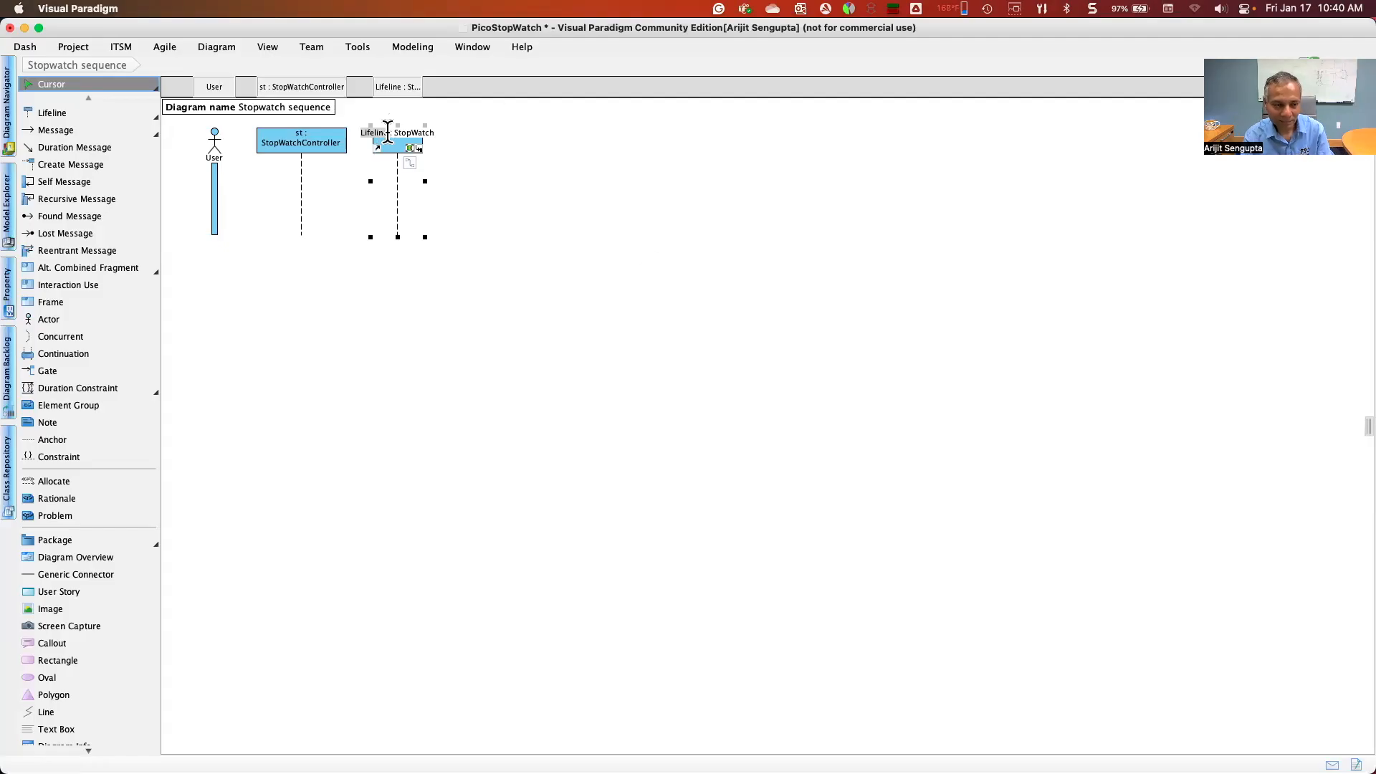
pyautogui.write('mystopwatch')
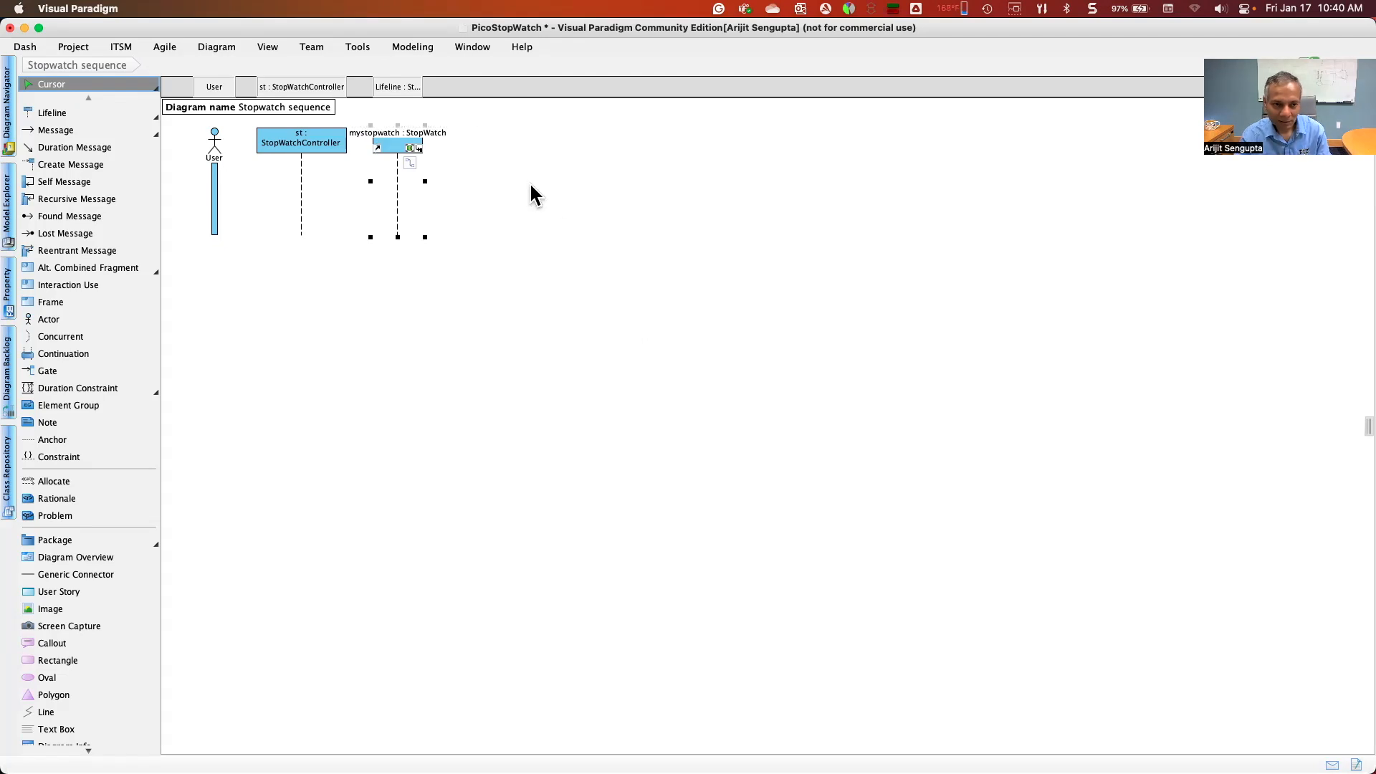
pyautogui.click(556, 193)
pyautogui.click(422, 149)
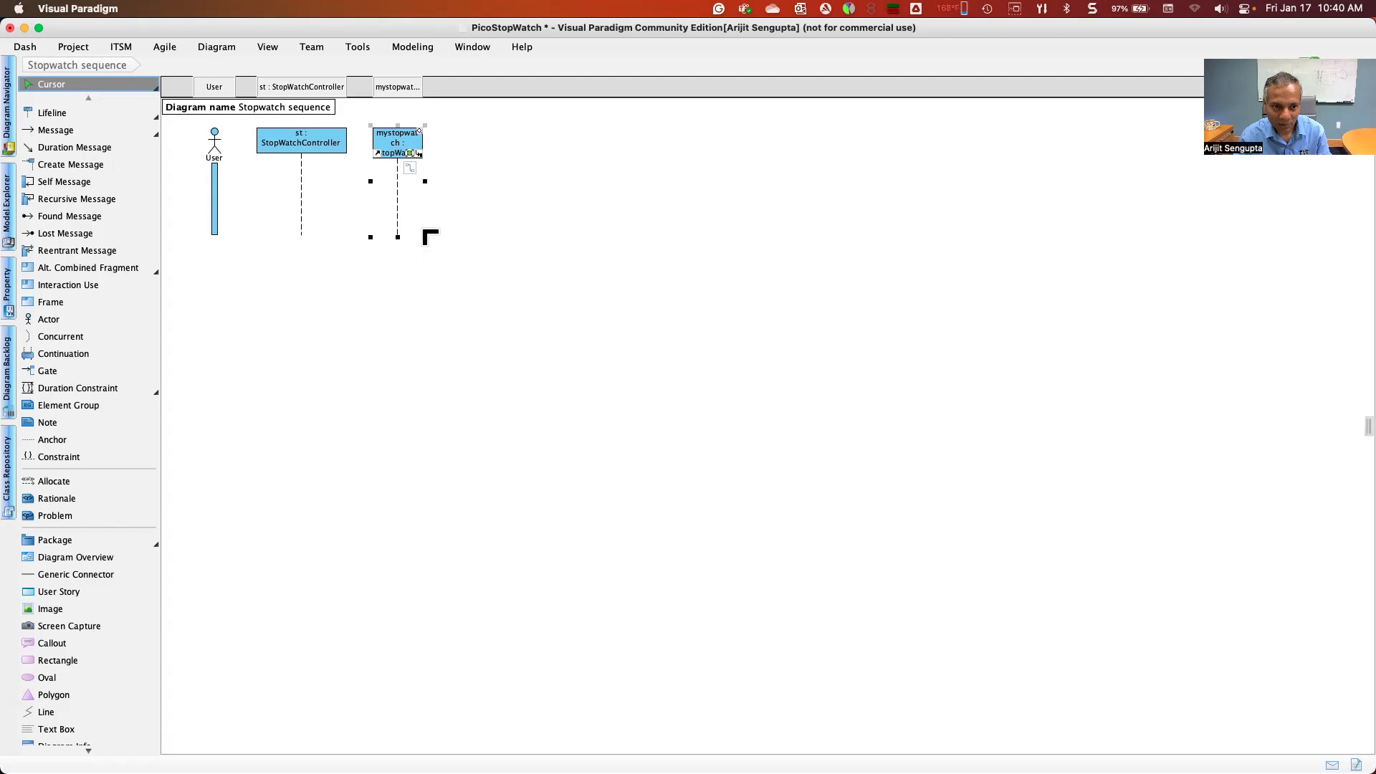
pyautogui.moveTo(424, 182); pyautogui.dragTo(442, 181)
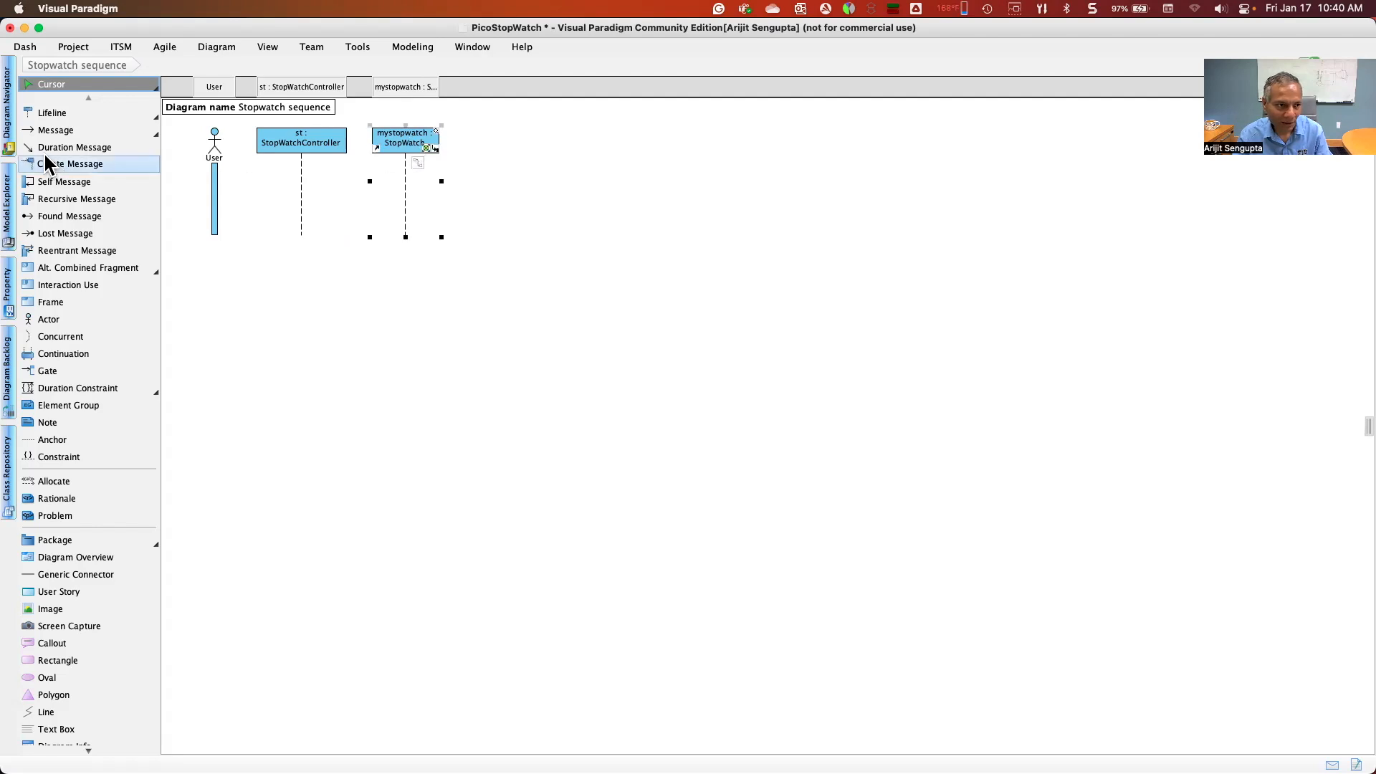
# Add a lifeline beside mystopwatch and, after checking Stopwatch.py in Wokwi, assign it the existing TimeKeeper class
pyautogui.click(46, 113)
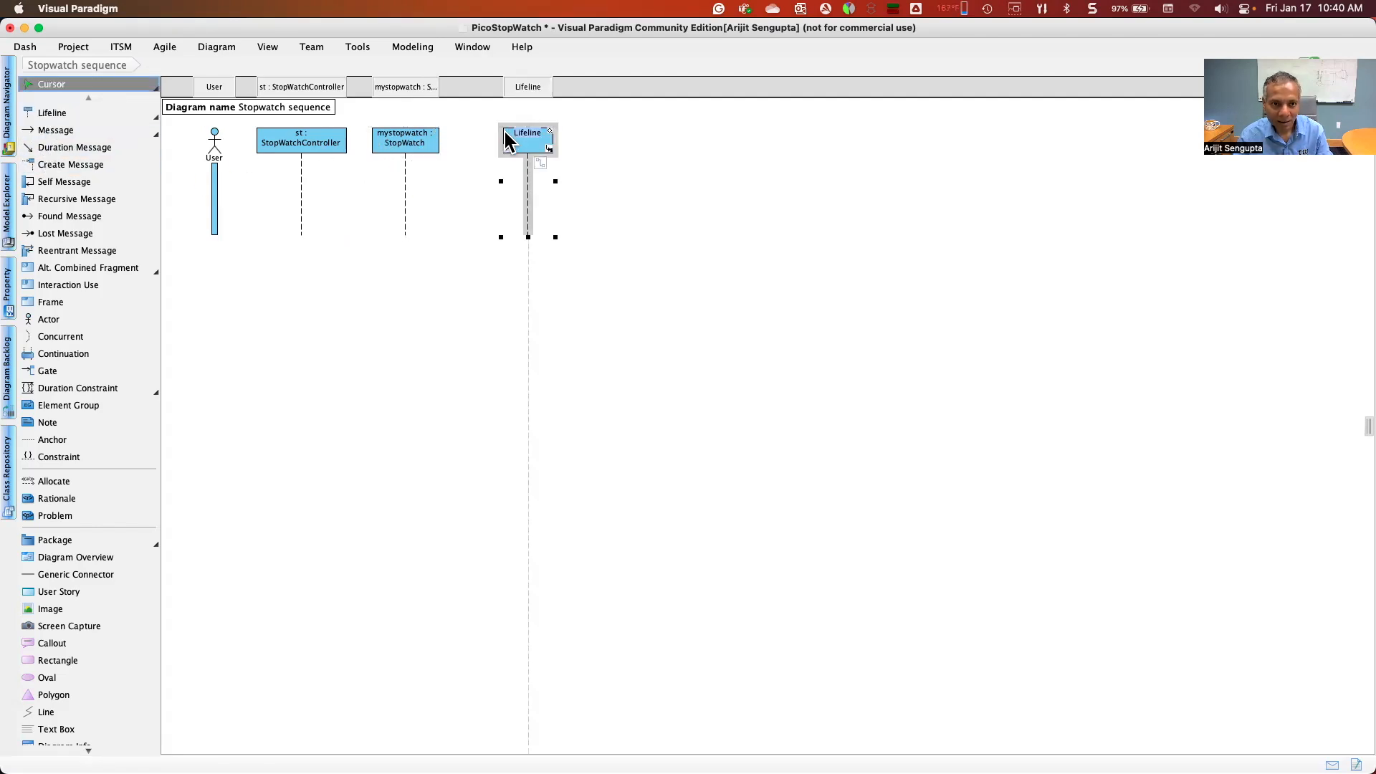
pyautogui.click(498, 135)
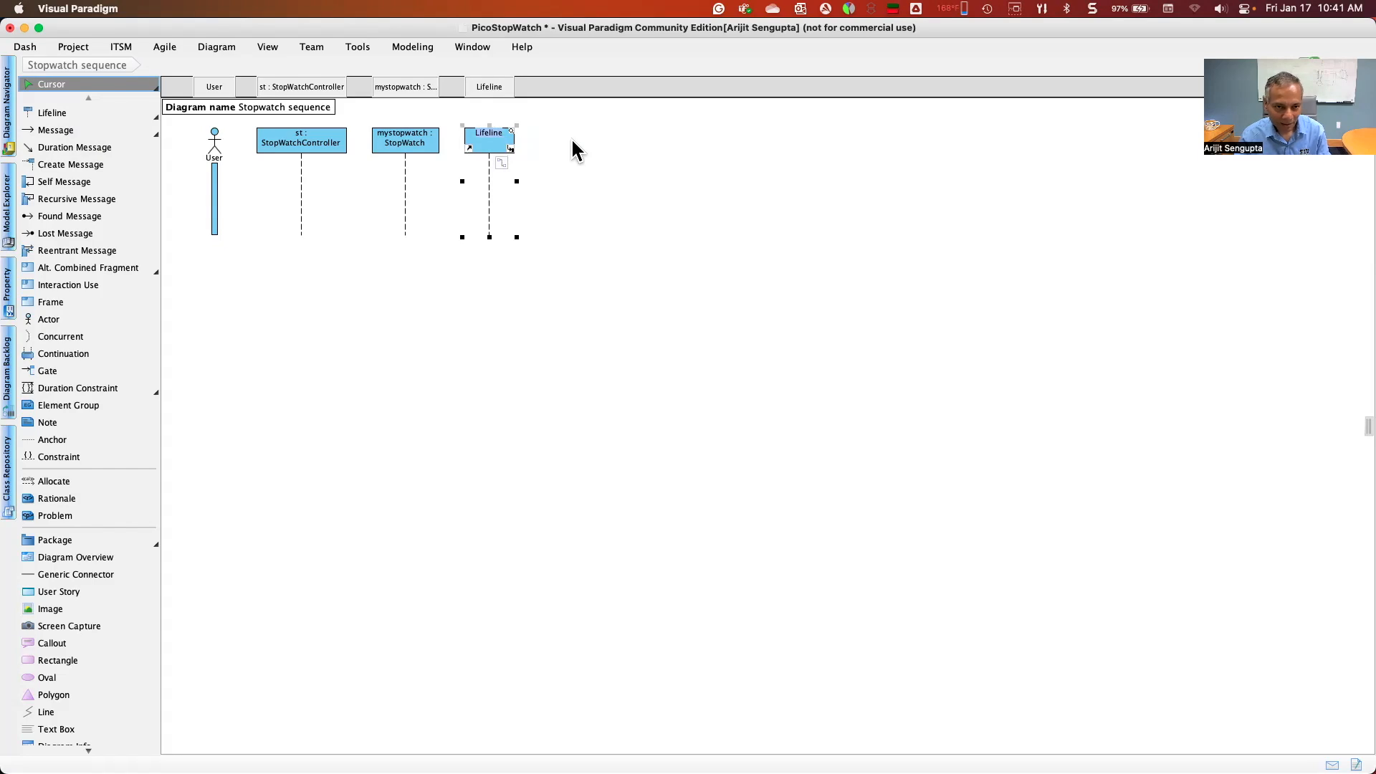
pyautogui.press('super+Tab')
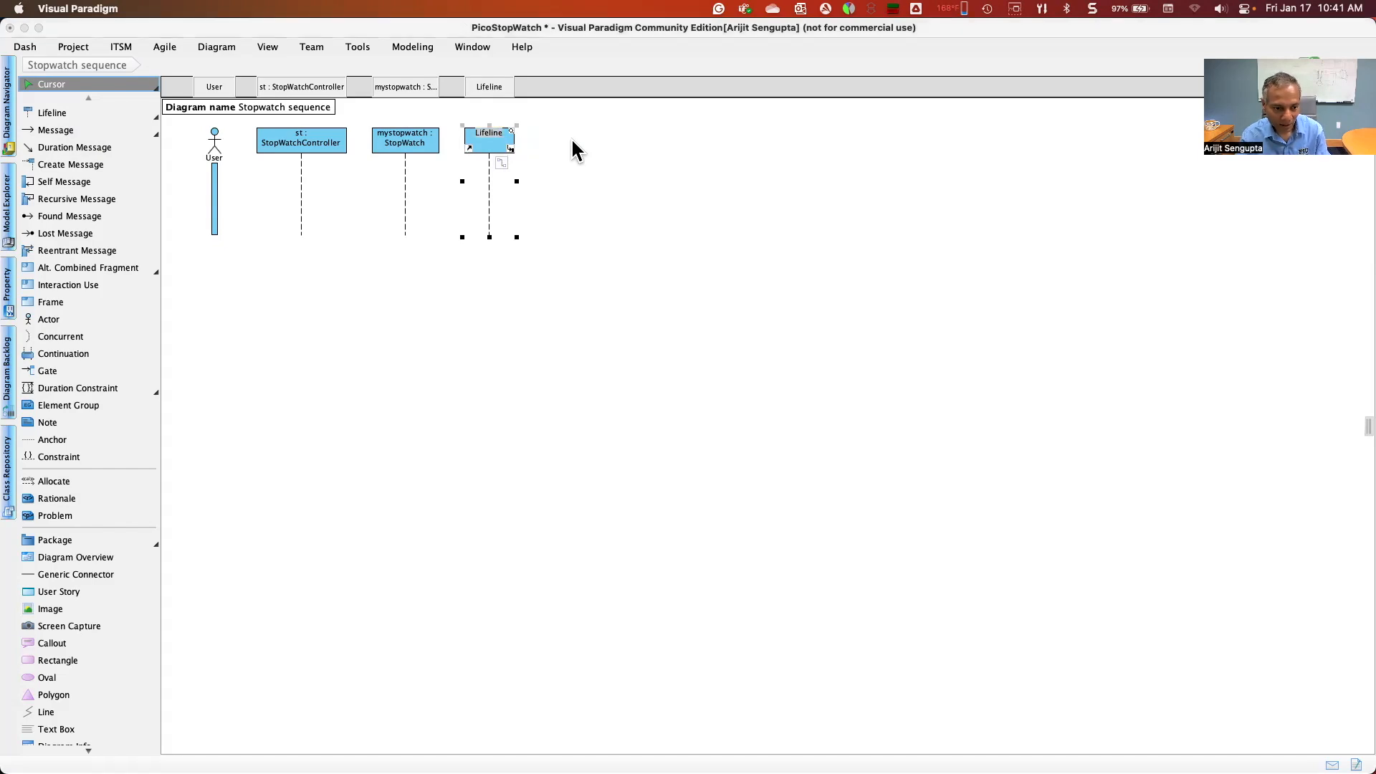
pyautogui.click(346, 183)
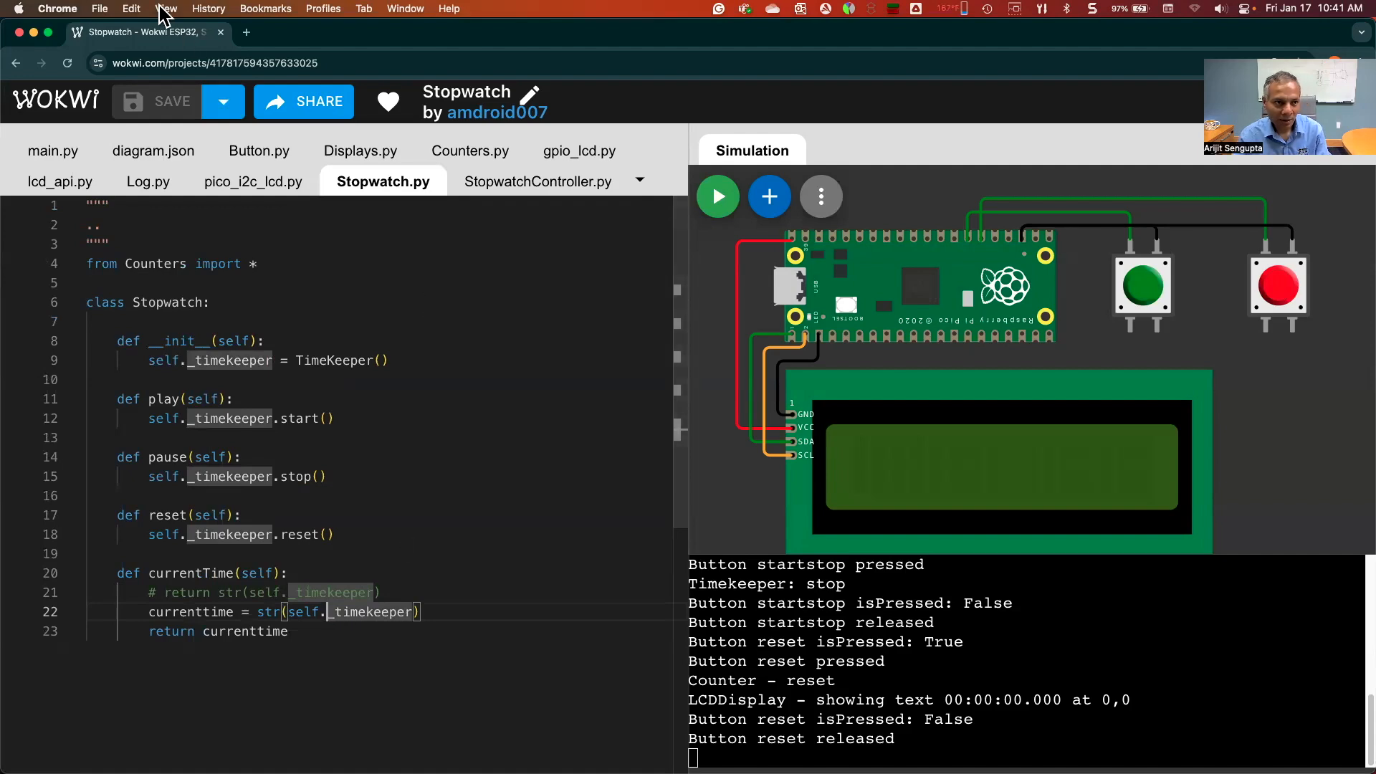
pyautogui.press('super+Tab')
pyautogui.rightClick(491, 143)
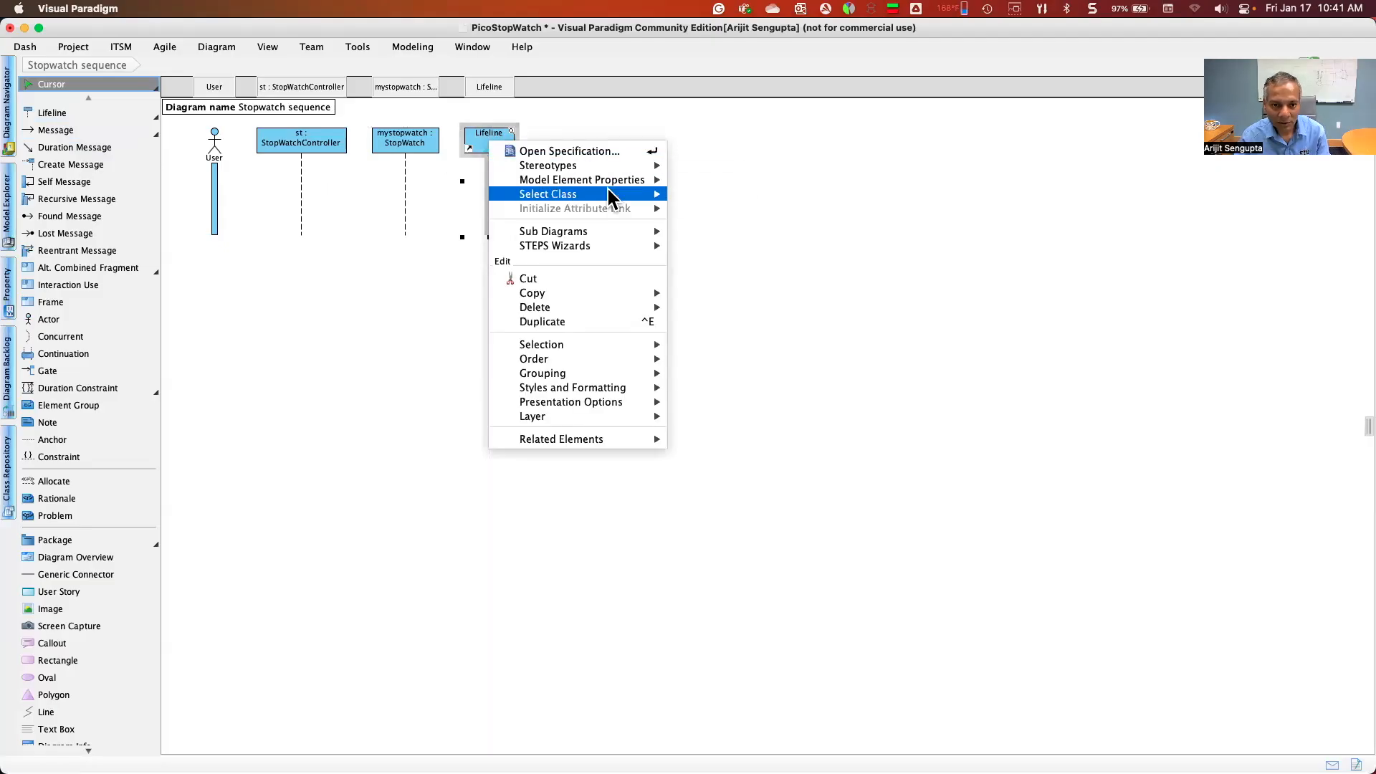
pyautogui.moveTo(611, 192)
pyautogui.click(710, 196)
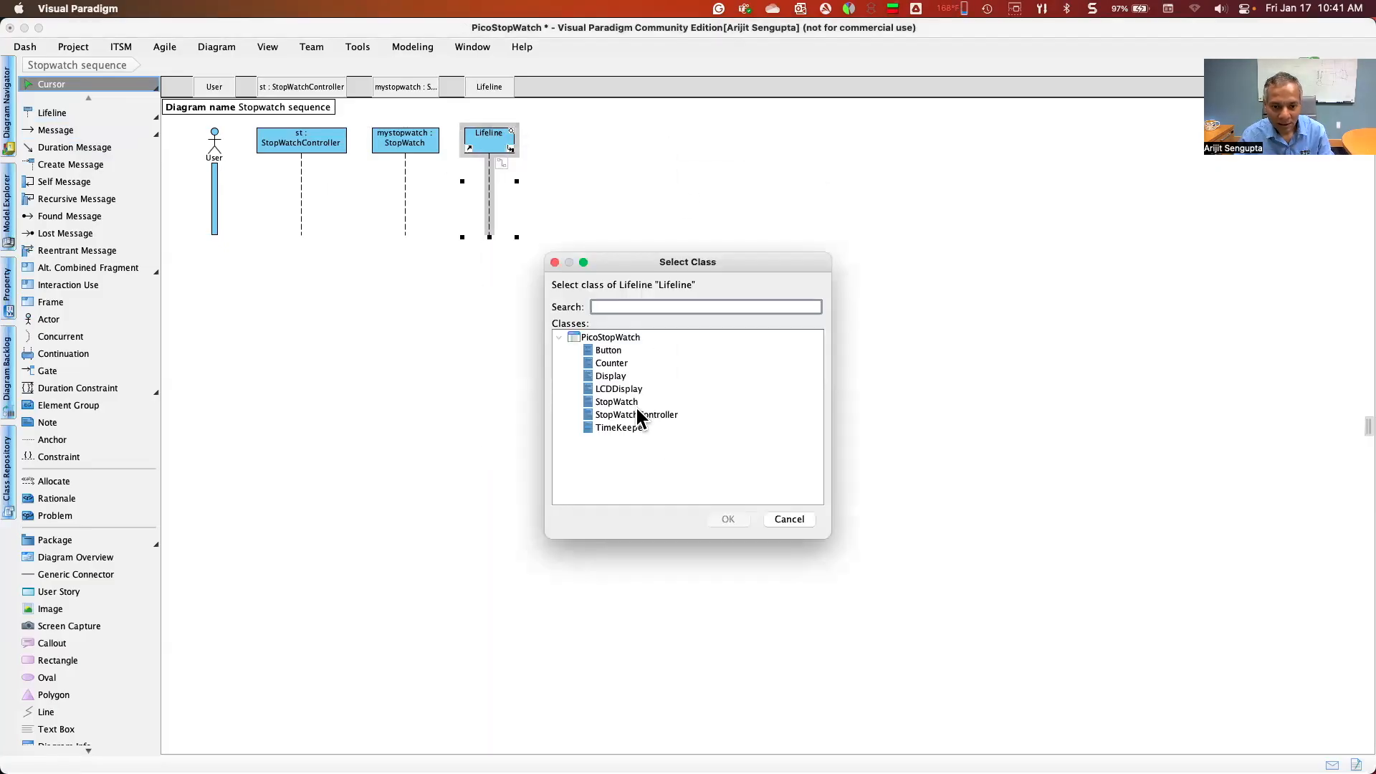
pyautogui.doubleClick(618, 427)
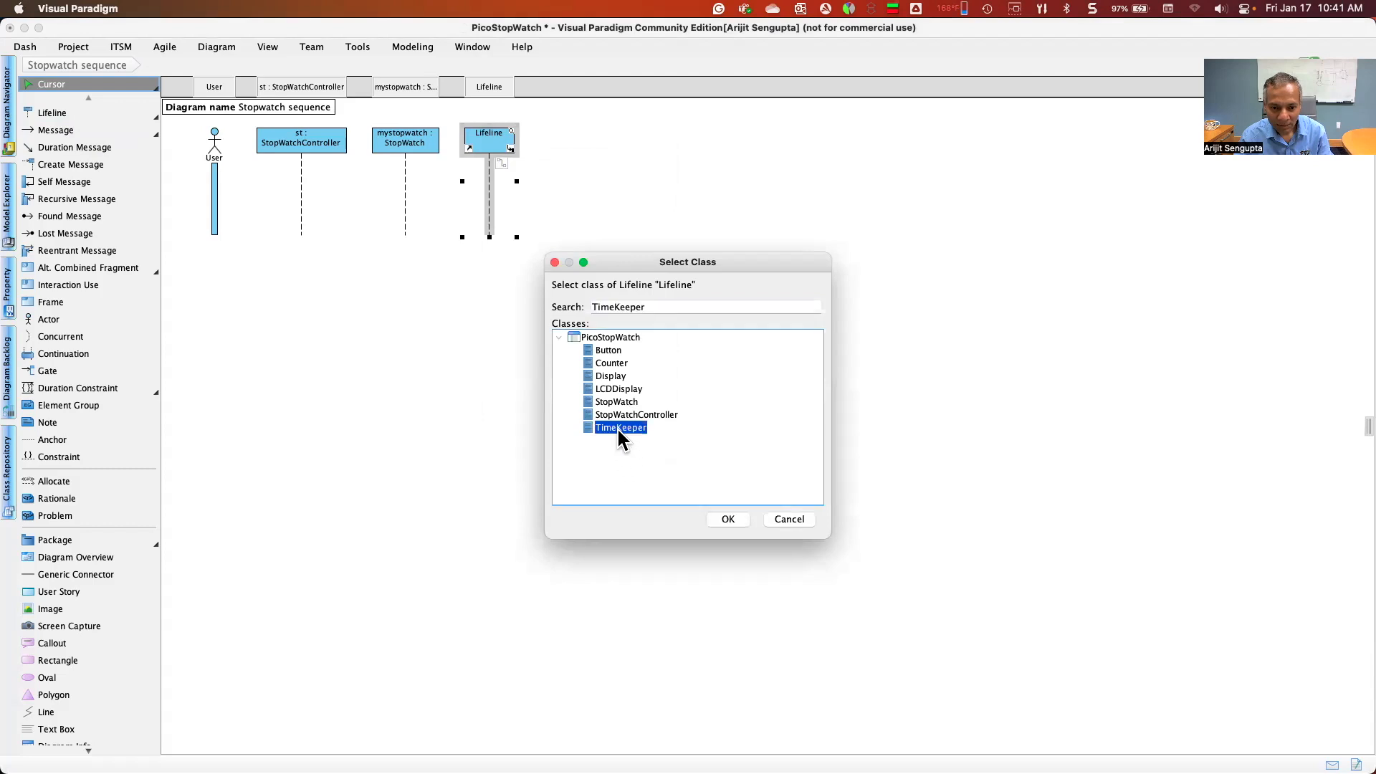
# Name the TimeKeeper lifeline timekeeper and move it slightly closer to the mystopwatch lifeline
pyautogui.doubleClick(486, 143)
pyautogui.write('t')
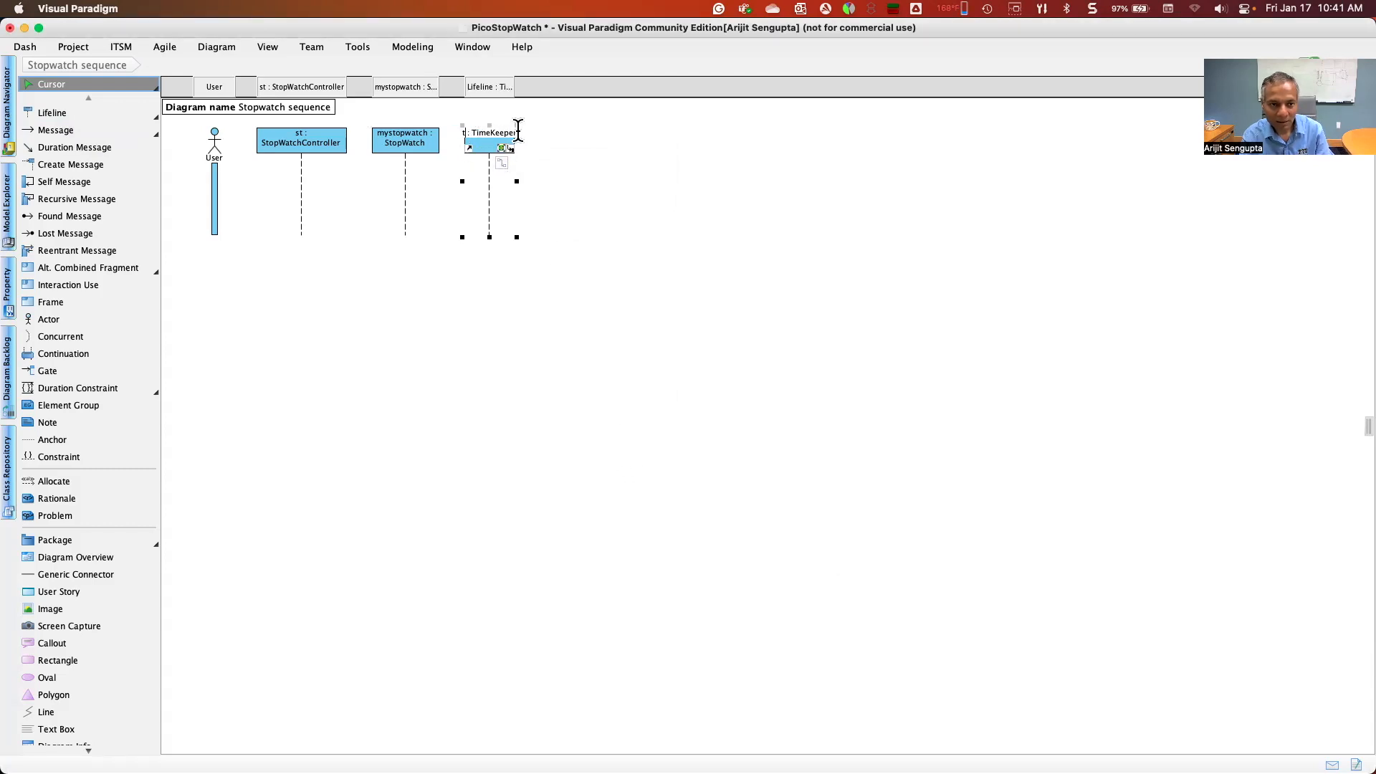
pyautogui.write('imekeeper')
pyautogui.press('Return')
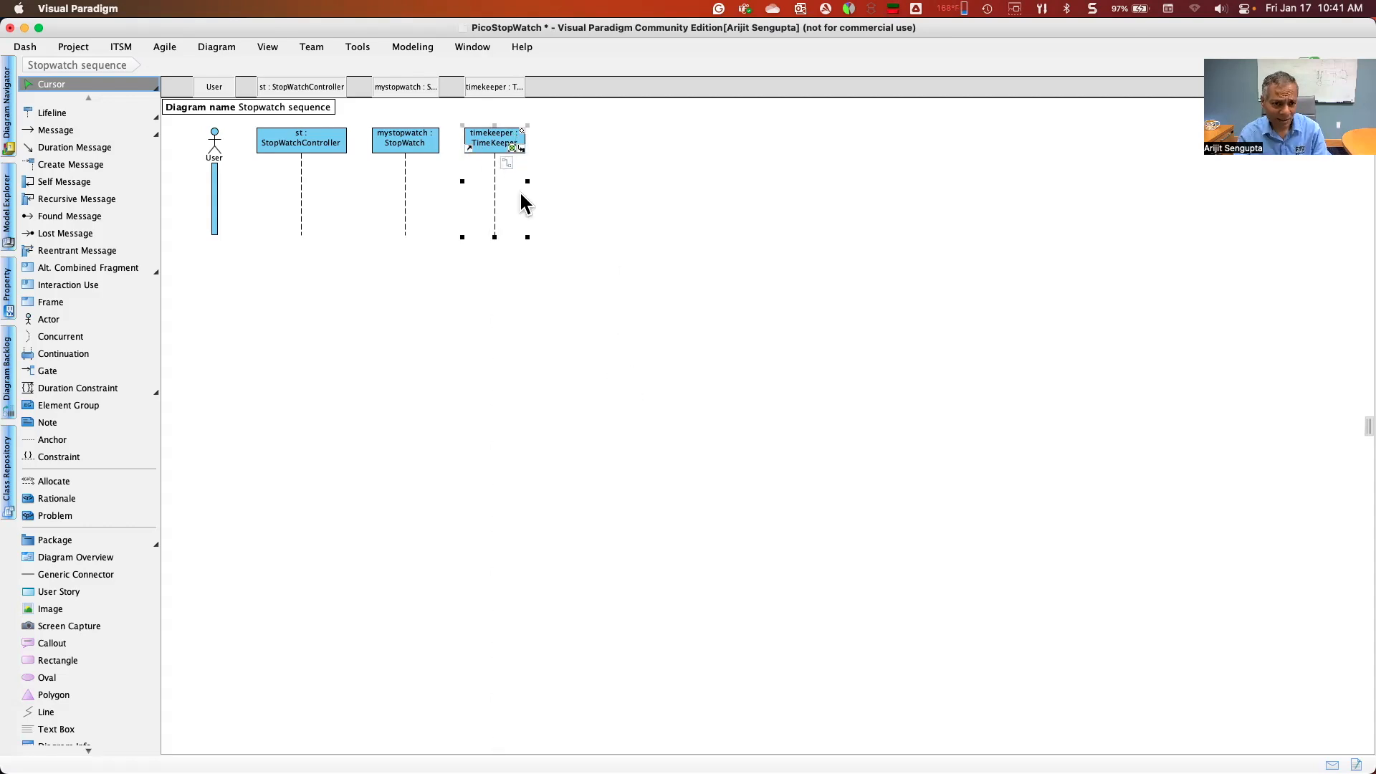
pyautogui.moveTo(480, 137); pyautogui.dragTo(474, 138)
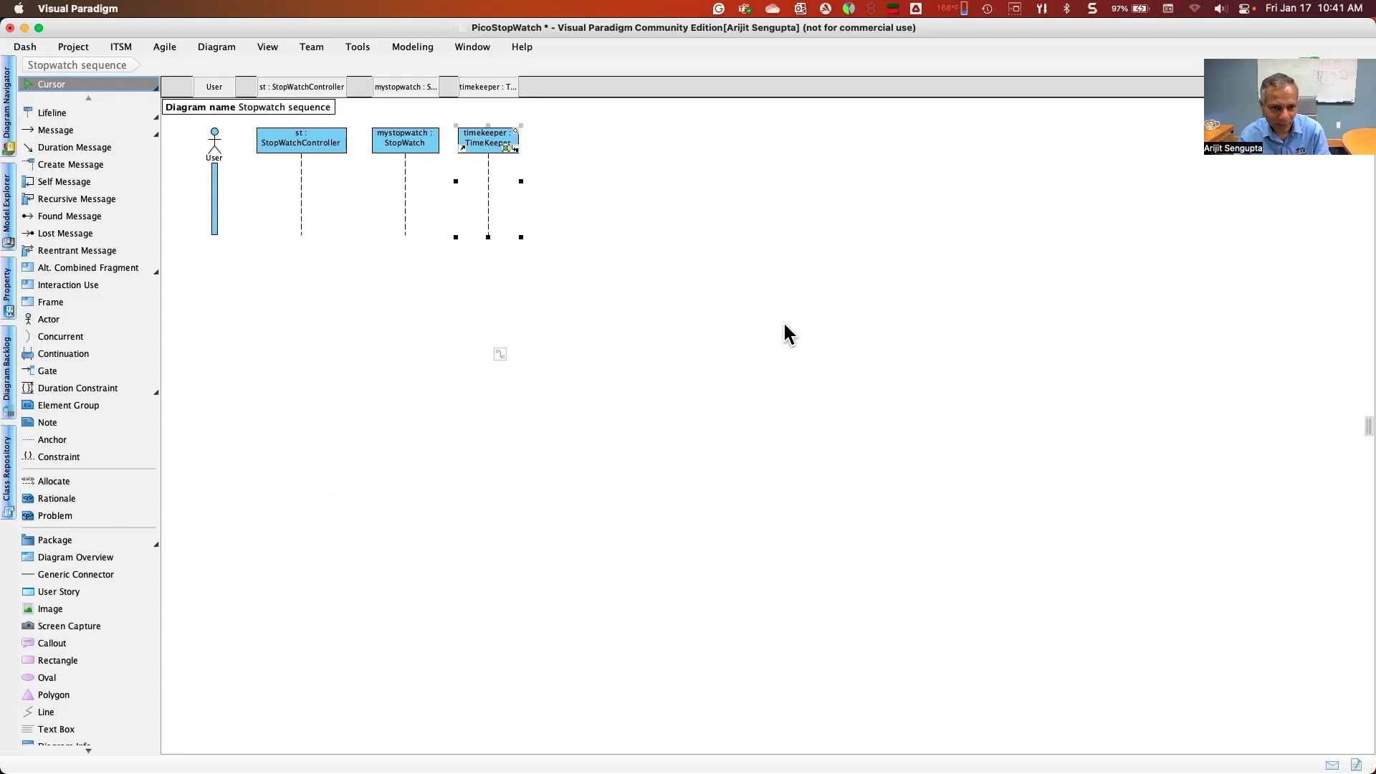
# Add a lifeline beside timekeeper, move it closer, and assign it the existing LCDDisplay class
pyautogui.press('super+Tab')
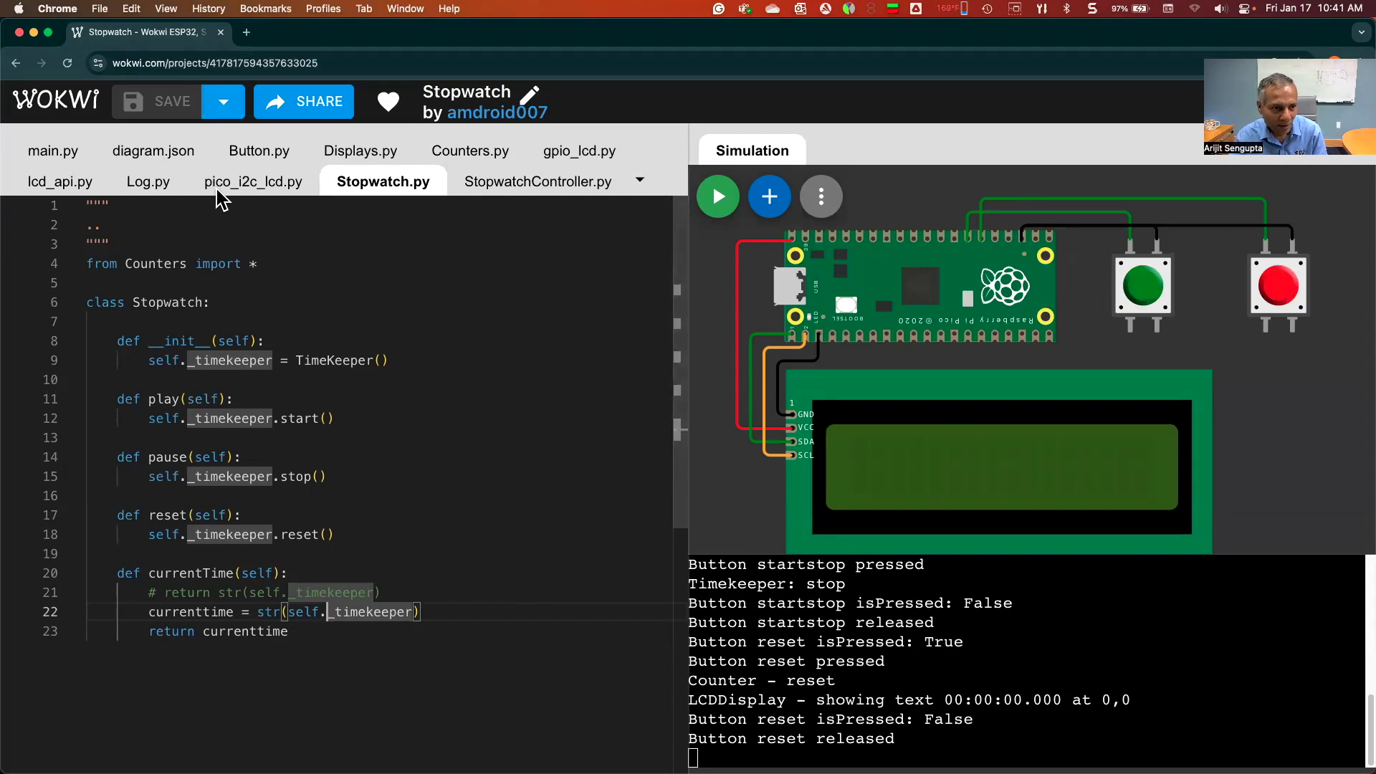
pyautogui.press('super+Tab')
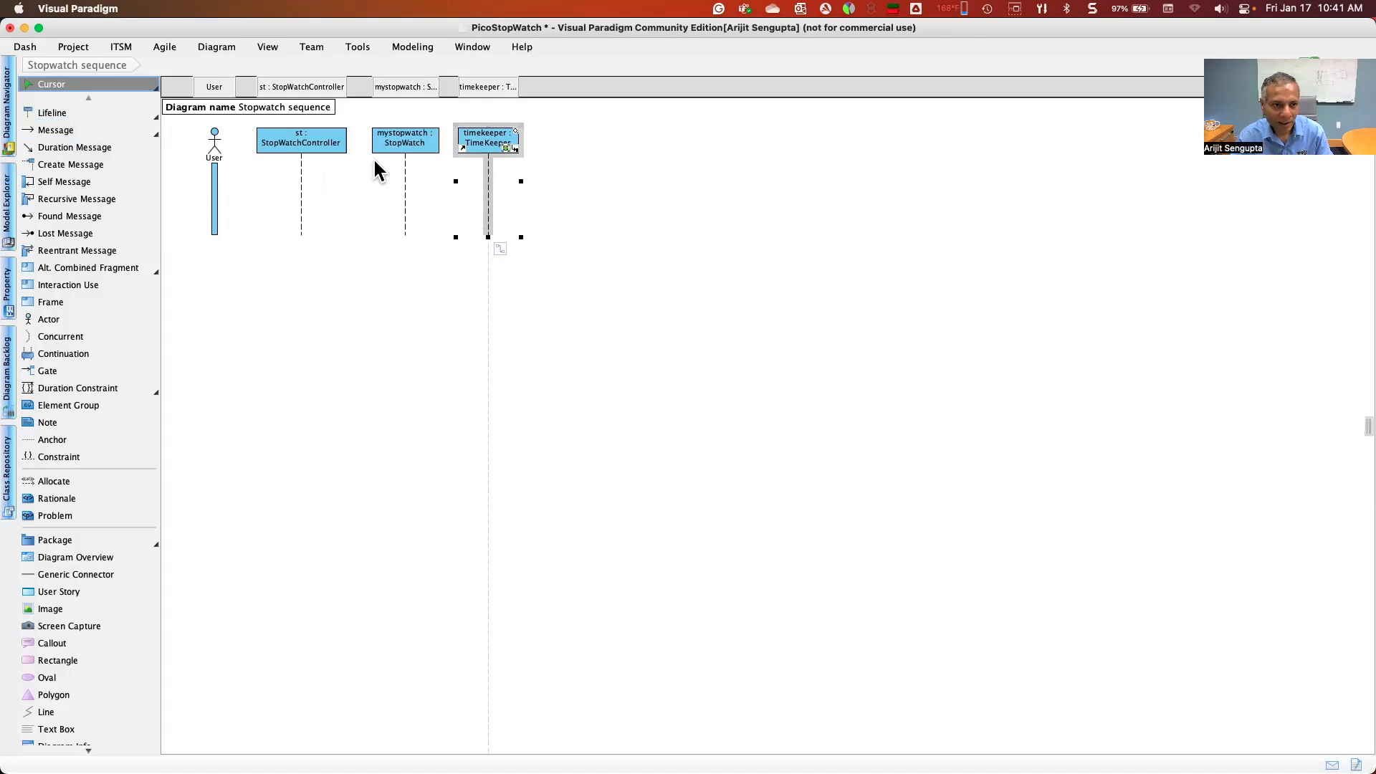
pyautogui.click(68, 112)
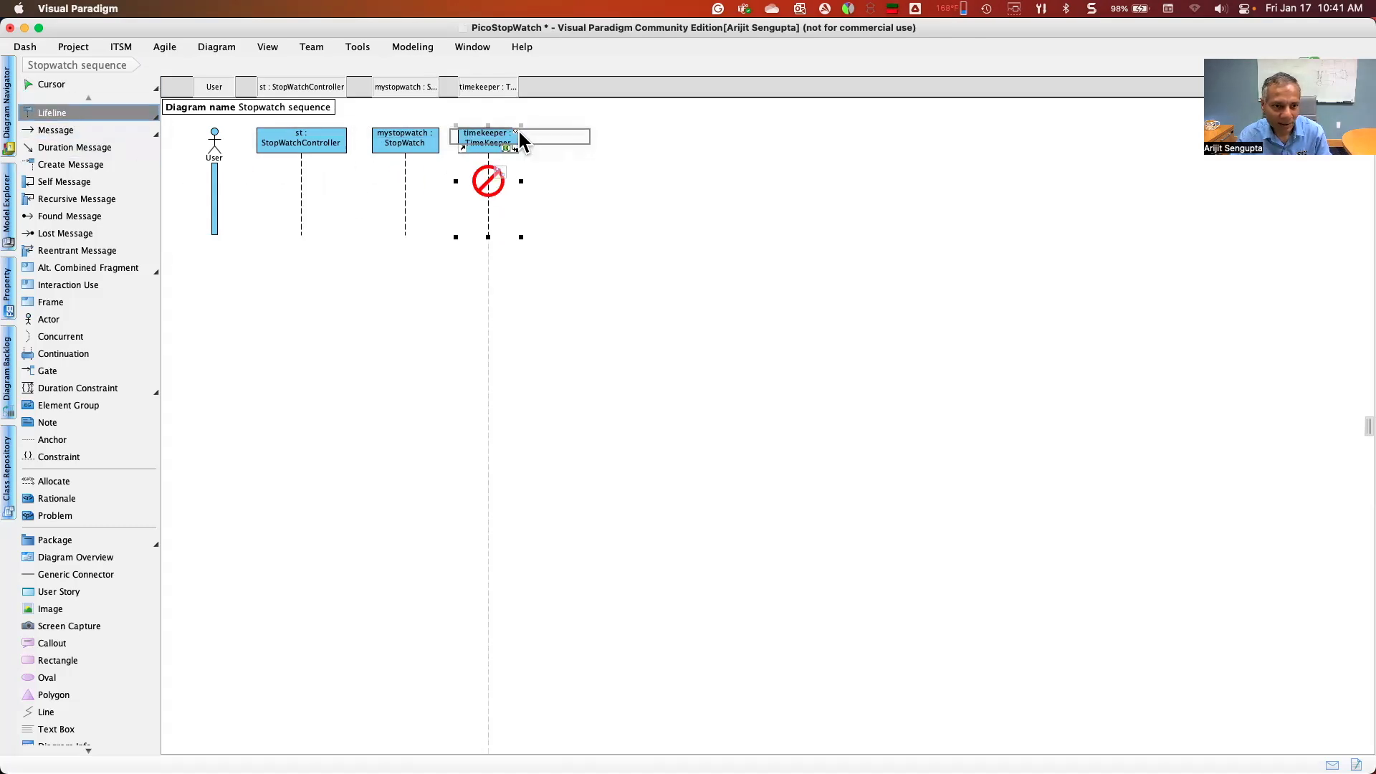
pyautogui.click(592, 133)
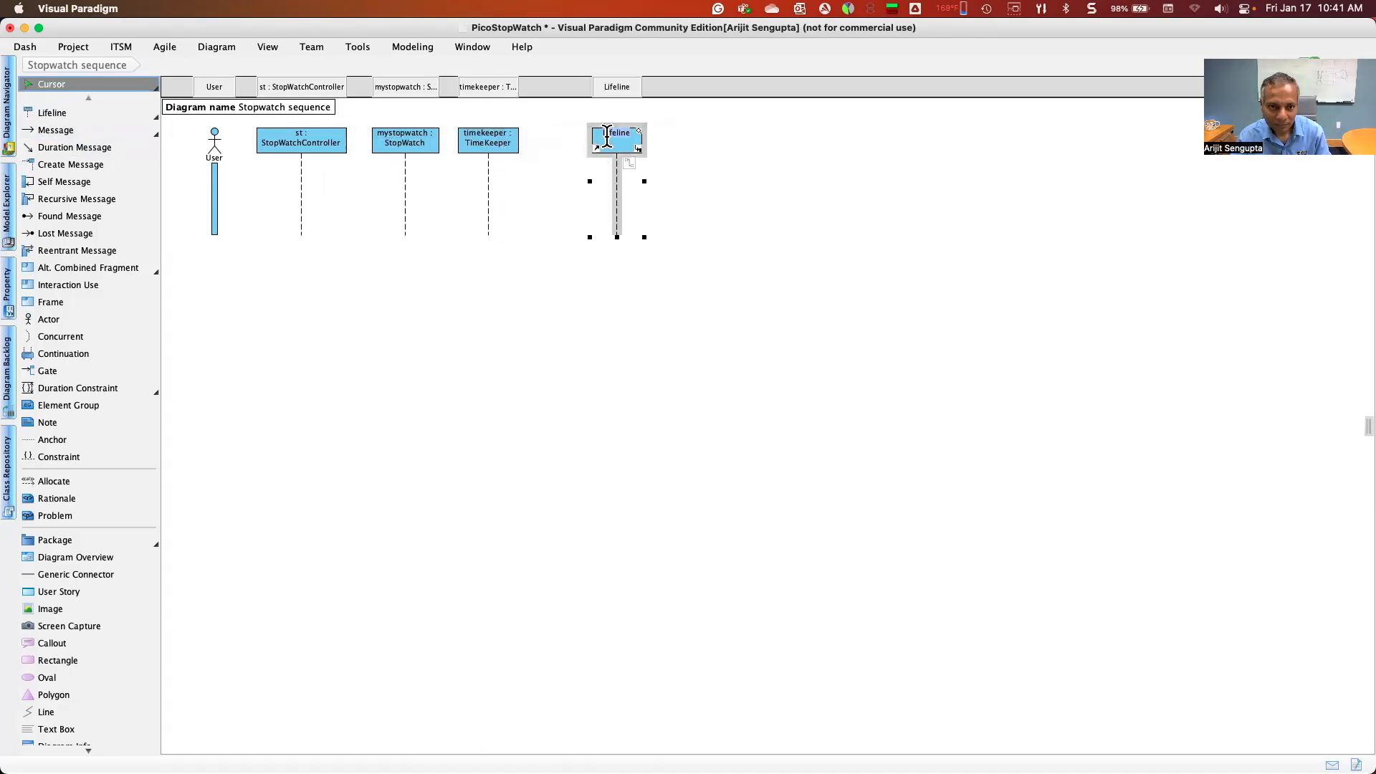
pyautogui.moveTo(571, 140); pyautogui.dragTo(562, 139)
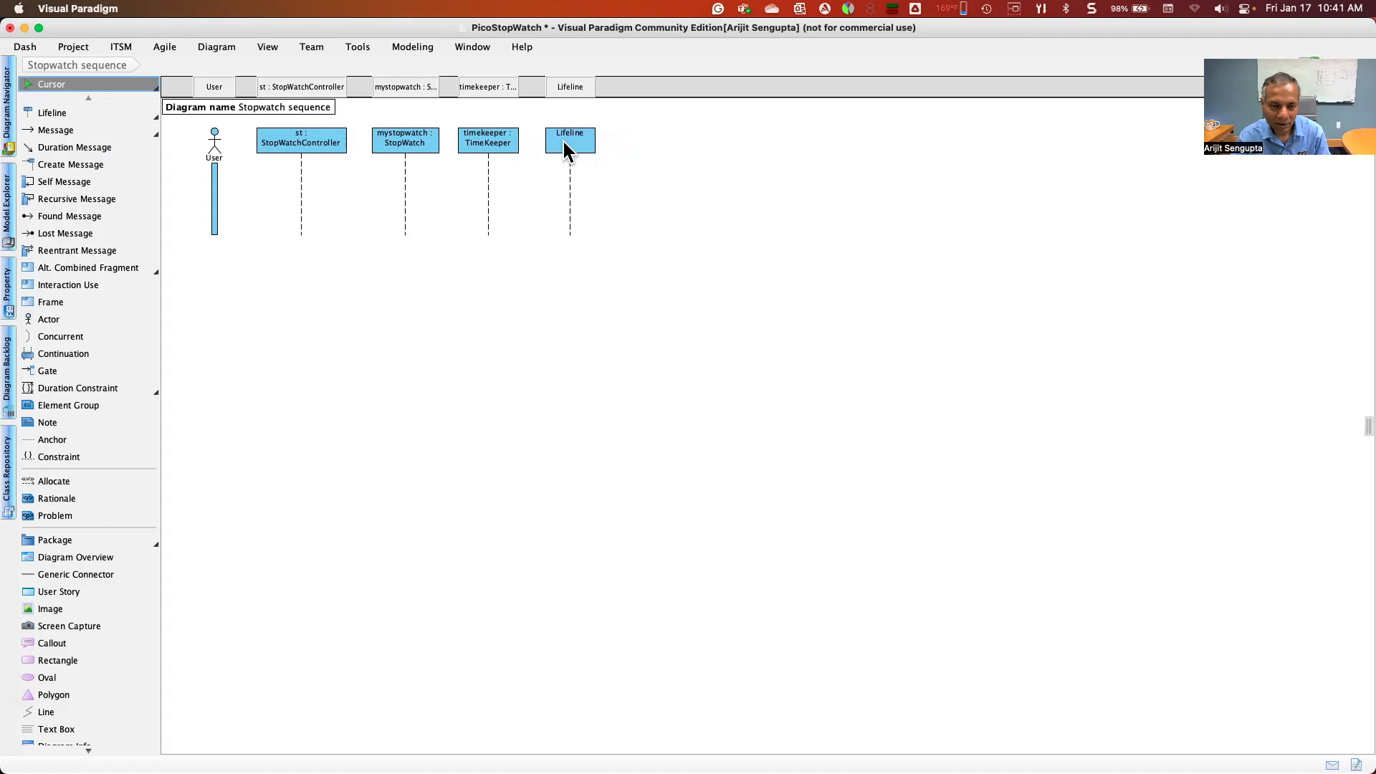
pyautogui.rightClick(562, 139)
pyautogui.moveTo(640, 194)
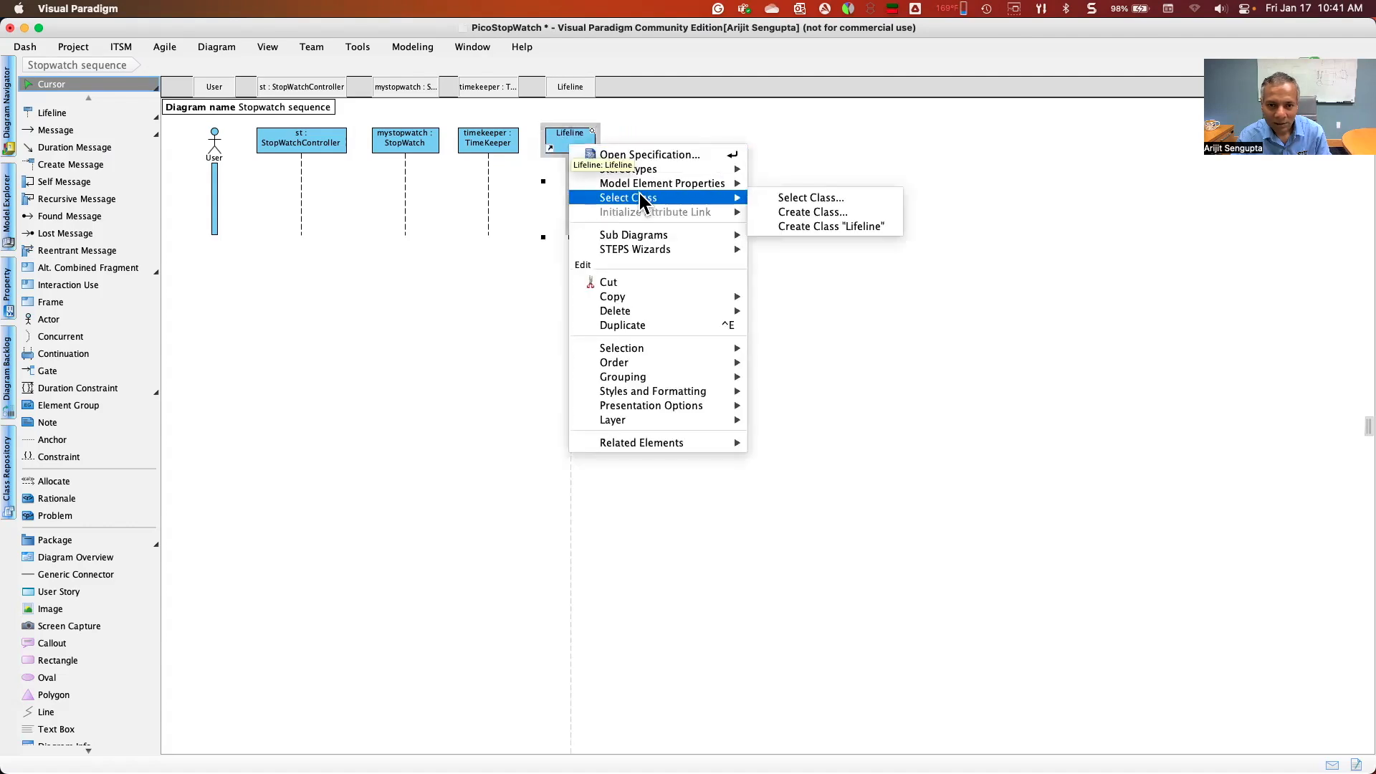
pyautogui.click(808, 198)
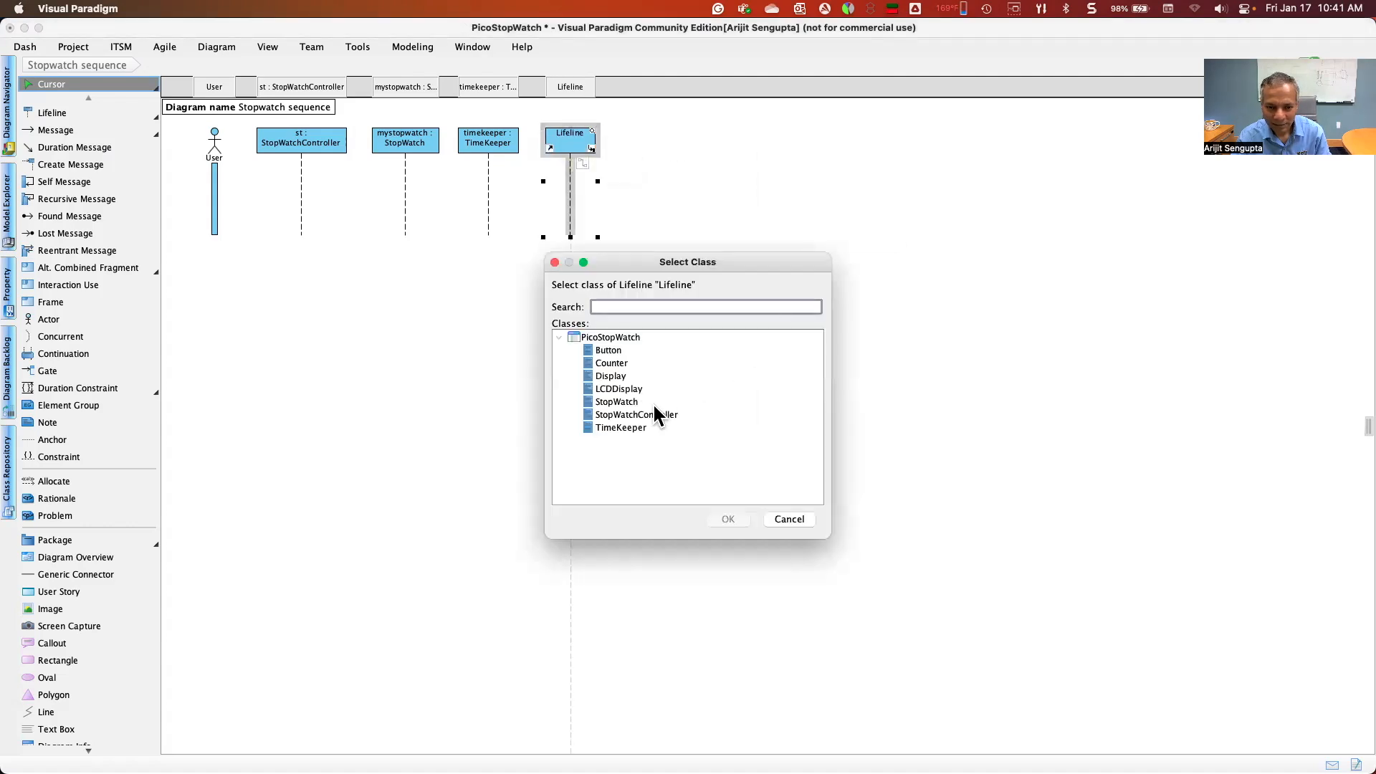
pyautogui.click(624, 390)
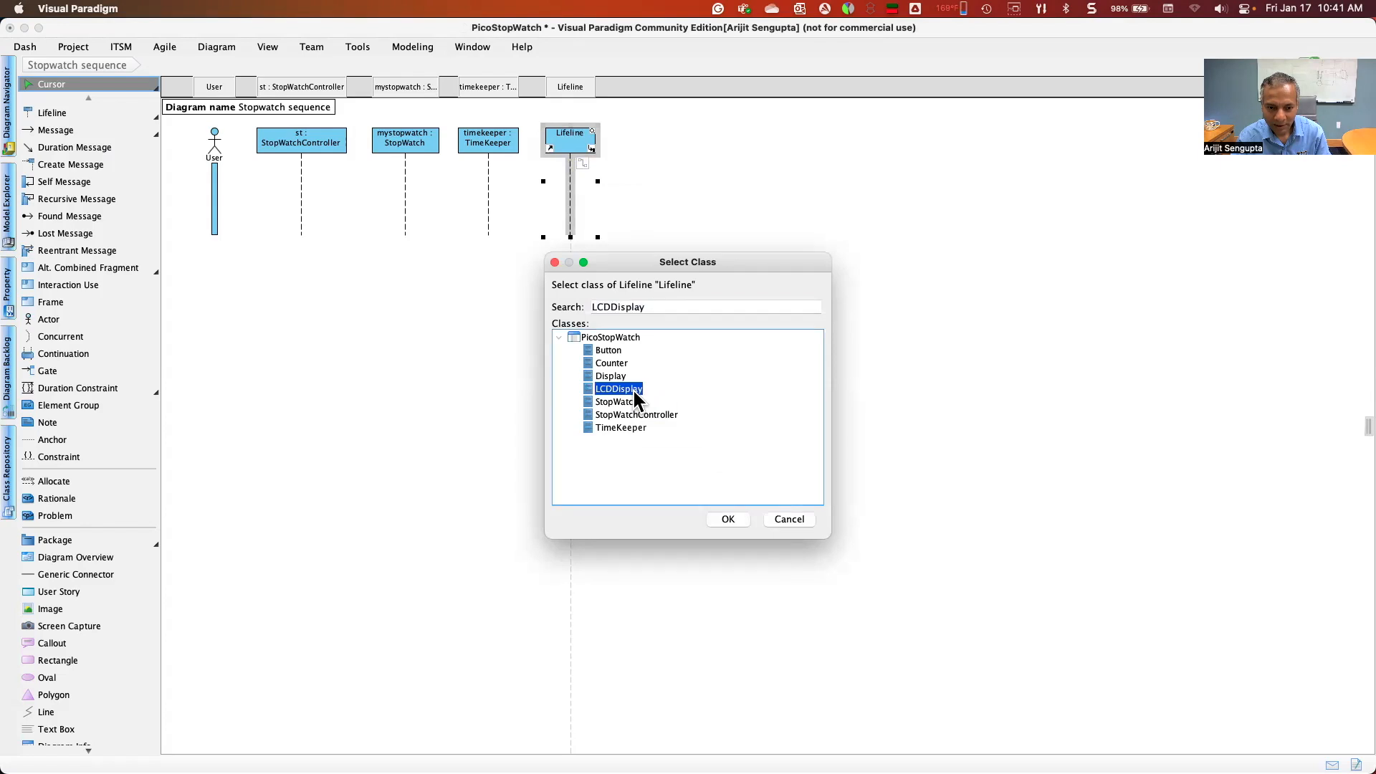
pyautogui.doubleClick(635, 392)
# Name the LCDDisplay lifeline display after checking StopwatchController.py in Wokwi, and widen it to fit the name
pyautogui.press('super+Tab')
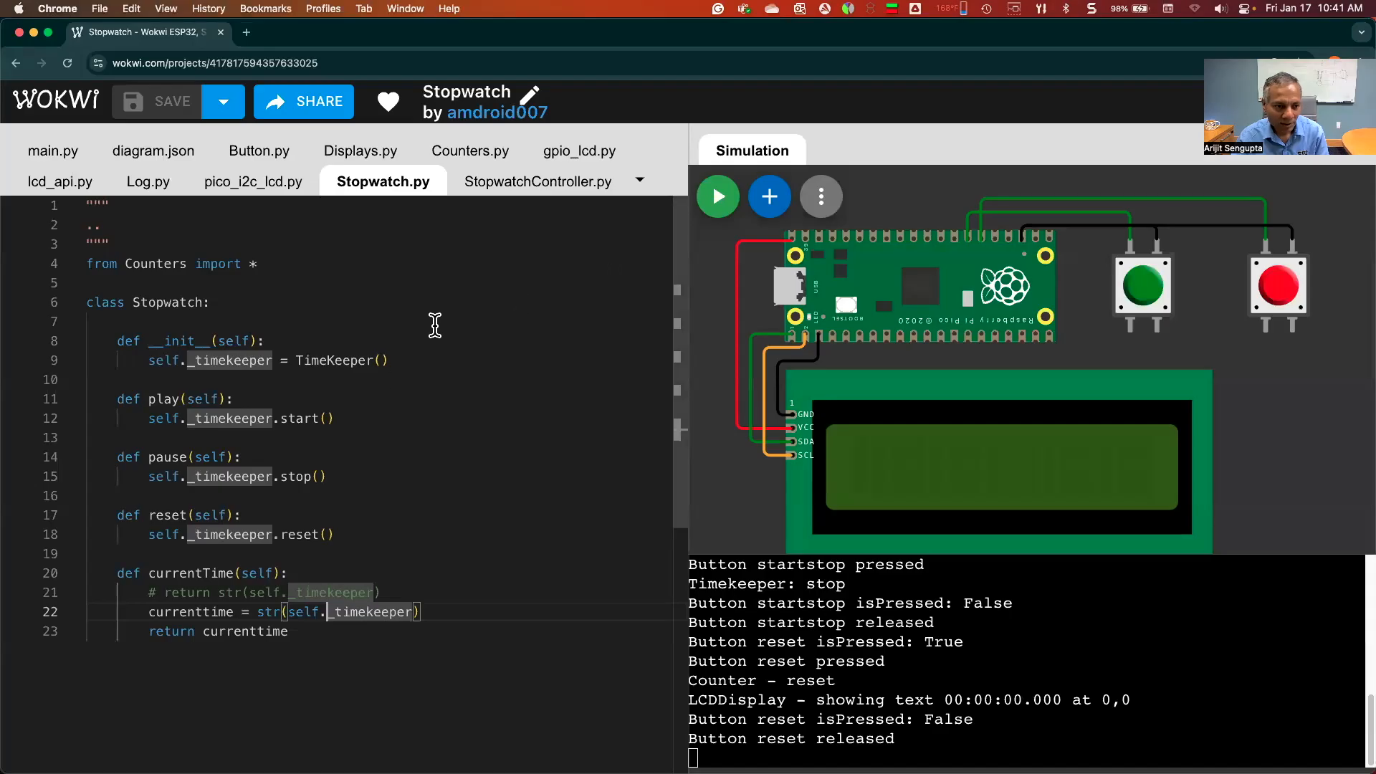
pyautogui.click(550, 182)
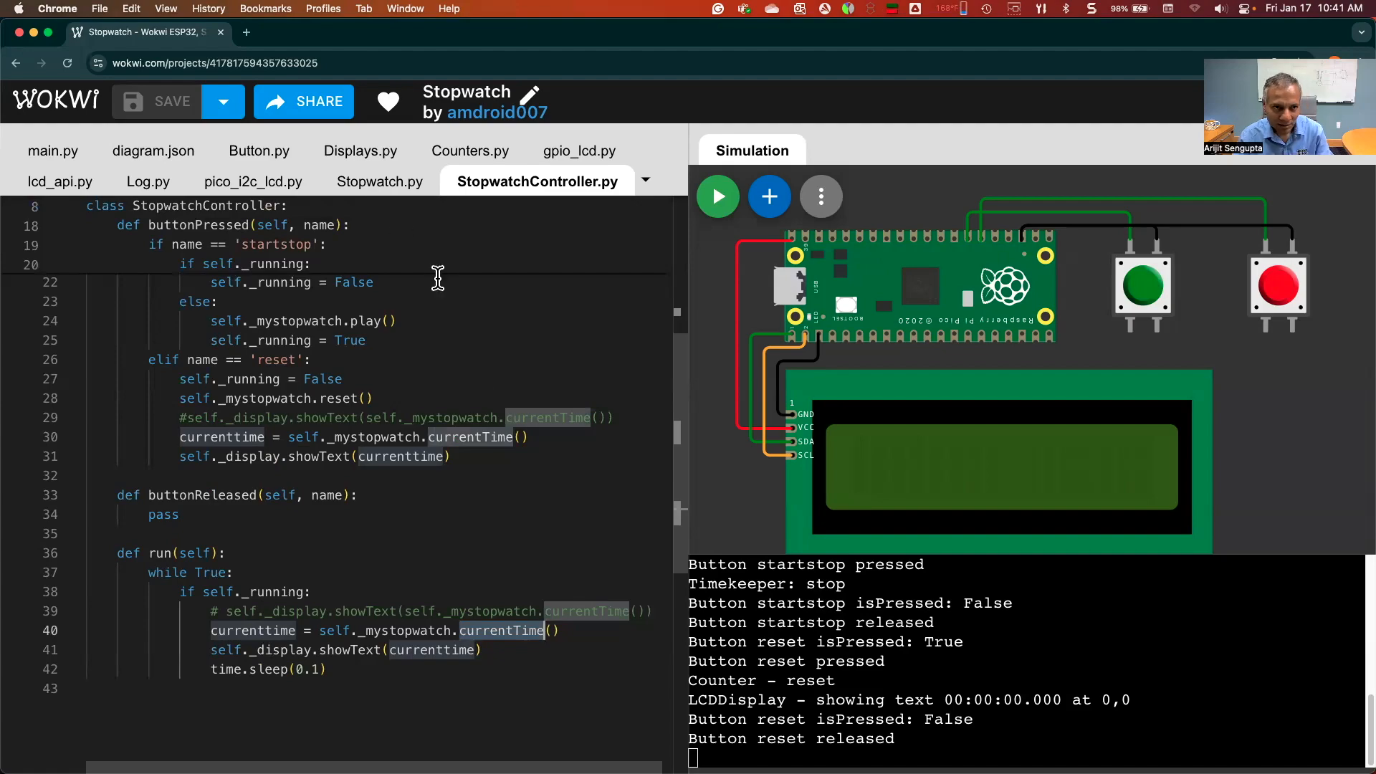
pyautogui.press('super+Tab')
pyautogui.doubleClick(560, 138)
pyautogui.write('display : LCDDisplay')
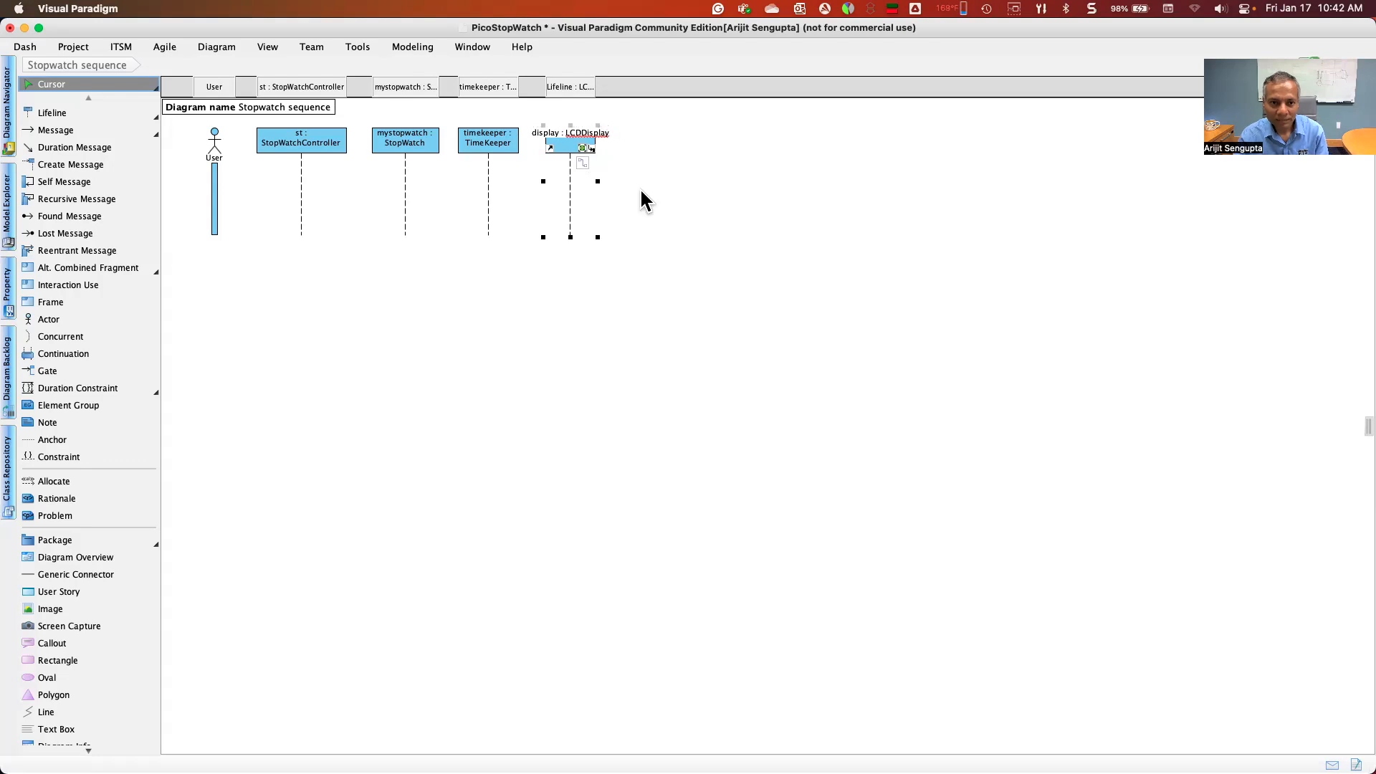
pyautogui.click(674, 231)
pyautogui.click(592, 147)
pyautogui.moveTo(599, 181); pyautogui.dragTo(573, 145)
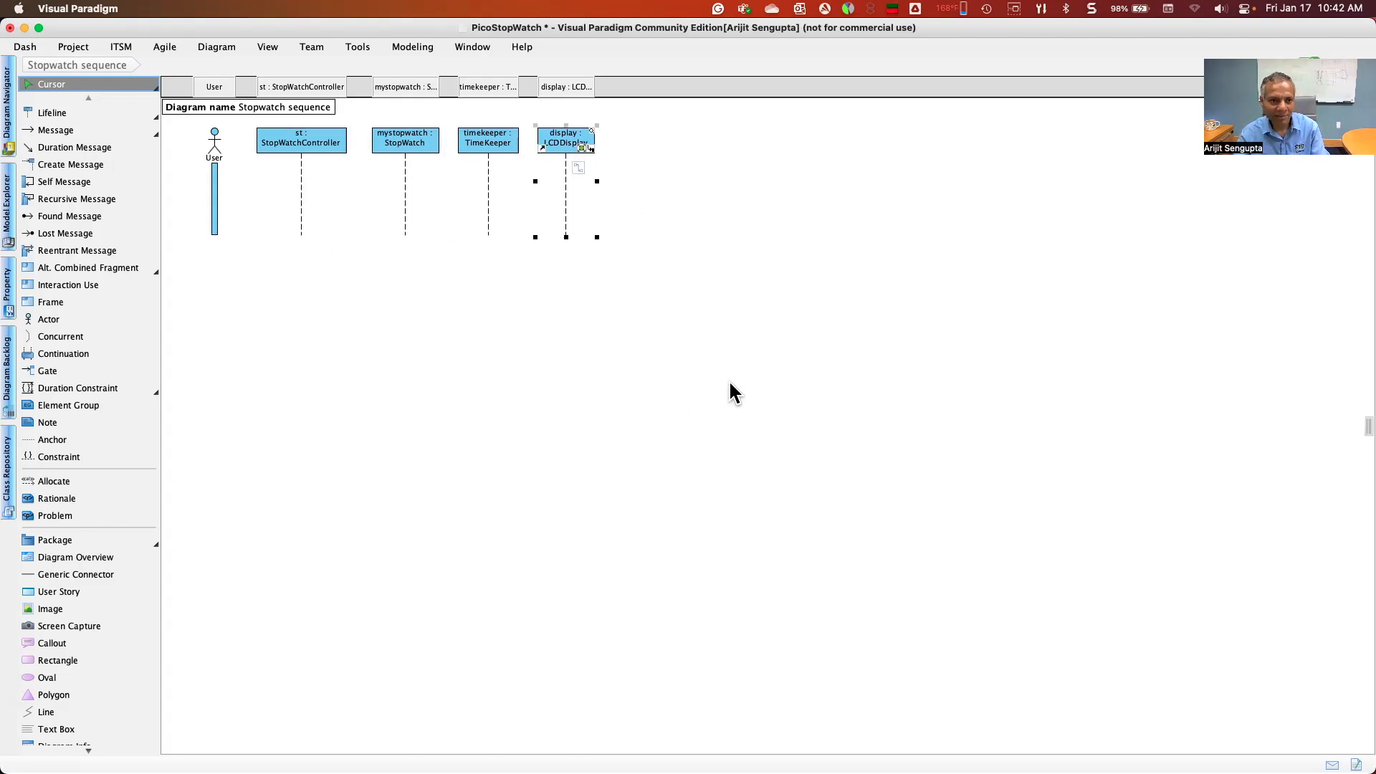
pyautogui.click(859, 310)
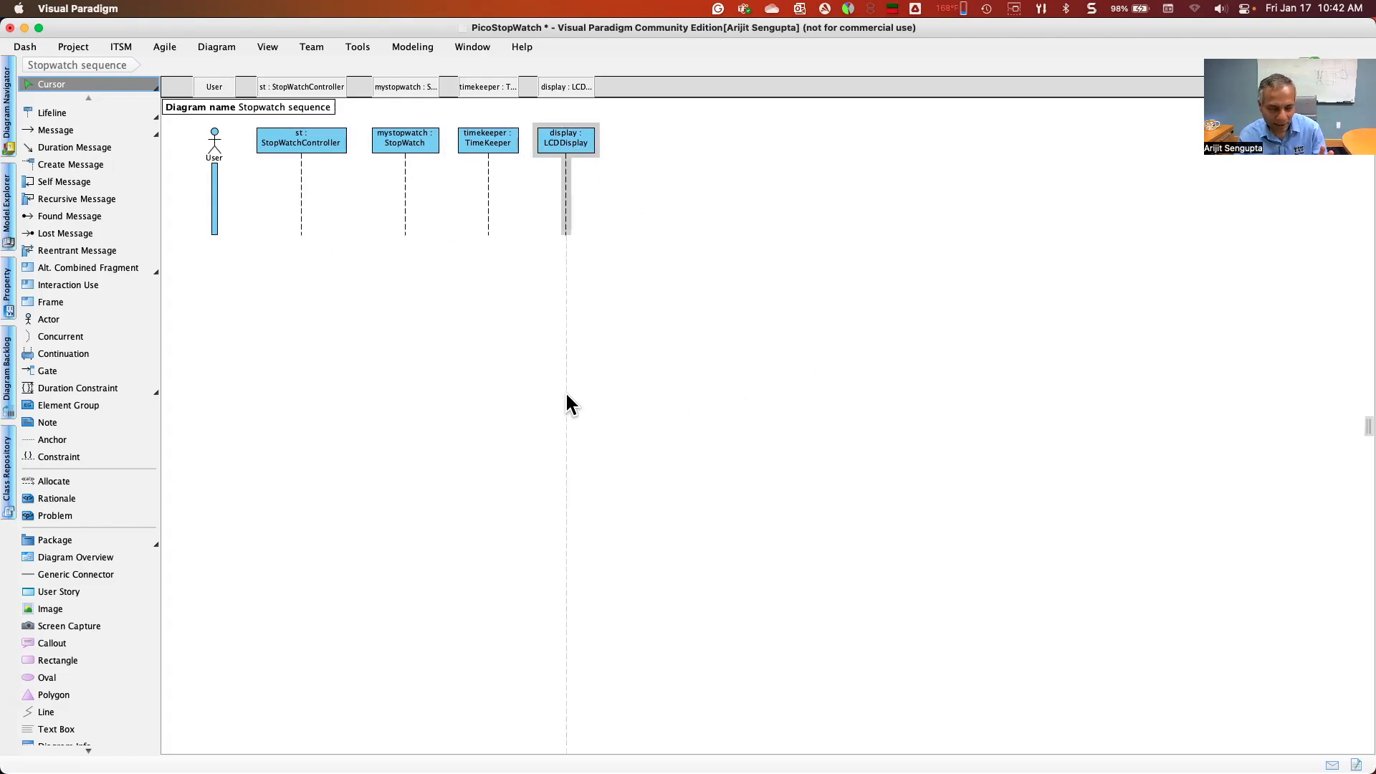
# Add a loop combined fragment covering the st, mystopwatch, timekeeper and display lifelines, and move it up closer to the lifeline heads
pyautogui.press('super+Tab')
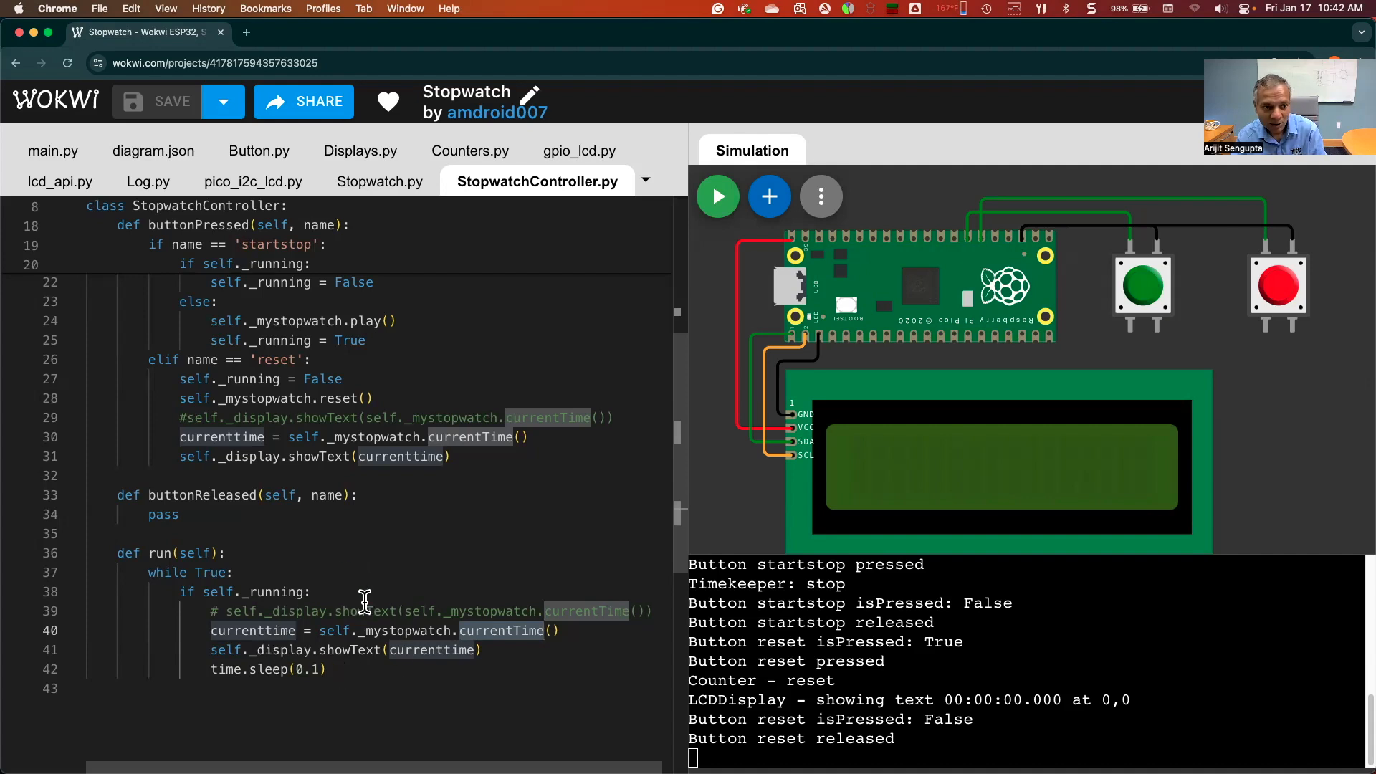
pyautogui.press('super+Tab')
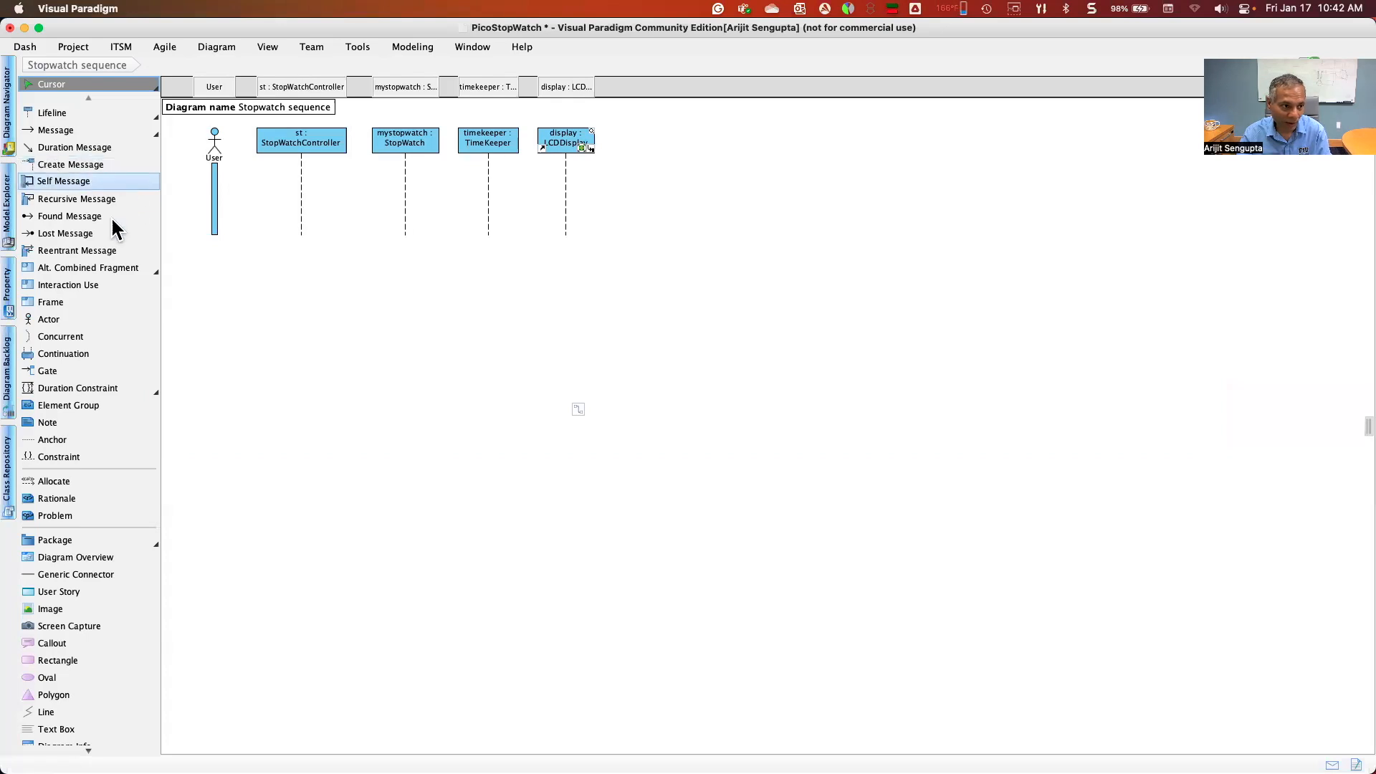
pyautogui.click(158, 269)
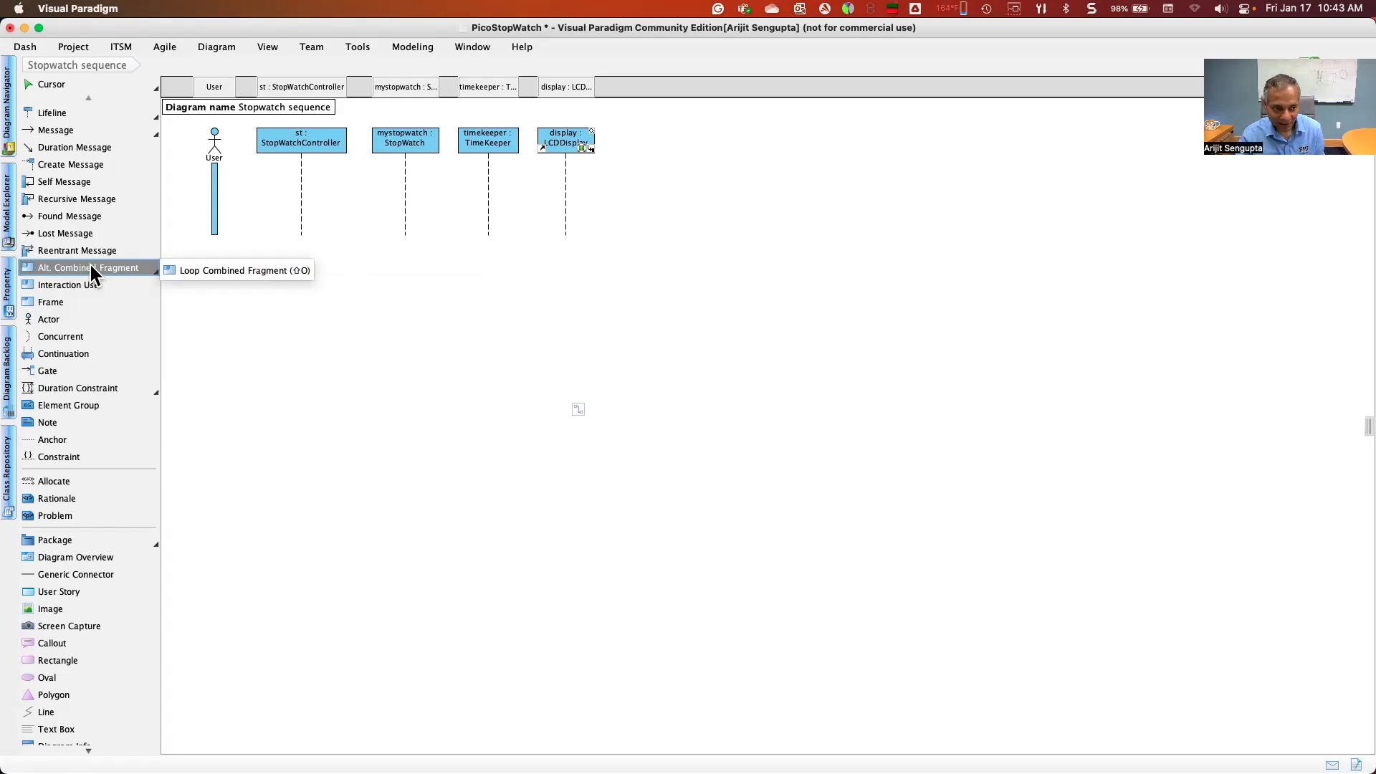
pyautogui.click(201, 271)
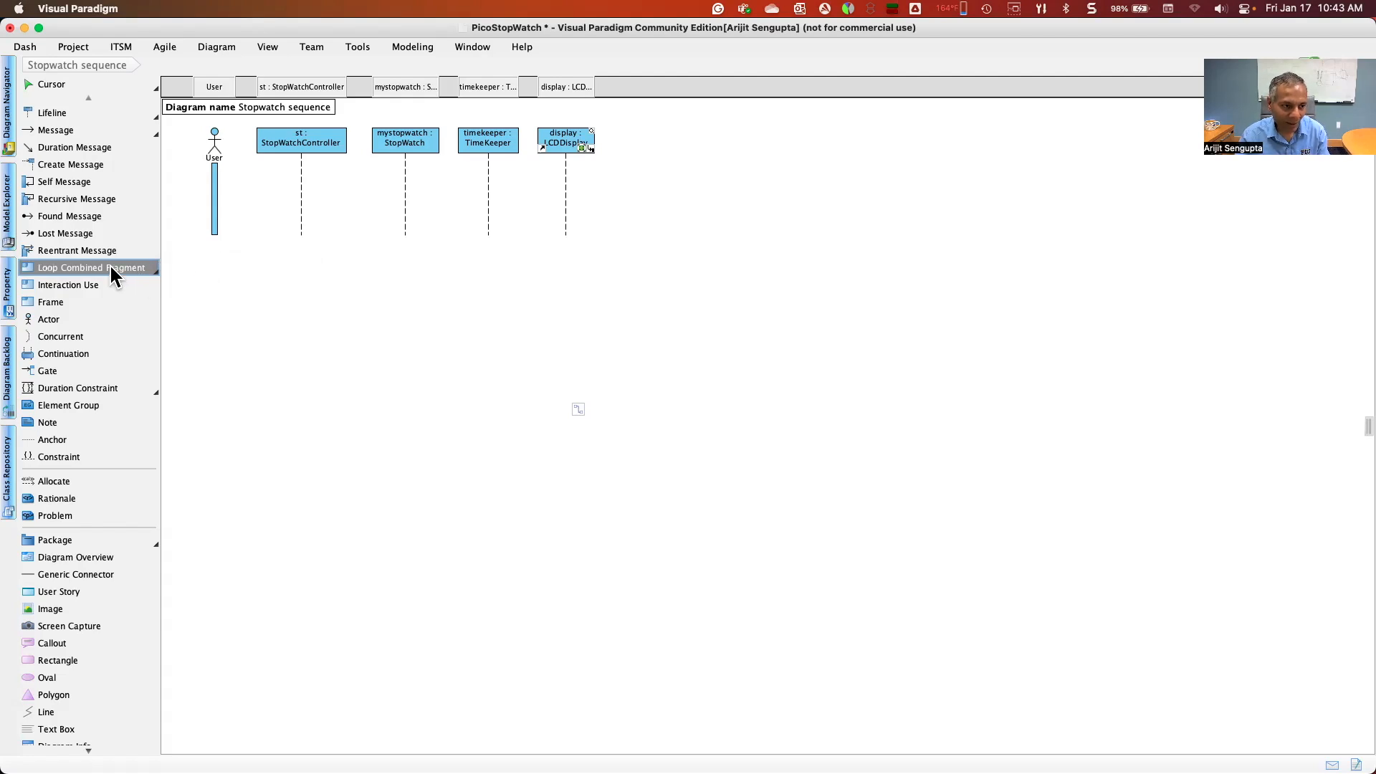
pyautogui.click(257, 185)
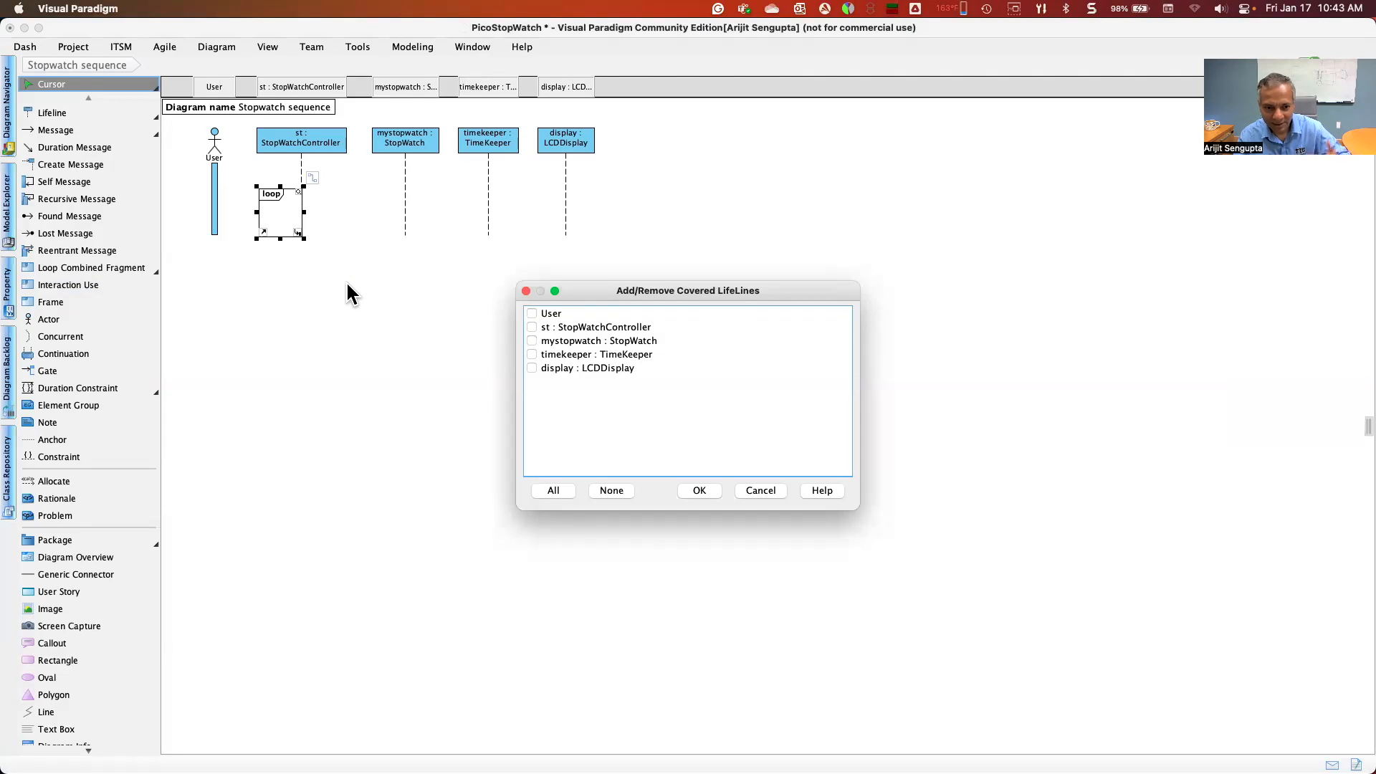
pyautogui.click(532, 328)
pyautogui.click(532, 341)
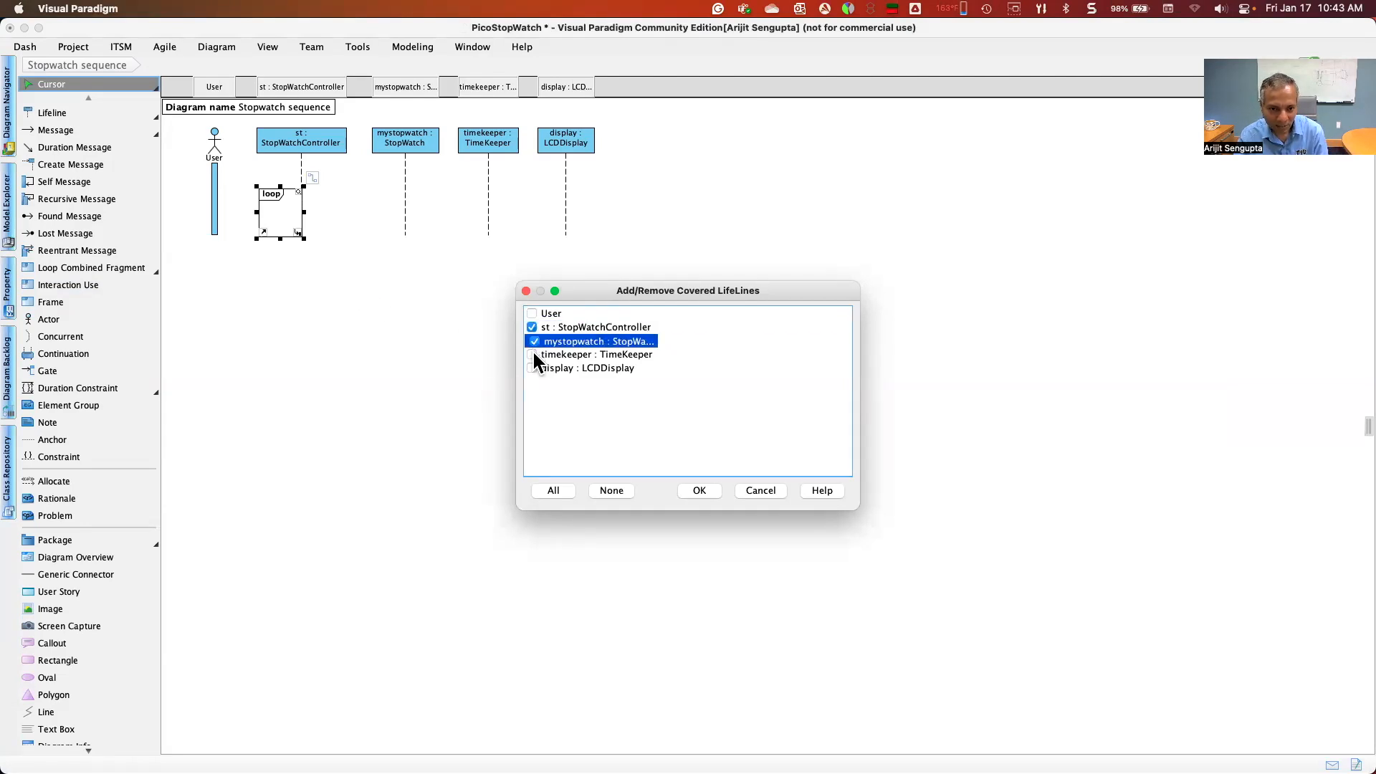
pyautogui.click(532, 354)
pyautogui.click(532, 368)
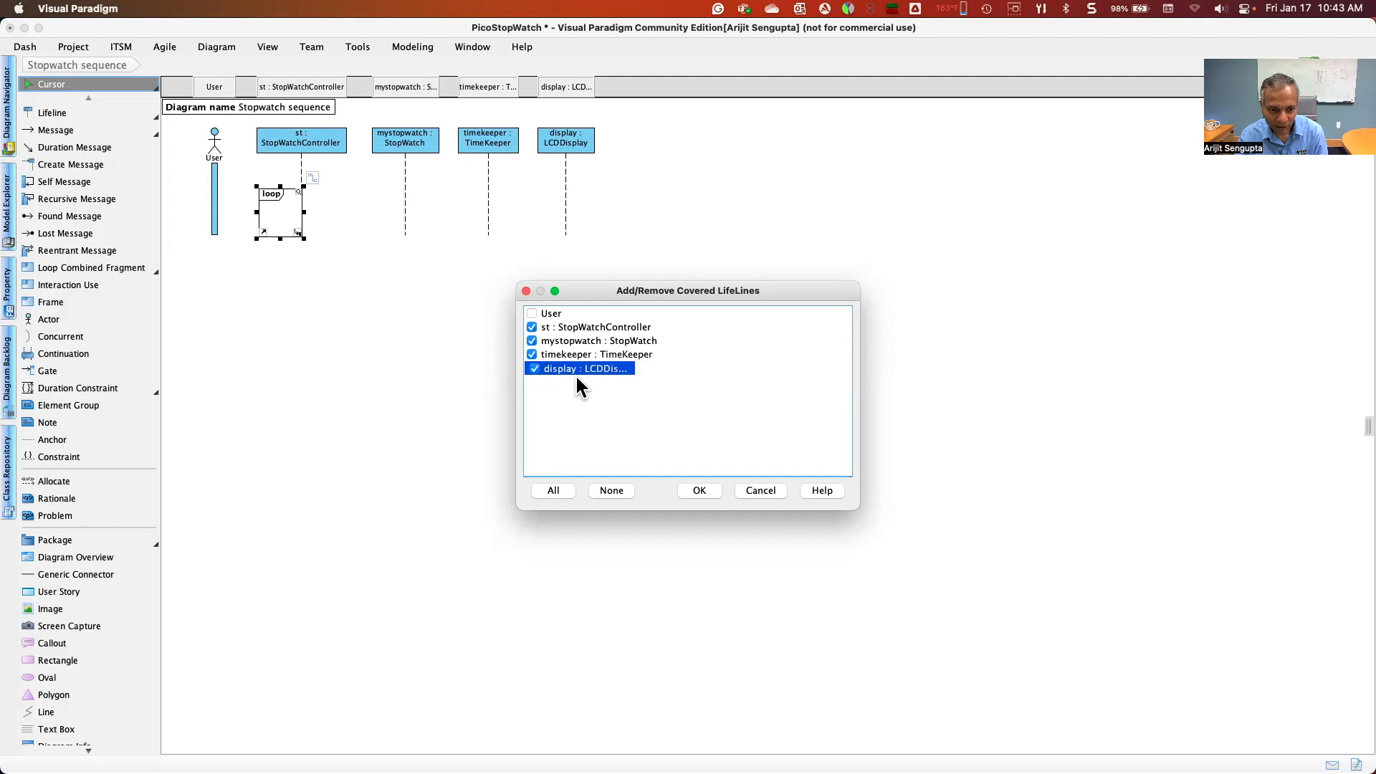
pyautogui.click(699, 492)
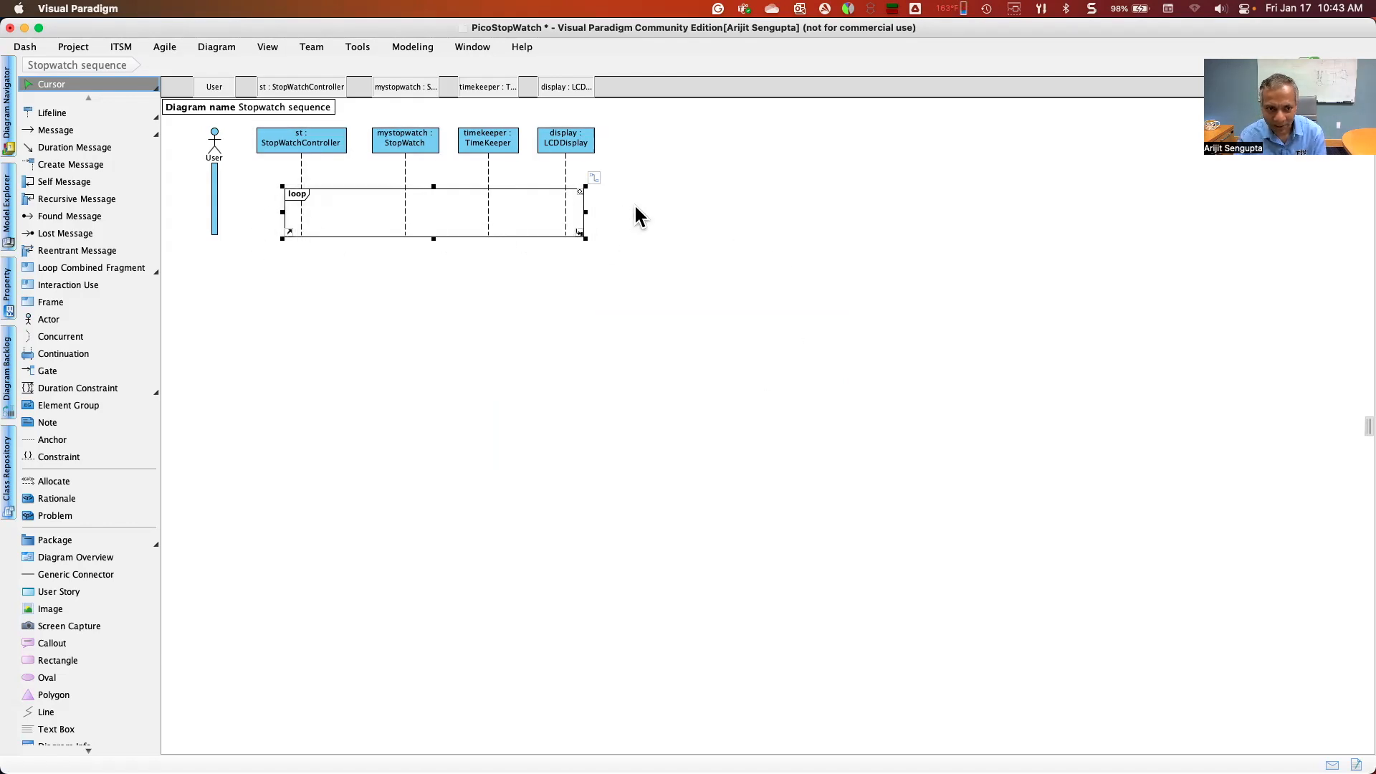
pyautogui.click(337, 189)
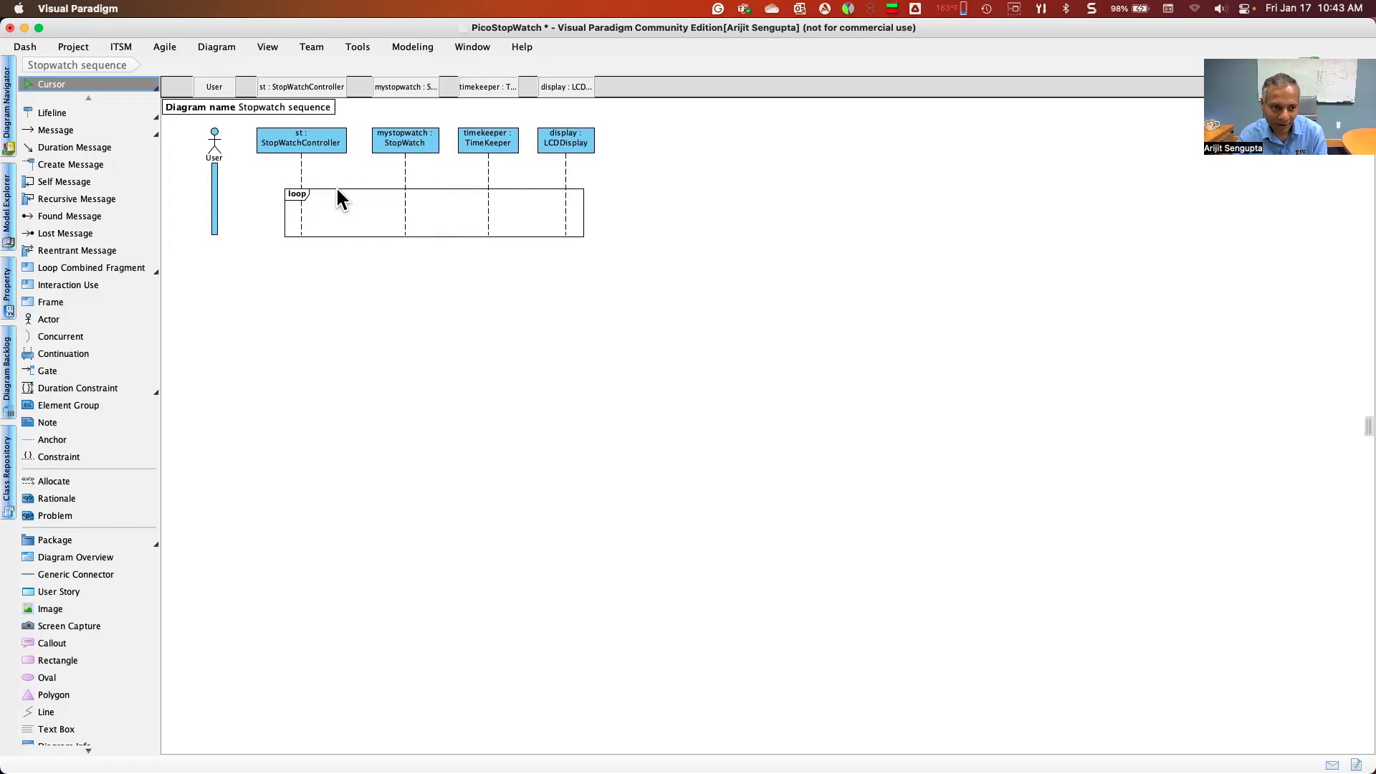
pyautogui.moveTo(308, 194); pyautogui.dragTo(306, 179)
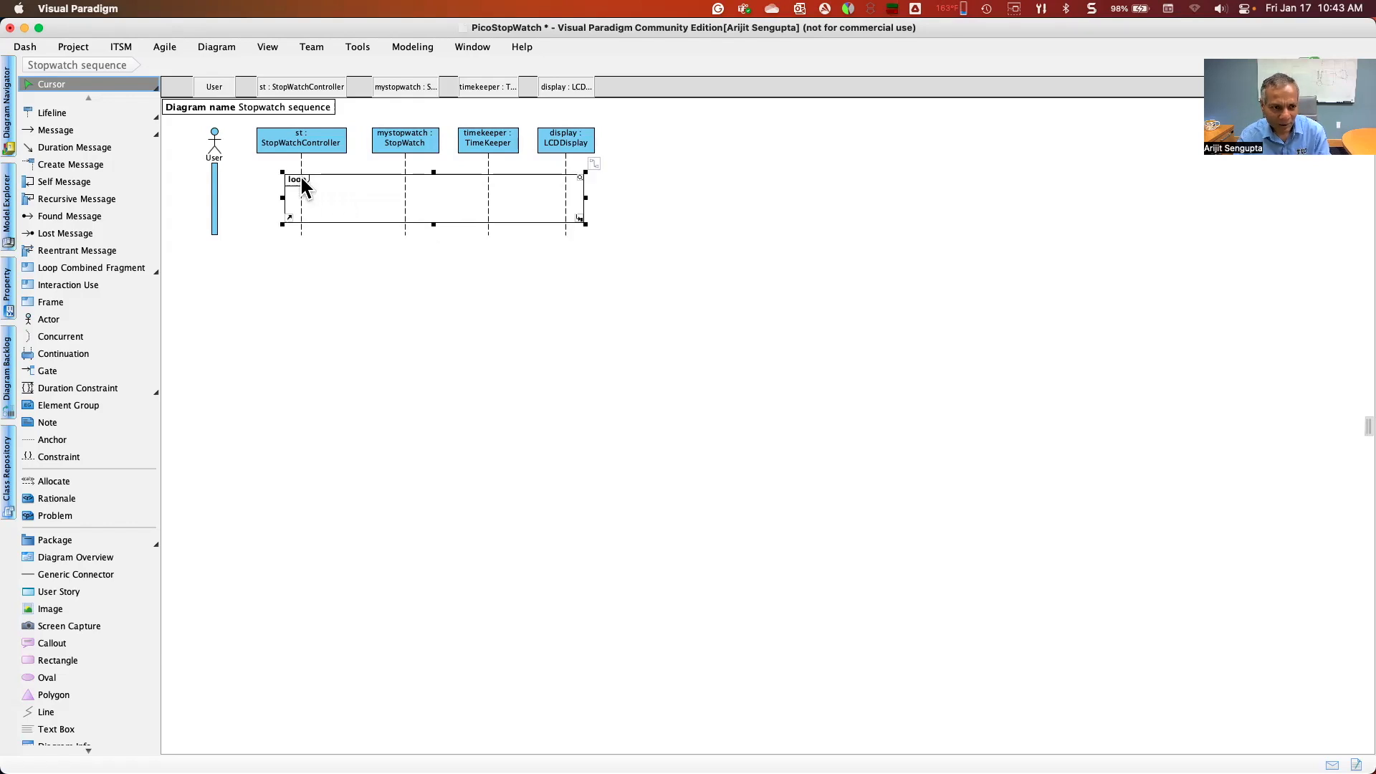
# Set the loop fragment's operand constraint to True and extend the fragment downward to make room for its contents
pyautogui.rightClick(301, 179)
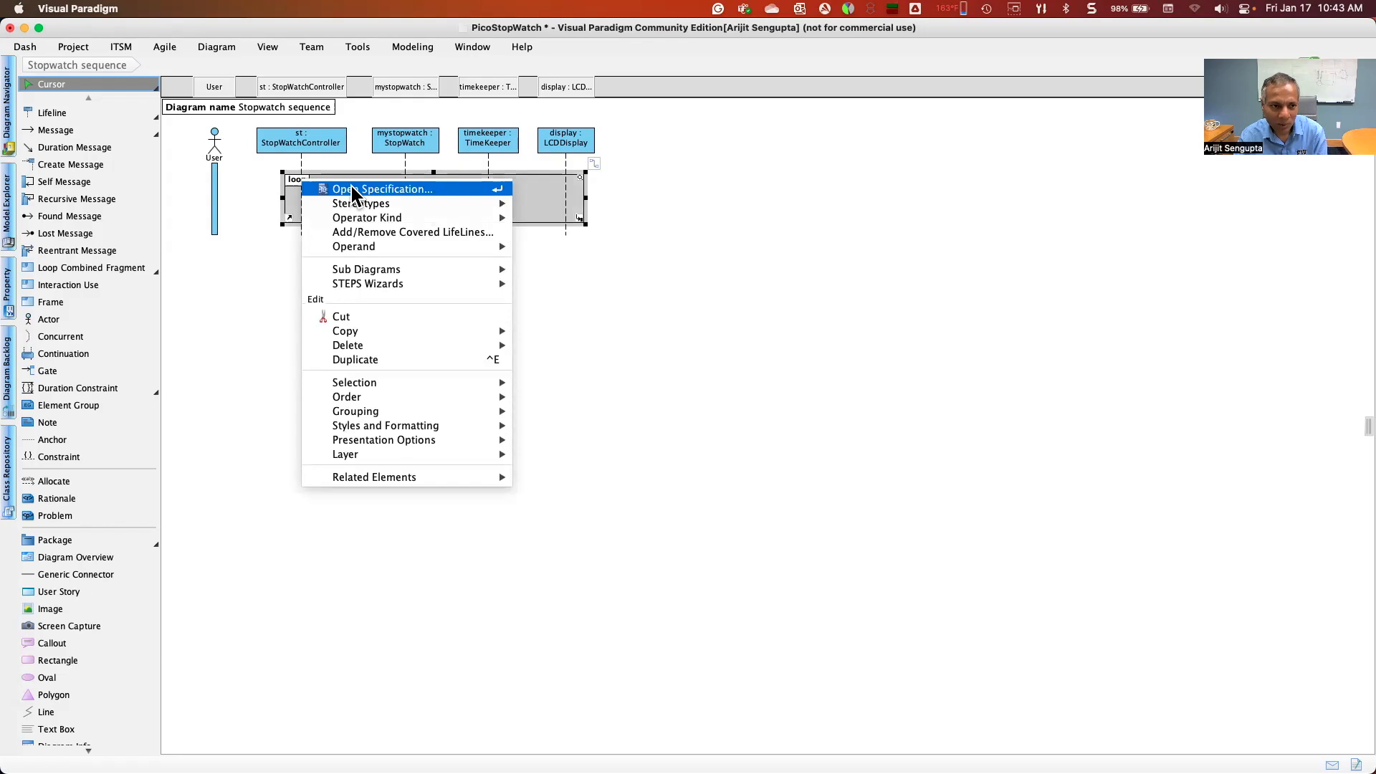
pyautogui.moveTo(369, 244)
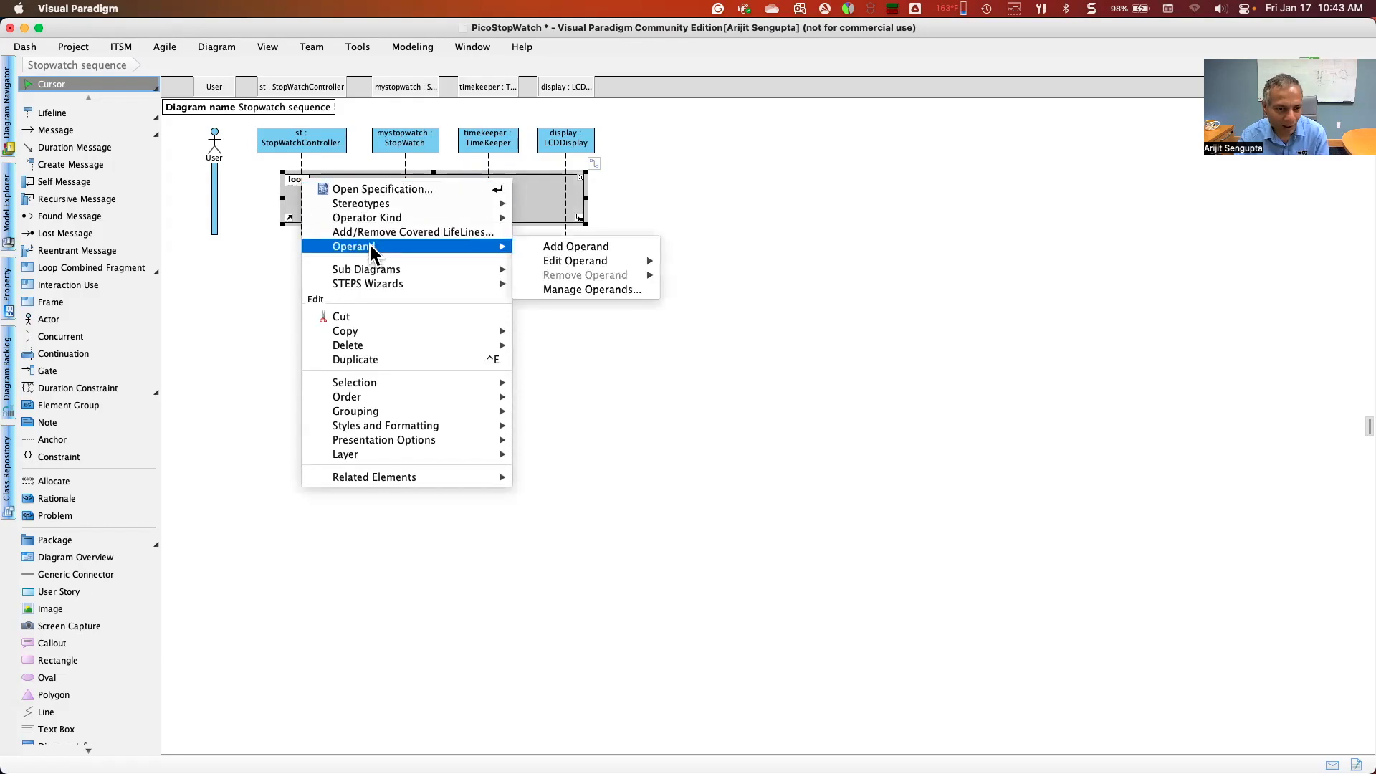
pyautogui.moveTo(578, 258)
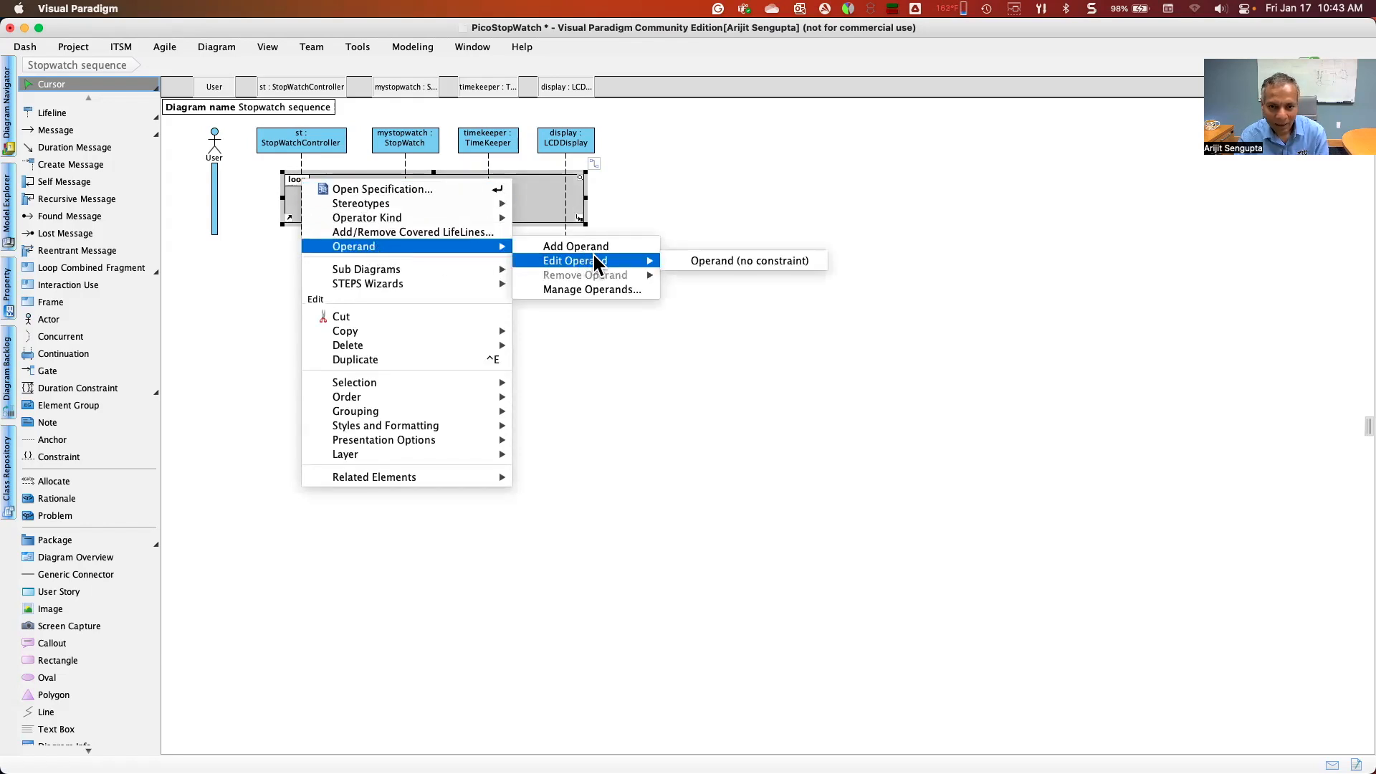
pyautogui.click(701, 262)
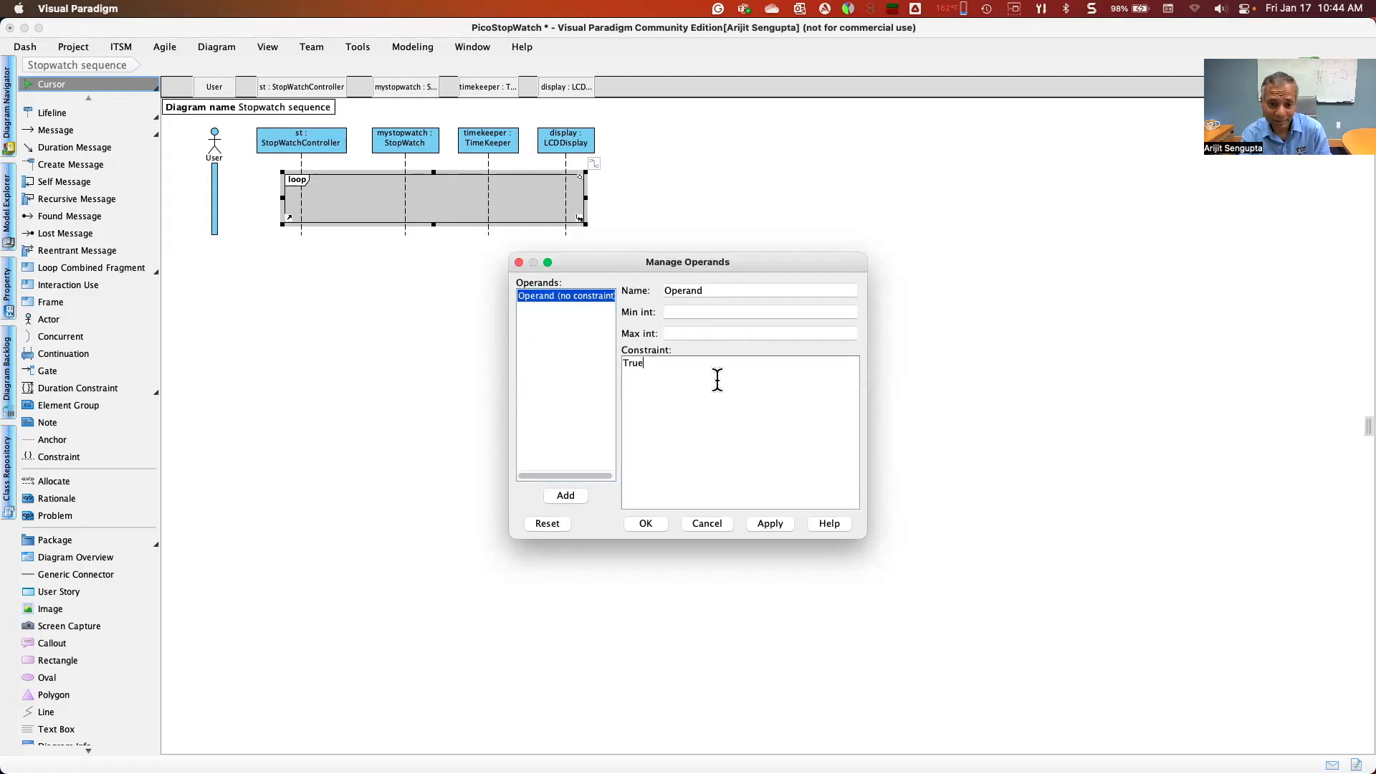
pyautogui.click(647, 524)
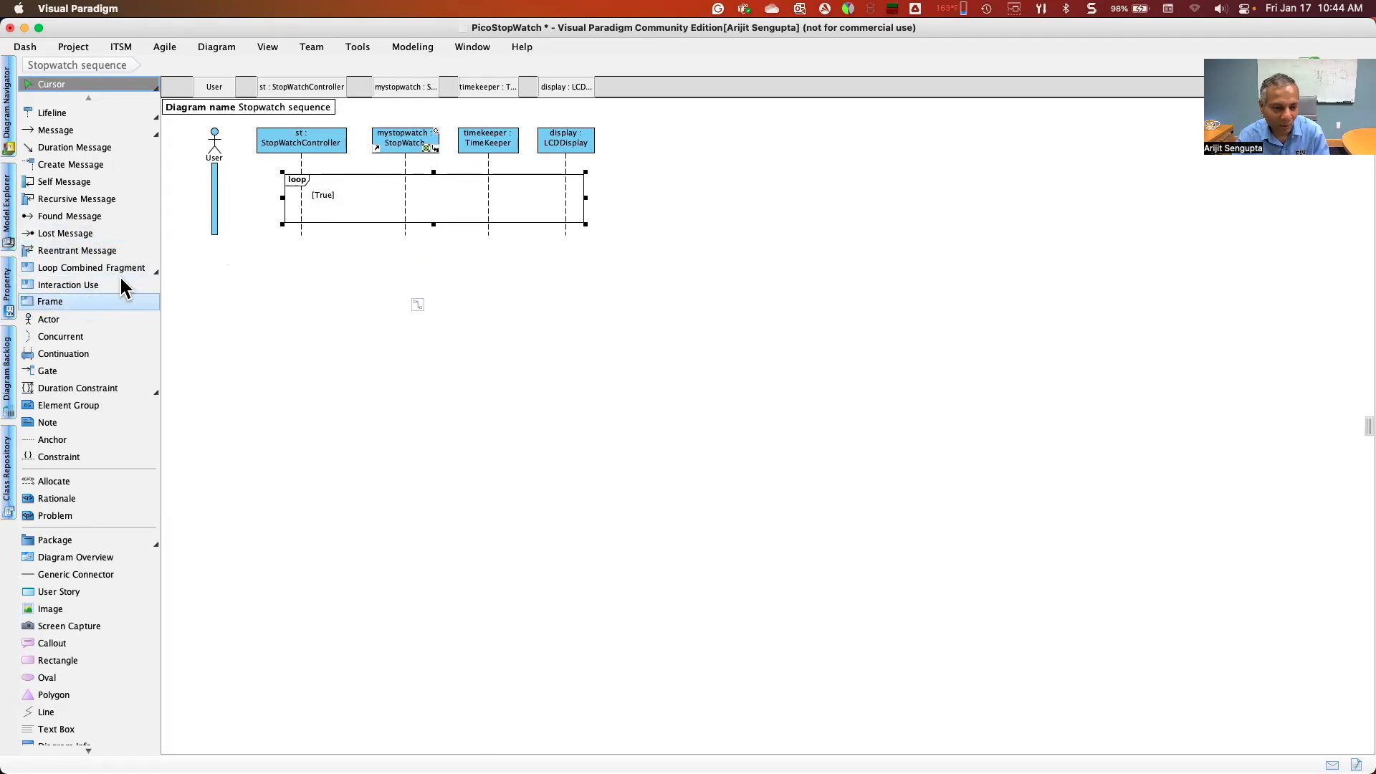
pyautogui.moveTo(433, 225); pyautogui.dragTo(436, 389)
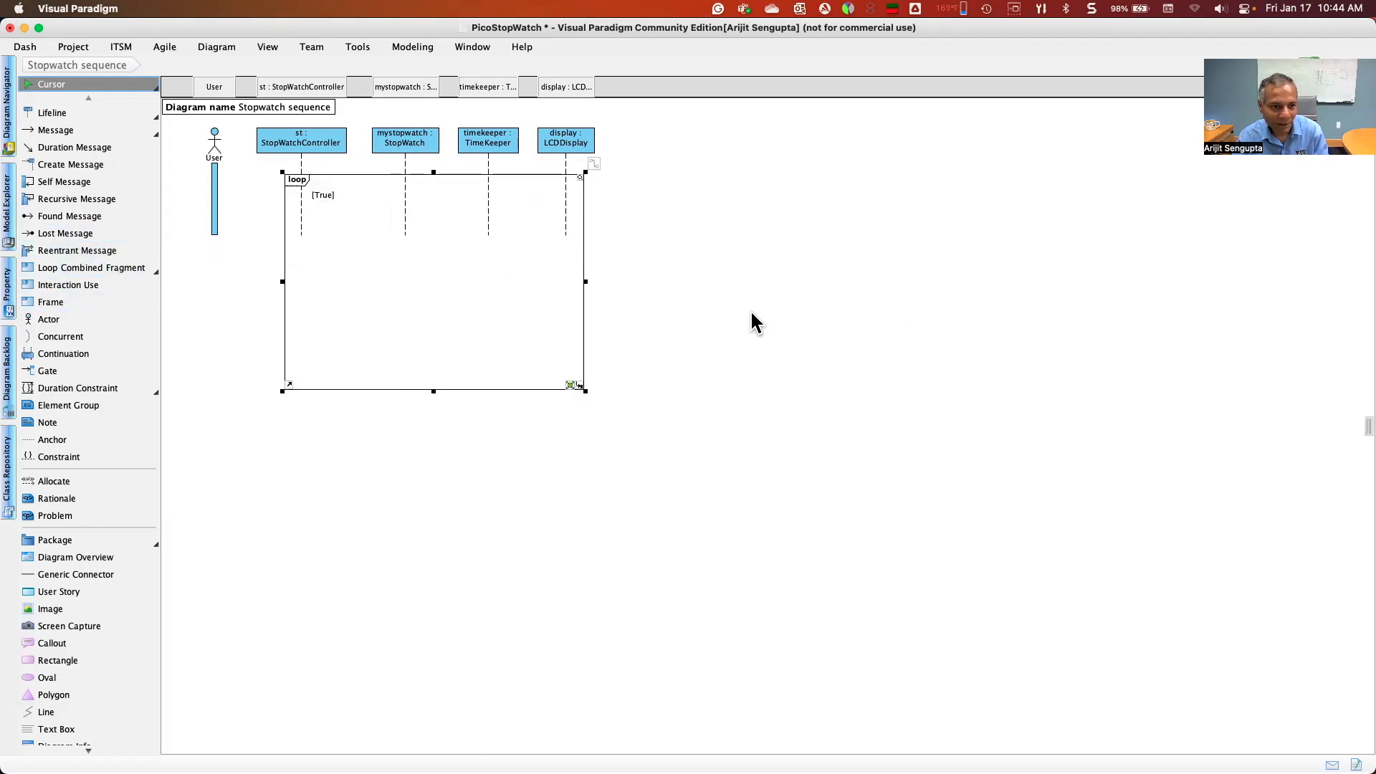
# Add an alt combined fragment covering the st, mystopwatch, timekeeper and display lifelines, and move it inside the loop below the True constraint
pyautogui.press('super+Tab')
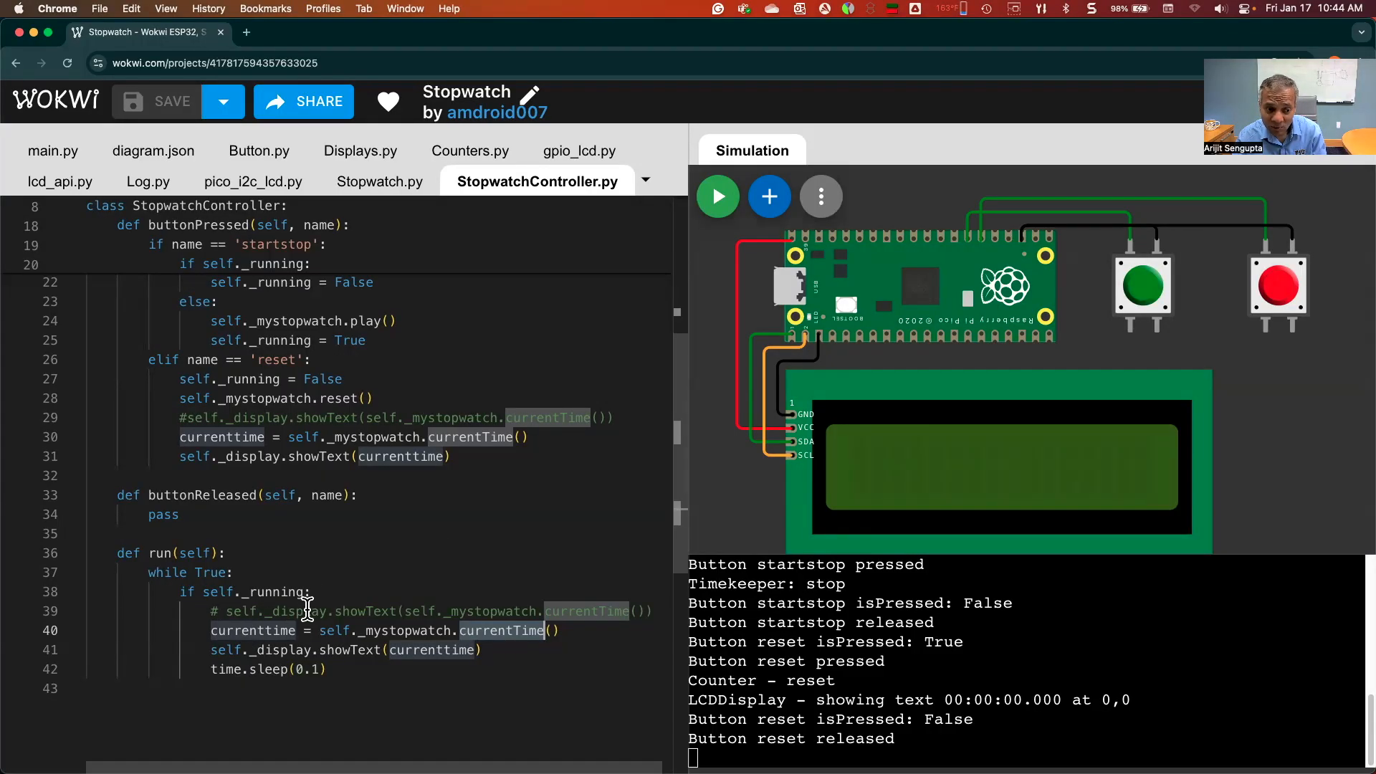
pyautogui.press('super+Tab')
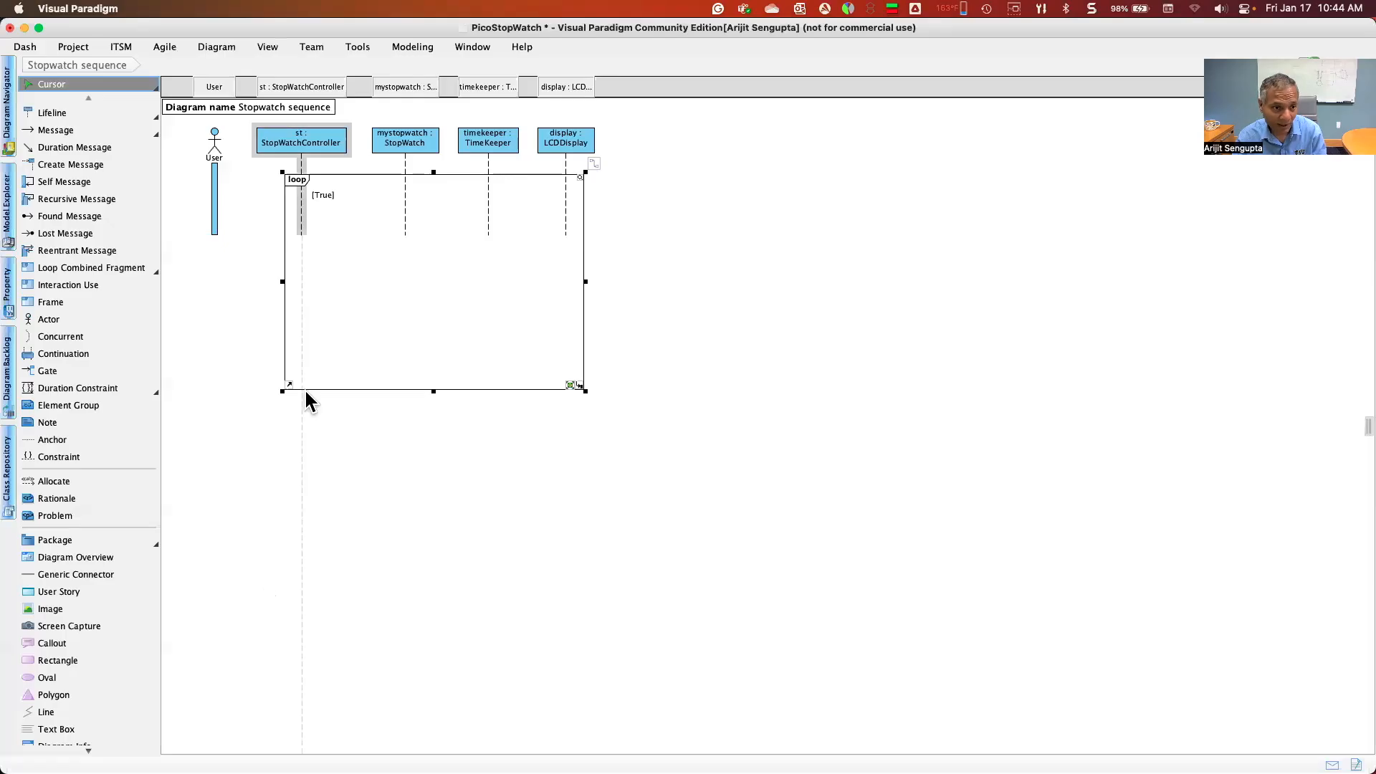
pyautogui.click(156, 272)
pyautogui.click(180, 273)
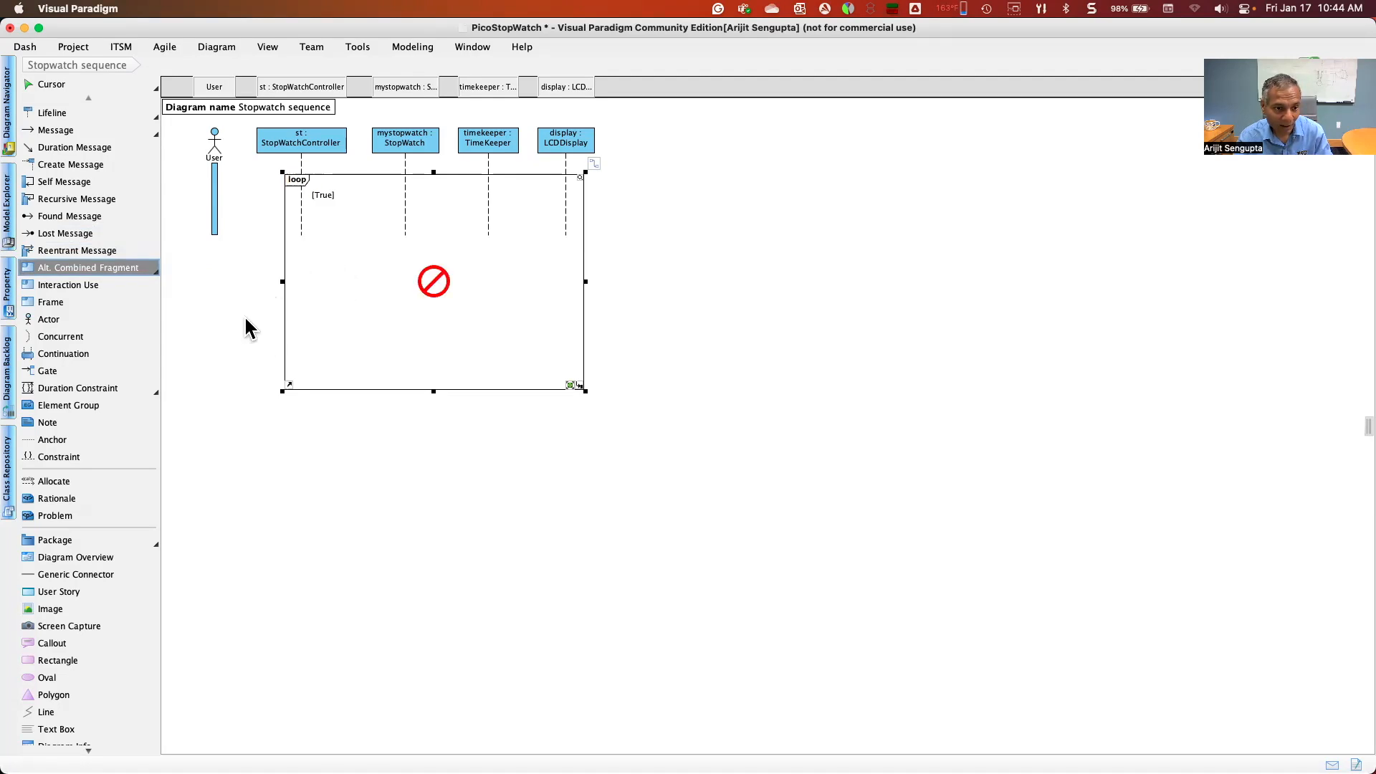
pyautogui.moveTo(251, 307); pyautogui.dragTo(298, 393)
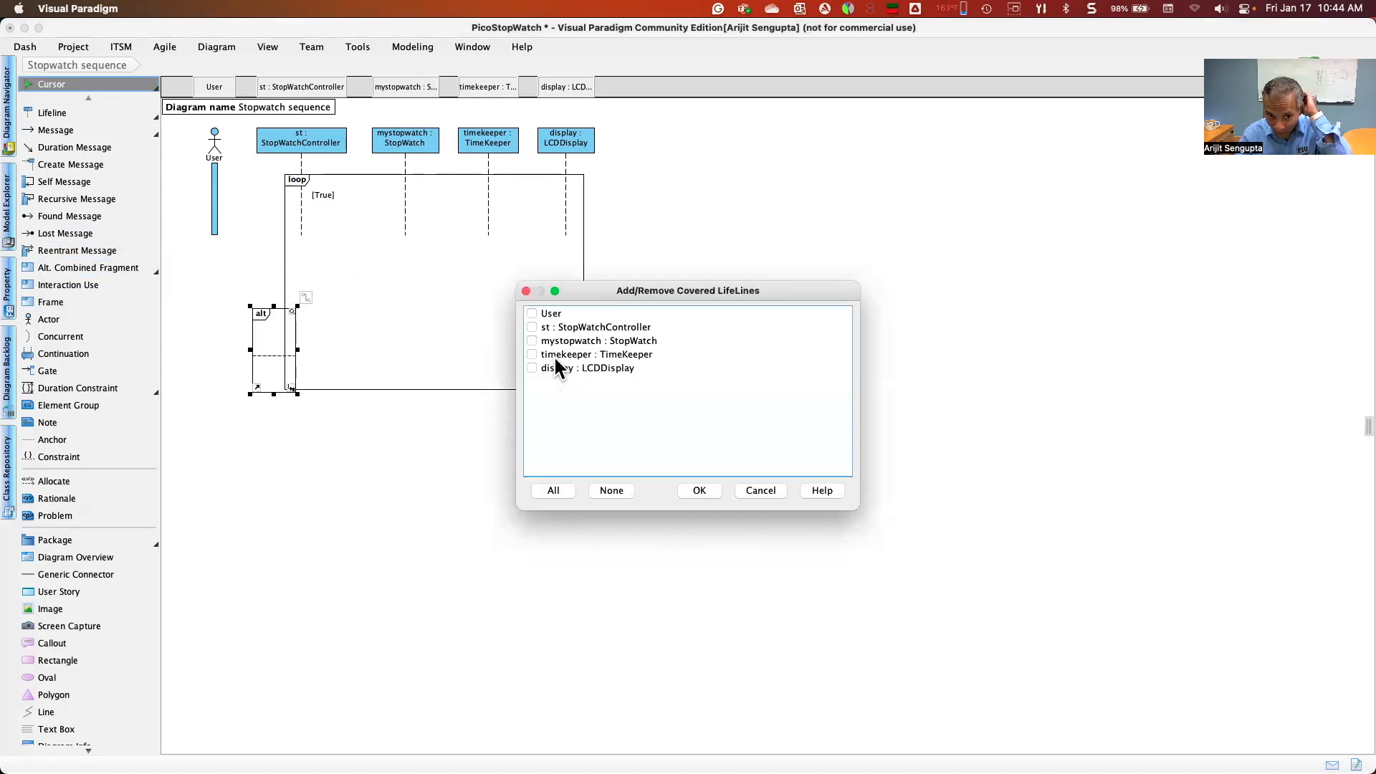
pyautogui.click(532, 328)
pyautogui.click(531, 340)
pyautogui.click(532, 354)
pyautogui.click(532, 368)
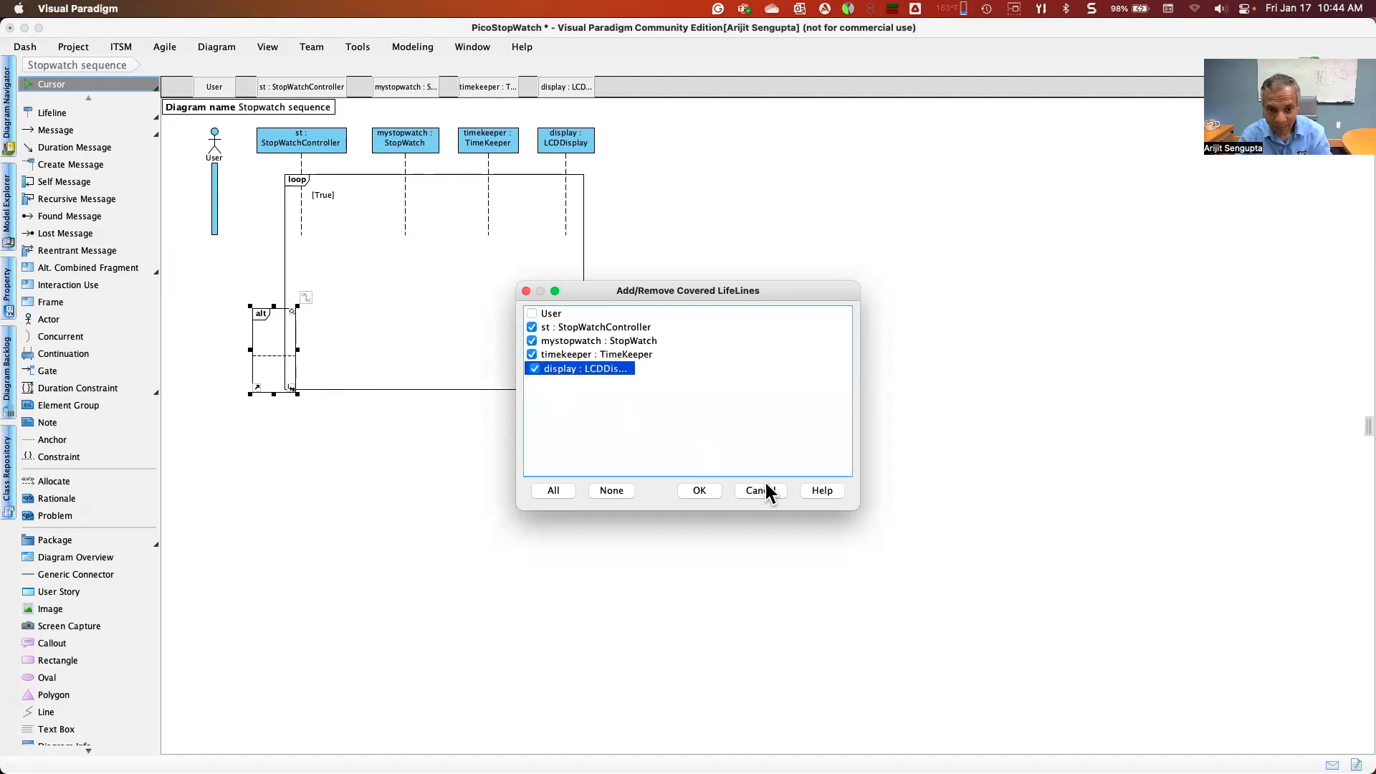
pyautogui.click(699, 493)
pyautogui.click(431, 429)
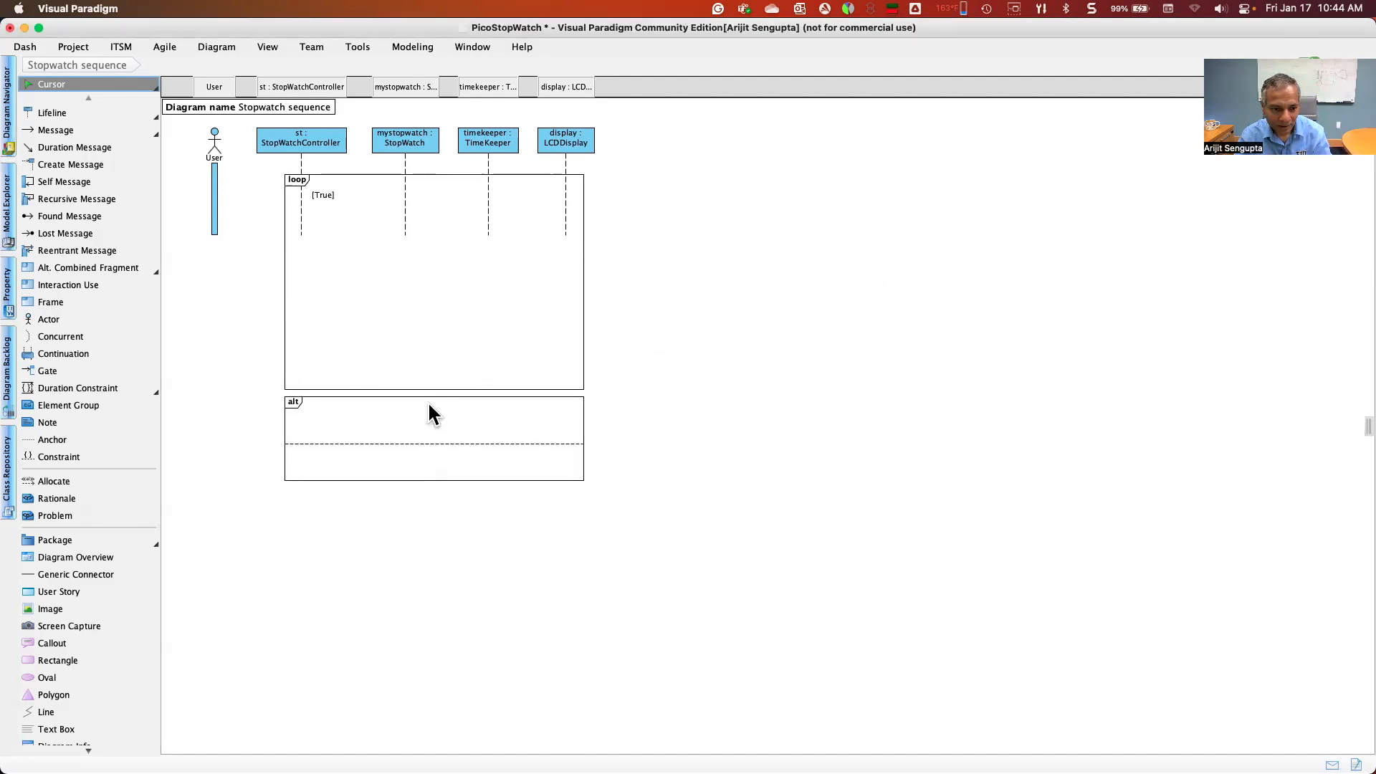
pyautogui.moveTo(290, 398); pyautogui.dragTo(316, 214)
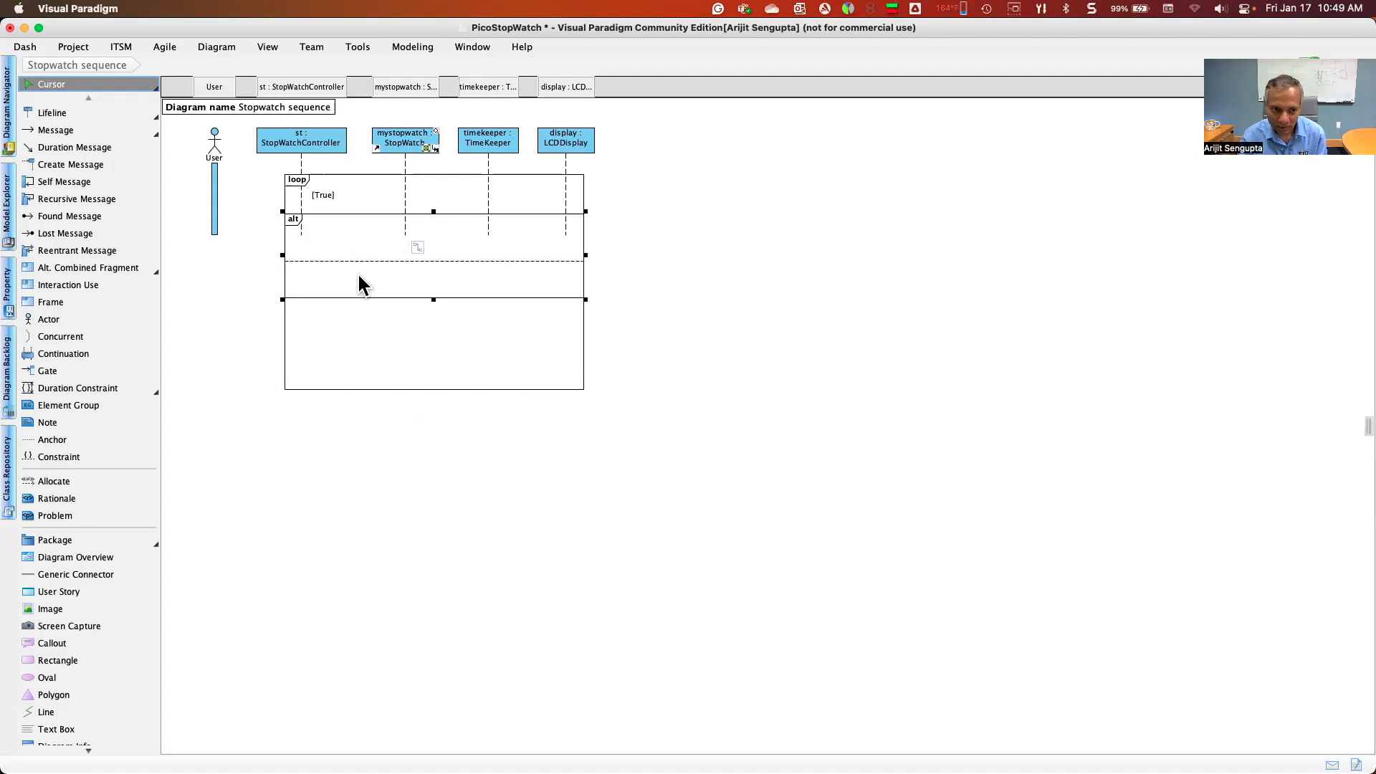
# Switch to Wokwi, examine the if condition in the run method of StopwatchController.py, and return to Visual Paradigm
pyautogui.press('super+Tab')
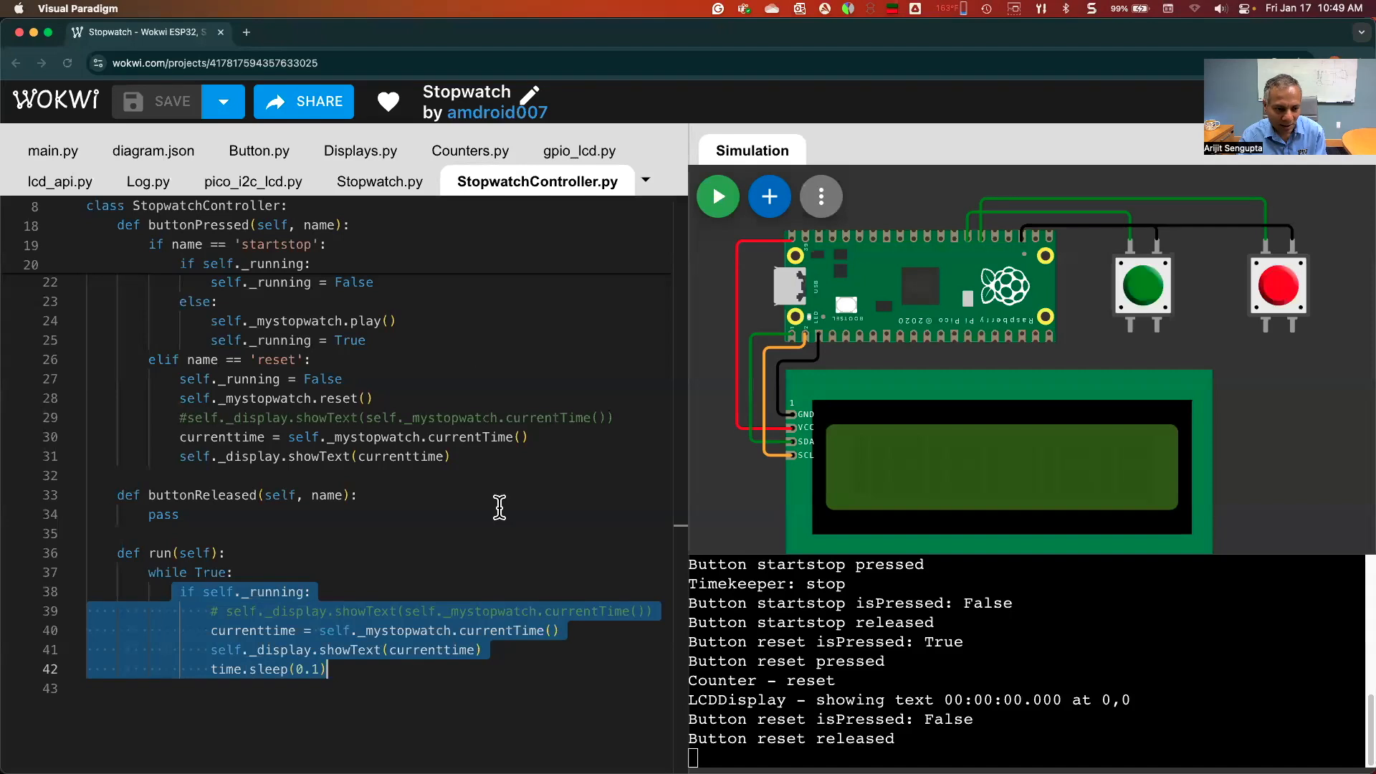
pyautogui.click(271, 606)
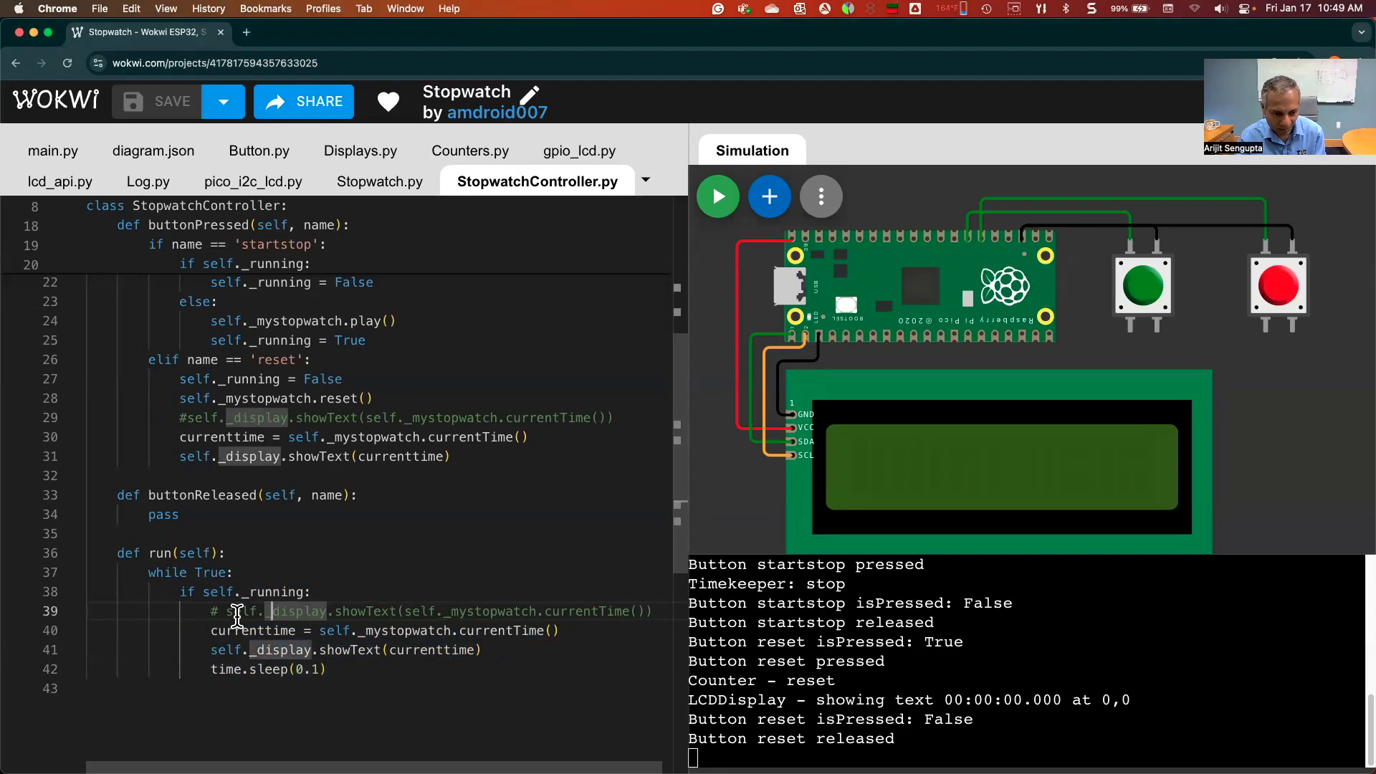
pyautogui.moveTo(203, 592); pyautogui.dragTo(314, 592)
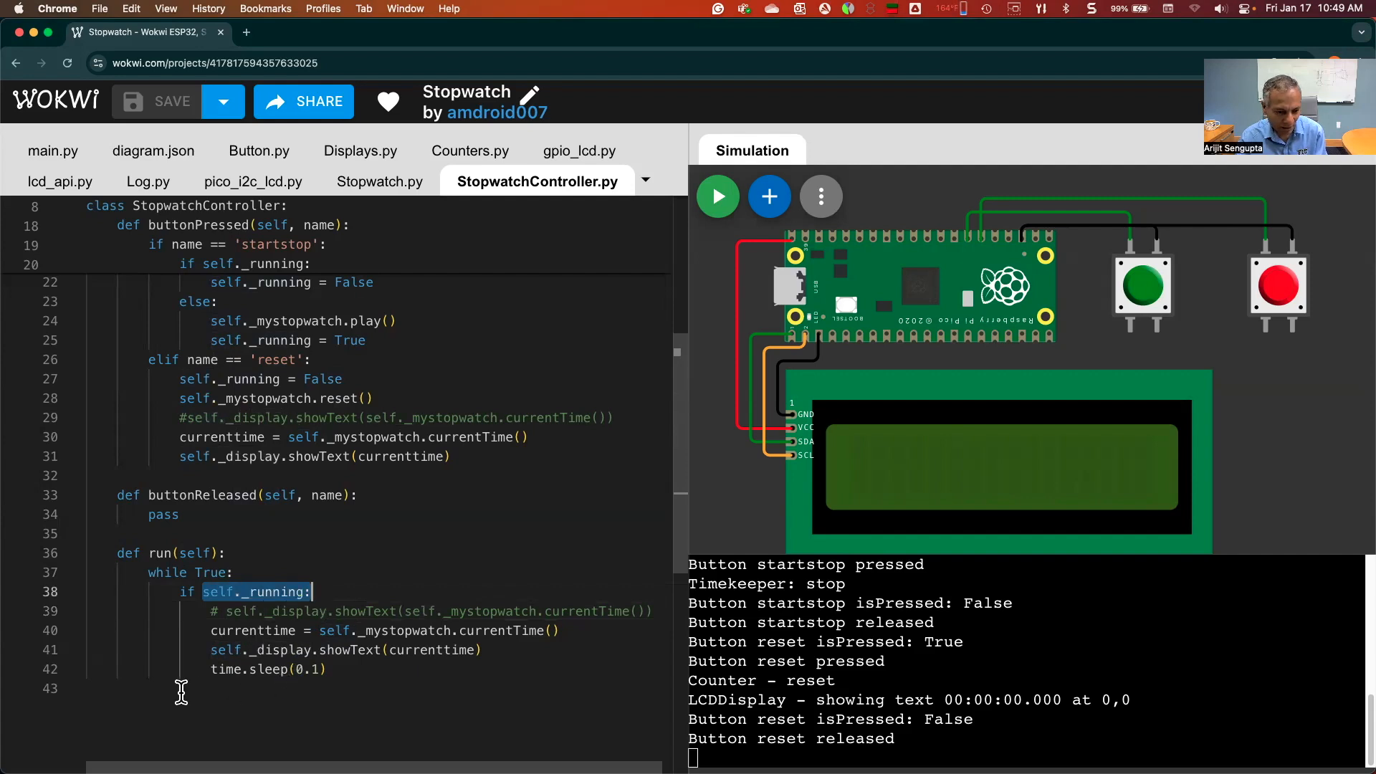
pyautogui.press('super+Tab')
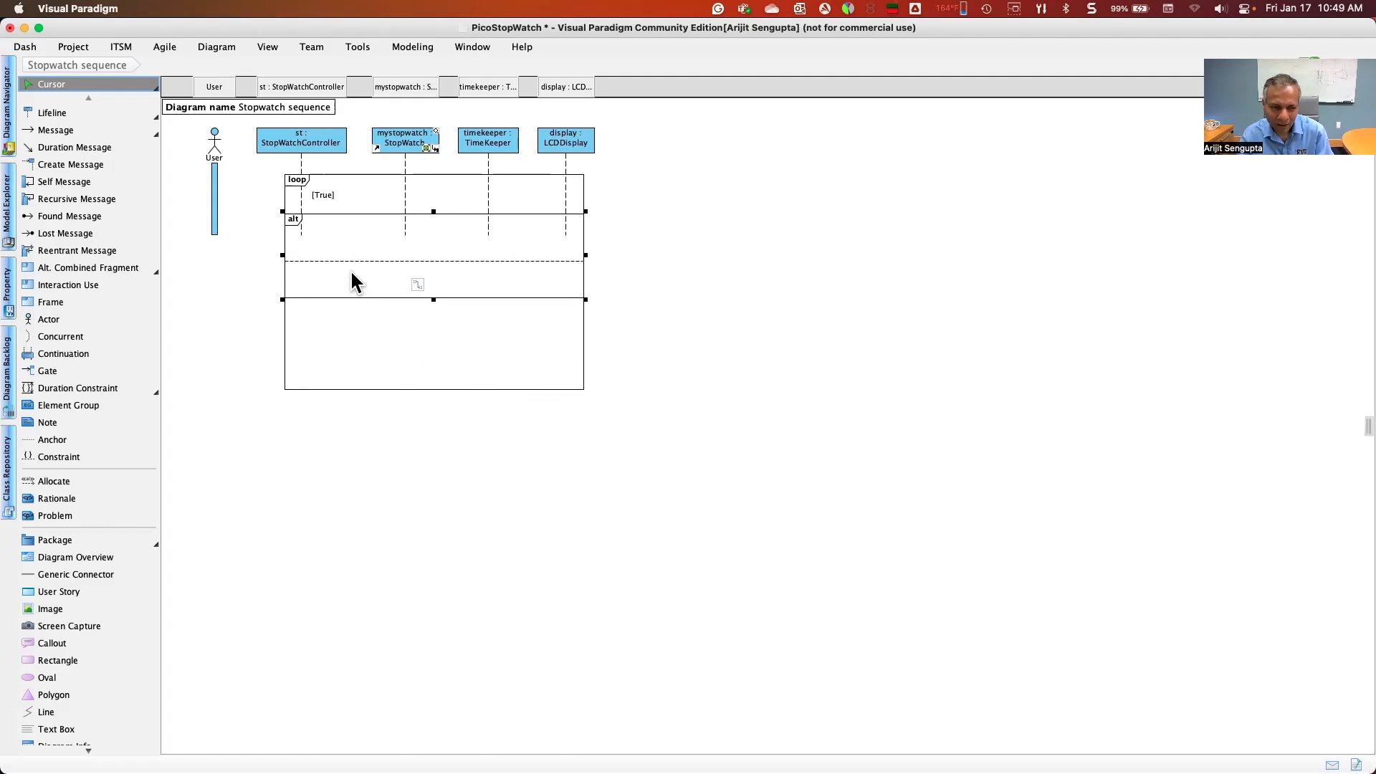
# Try the opt operator kind on the alt fragment inside the loop, and switch it back to alt
pyautogui.click(293, 218)
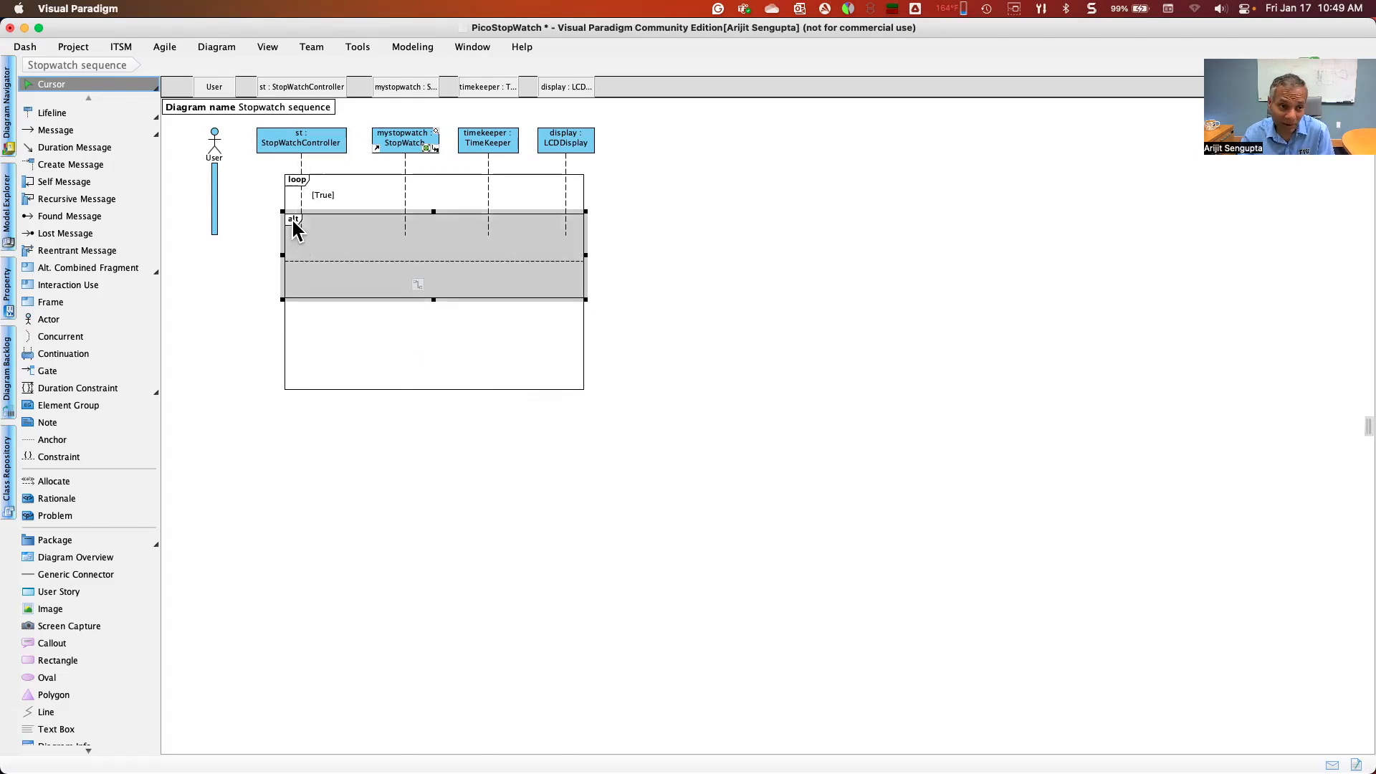
pyautogui.rightClick(292, 218)
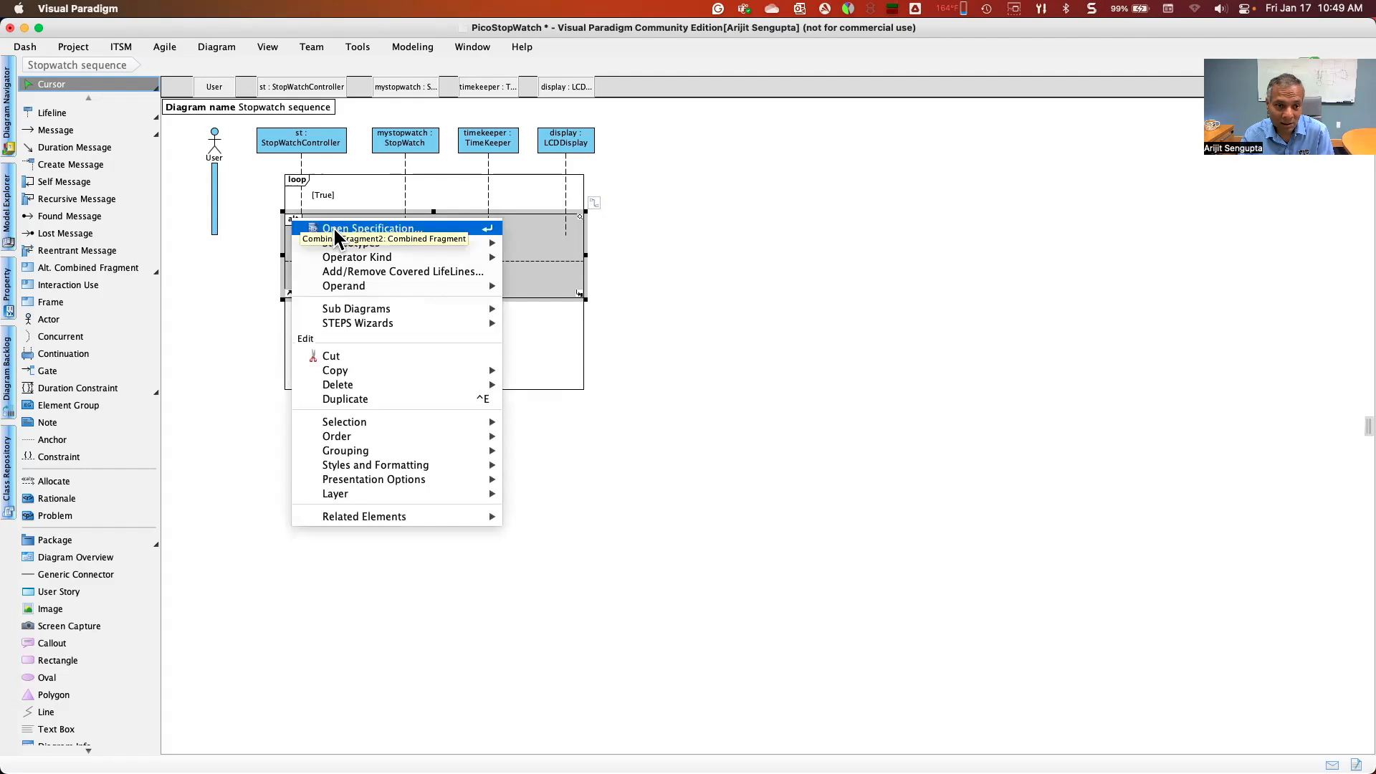
pyautogui.moveTo(344, 258)
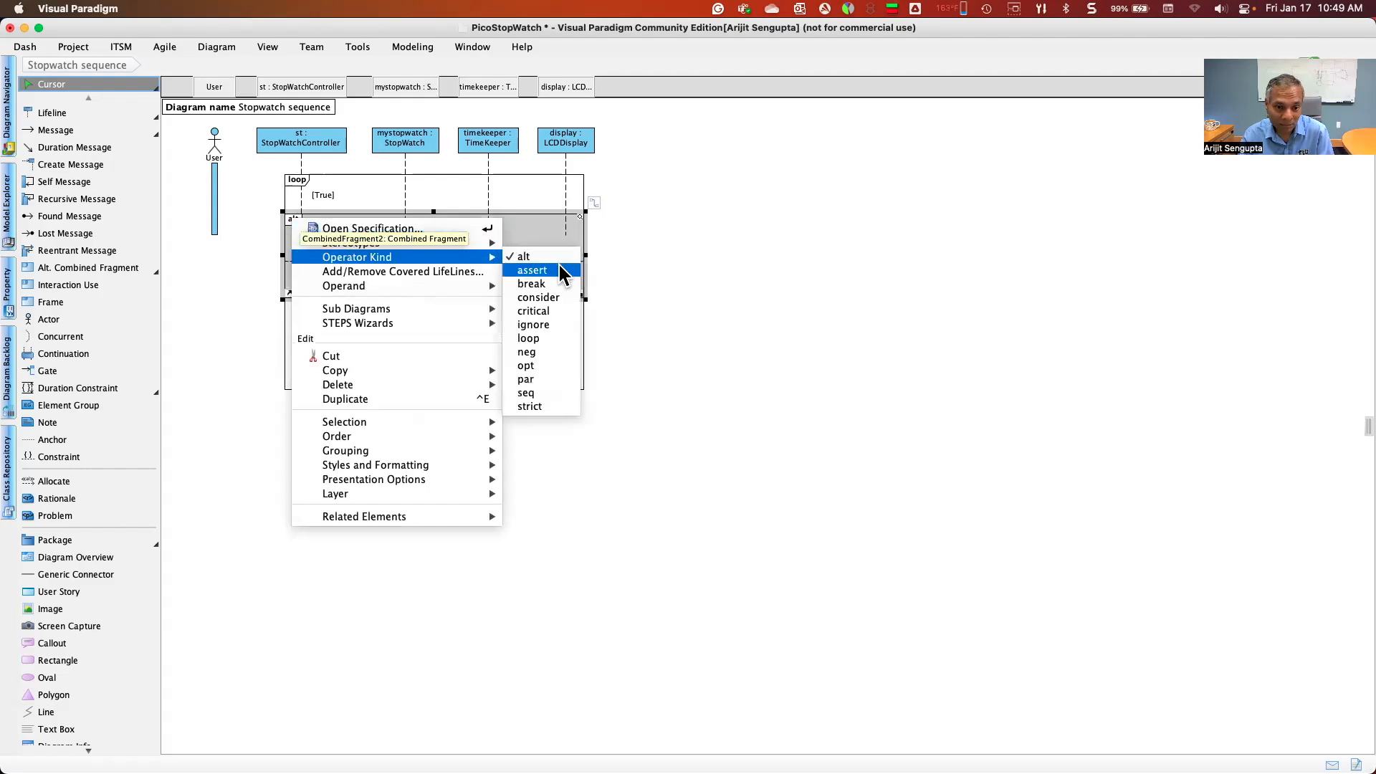
pyautogui.click(553, 367)
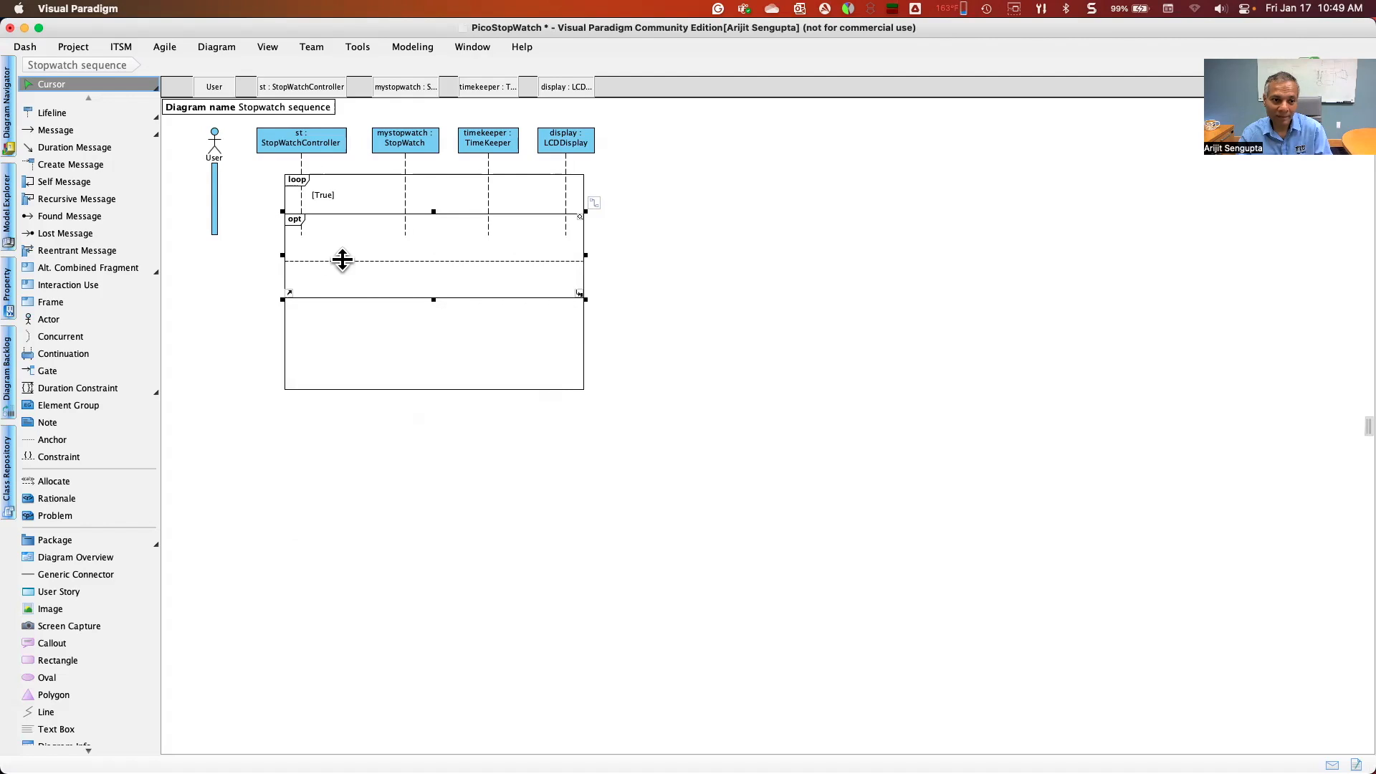
pyautogui.rightClick(296, 222)
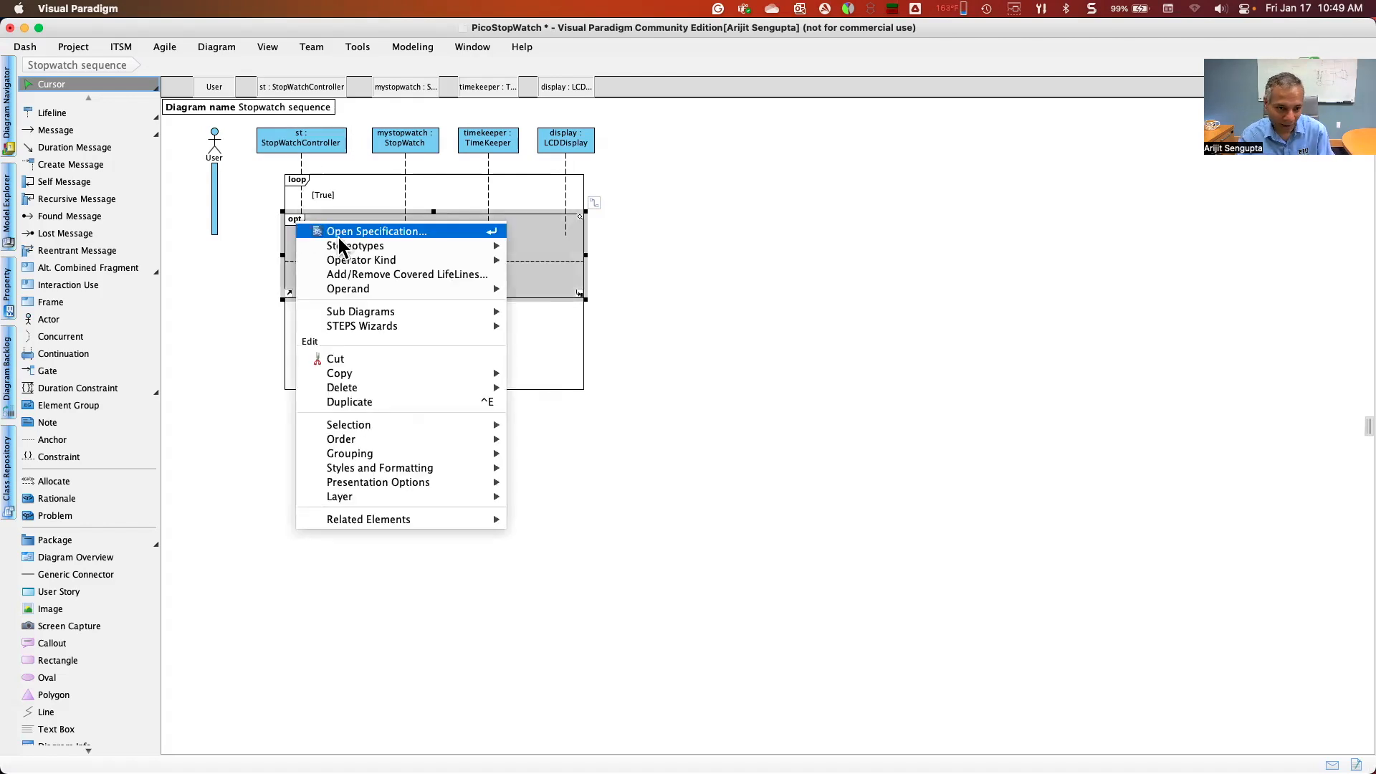
pyautogui.moveTo(387, 316)
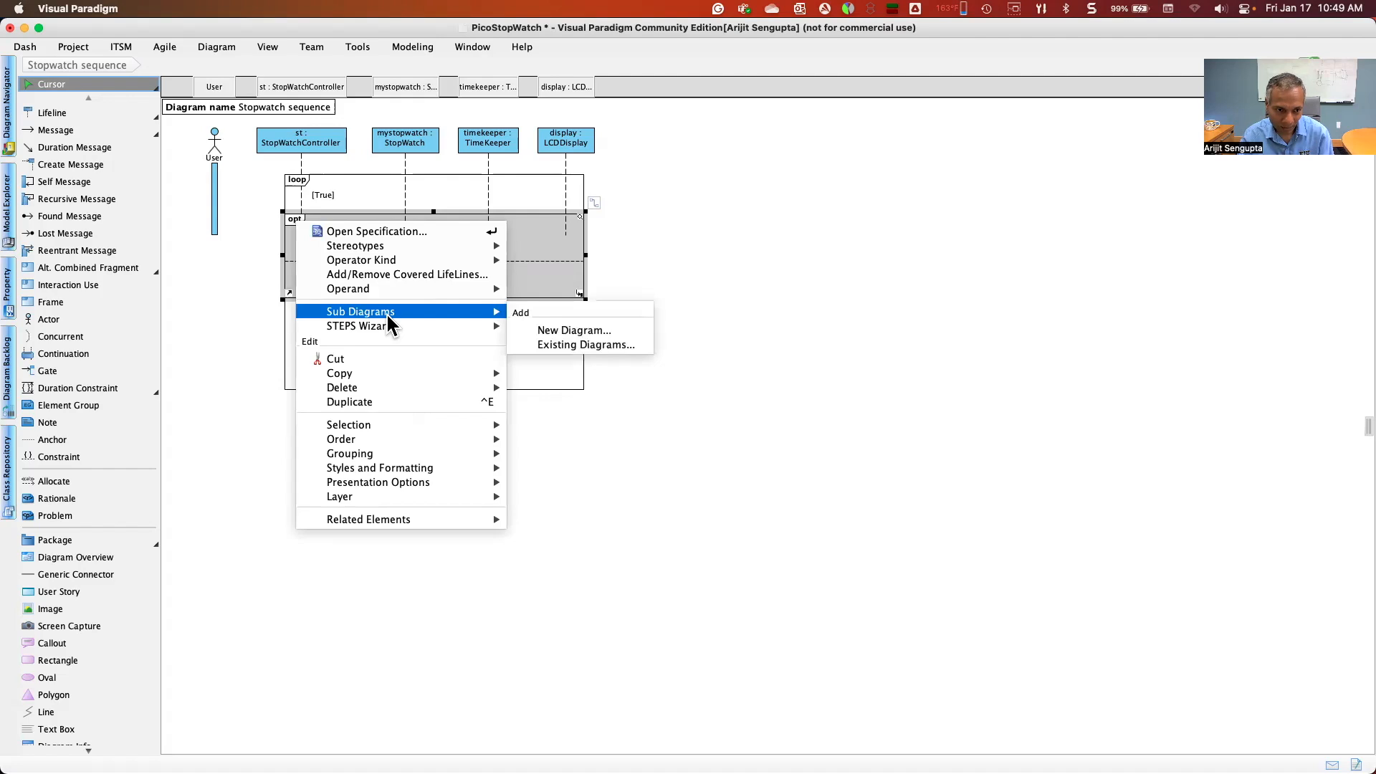
pyautogui.moveTo(382, 290)
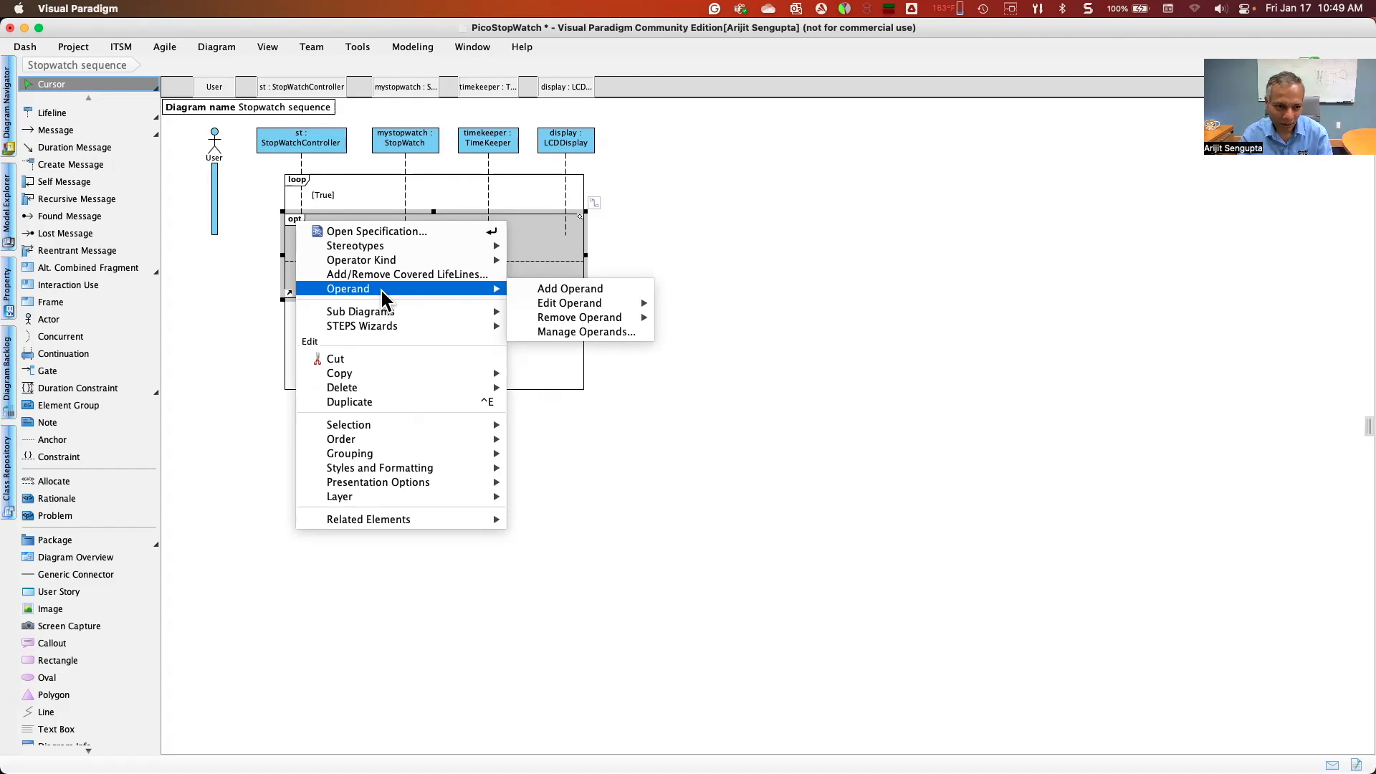
pyautogui.moveTo(380, 258)
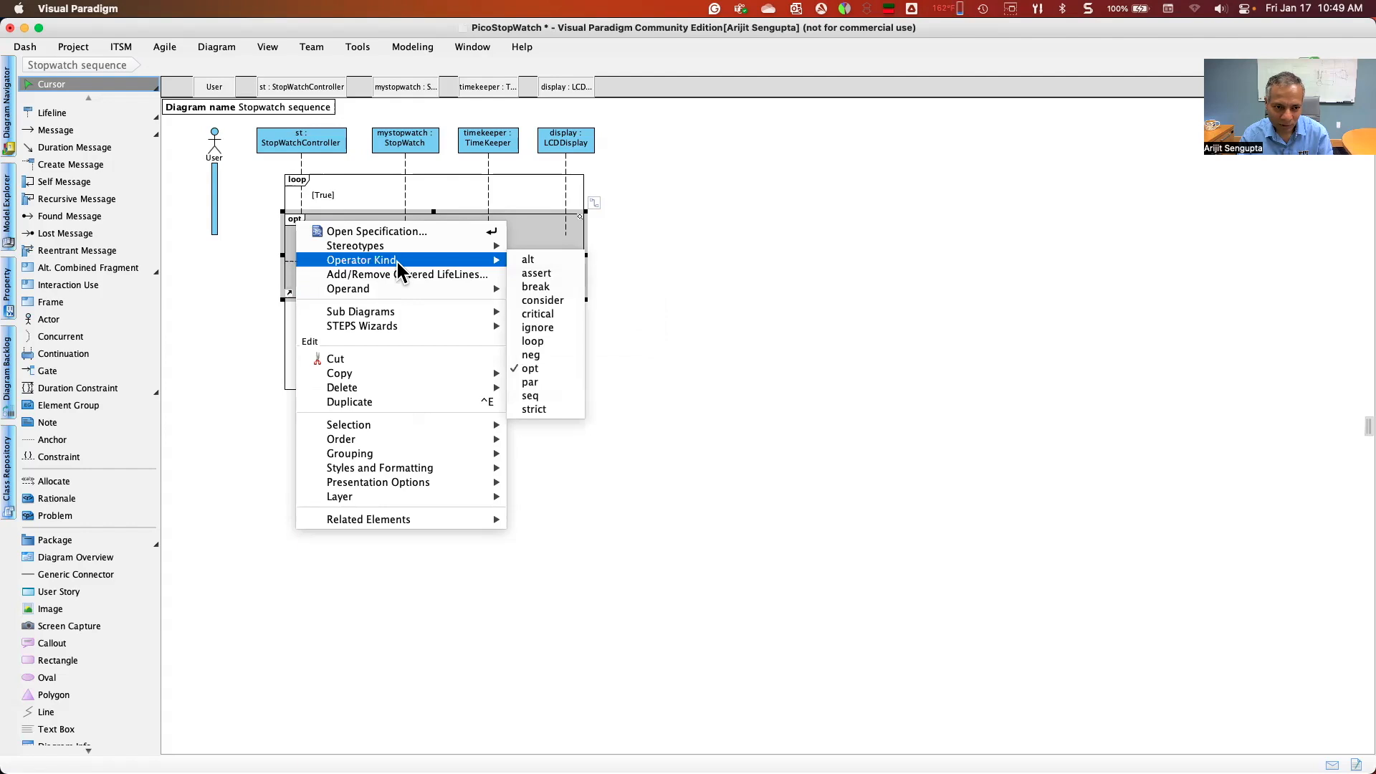
pyautogui.click(540, 260)
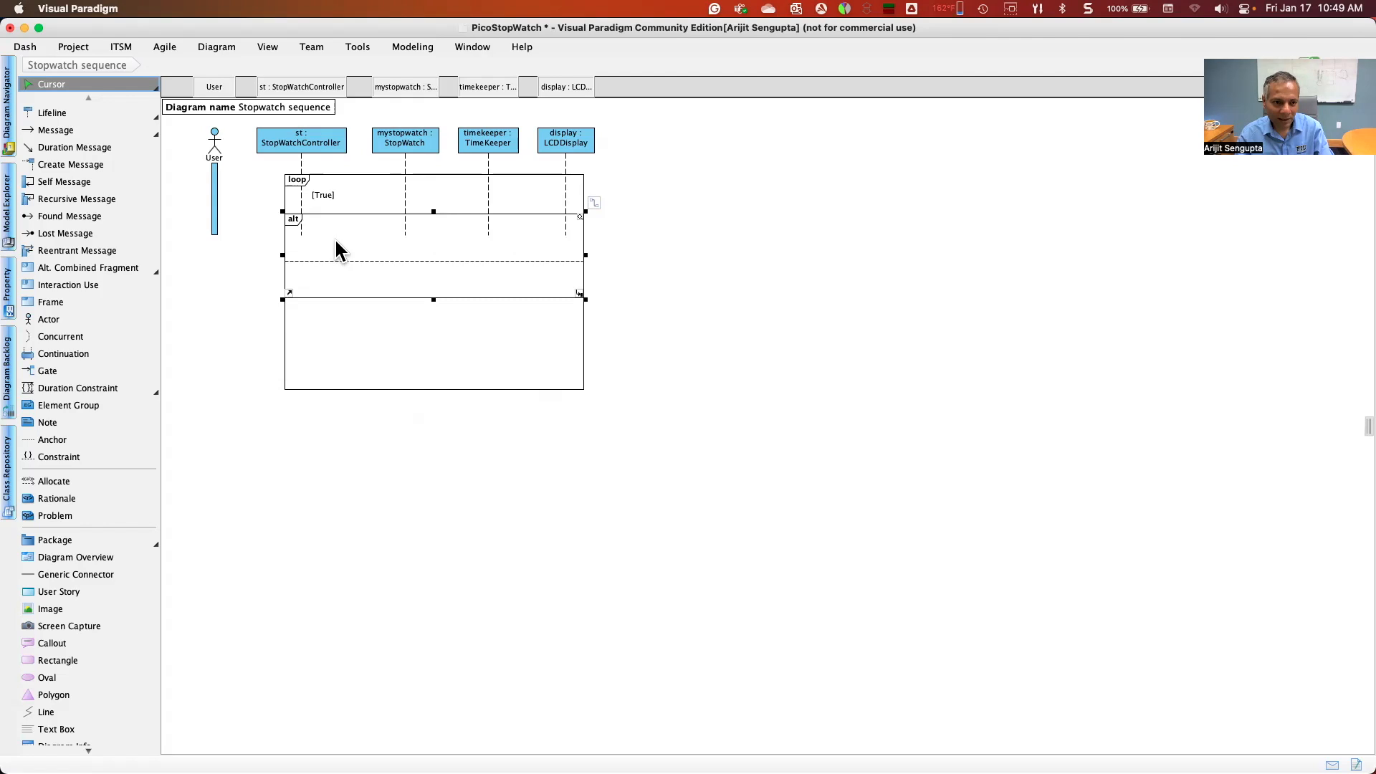
# Remove the second operand, Operand3, from the alt fragment inside the loop
pyautogui.rightClick(294, 220)
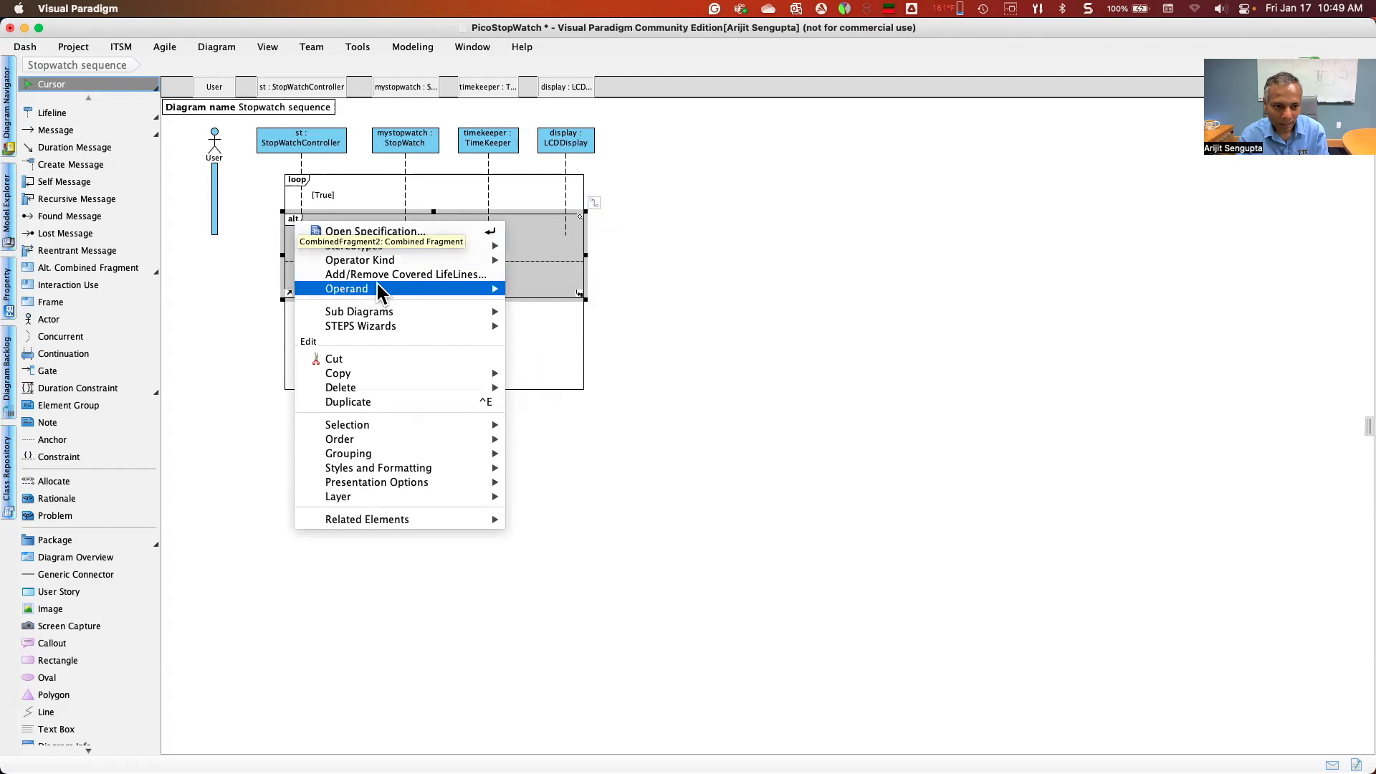
pyautogui.moveTo(585, 303)
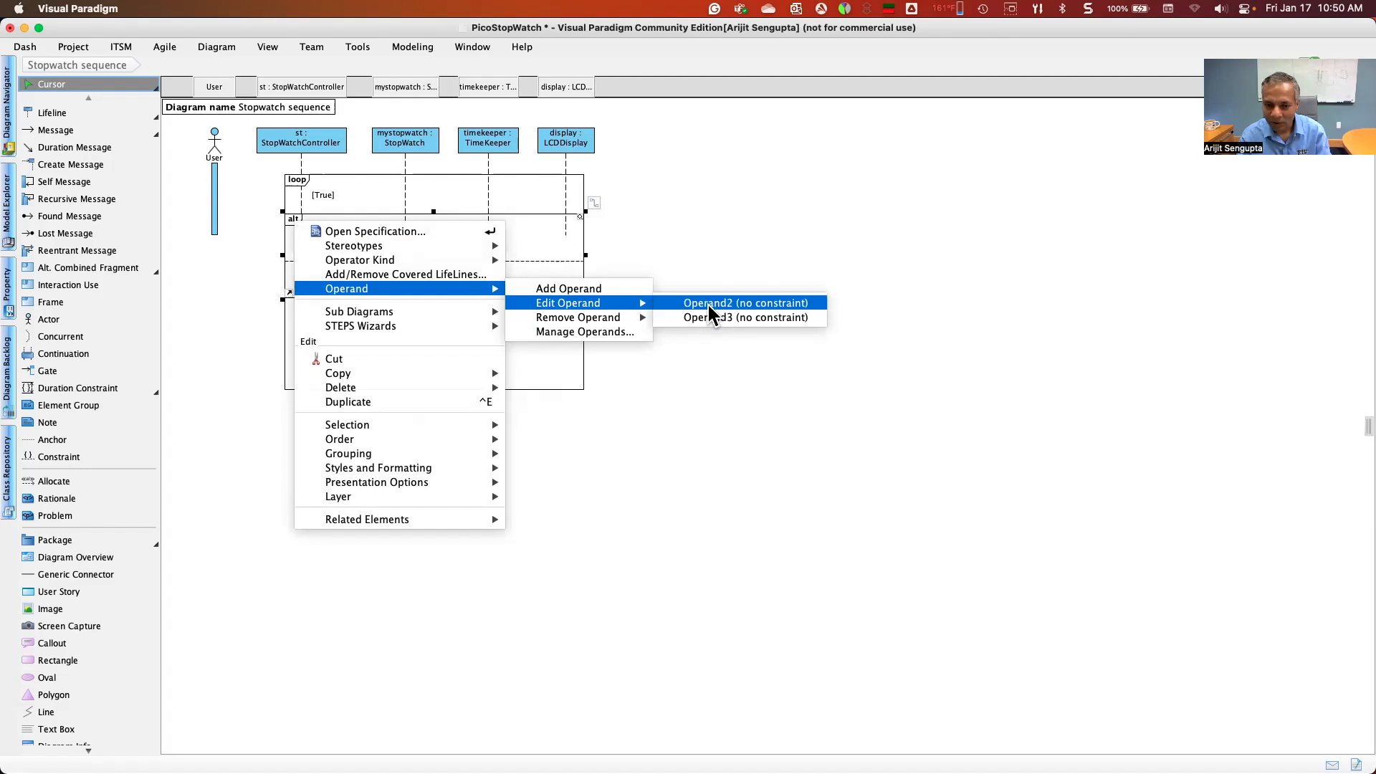
pyautogui.click(707, 302)
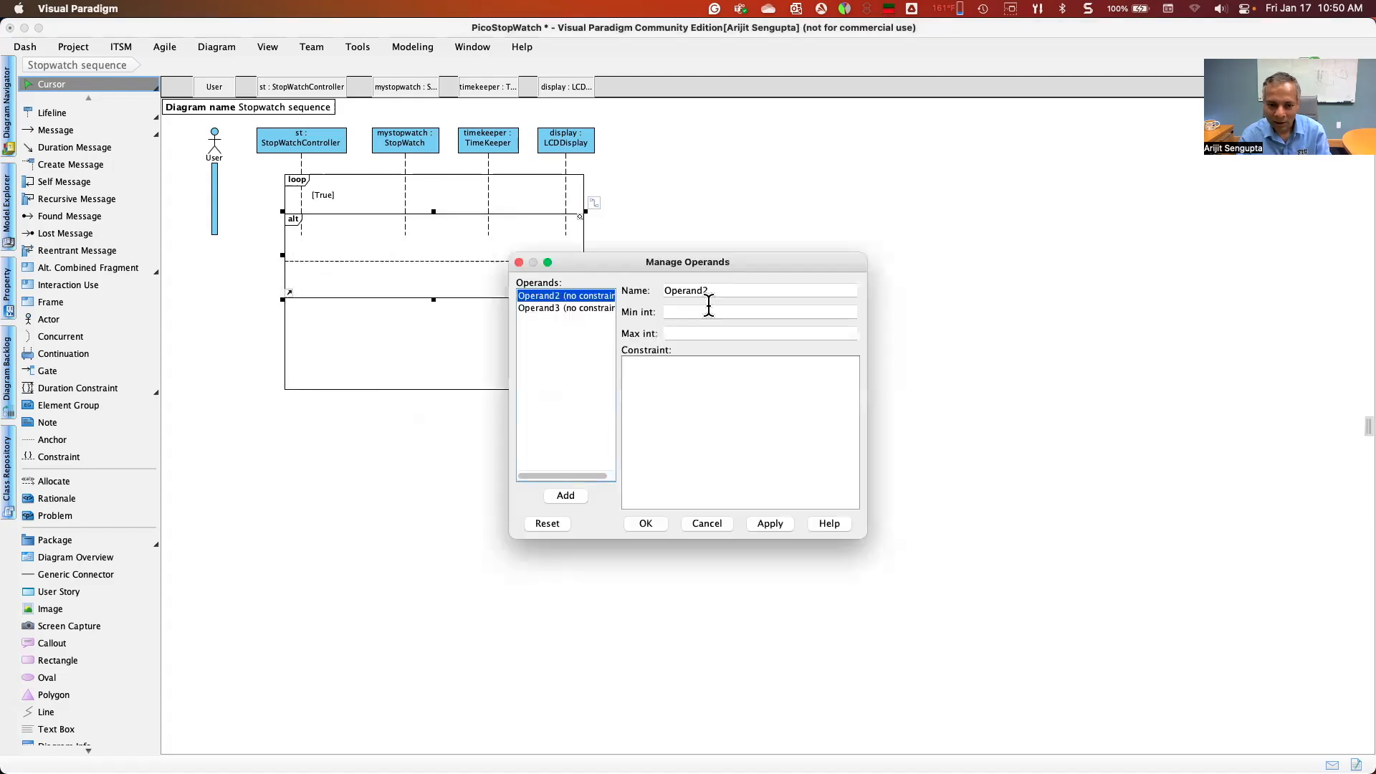
pyautogui.click(577, 308)
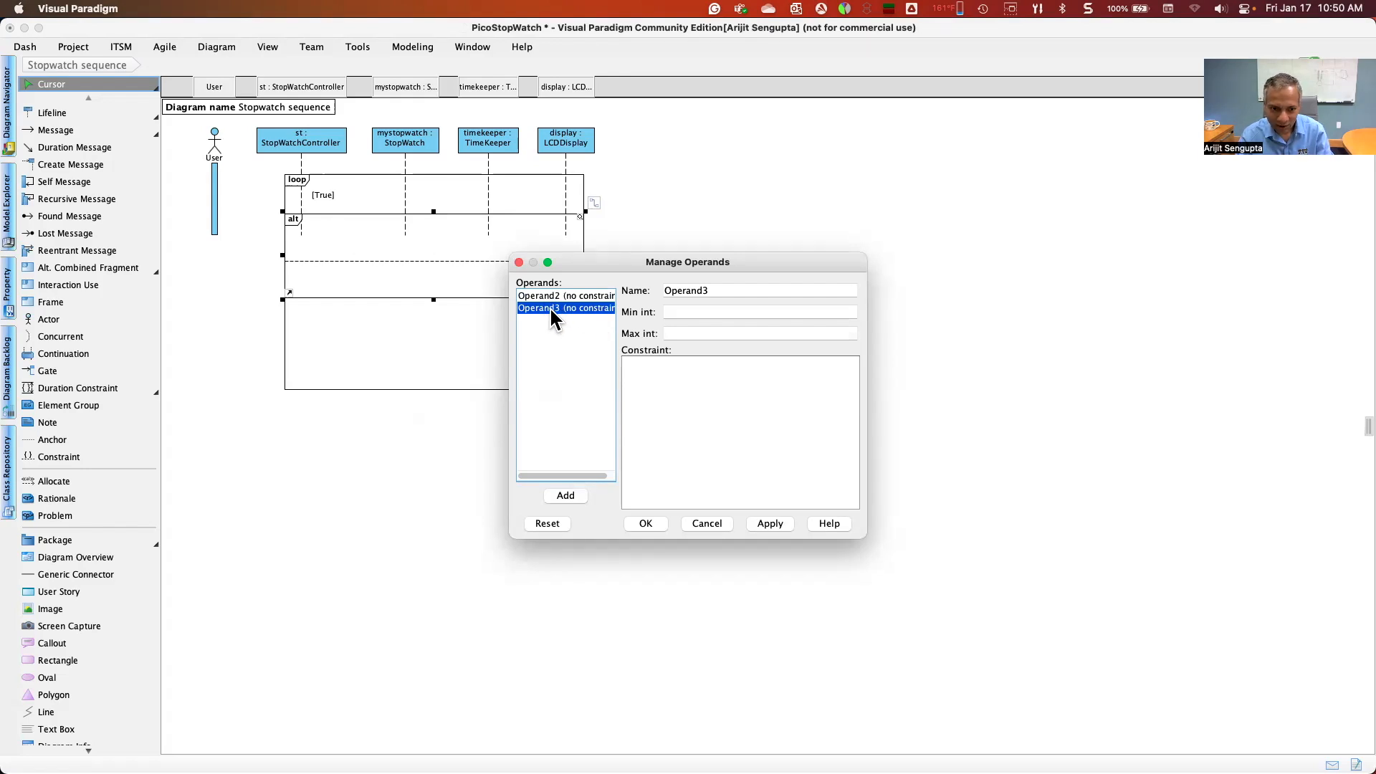
pyautogui.press('Delete')
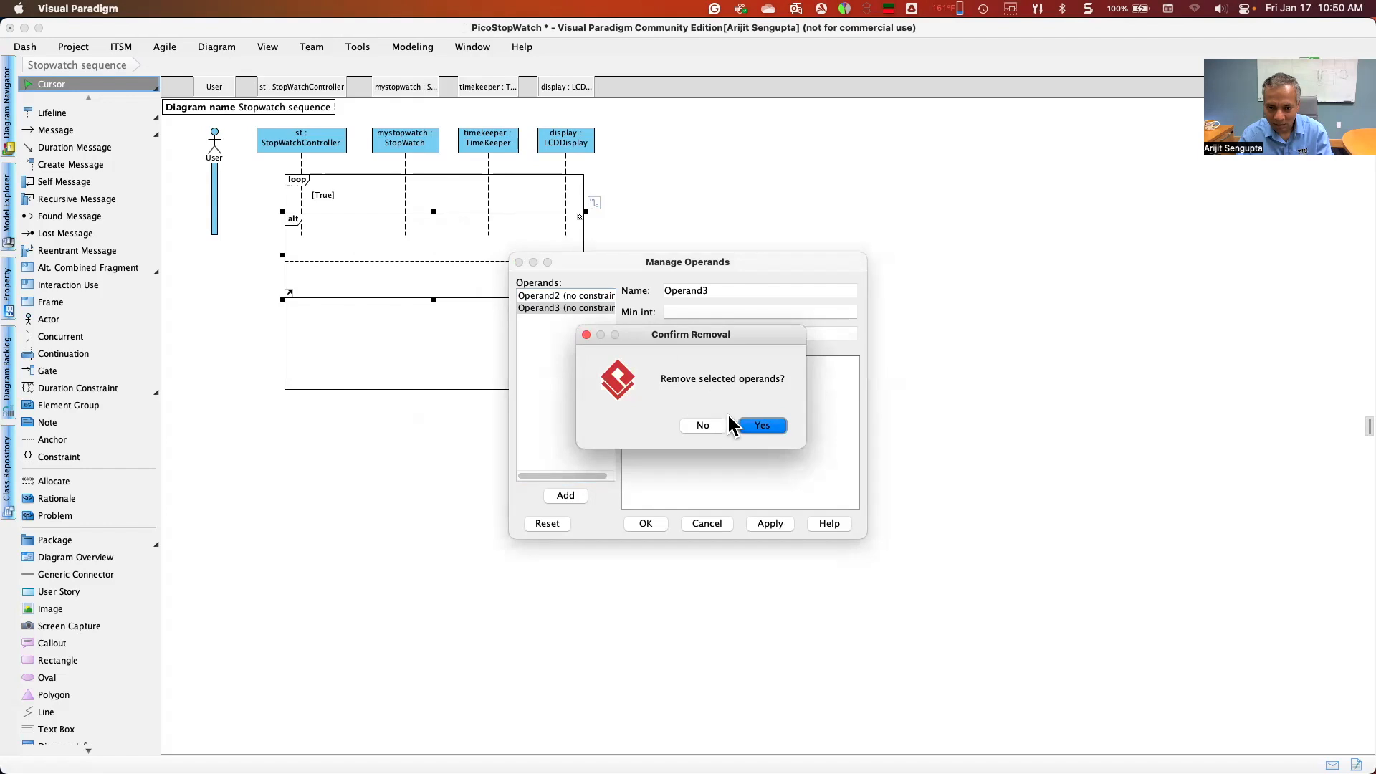
pyautogui.click(765, 425)
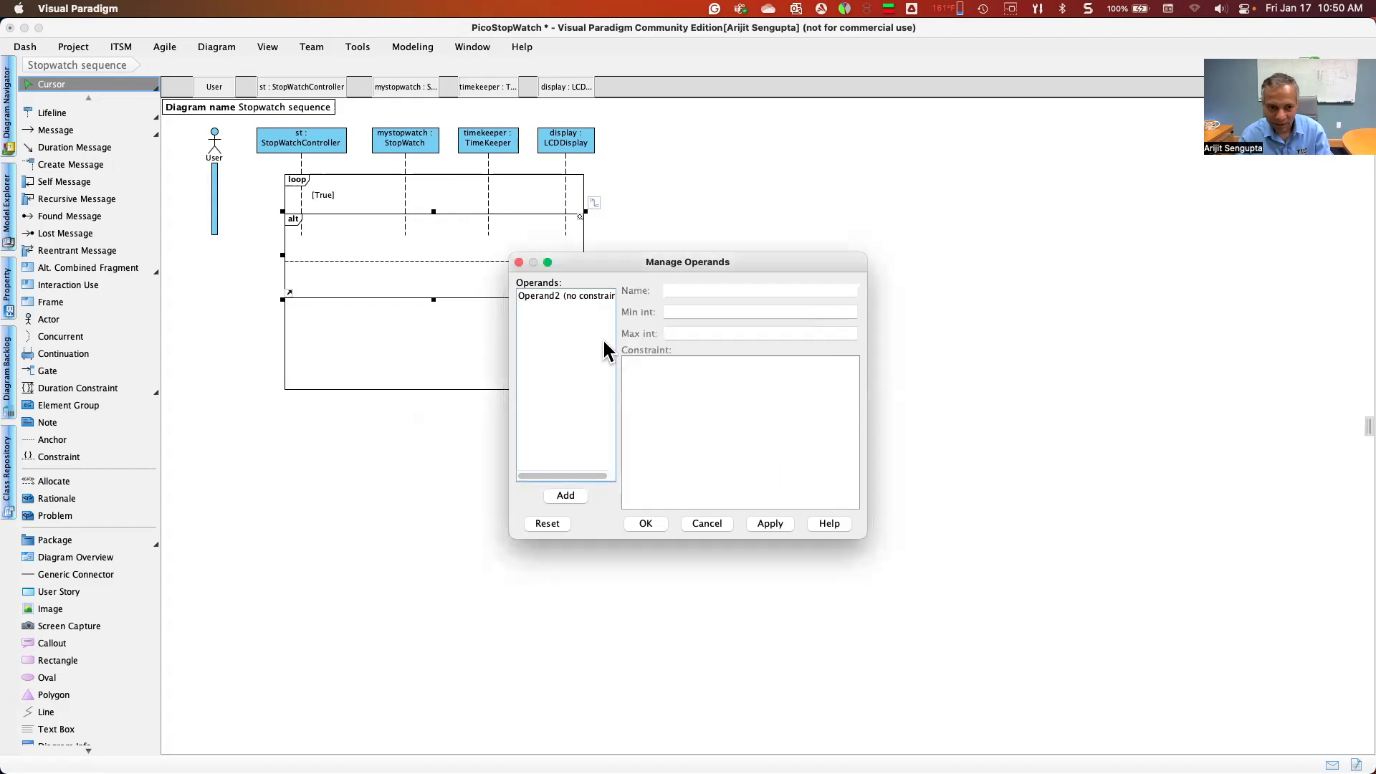
# Set the remaining alt operand's constraint to running == True and extend the alt fragment downward within the loop
pyautogui.click(564, 296)
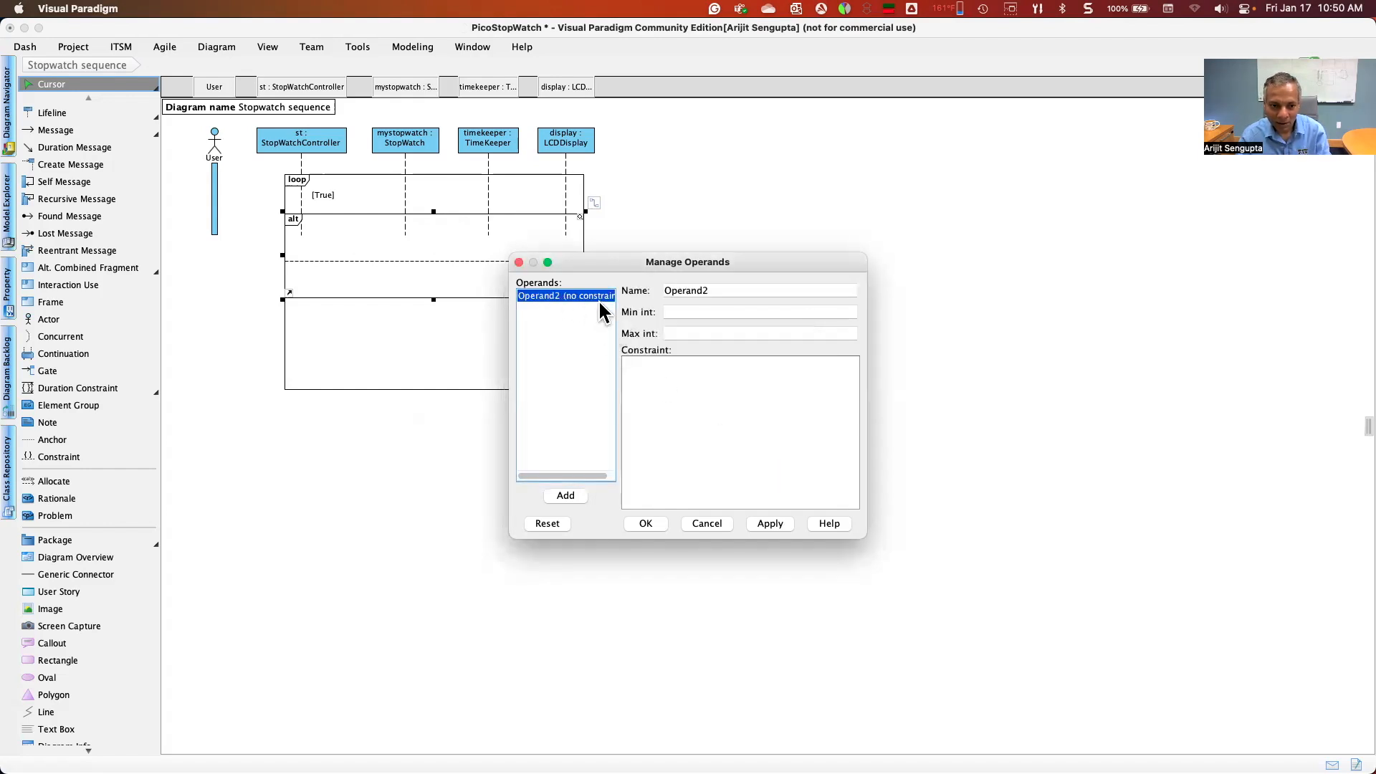
pyautogui.click(648, 374)
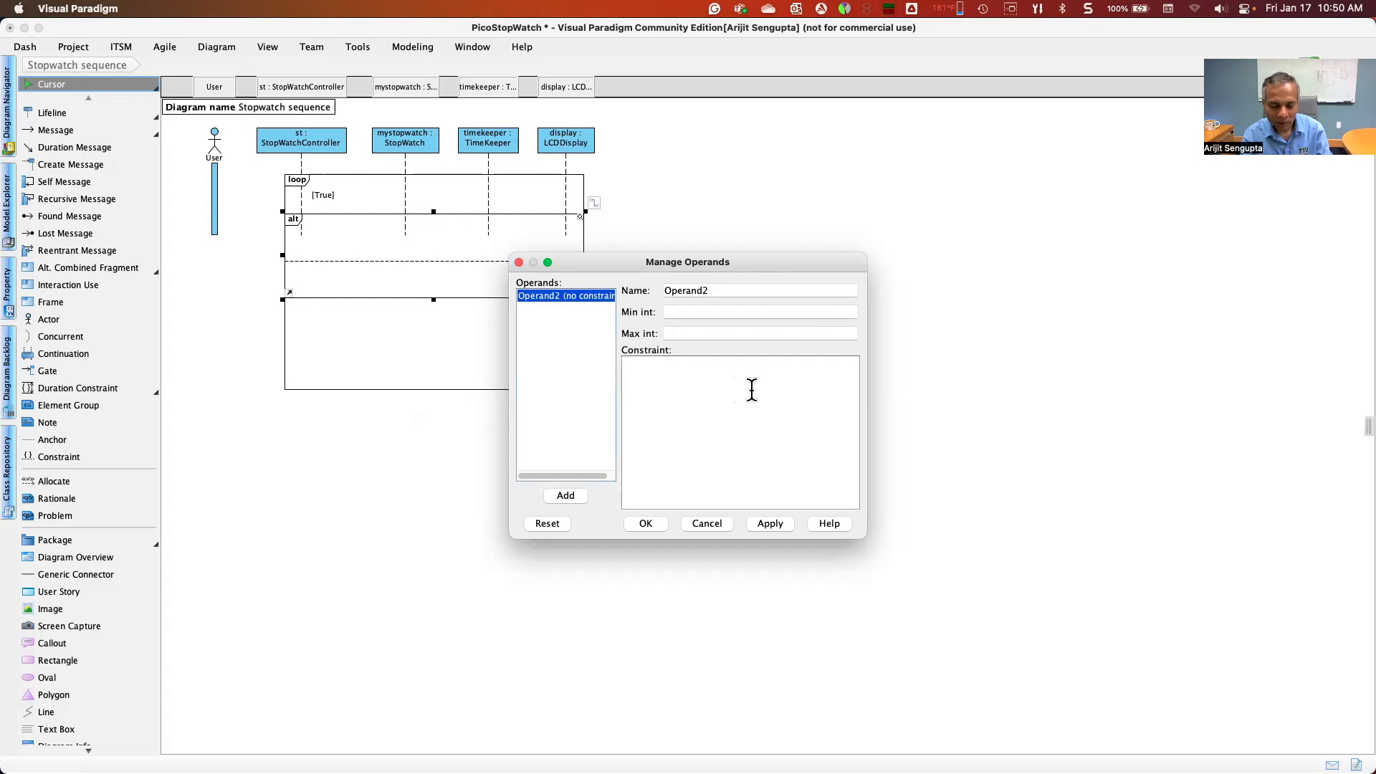
pyautogui.write('running == True')
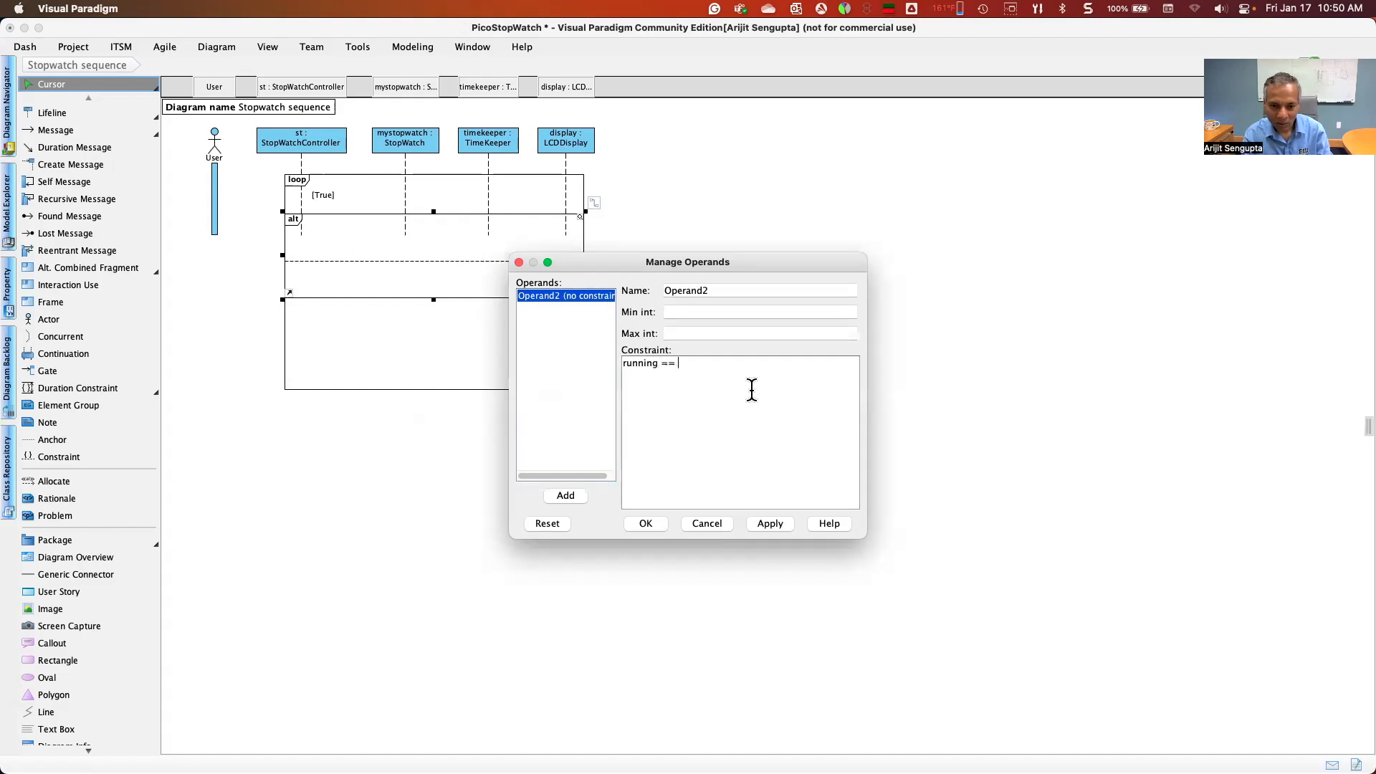
pyautogui.click(652, 526)
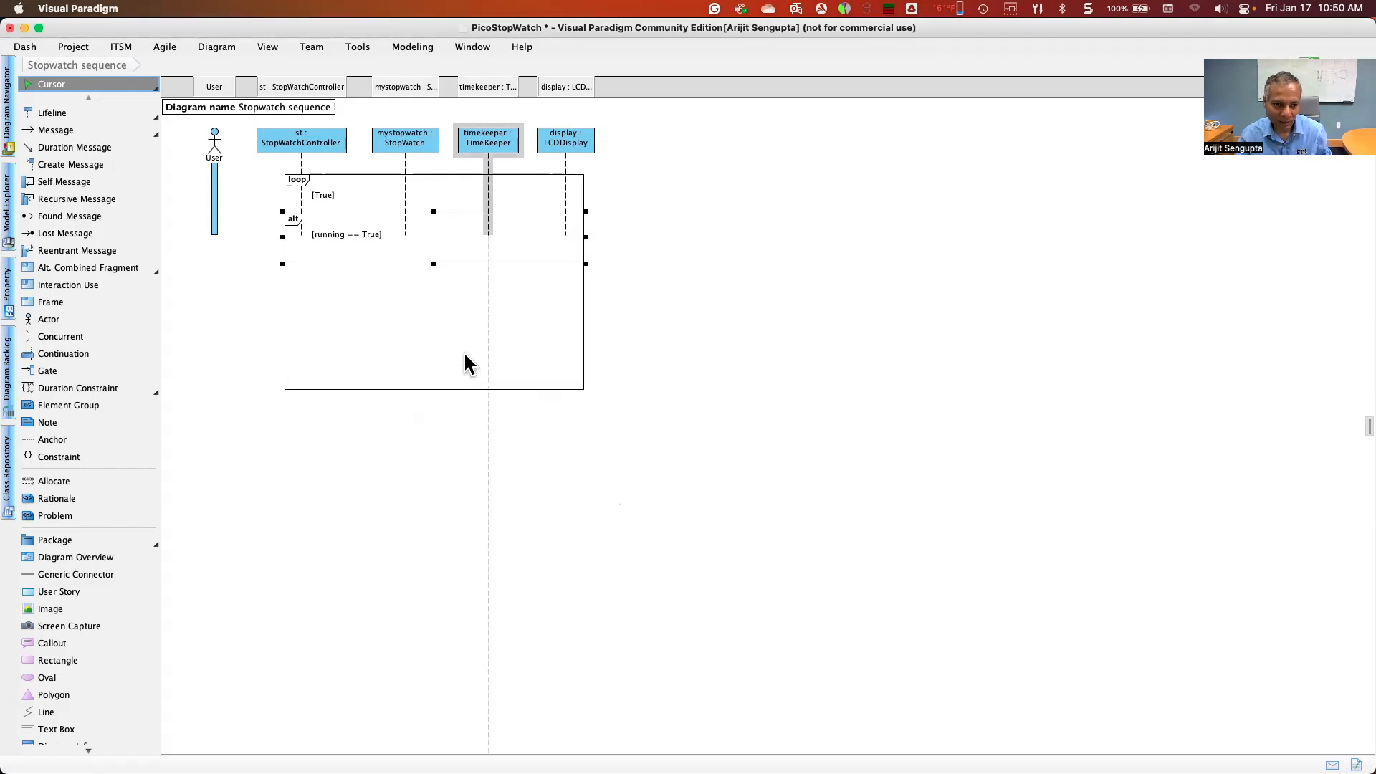
pyautogui.moveTo(434, 264); pyautogui.dragTo(432, 317)
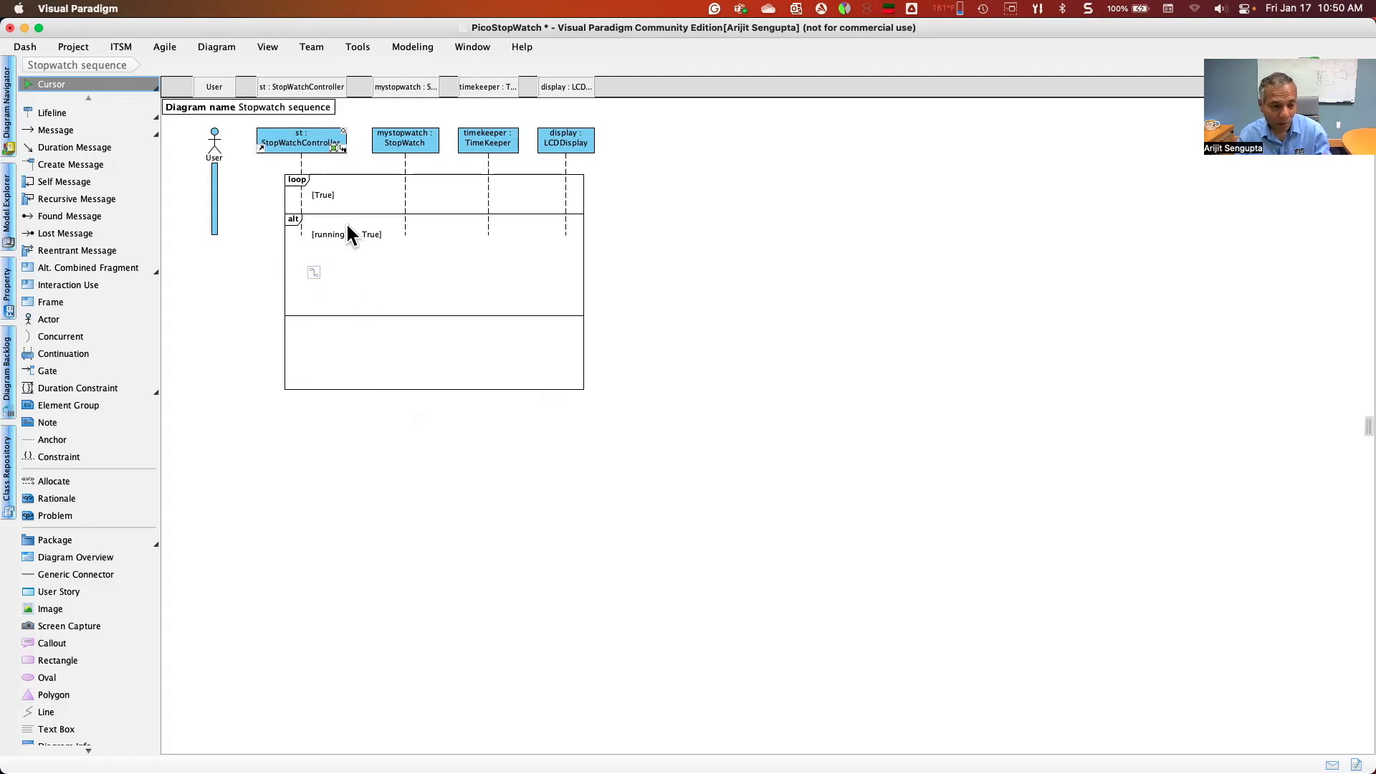
# After checking the run code in Wokwi, add a currentTime() message from st to mystopwatch in the alt fragment, just below its constraint
pyautogui.press('super+Tab')
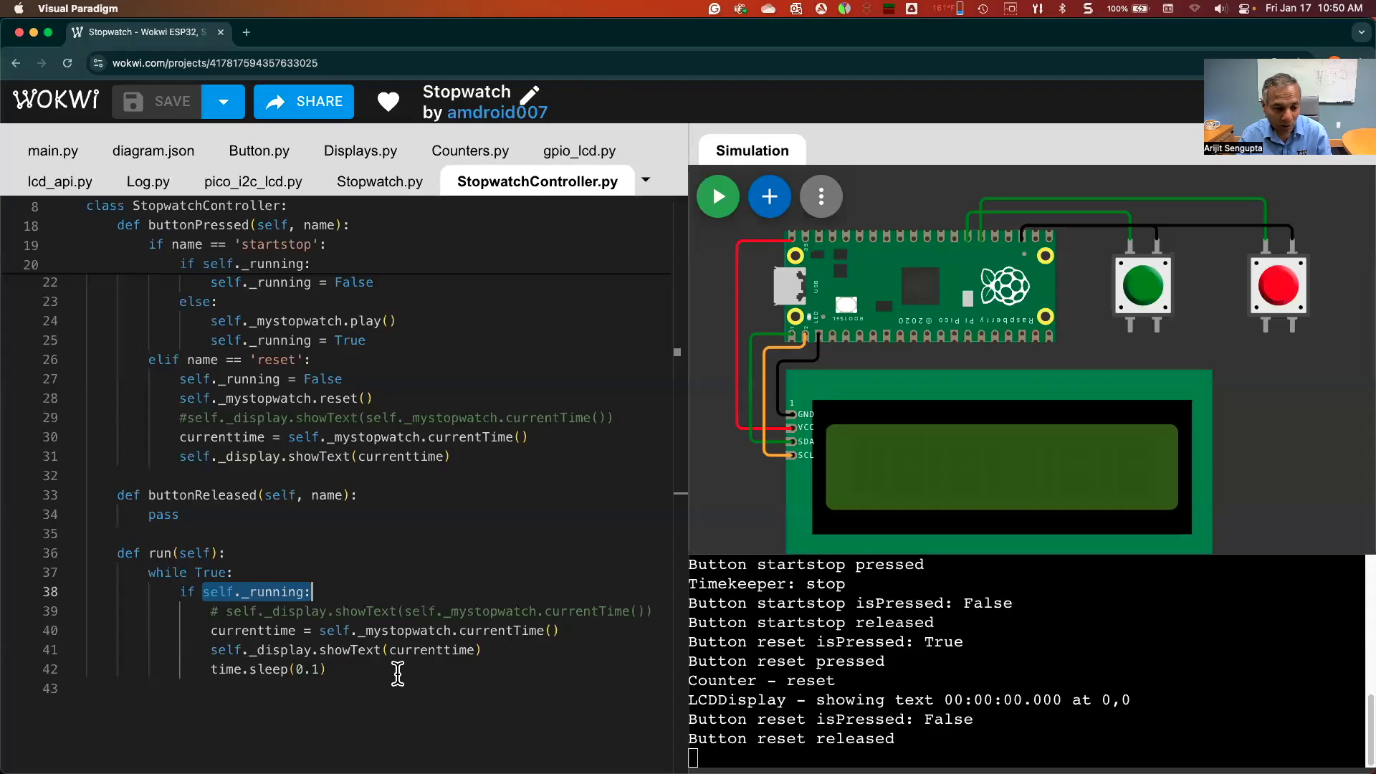
pyautogui.moveTo(217, 628); pyautogui.dragTo(564, 633)
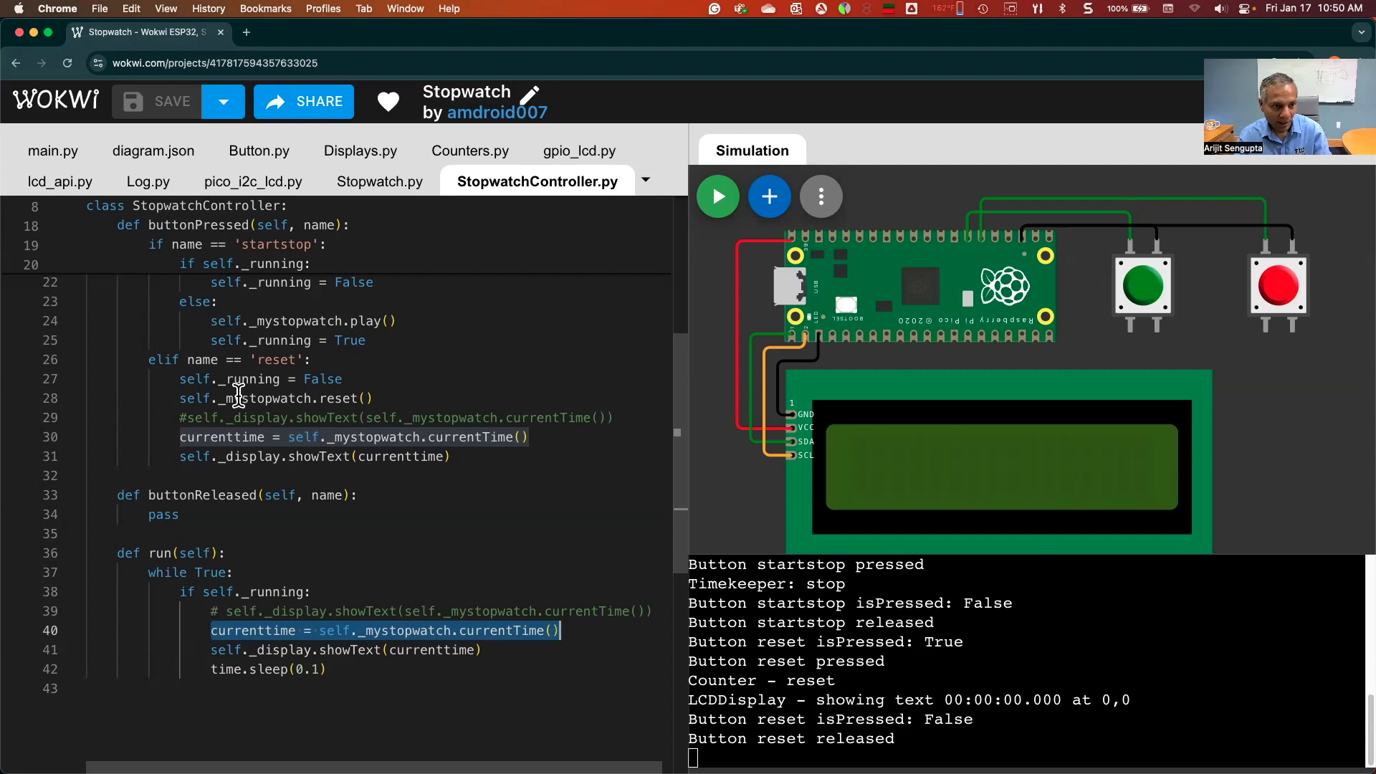
pyautogui.press('super+Tab')
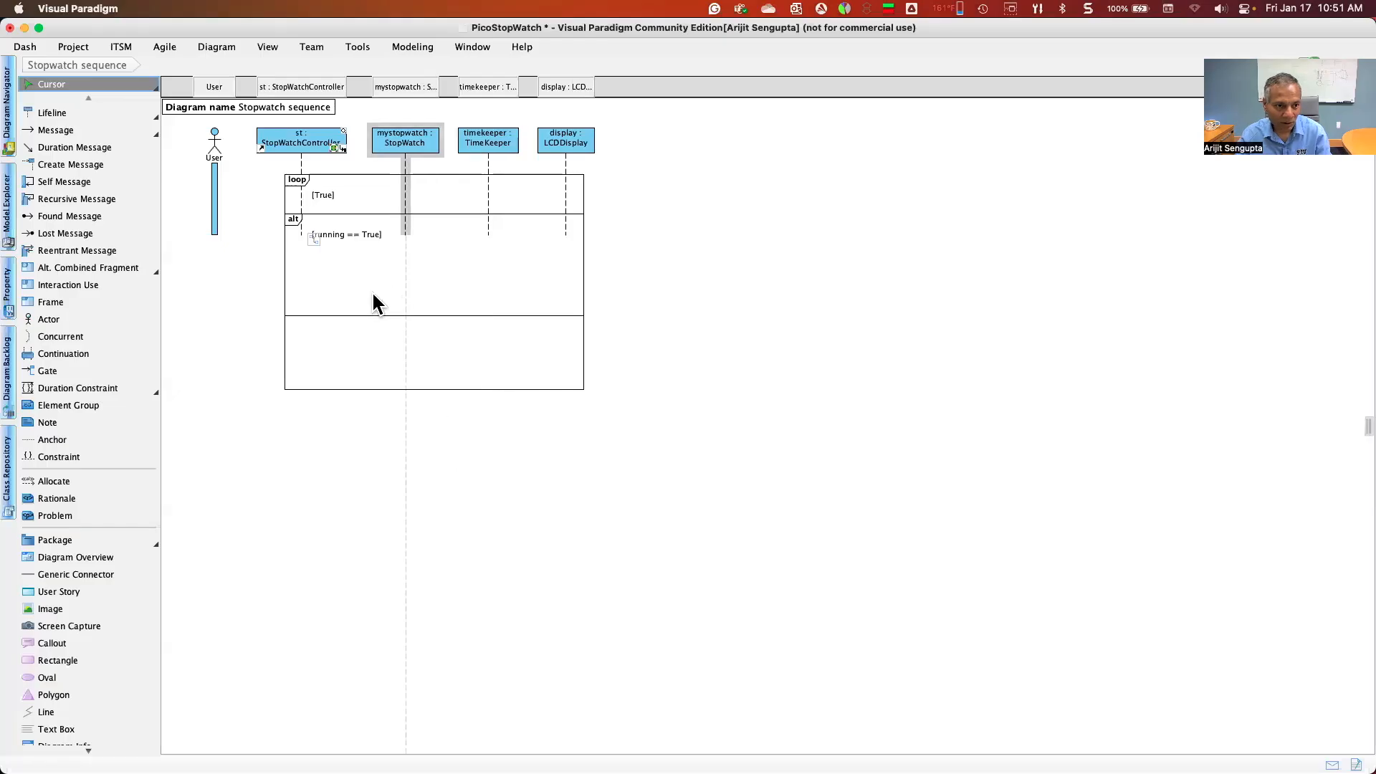
pyautogui.click(50, 131)
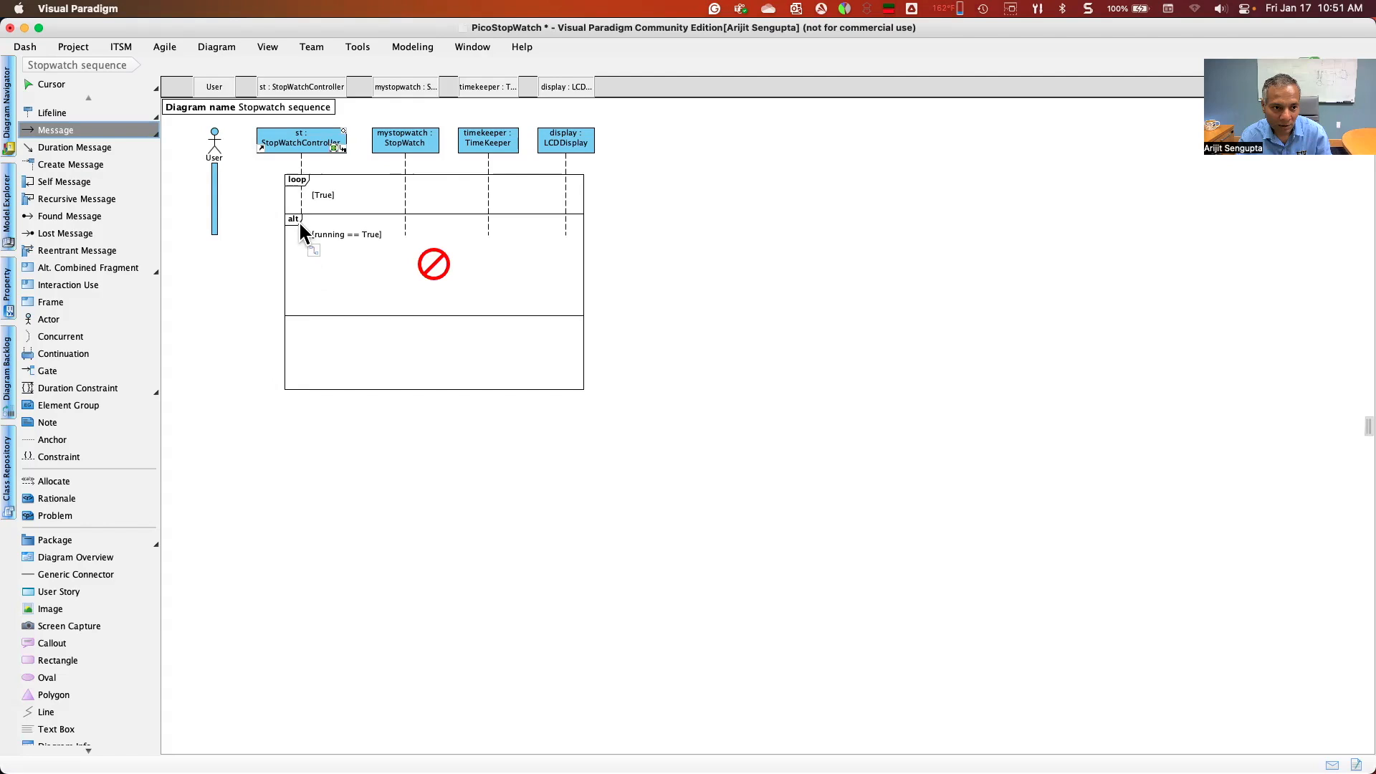
pyautogui.moveTo(305, 250); pyautogui.dragTo(403, 250)
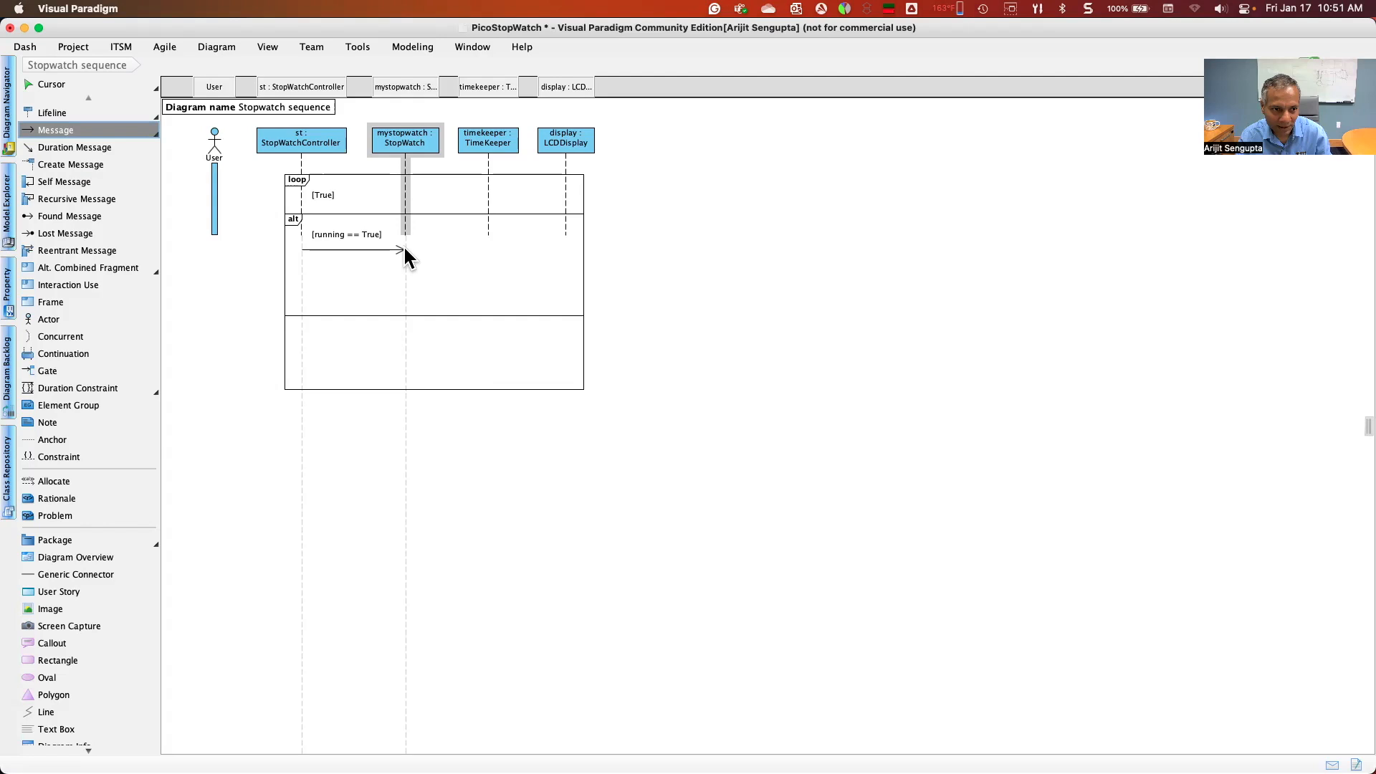
pyautogui.moveTo(403, 249); pyautogui.dragTo(403, 250)
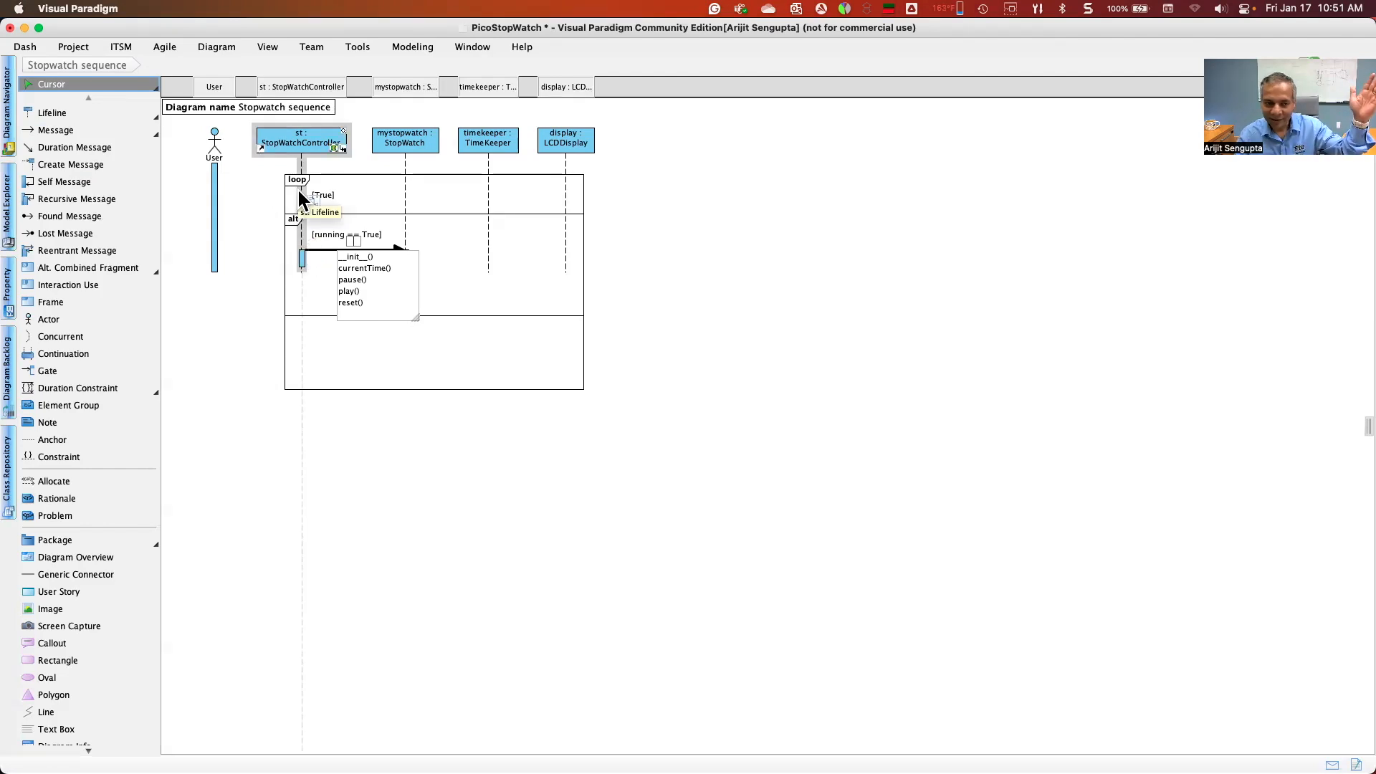
pyautogui.click(369, 268)
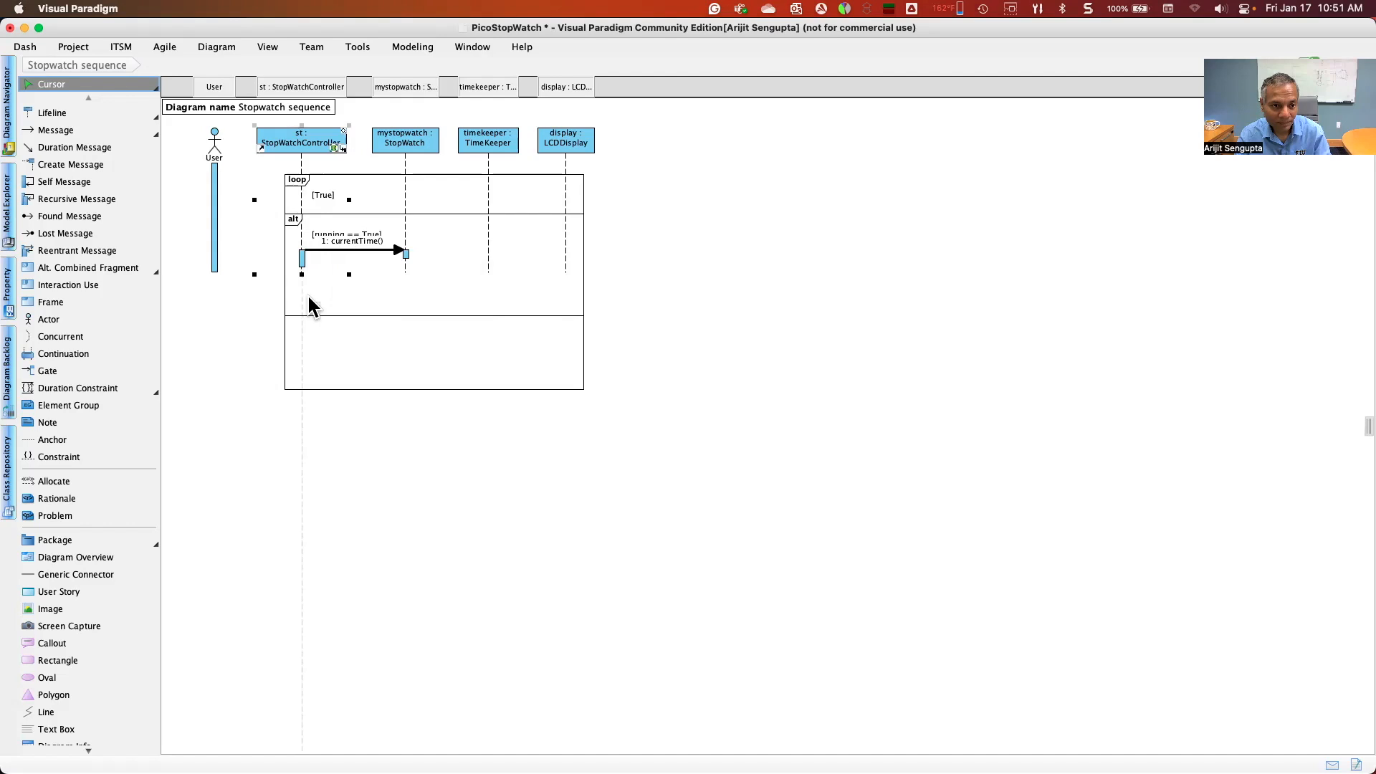
pyautogui.moveTo(303, 254); pyautogui.dragTo(303, 260)
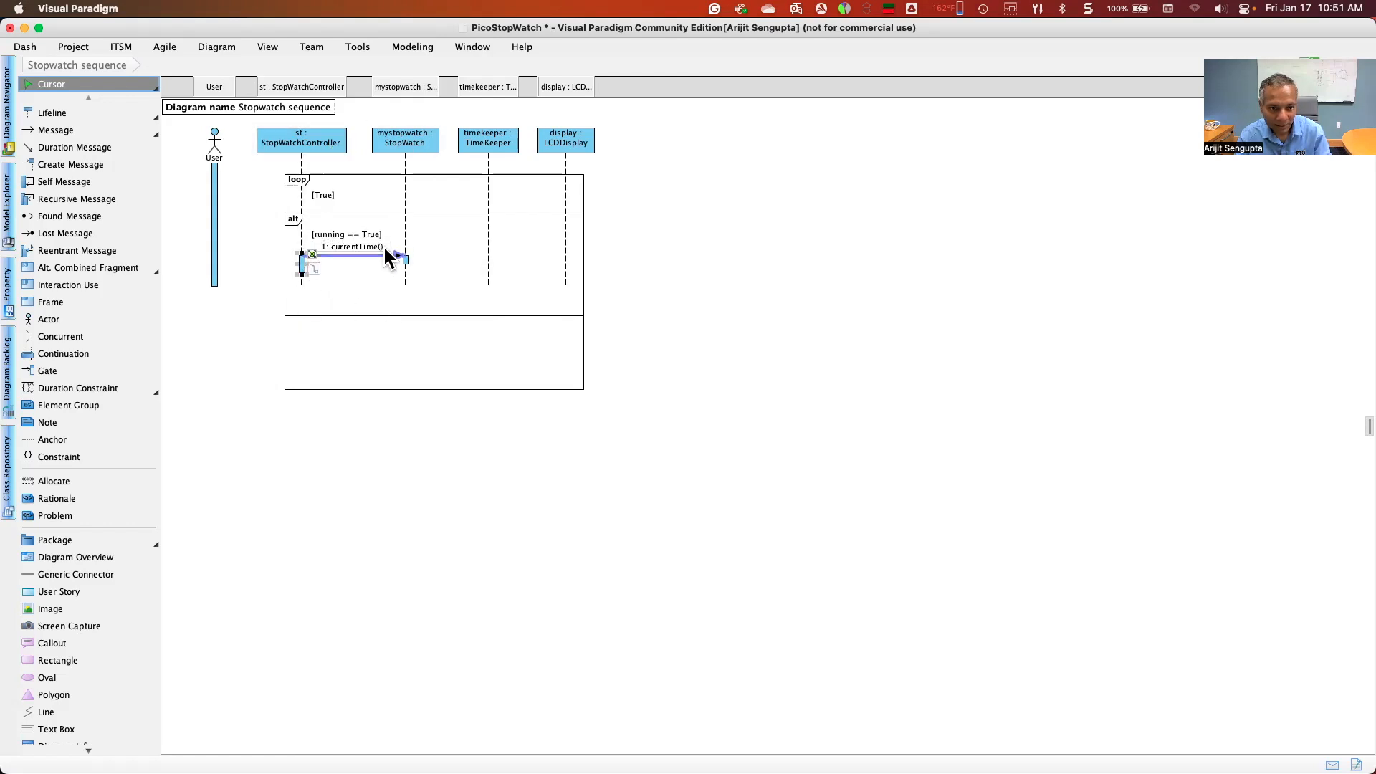
pyautogui.click(404, 257)
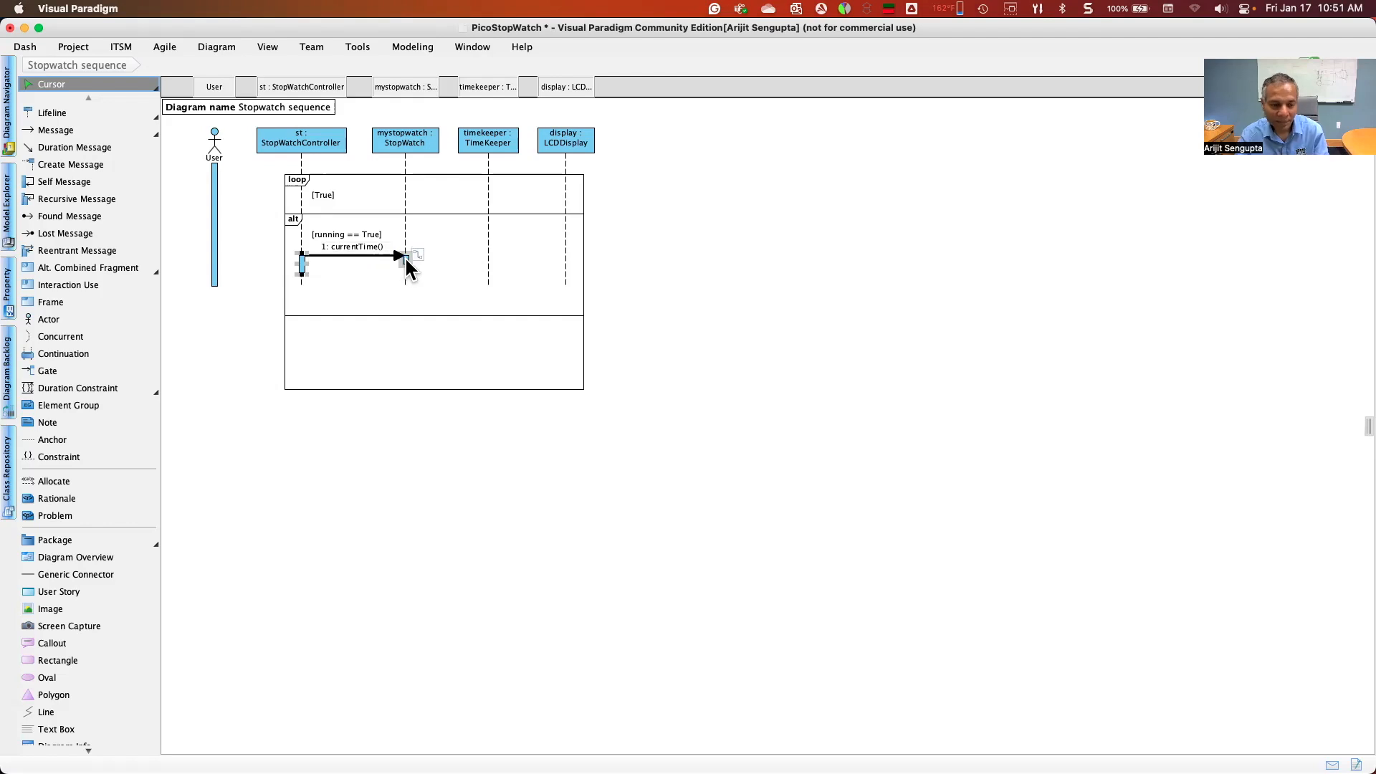
# After checking the currentTime method in Stopwatch.py in Wokwi, add a __str__() message from mystopwatch to timekeeper just below currentTime() in Visual Paradigm
pyautogui.press('super+Tab')
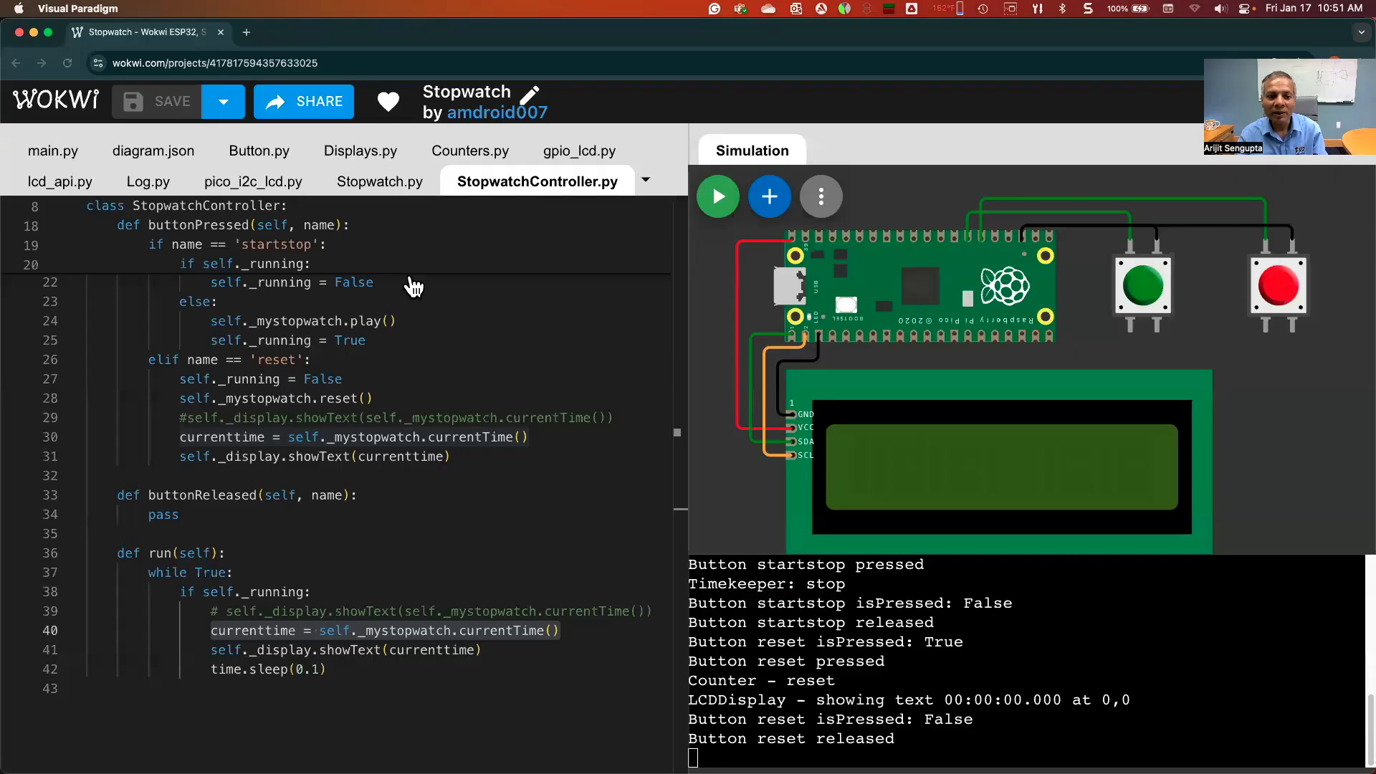
pyautogui.click(366, 175)
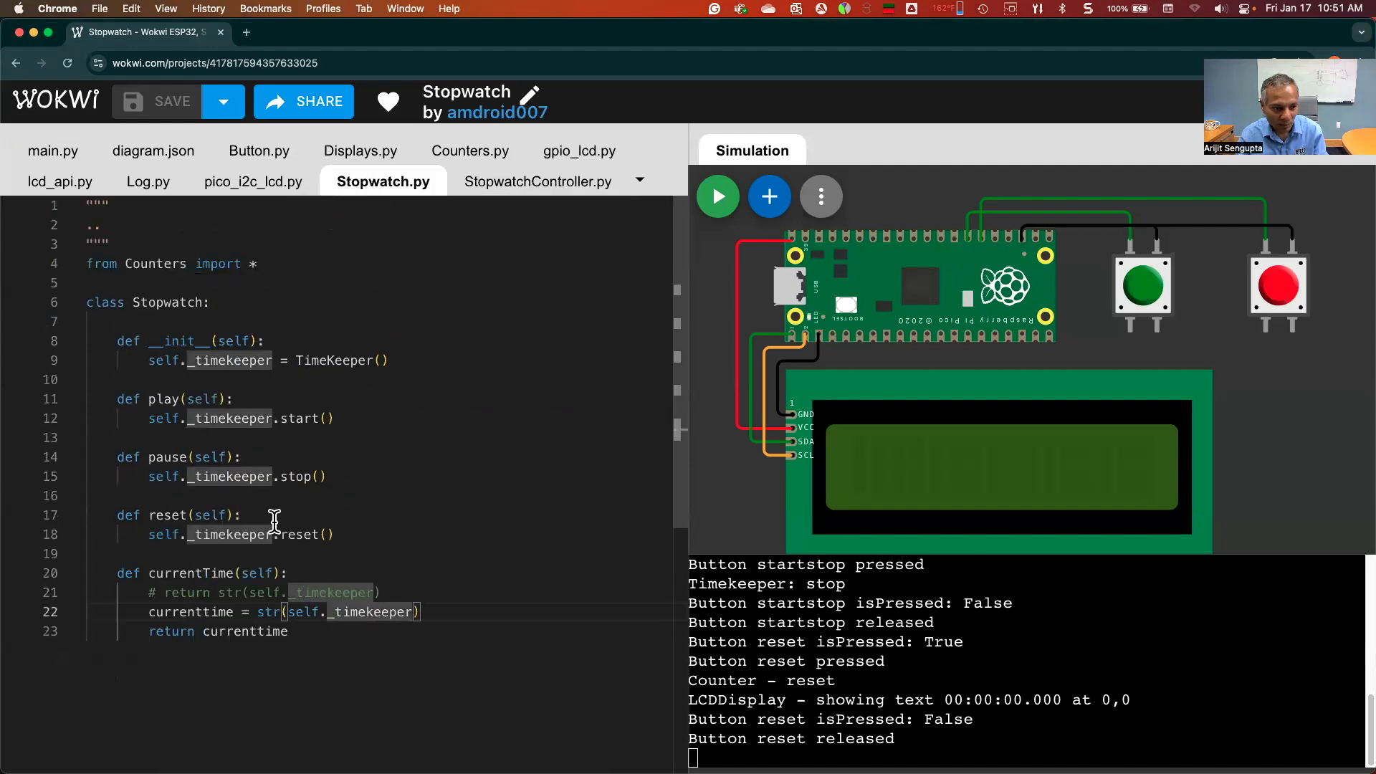
pyautogui.click(184, 555)
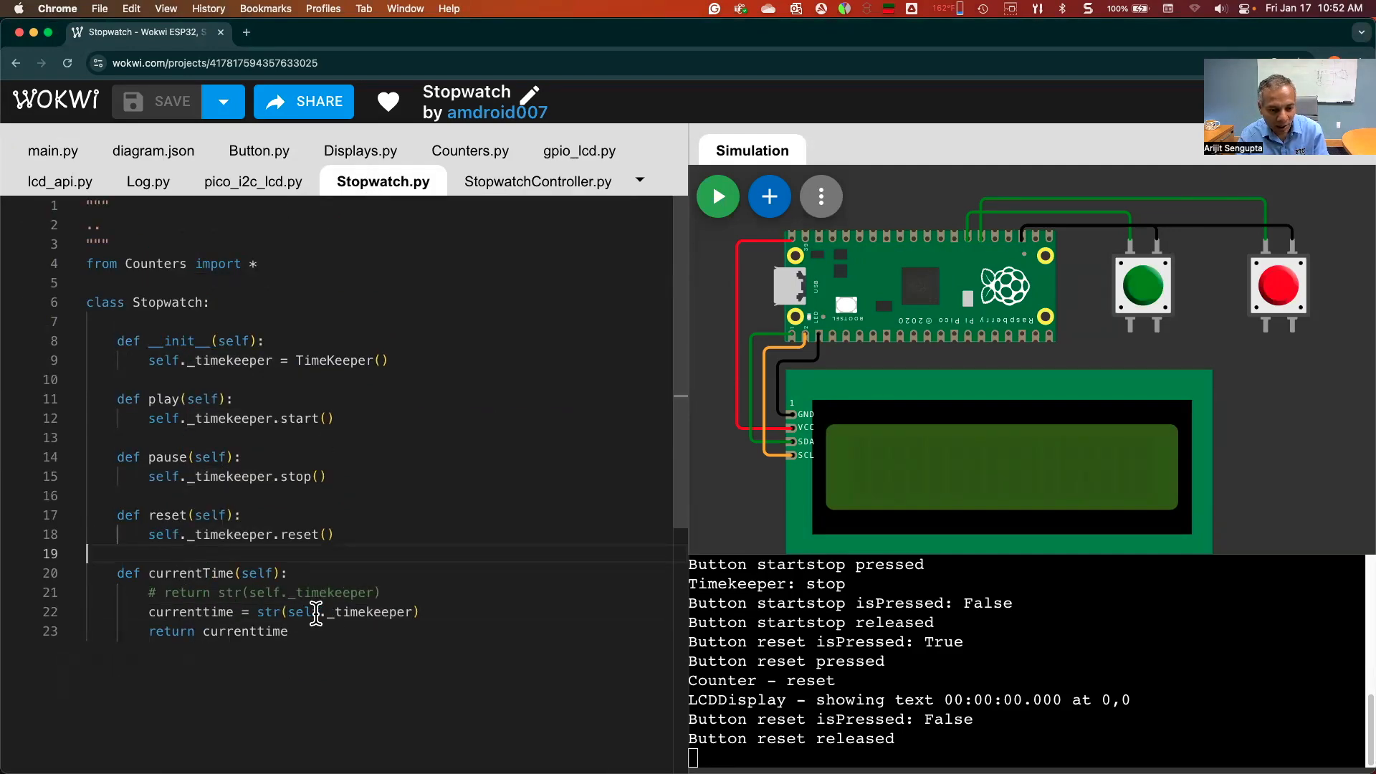
pyautogui.moveTo(313, 613); pyautogui.dragTo(415, 617)
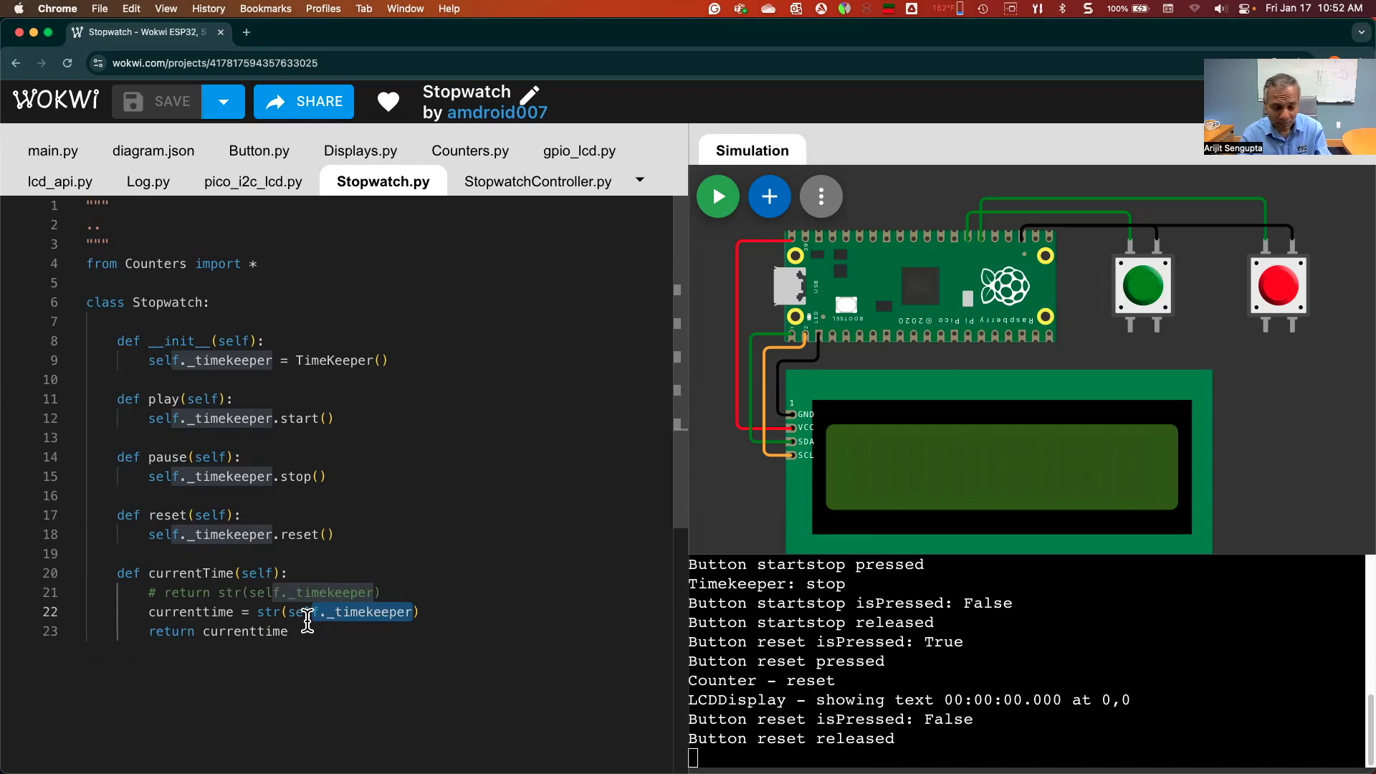
pyautogui.press('super+Tab')
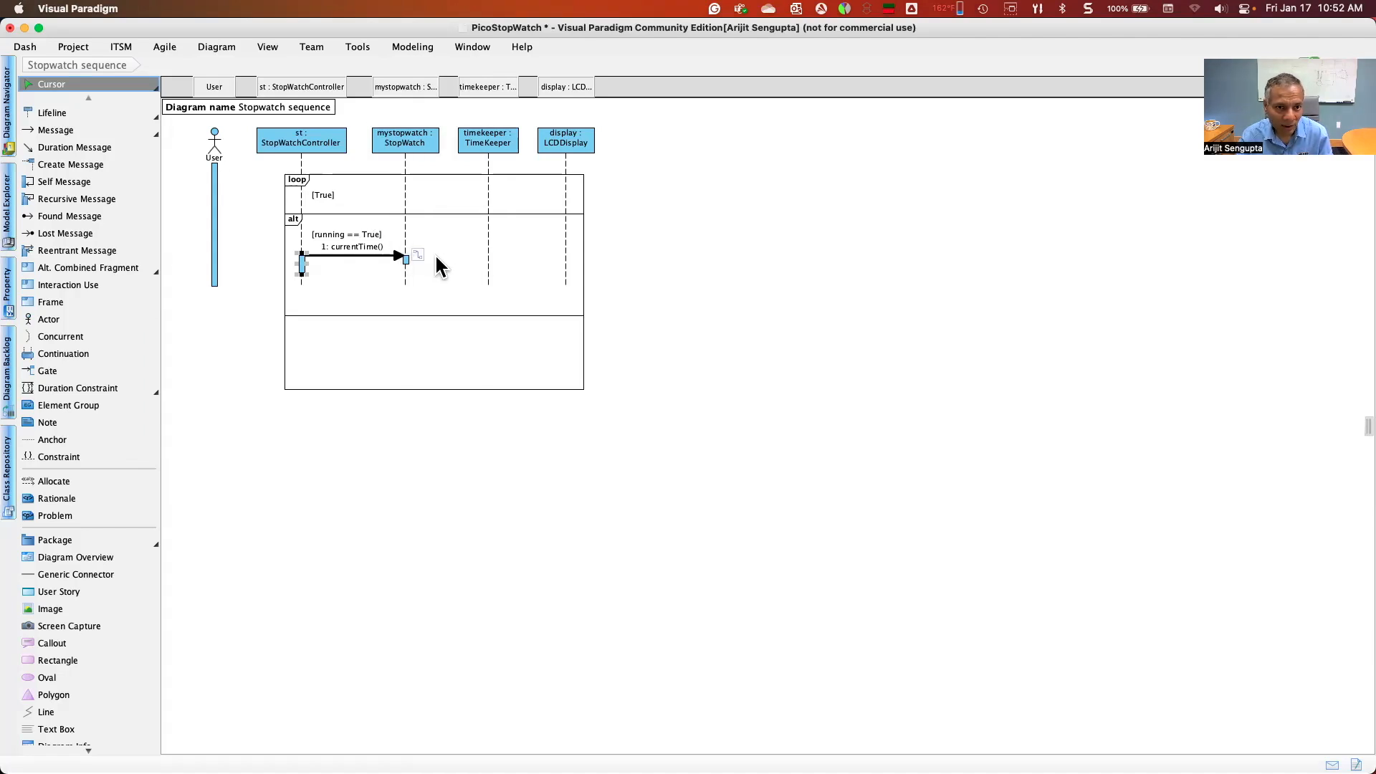
pyautogui.click(61, 130)
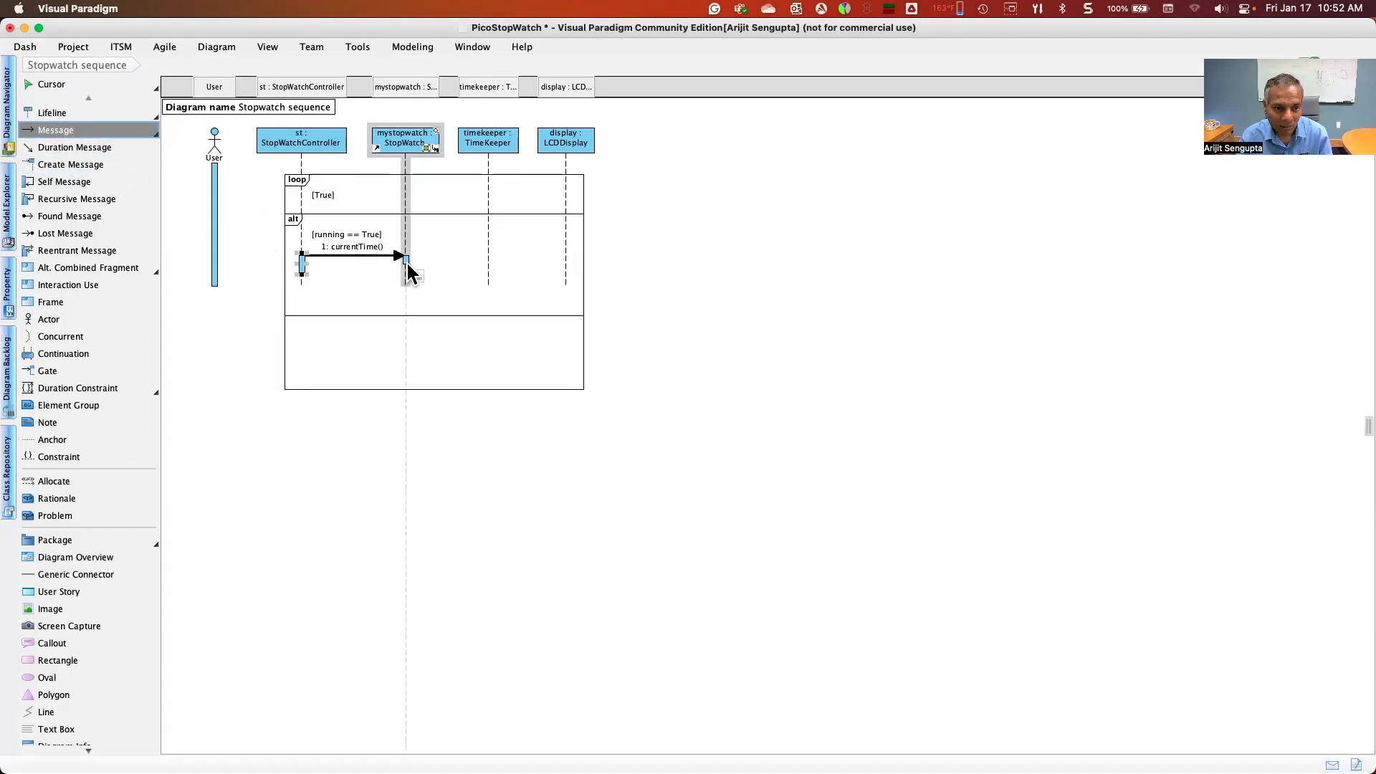
pyautogui.moveTo(416, 270); pyautogui.dragTo(488, 267)
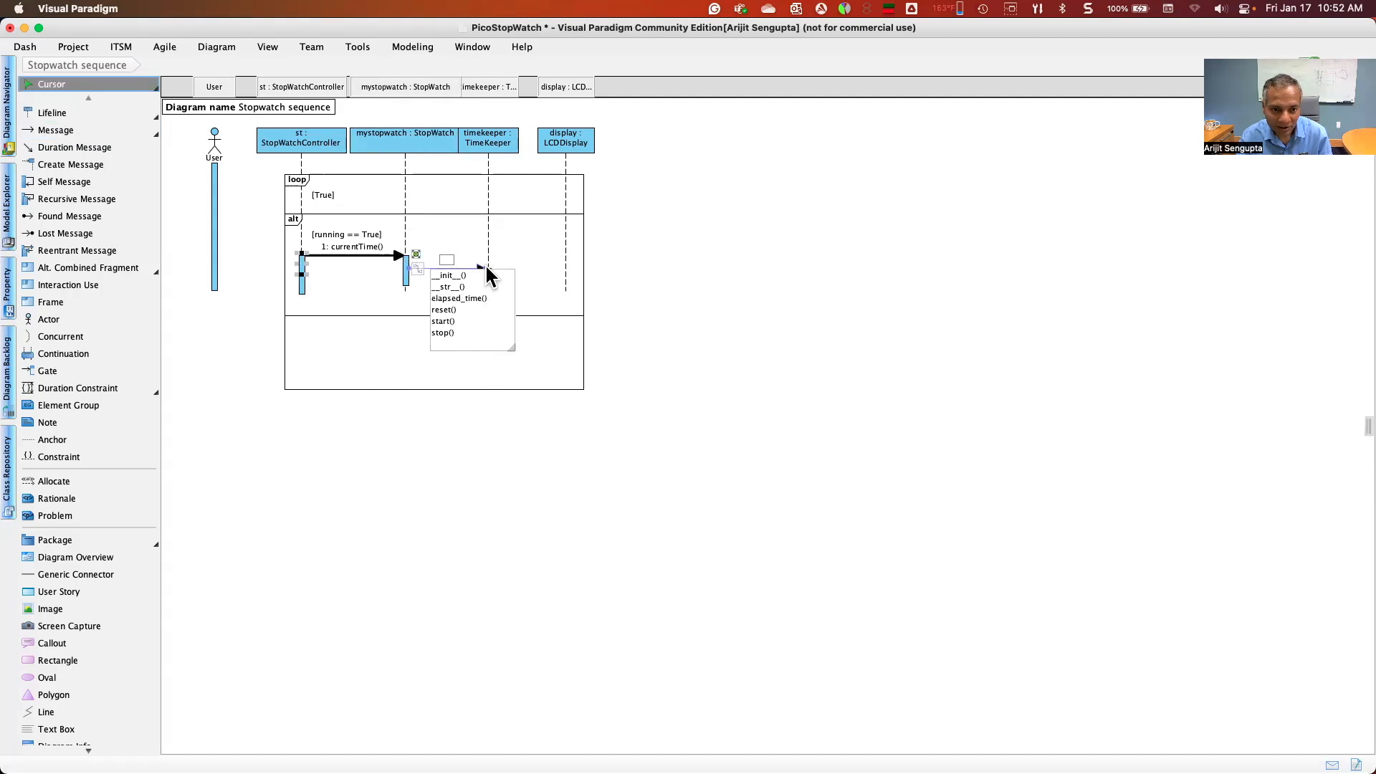
pyautogui.click(455, 287)
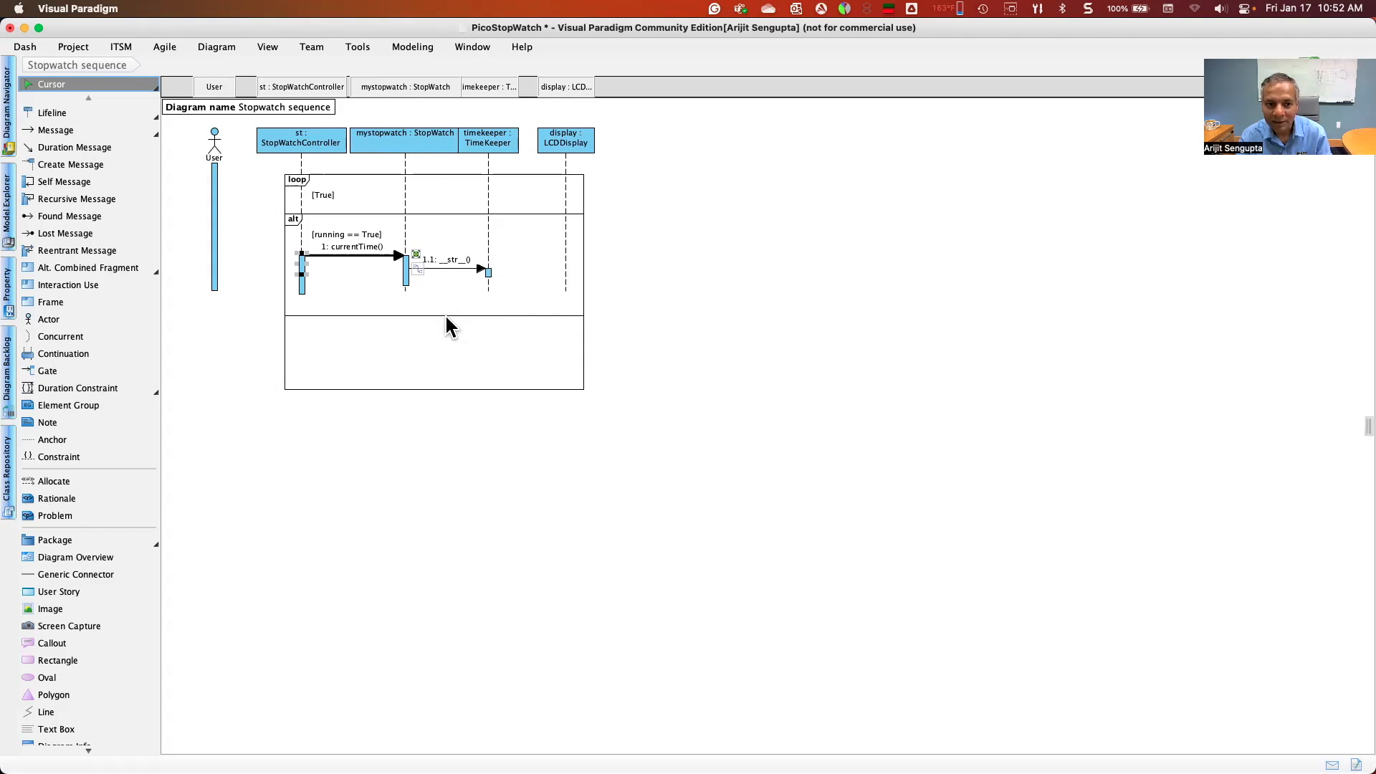
pyautogui.click(469, 271)
pyautogui.click(489, 276)
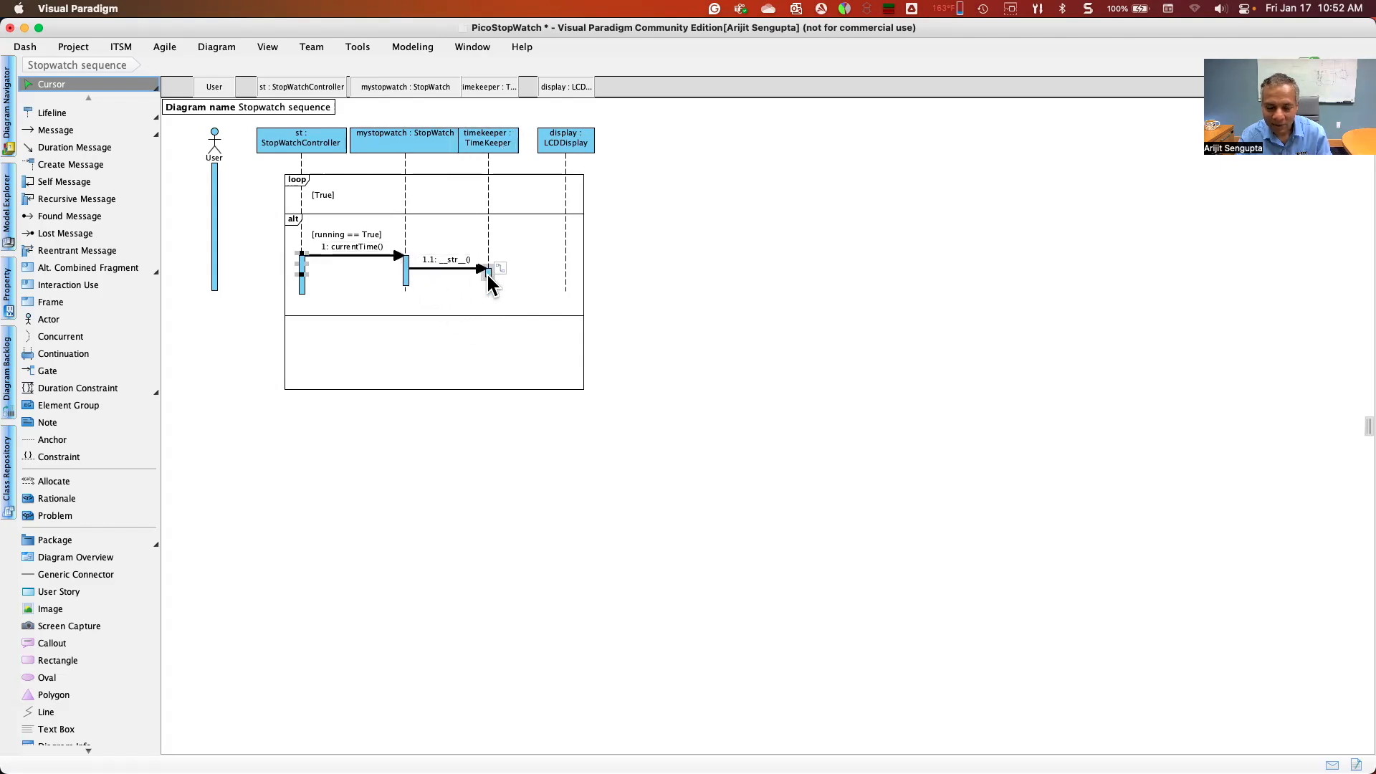
# Add a reply message named currenttime from timekeeper back to mystopwatch below __str__(), matching the variable in the Wokwi code, and lower it slightly
pyautogui.click(154, 131)
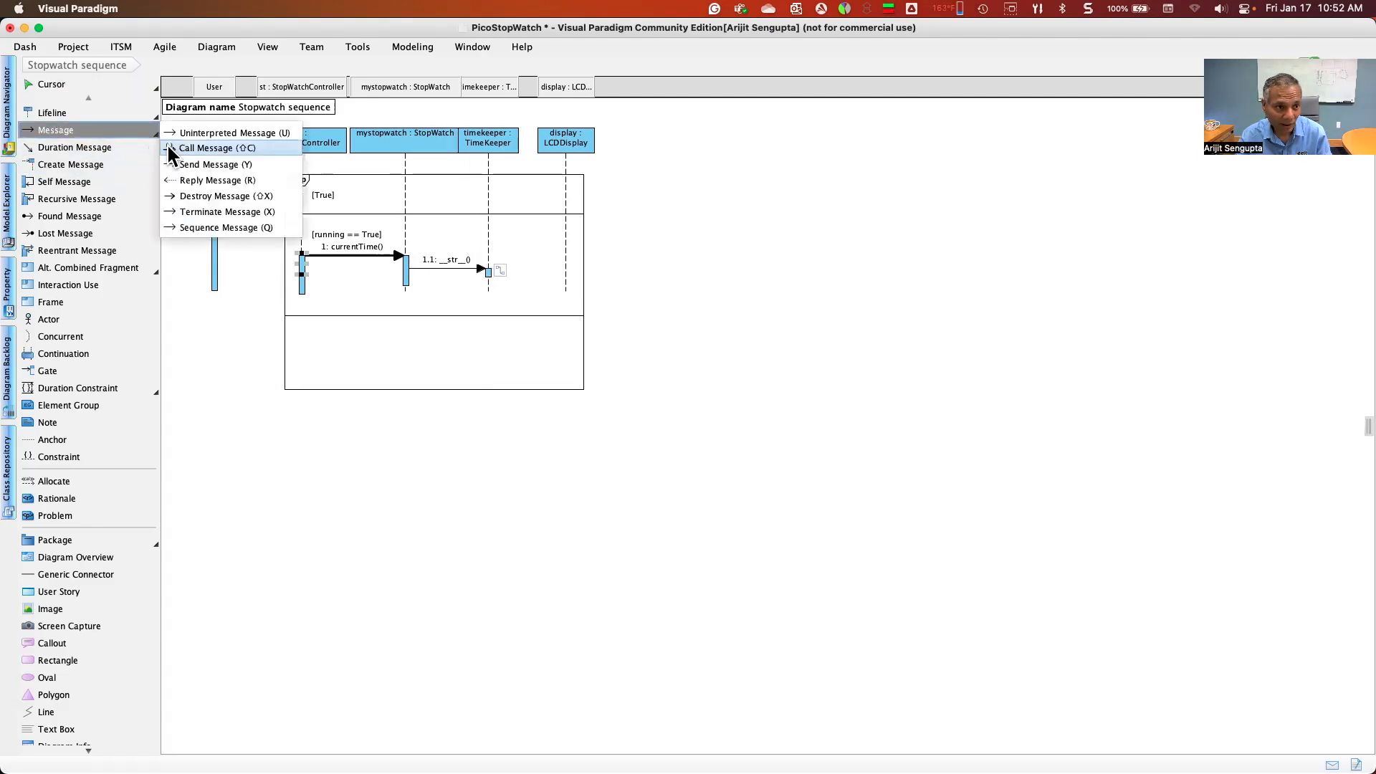
pyautogui.click(215, 179)
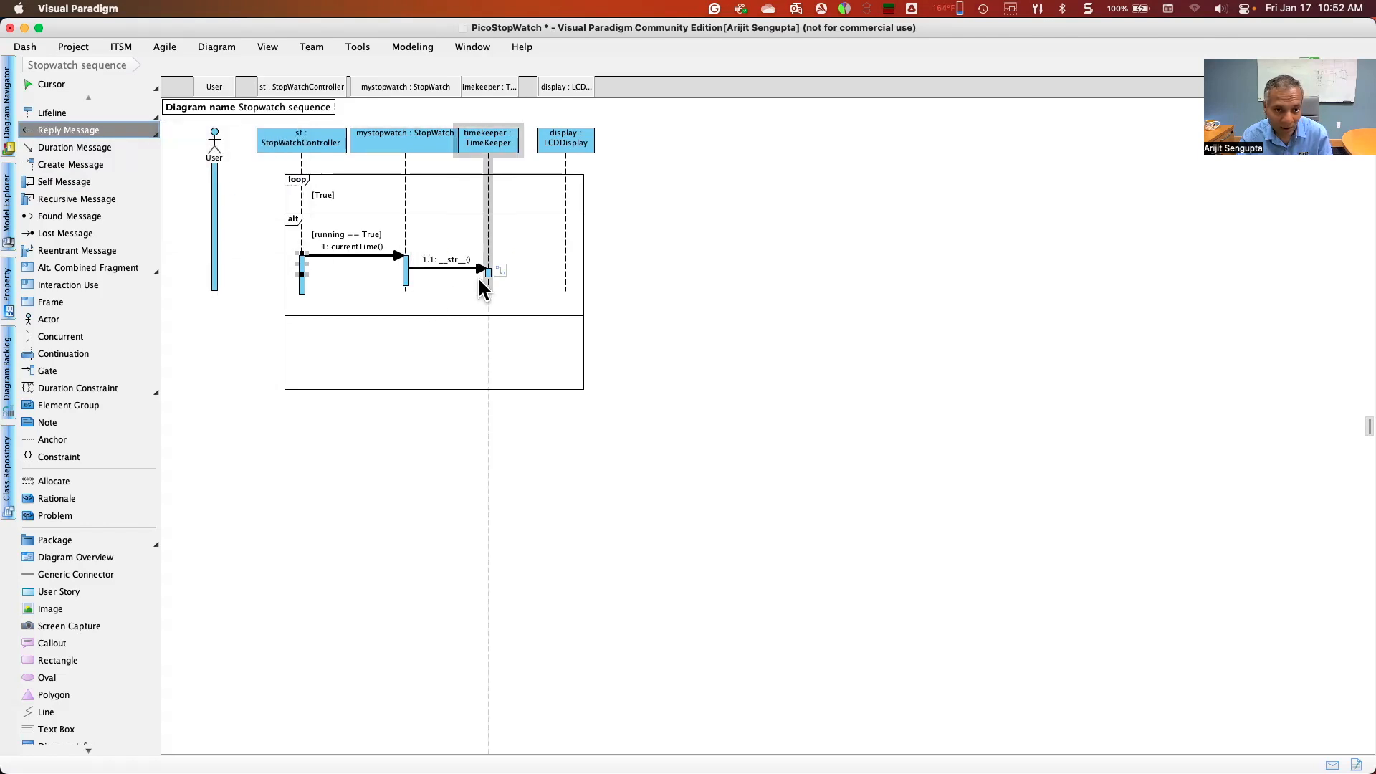
pyautogui.moveTo(487, 286); pyautogui.dragTo(409, 281)
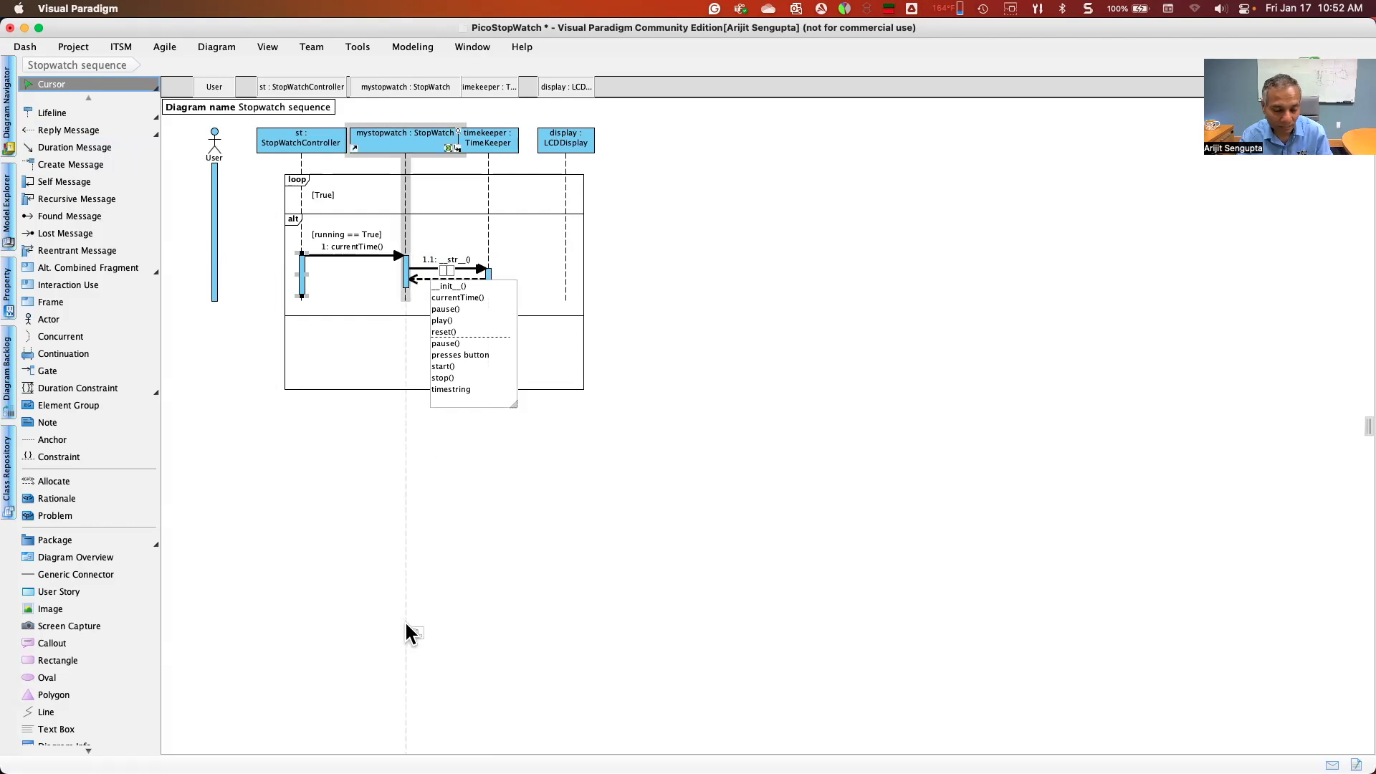
pyautogui.press('super+Tab')
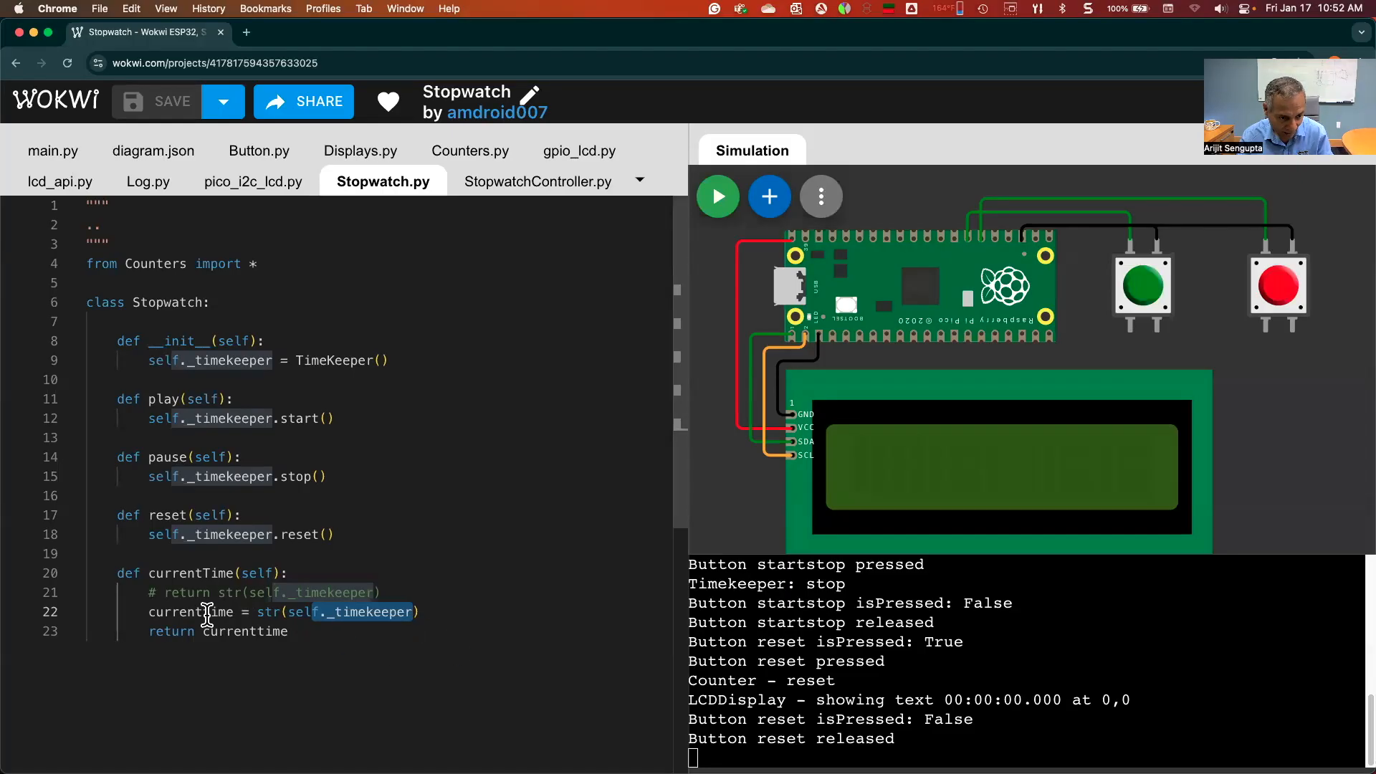
pyautogui.press('super+Tab')
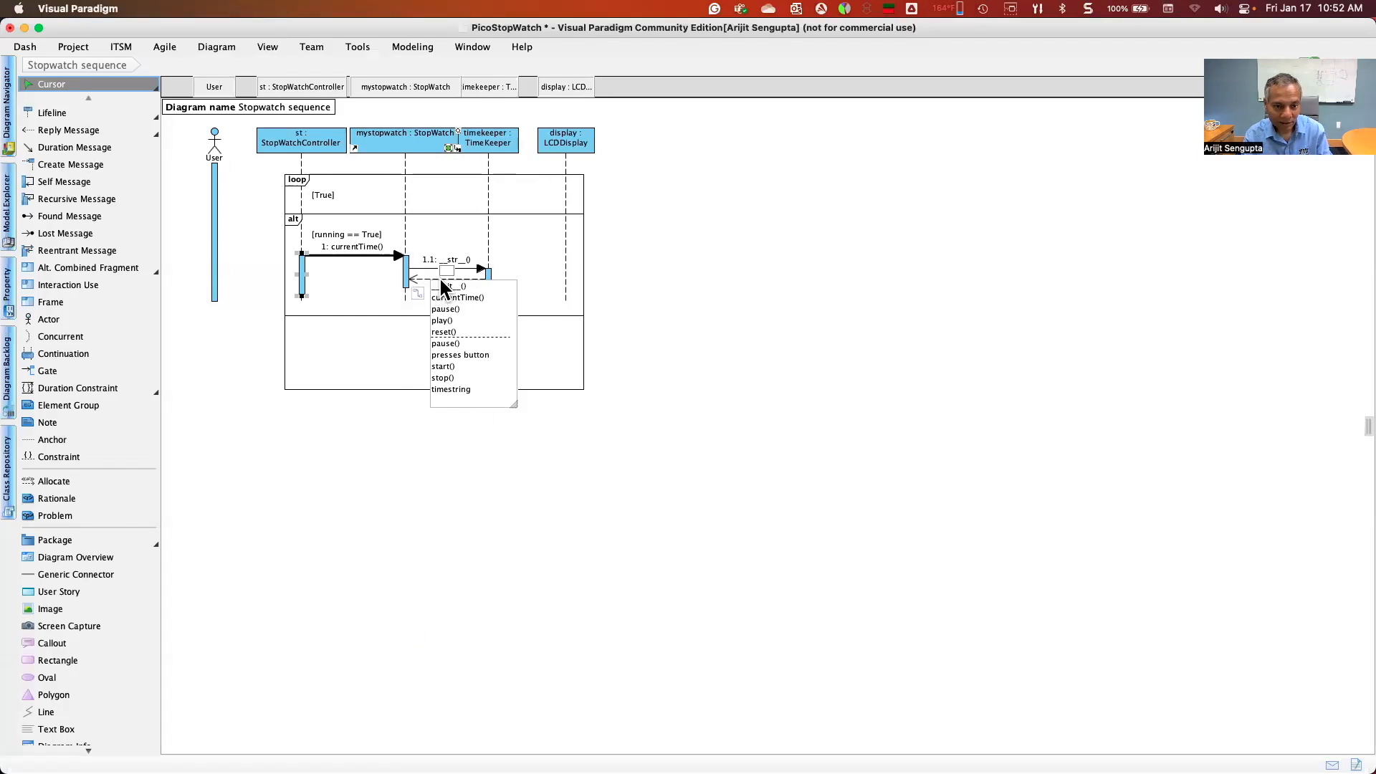
pyautogui.write('currenttime')
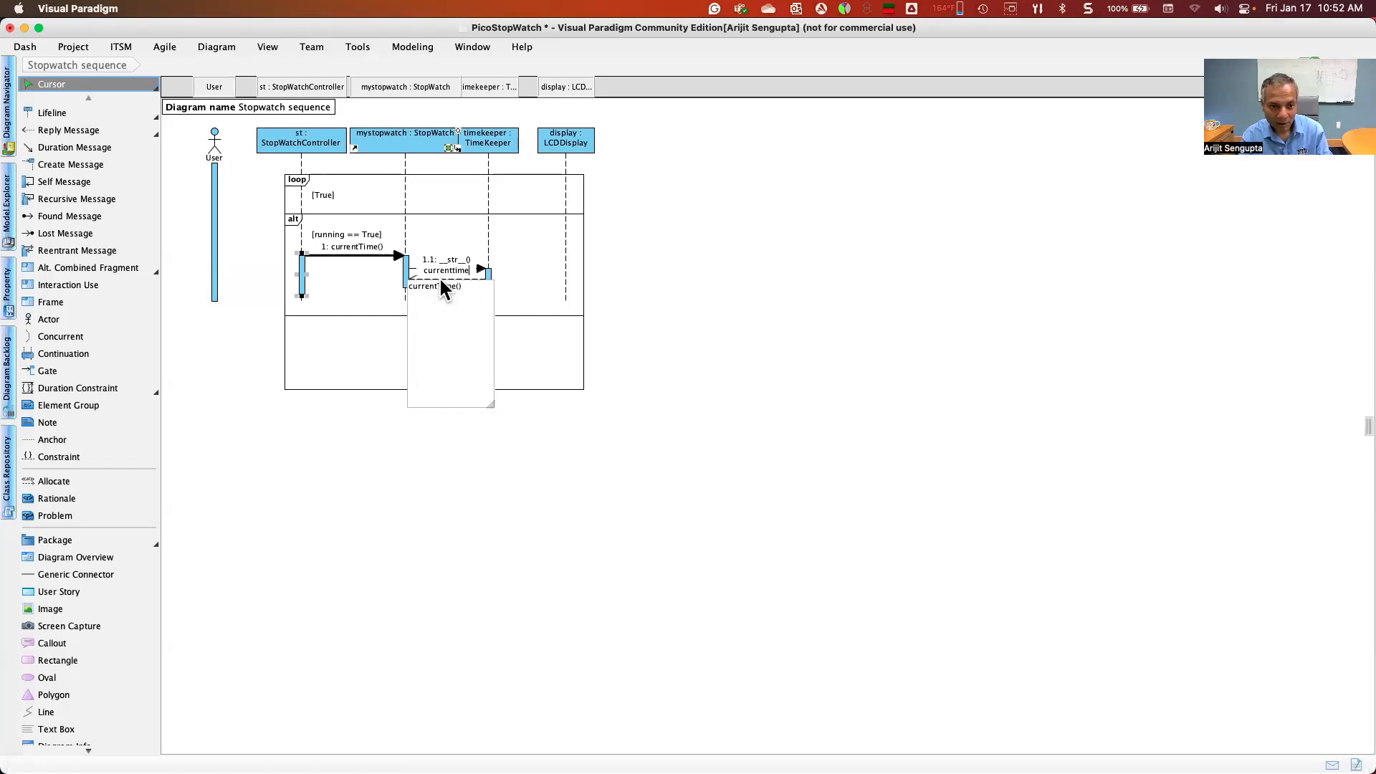
pyautogui.click(645, 307)
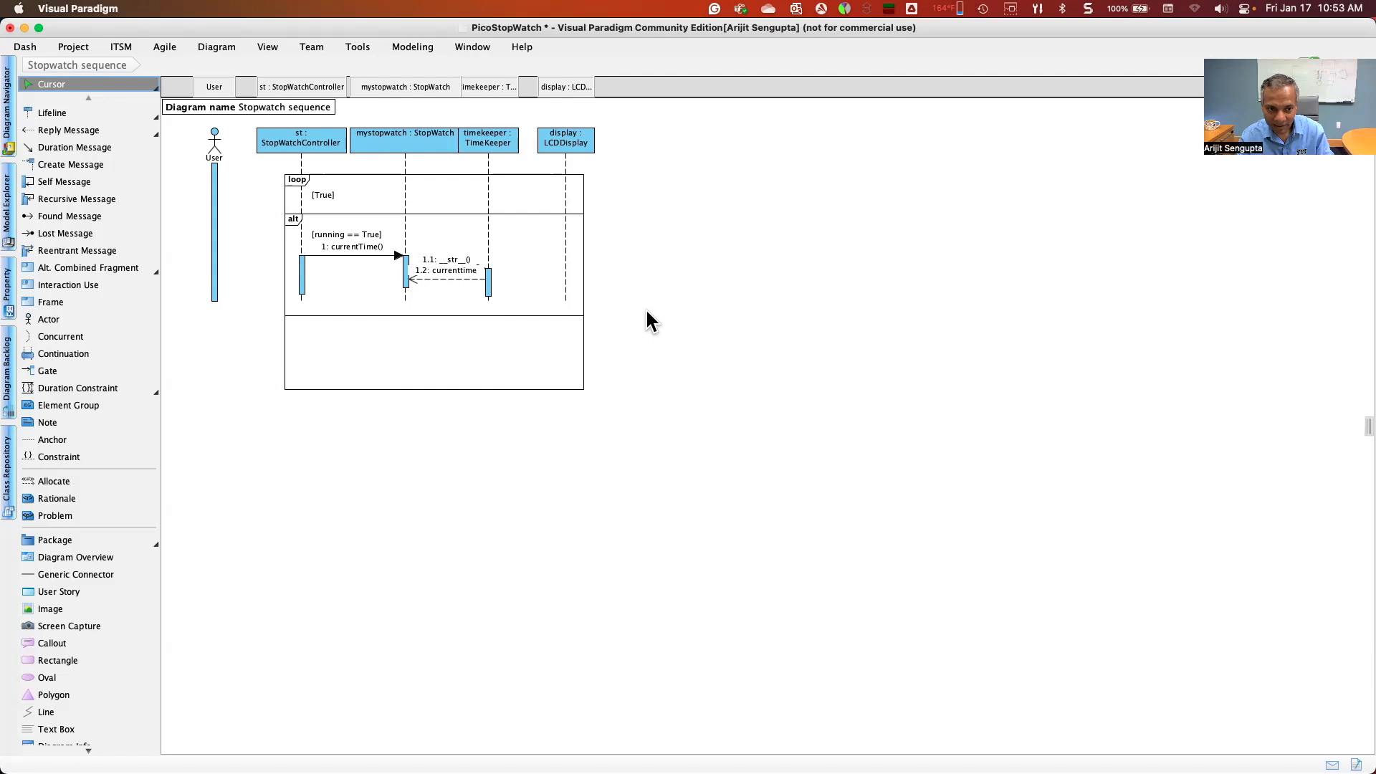
pyautogui.click(452, 286)
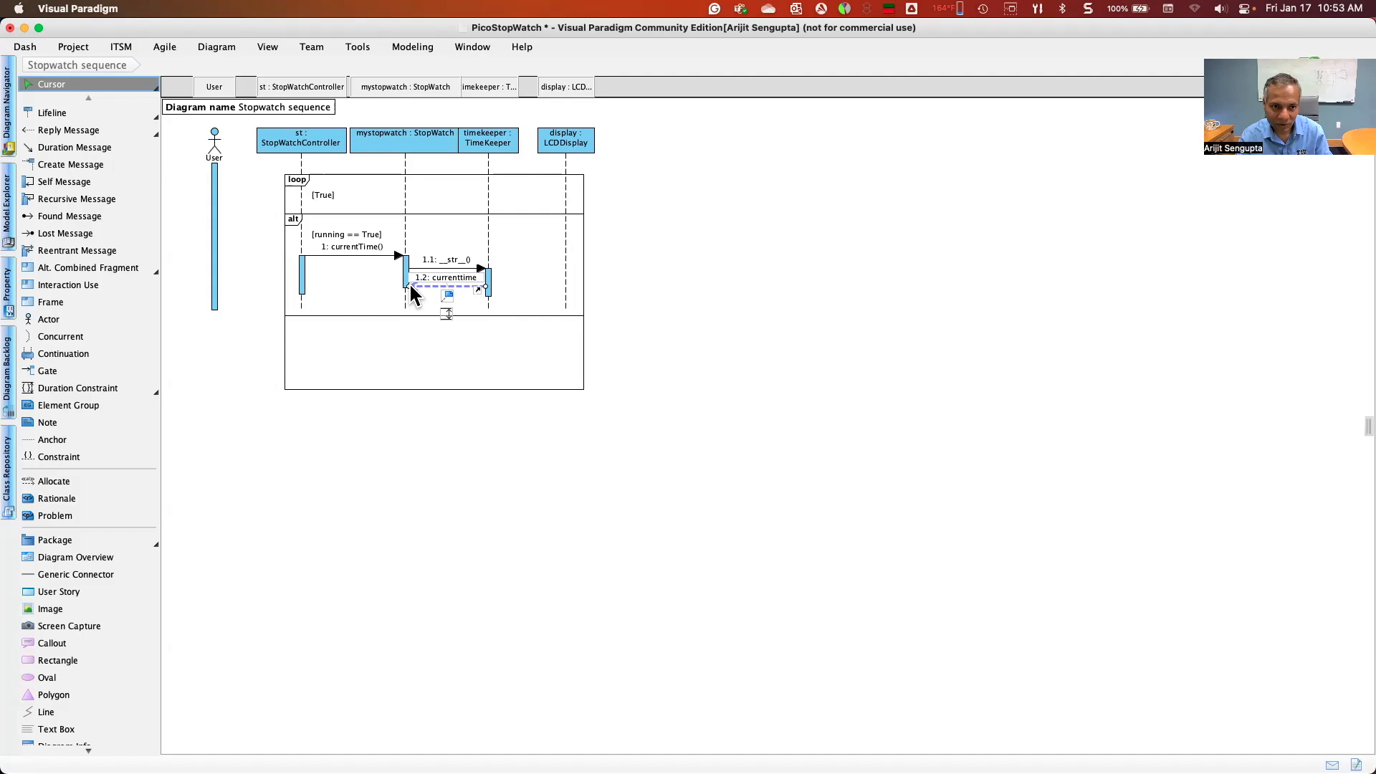
# Narrow the mystopwatch lifeline's header so it no longer touches the timekeeper header
pyautogui.click(409, 136)
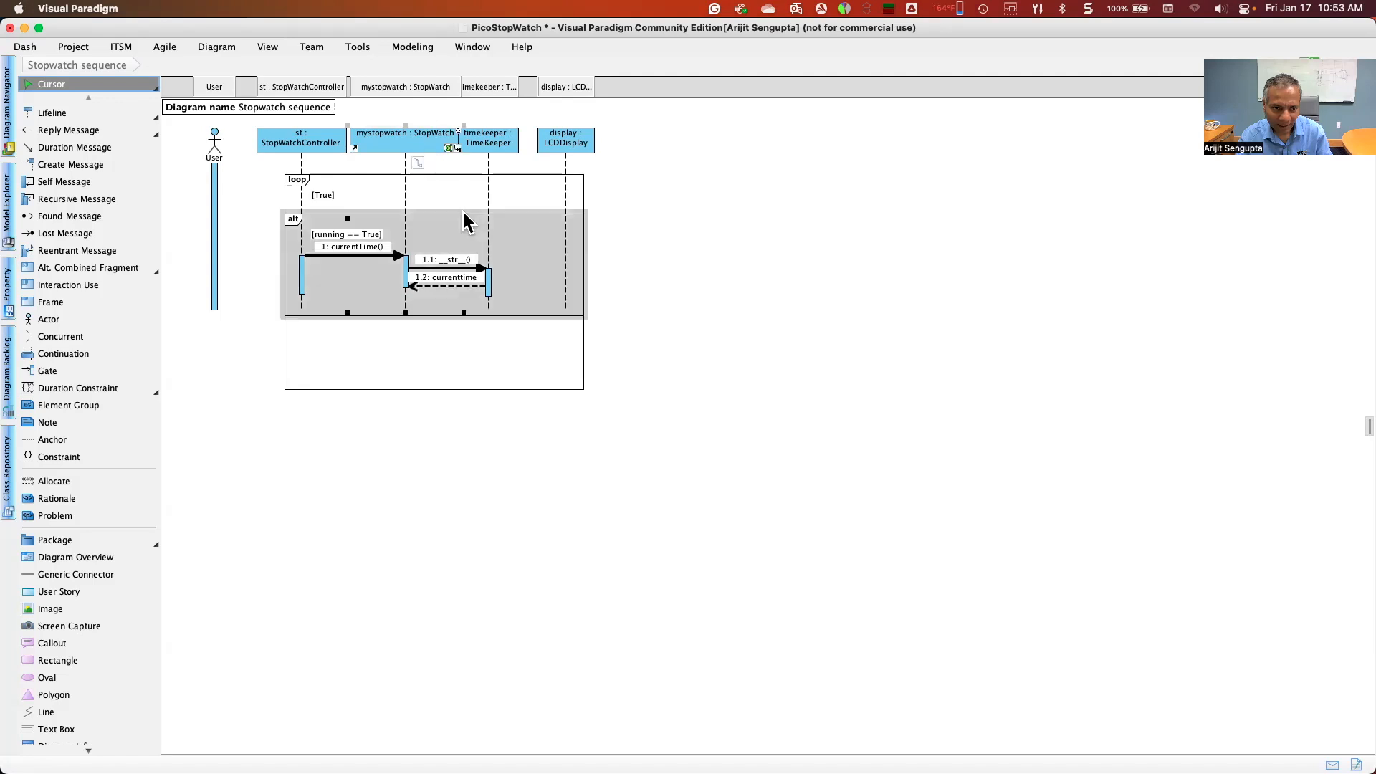
pyautogui.moveTo(464, 219); pyautogui.dragTo(449, 219)
pyautogui.moveTo(414, 142); pyautogui.dragTo(417, 144)
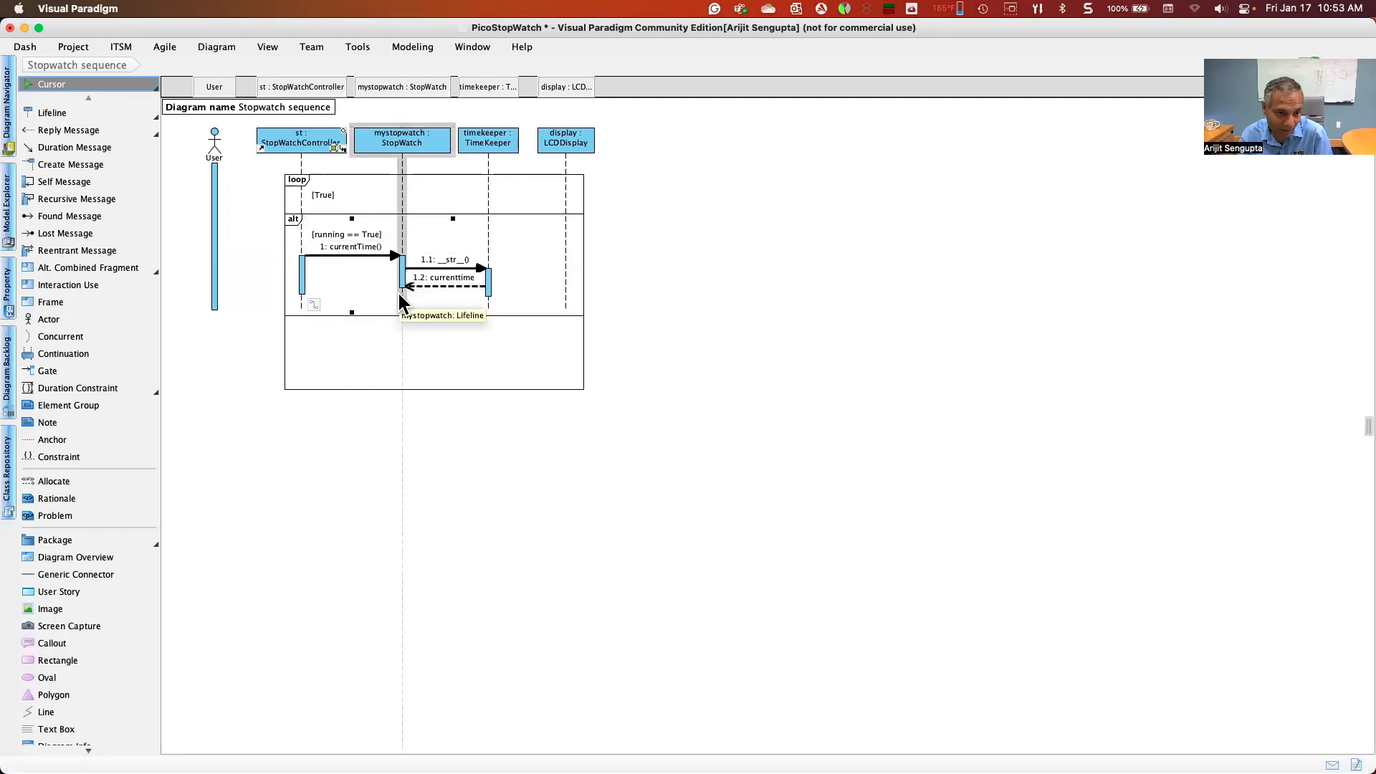
# Add a currenttime reply message from mystopwatch back to st, and join its end to the st activation bar that sent currentTime()
pyautogui.click(83, 132)
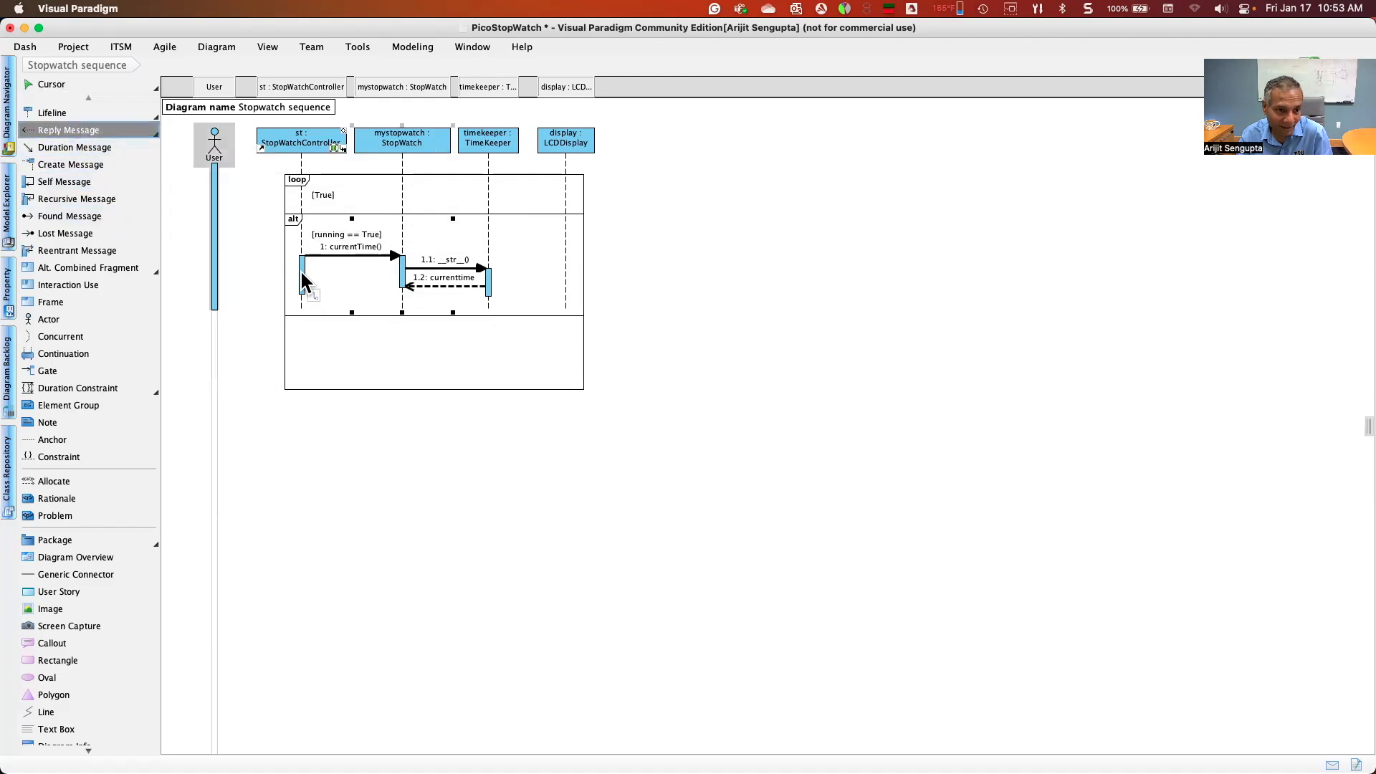
pyautogui.moveTo(402, 286); pyautogui.dragTo(303, 298)
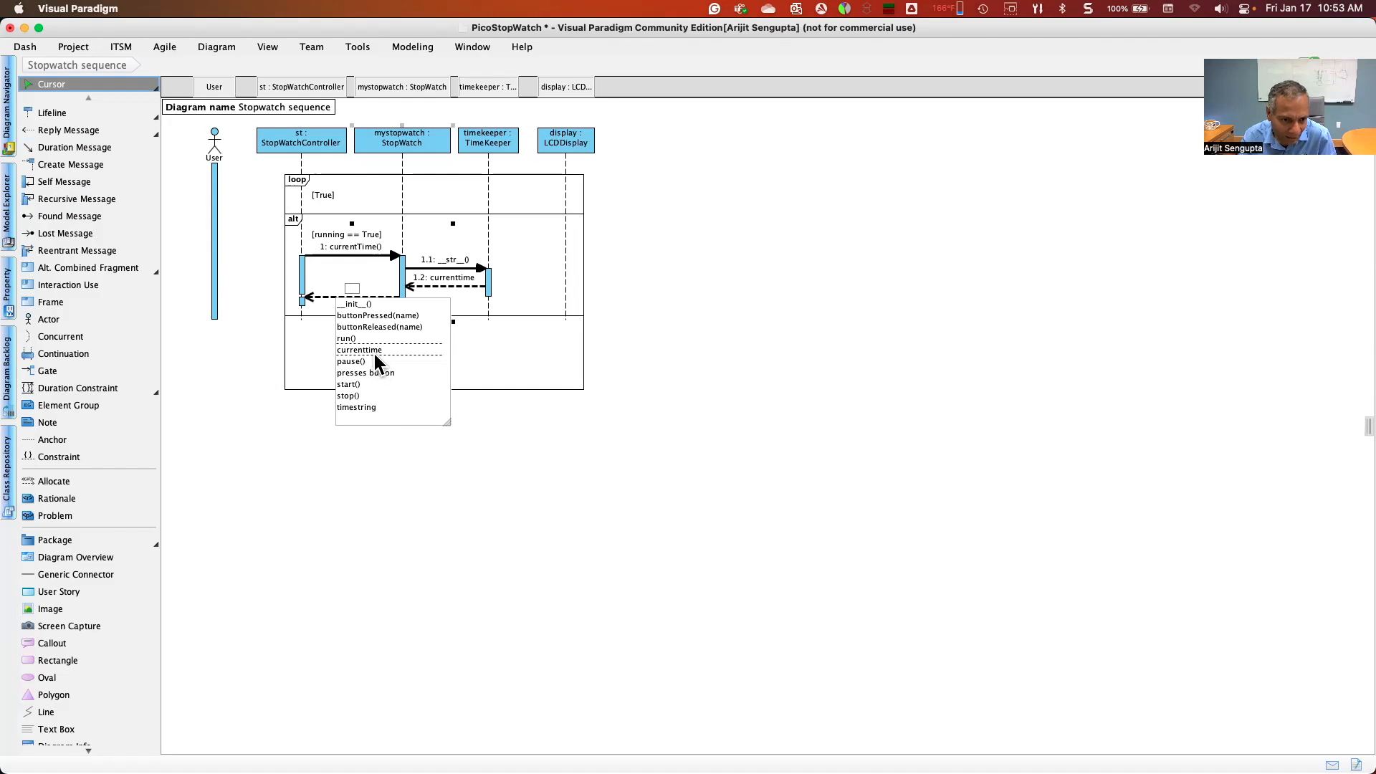
pyautogui.click(372, 350)
pyautogui.click(457, 286)
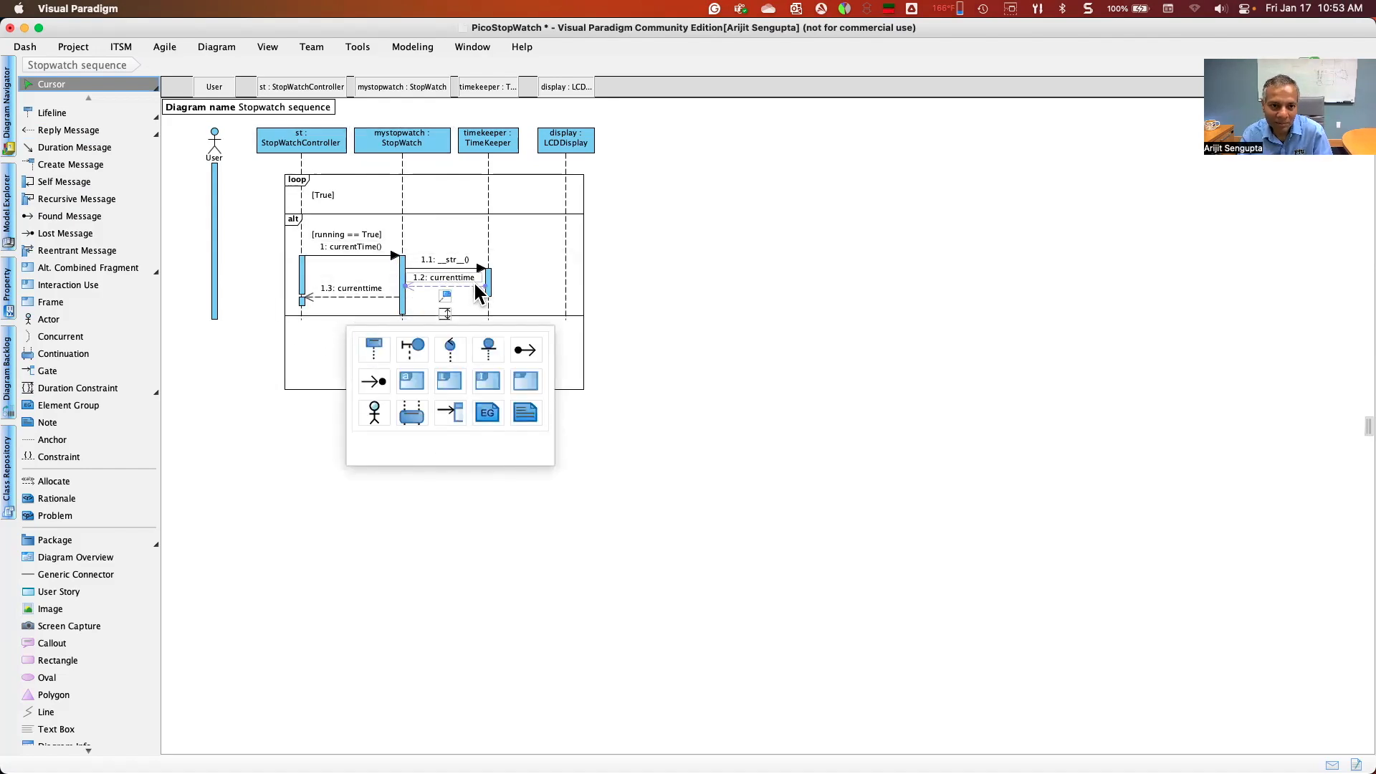
pyautogui.click(302, 296)
pyautogui.moveTo(301, 299); pyautogui.dragTo(301, 296)
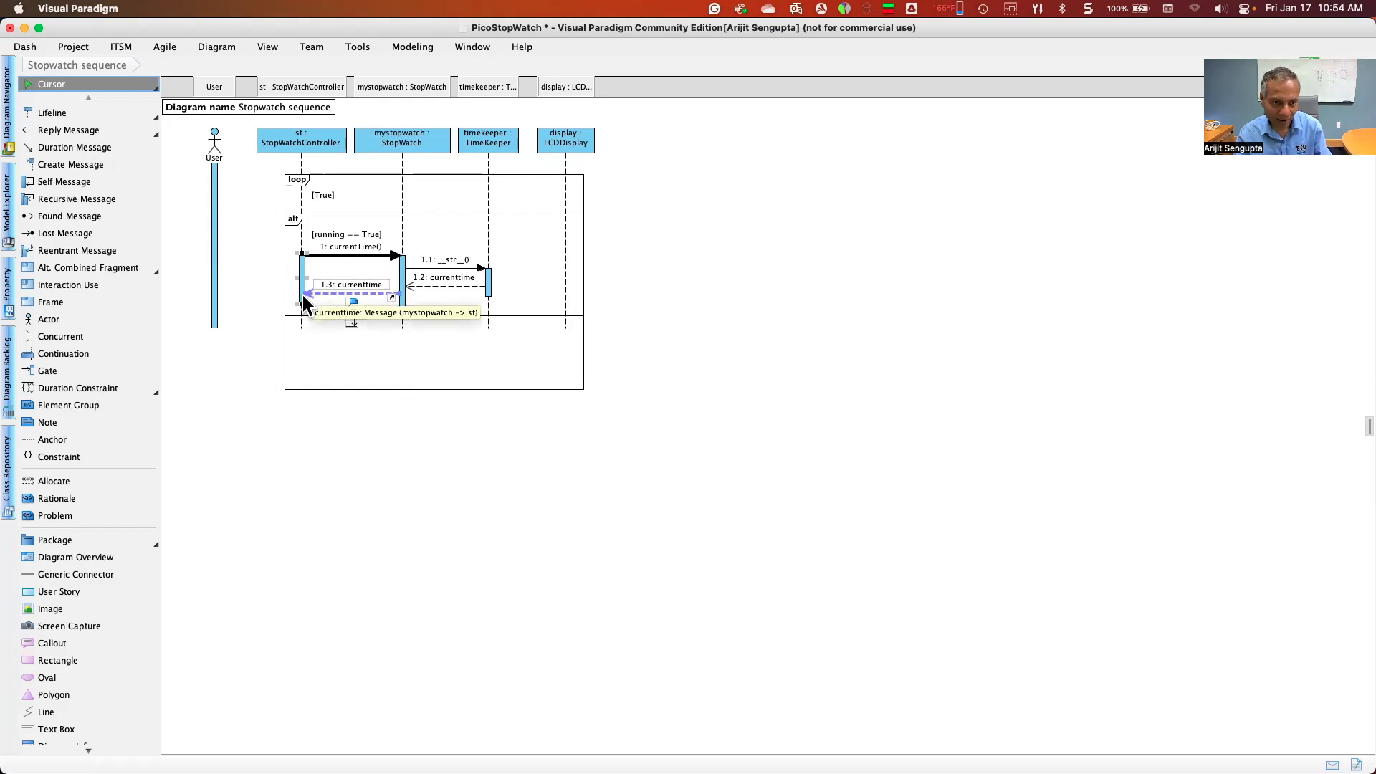
# After checking the showText call in StopwatchController.py's run method in Wokwi, extend the st activation bar and the alt fragment downward in Visual Paradigm
pyautogui.press('super+Tab')
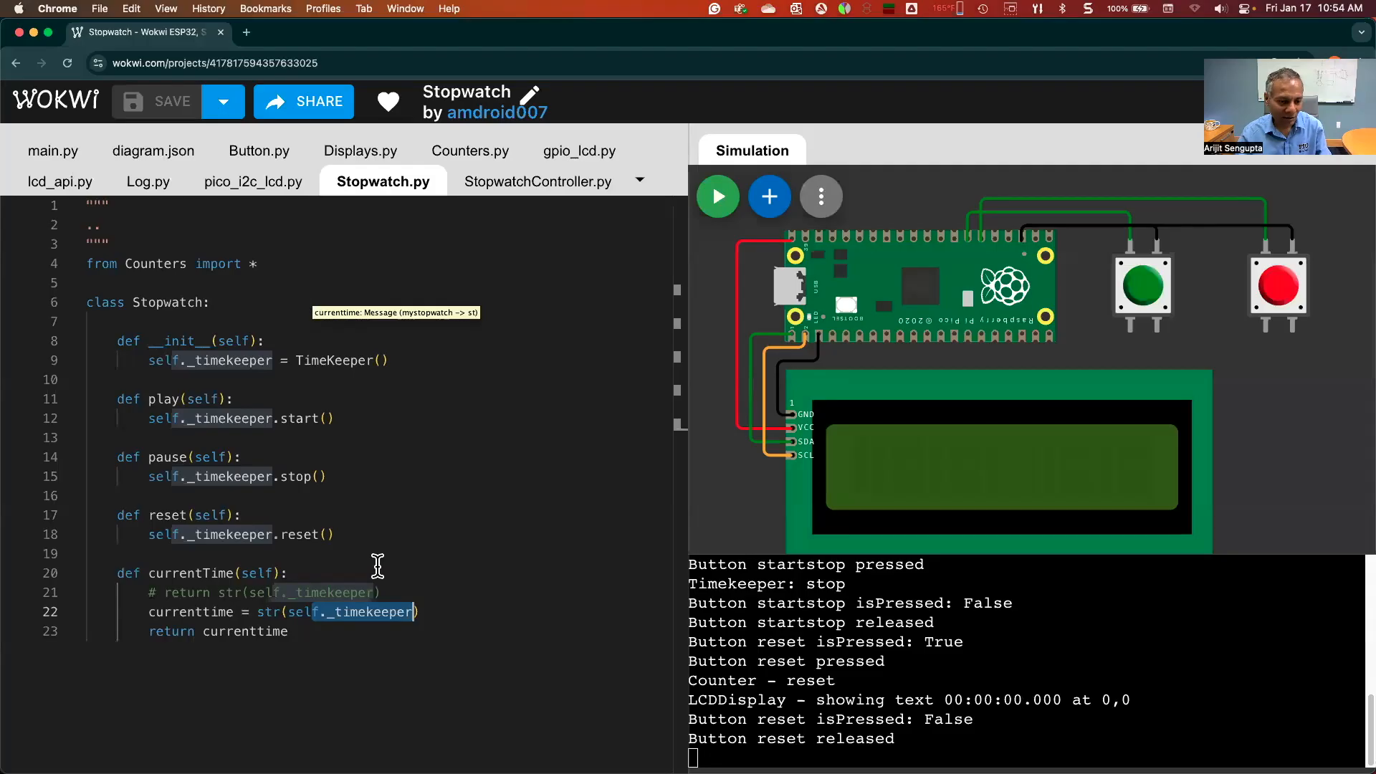
pyautogui.click(502, 183)
pyautogui.moveTo(258, 649); pyautogui.dragTo(485, 651)
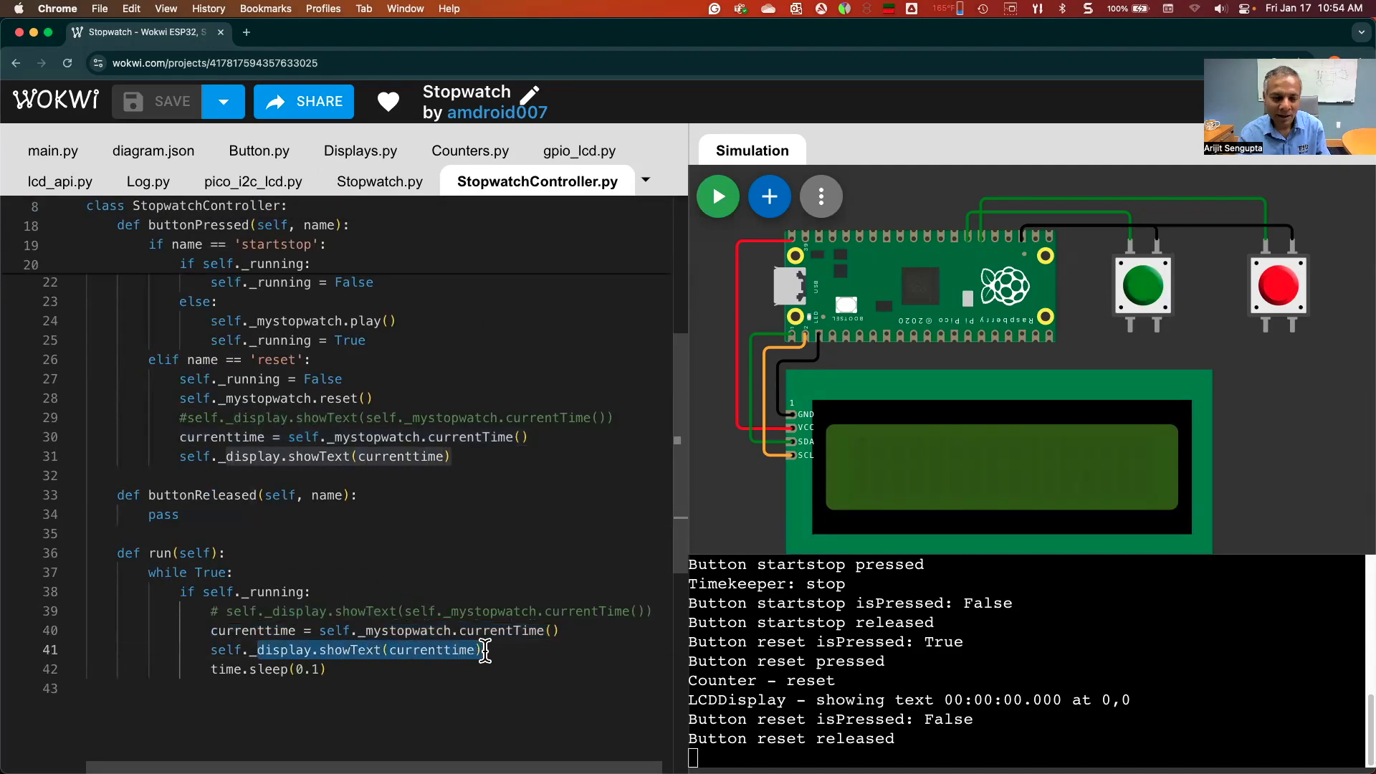
pyautogui.click(335, 651)
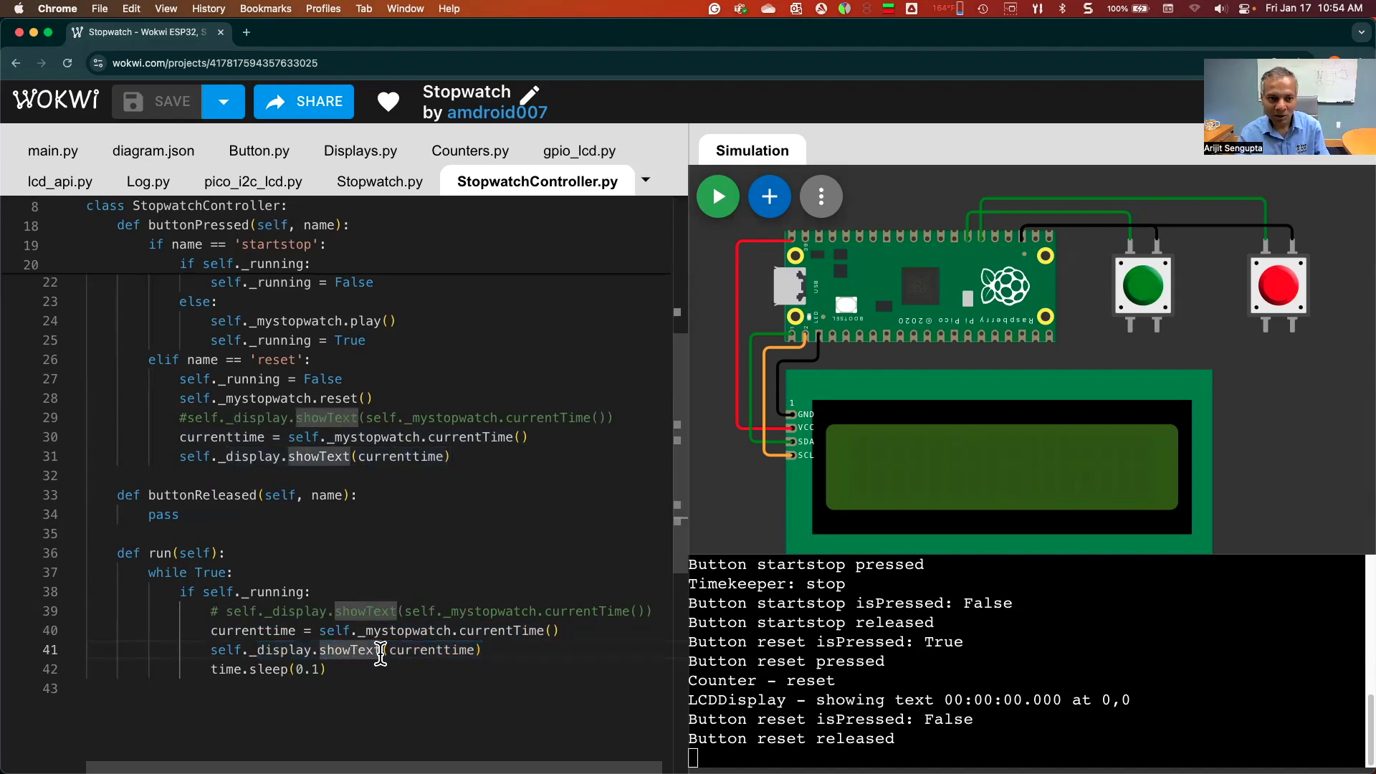
pyautogui.press('super+Tab')
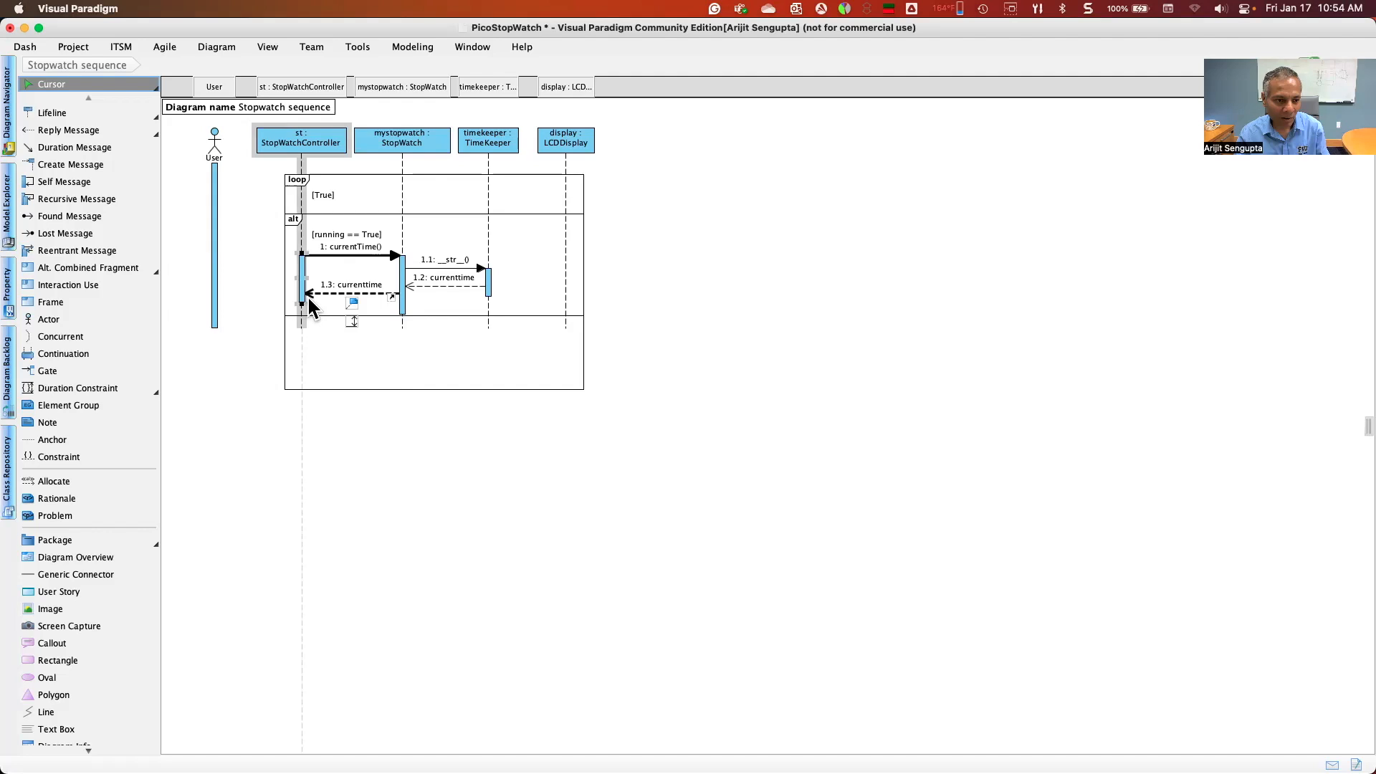
pyautogui.moveTo(300, 304); pyautogui.dragTo(301, 349)
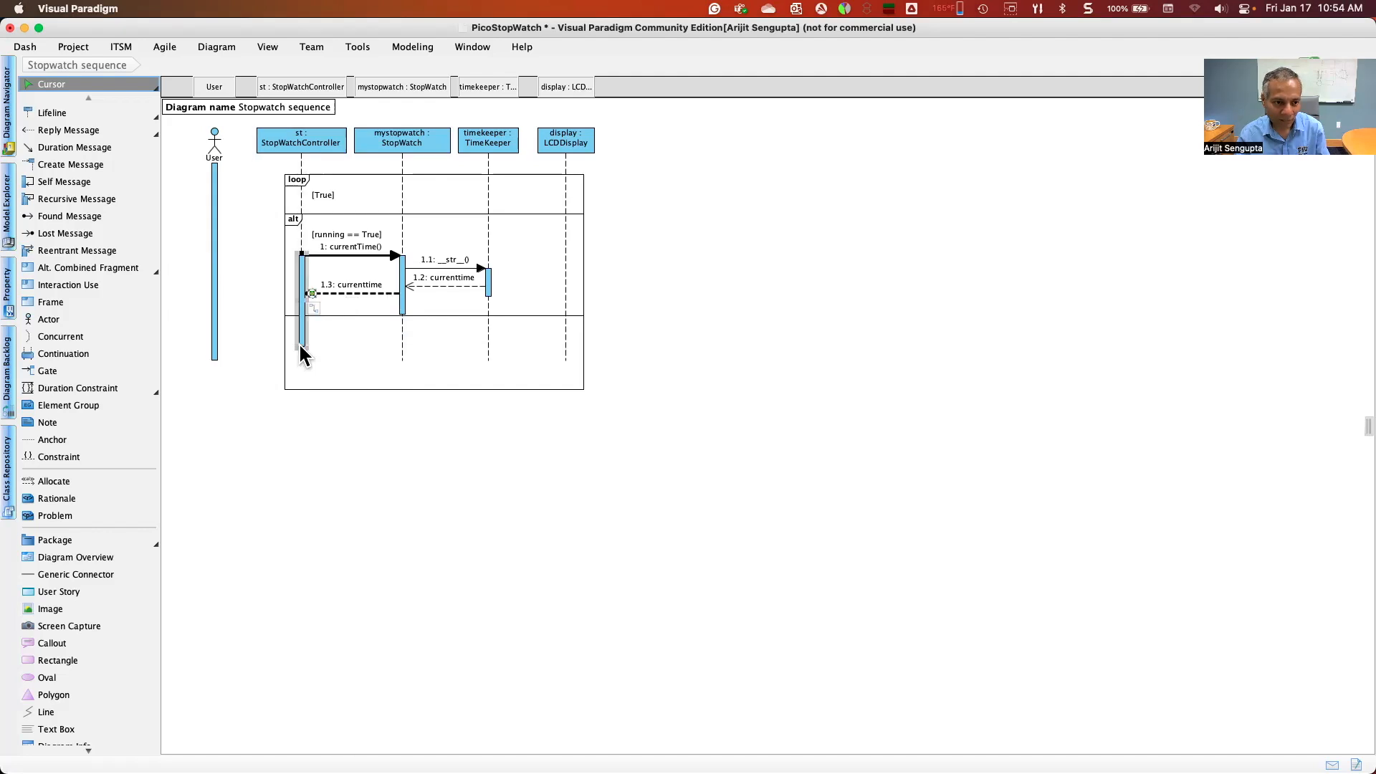
pyautogui.click(429, 312)
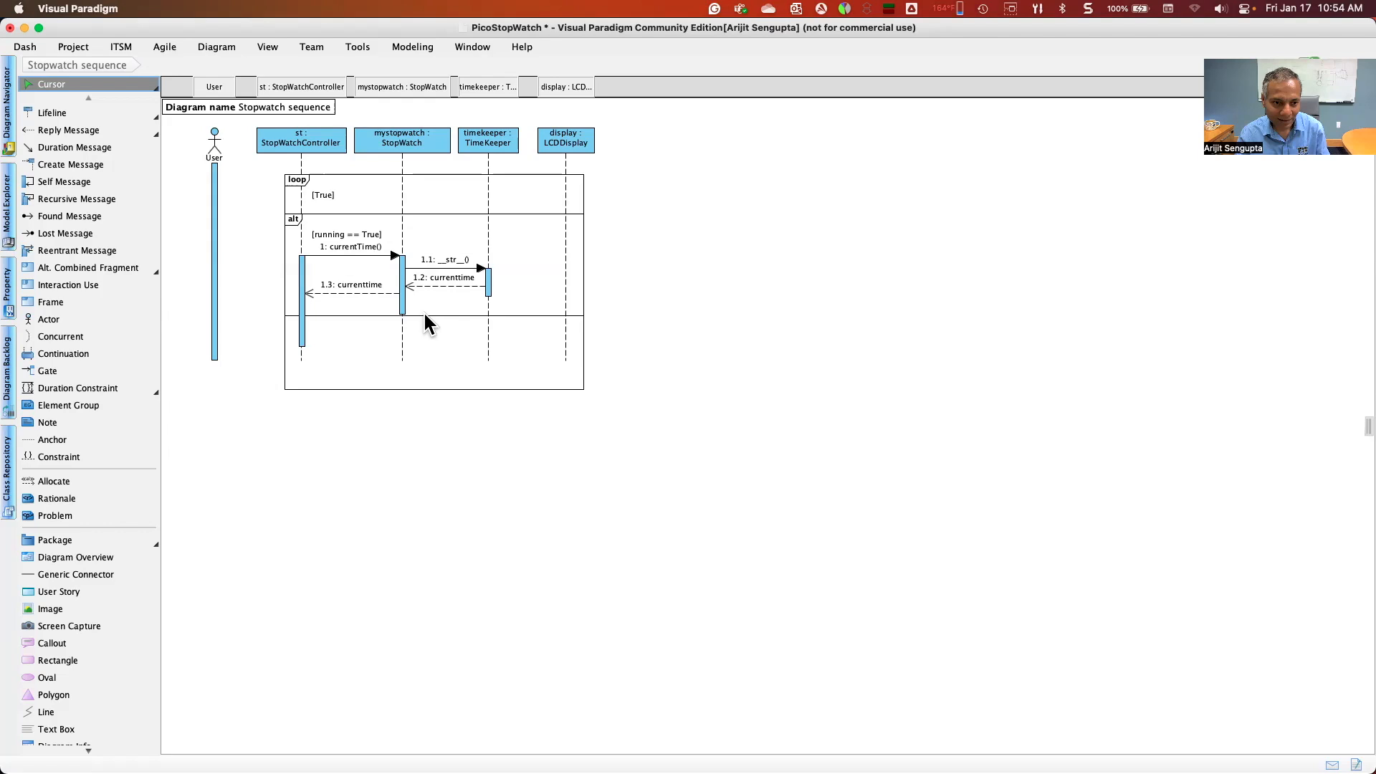
pyautogui.click(414, 208)
pyautogui.click(293, 218)
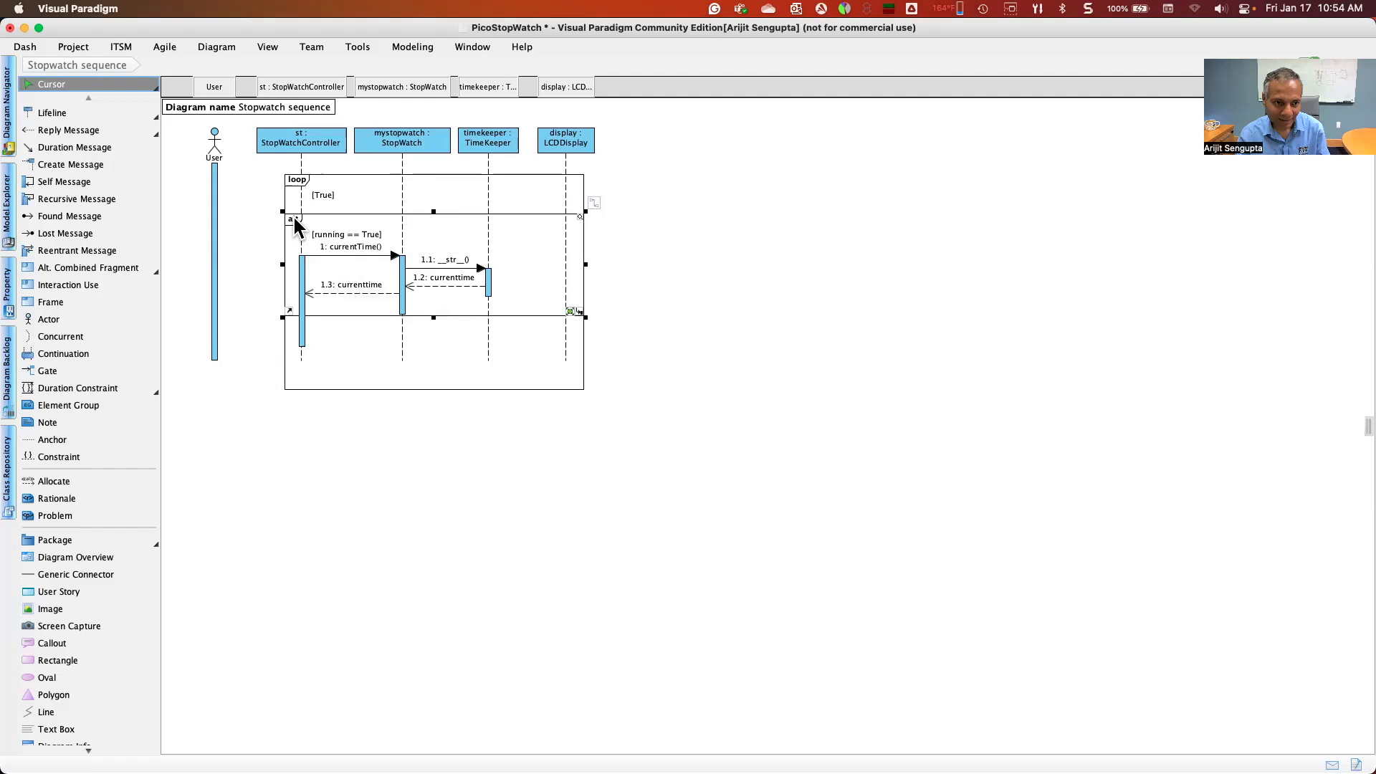
pyautogui.moveTo(432, 315); pyautogui.dragTo(432, 349)
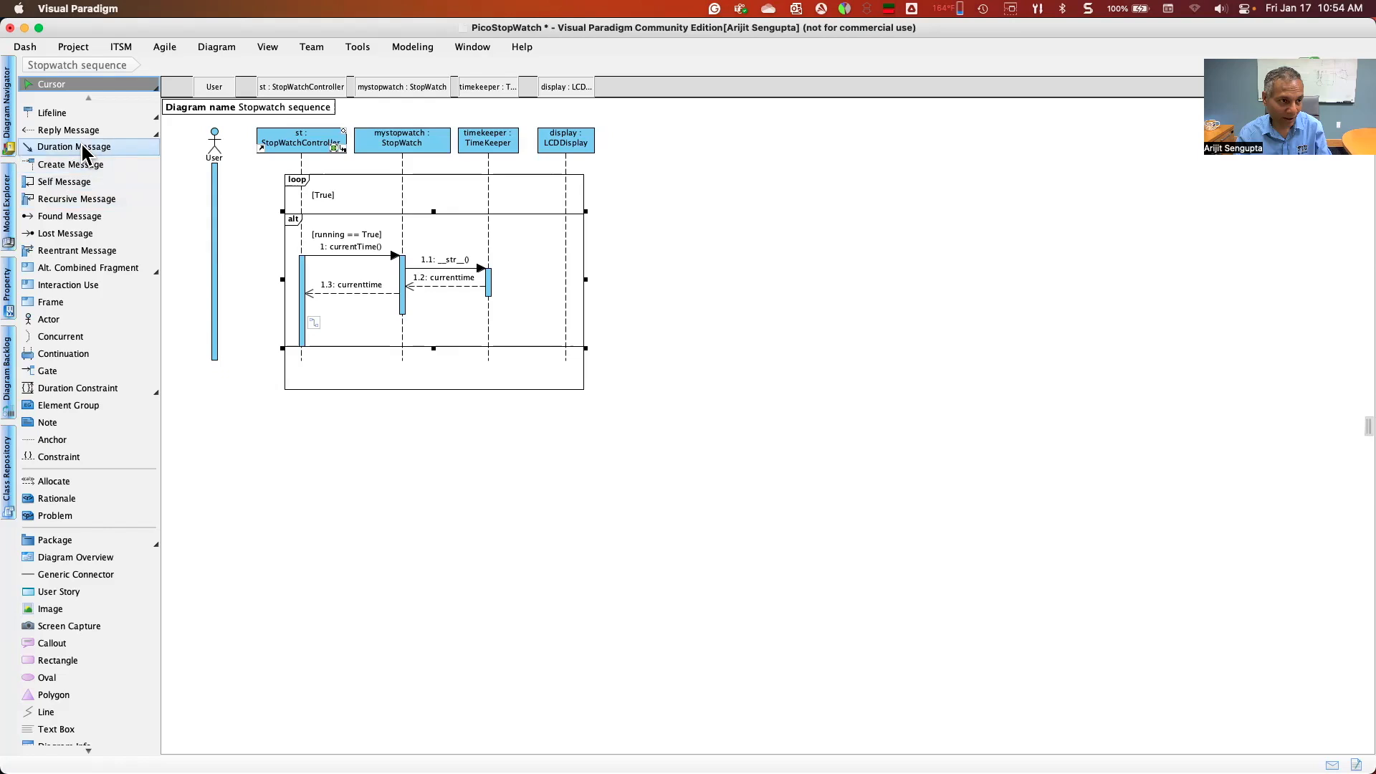
# Add a showText() message from st to display inside the alt fragment, below the currenttime reply
pyautogui.click(159, 140)
pyautogui.click(187, 132)
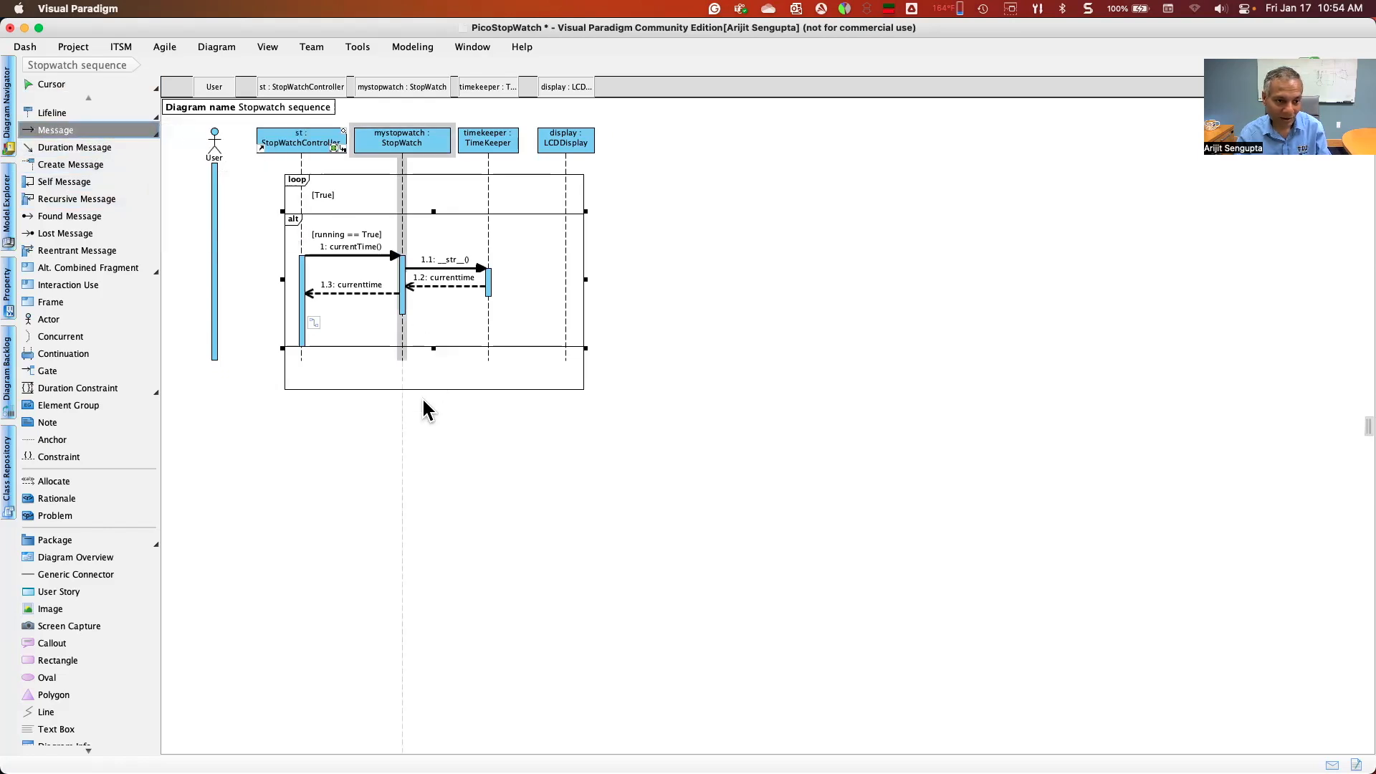
pyautogui.moveTo(304, 320); pyautogui.dragTo(513, 326)
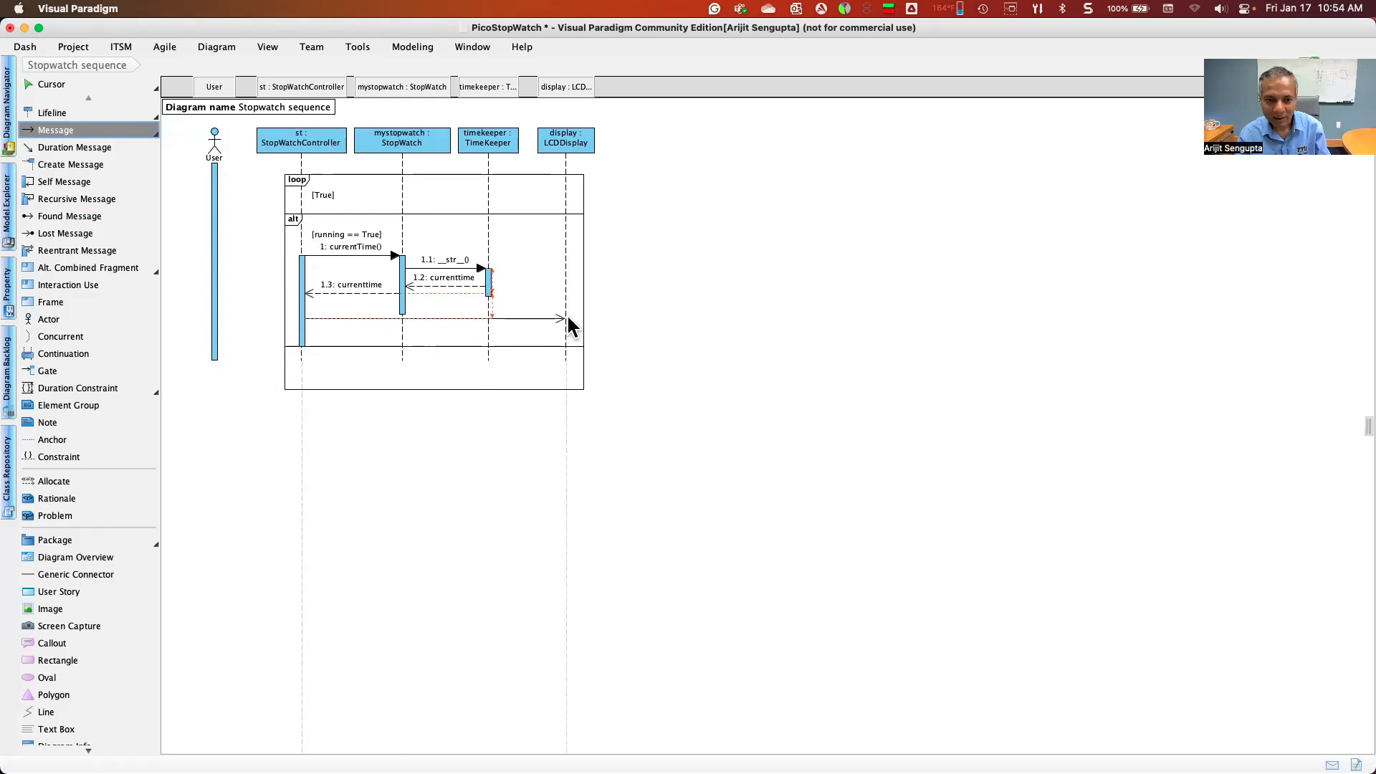
pyautogui.moveTo(564, 321); pyautogui.dragTo(563, 321)
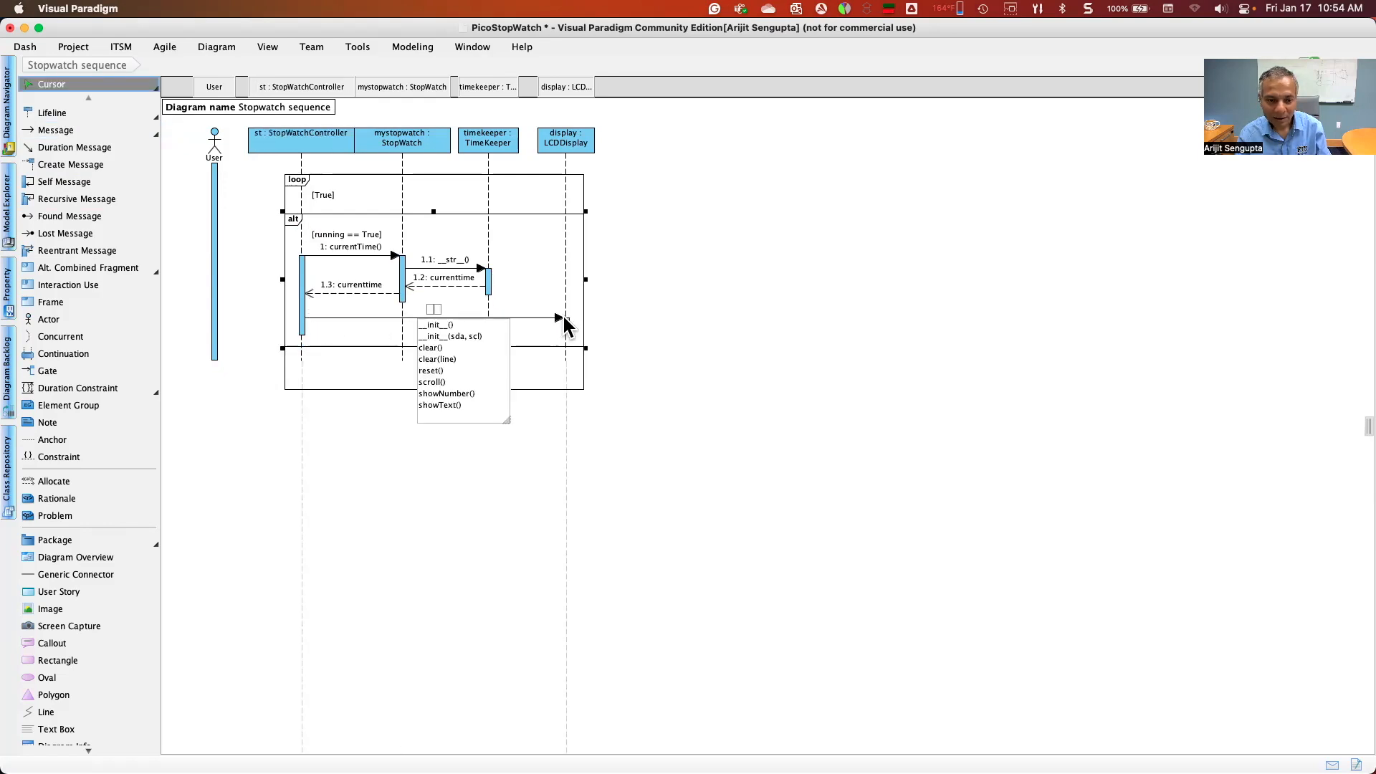
pyautogui.click(439, 405)
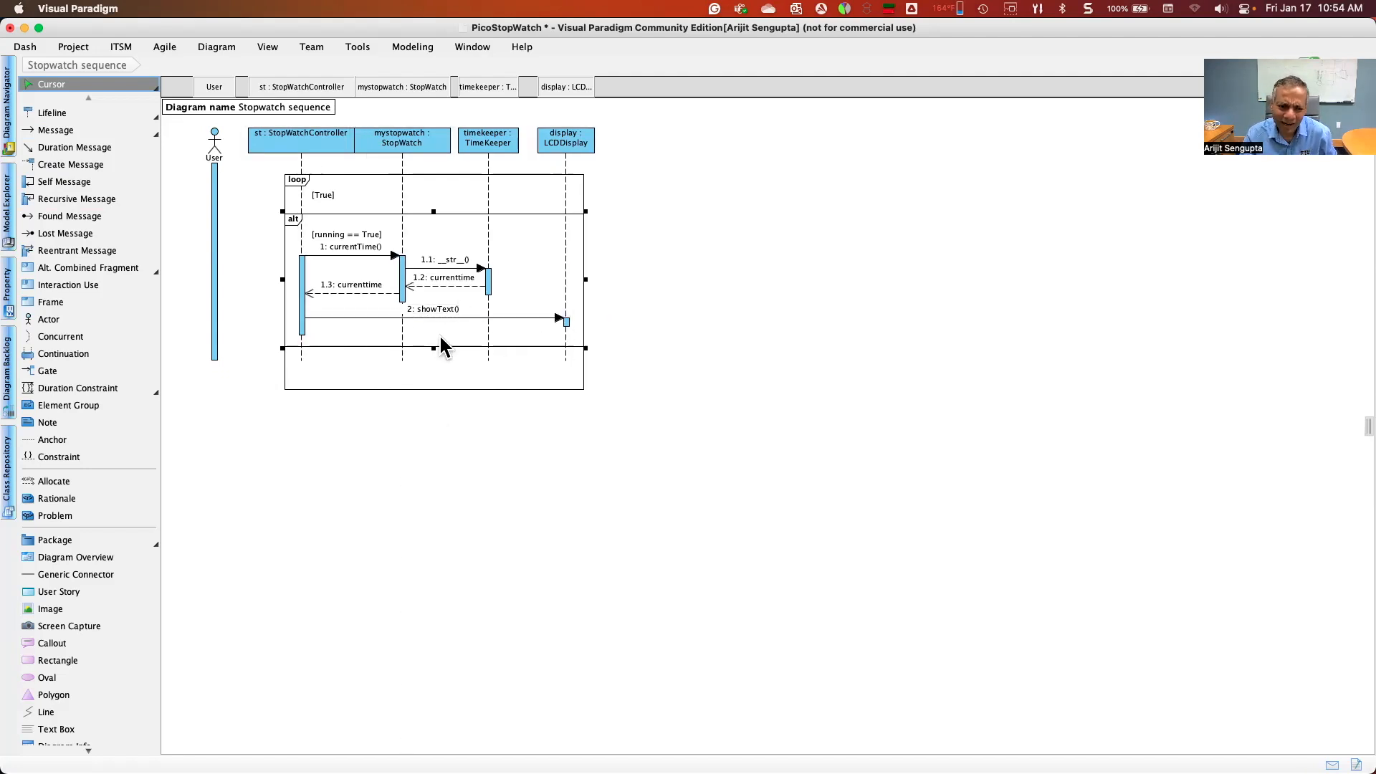
# Shorten the loop fragment so its lower edge sits just below the alt fragment
pyautogui.click(310, 326)
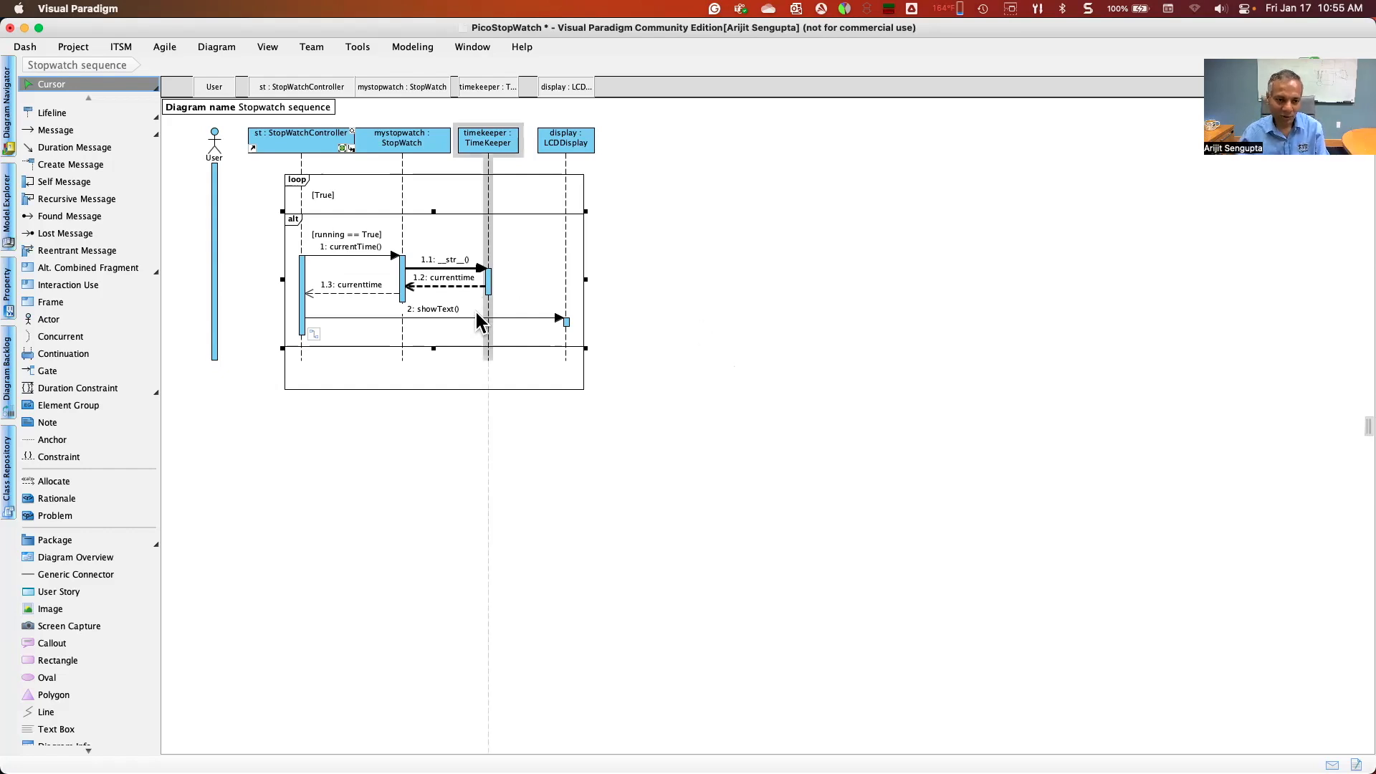
pyautogui.click(326, 571)
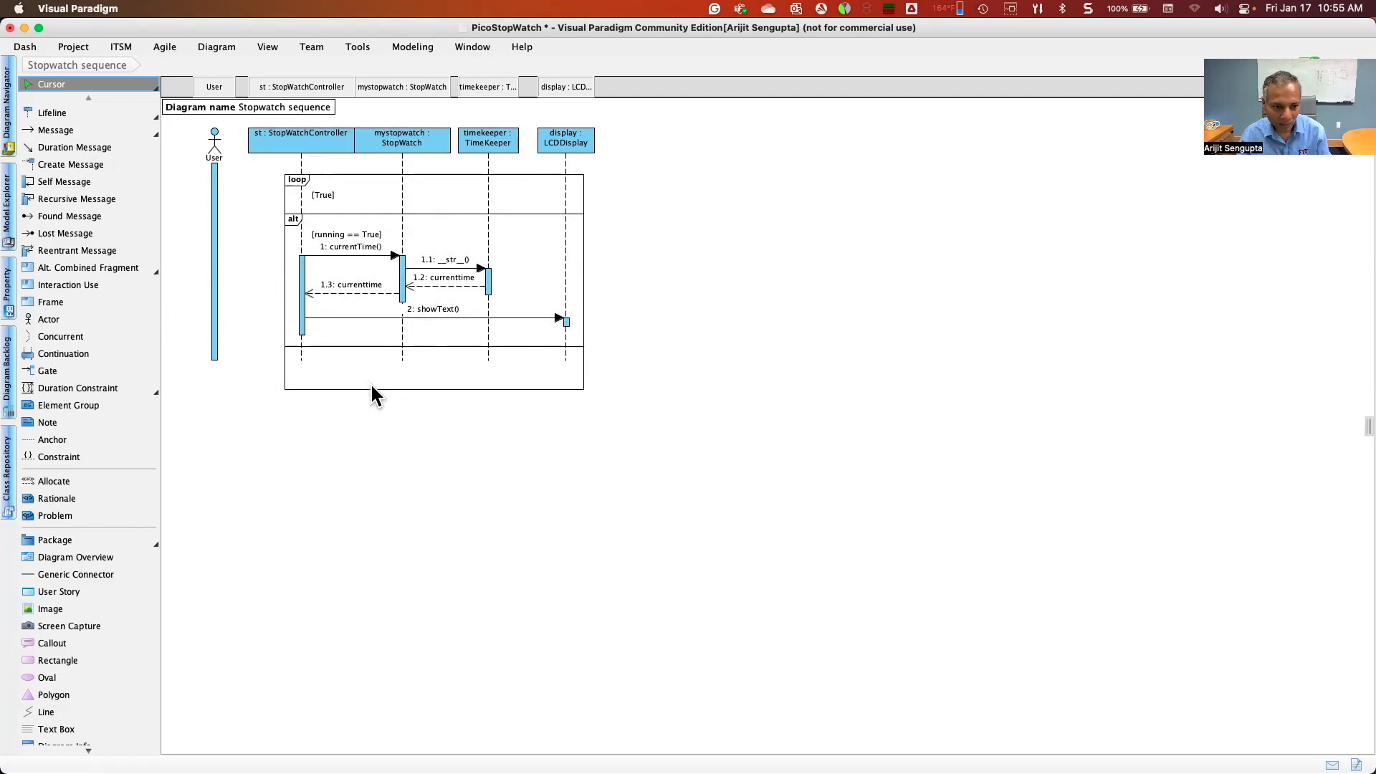
pyautogui.click(418, 389)
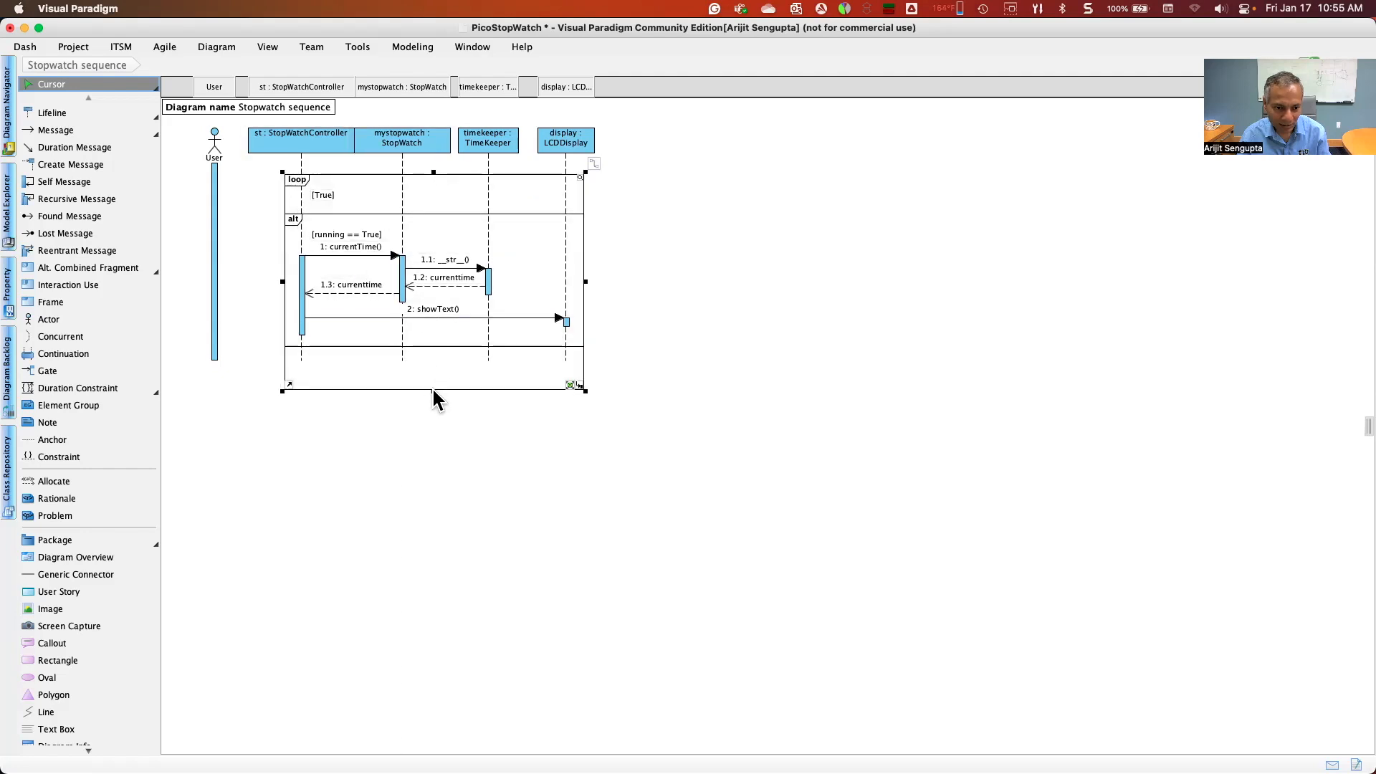
pyautogui.moveTo(433, 391); pyautogui.dragTo(433, 363)
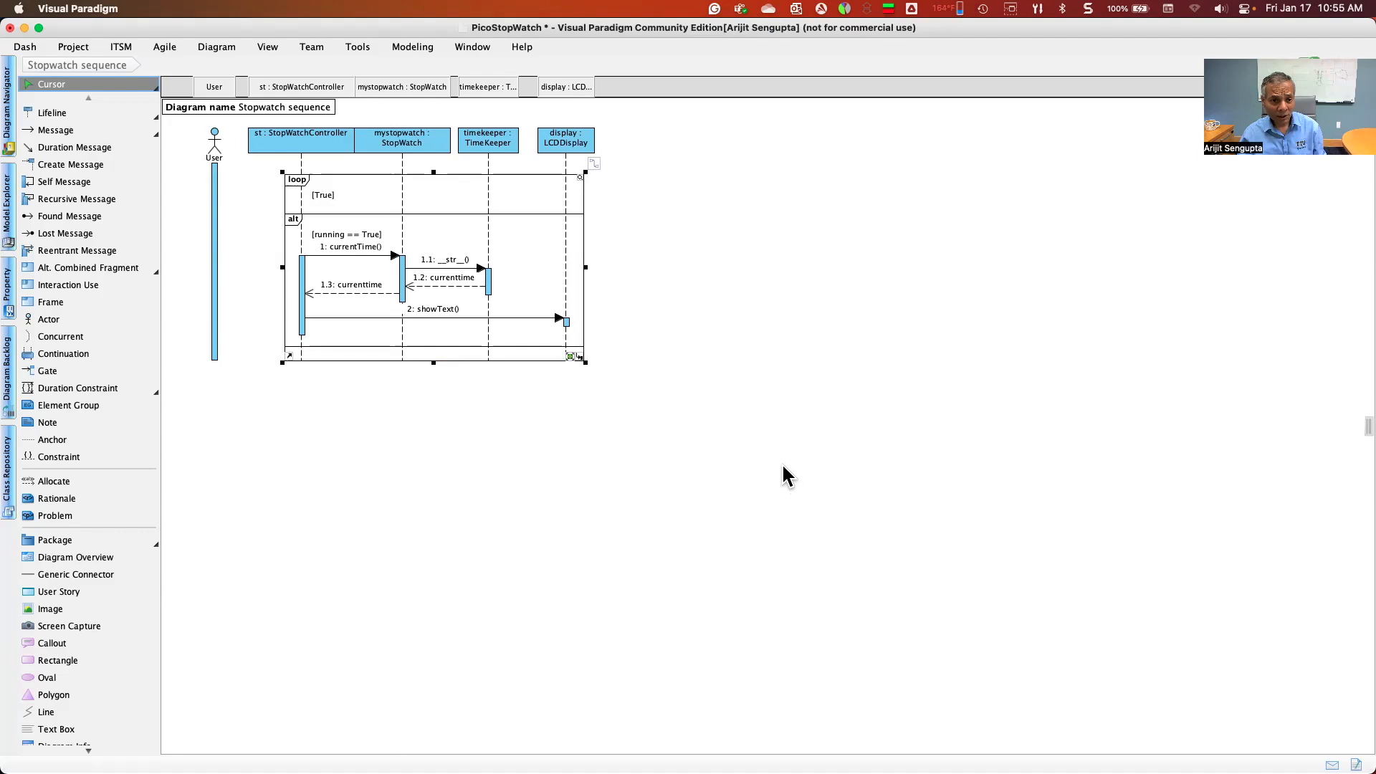
# After checking the buttonPressed code and the two push buttons in Wokwi, add a startstopbutton lifeline beyond display in Visual Paradigm
pyautogui.press('super+Tab')
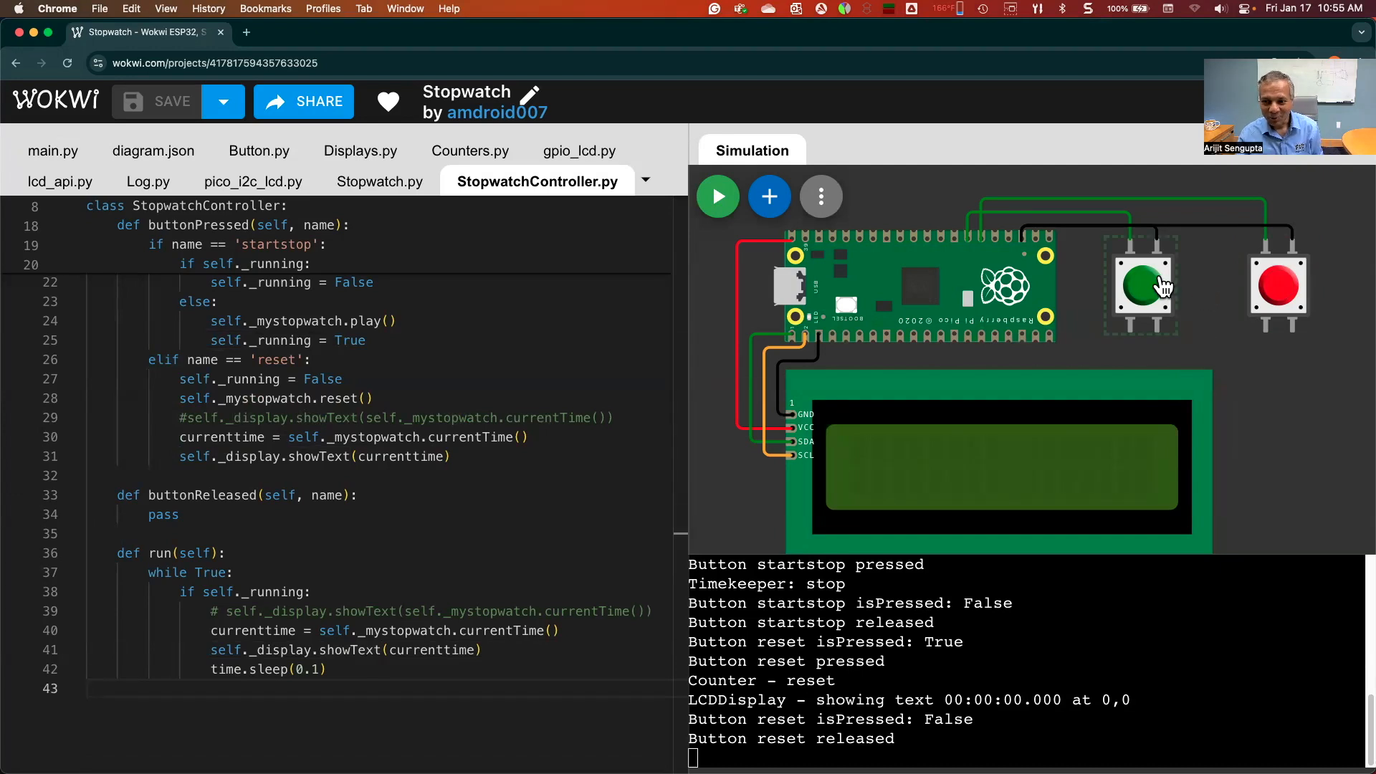
pyautogui.click(474, 430)
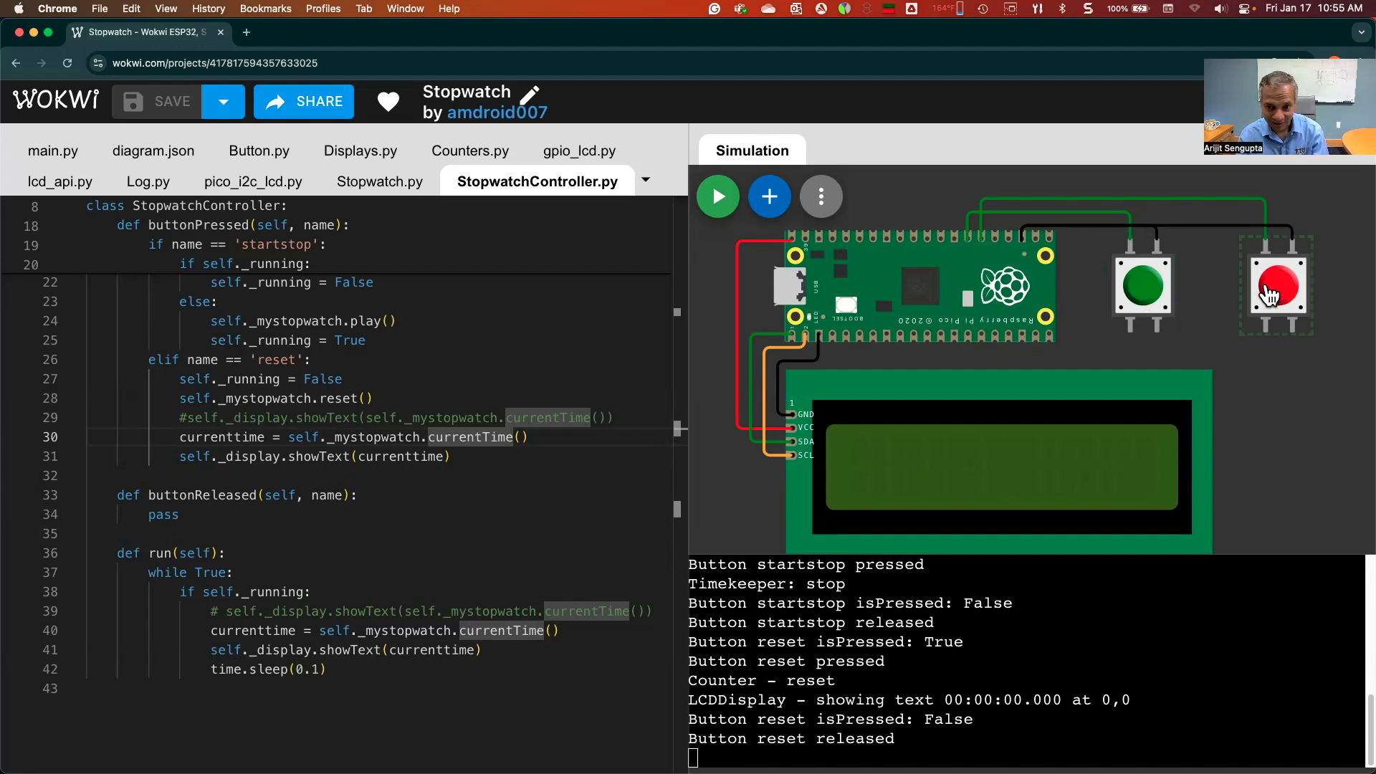
pyautogui.click(1147, 301)
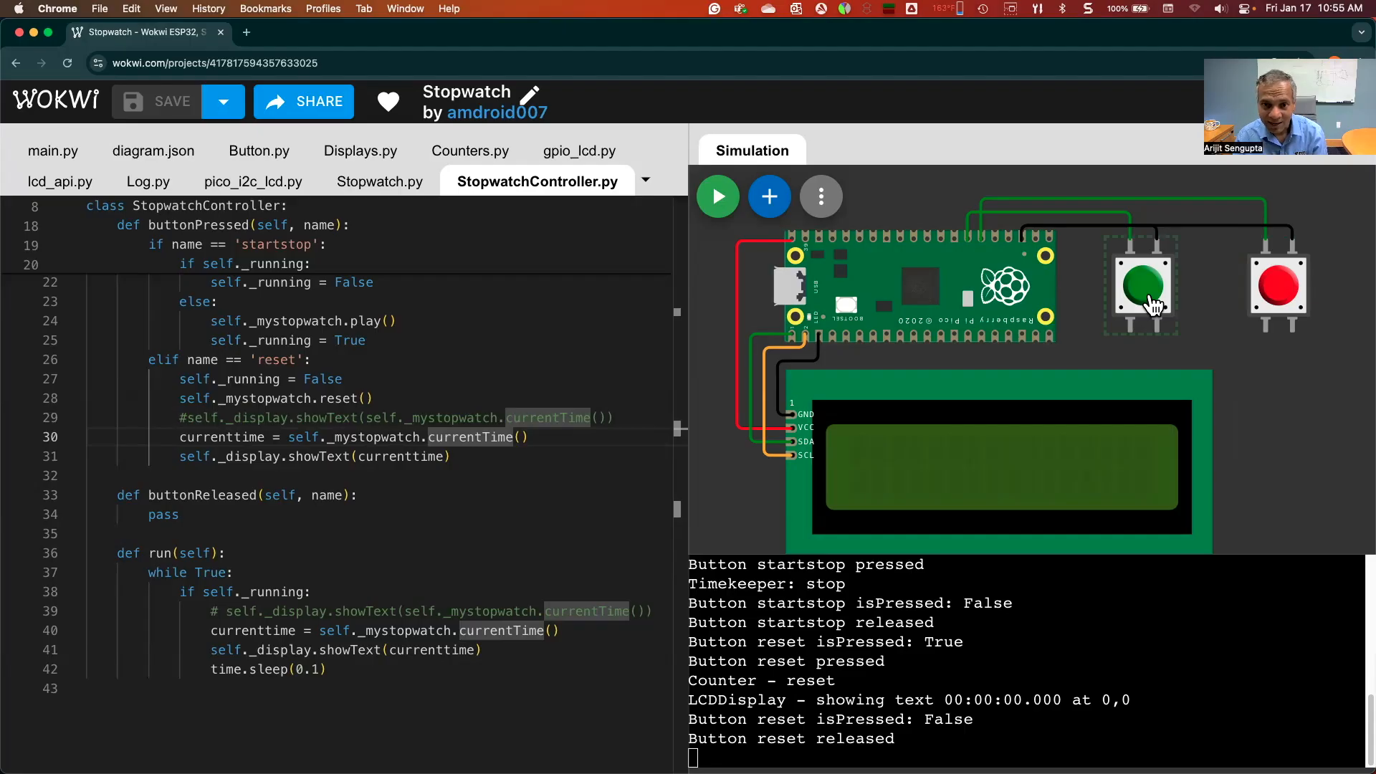
pyautogui.press('super+Tab')
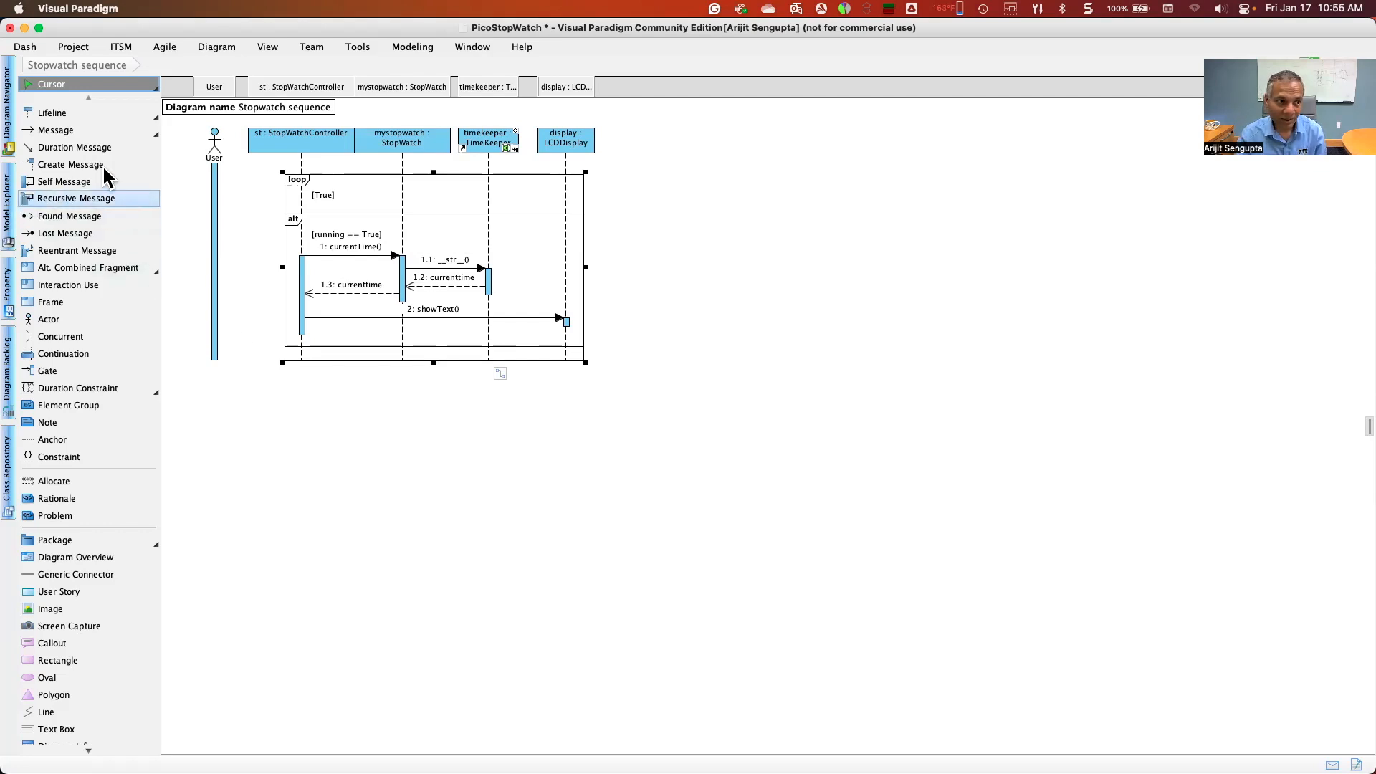
pyautogui.click(156, 136)
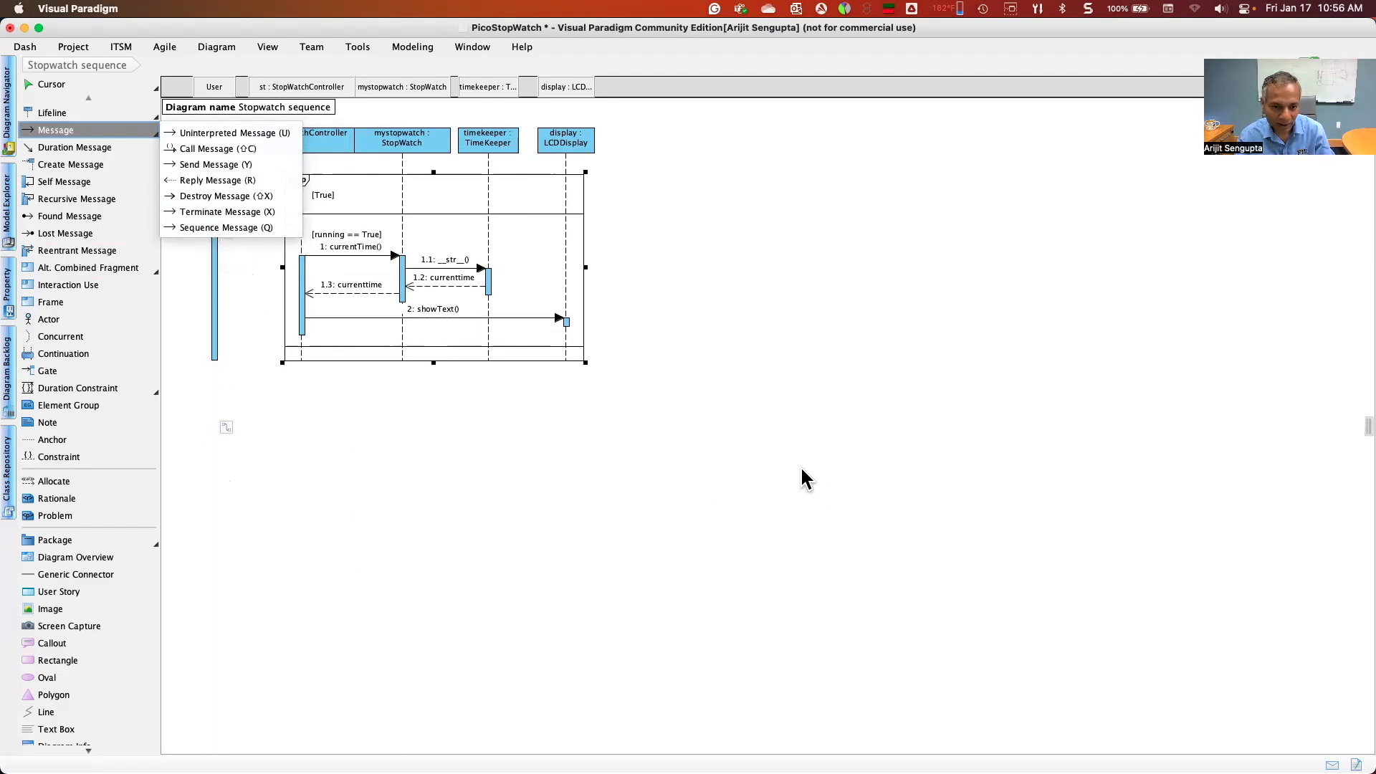
pyautogui.press('Escape')
pyautogui.click(72, 114)
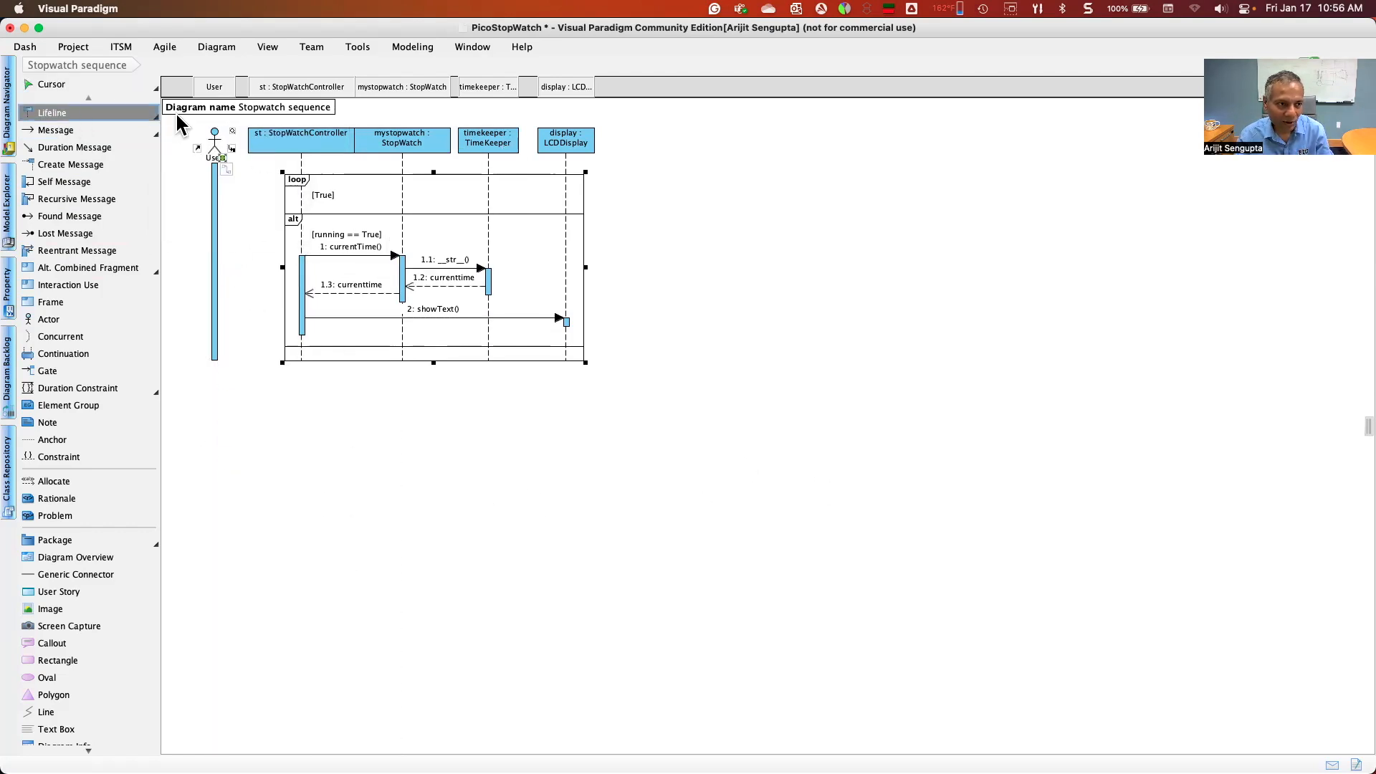
pyautogui.click(639, 138)
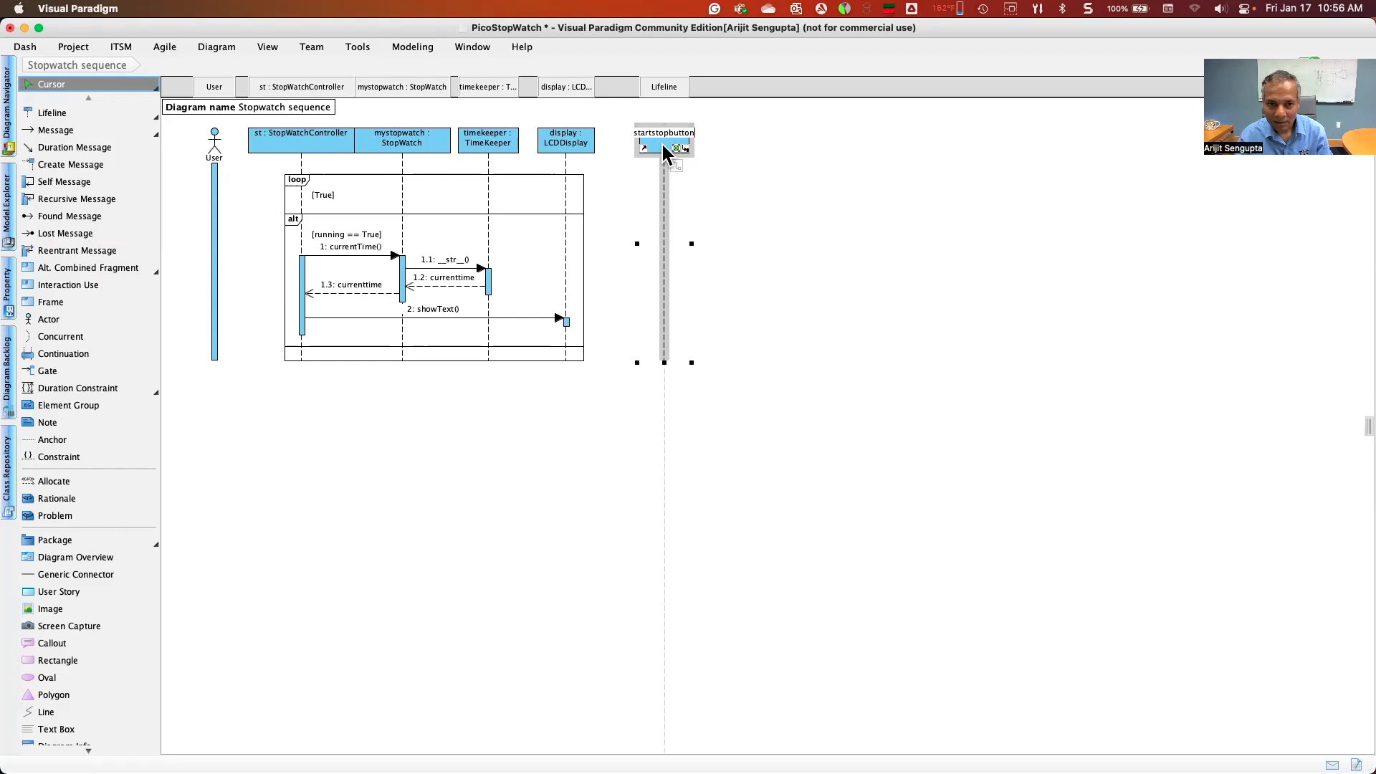
pyautogui.write('startstopbutton')
# Assign the existing Button class to the startstopbutton lifeline and move the lifeline slightly closer to display
pyautogui.rightClick(661, 143)
pyautogui.moveTo(746, 199)
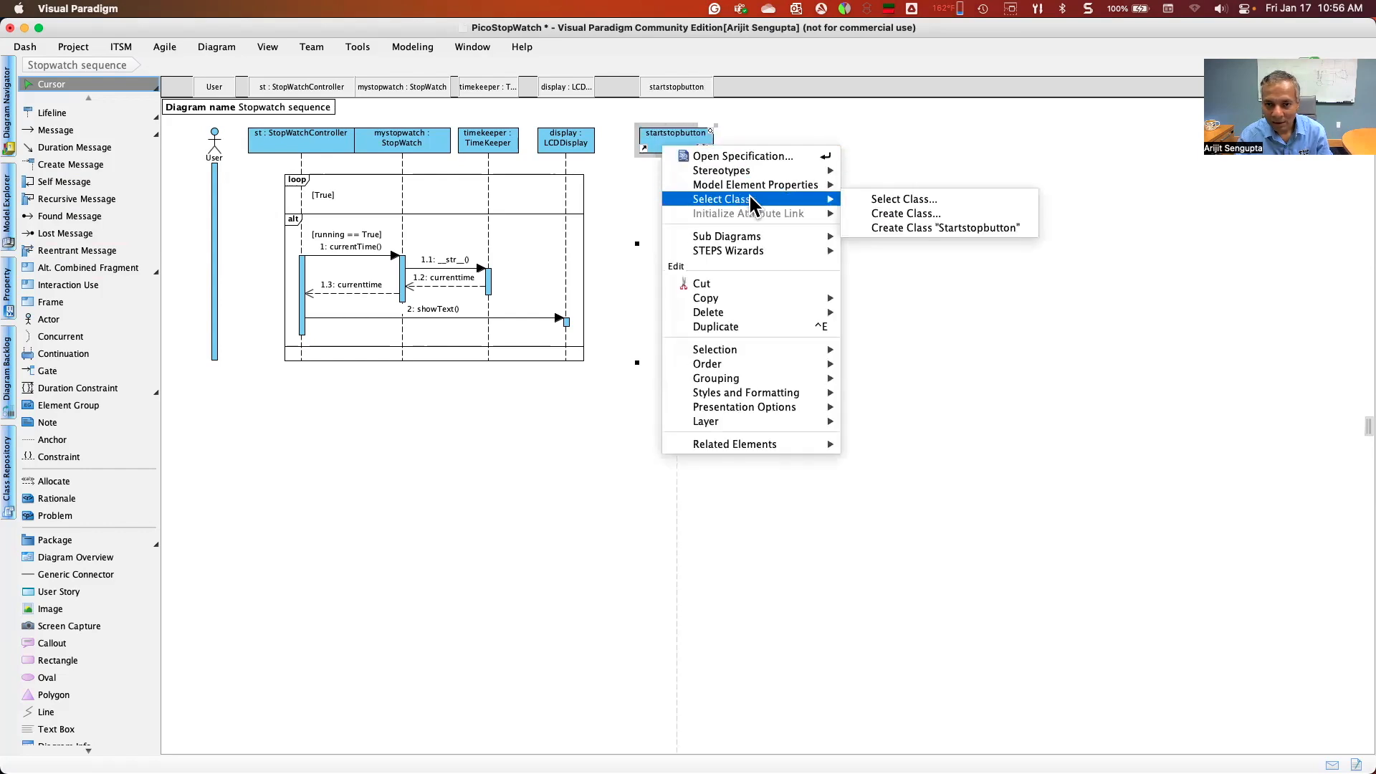
pyautogui.click(935, 199)
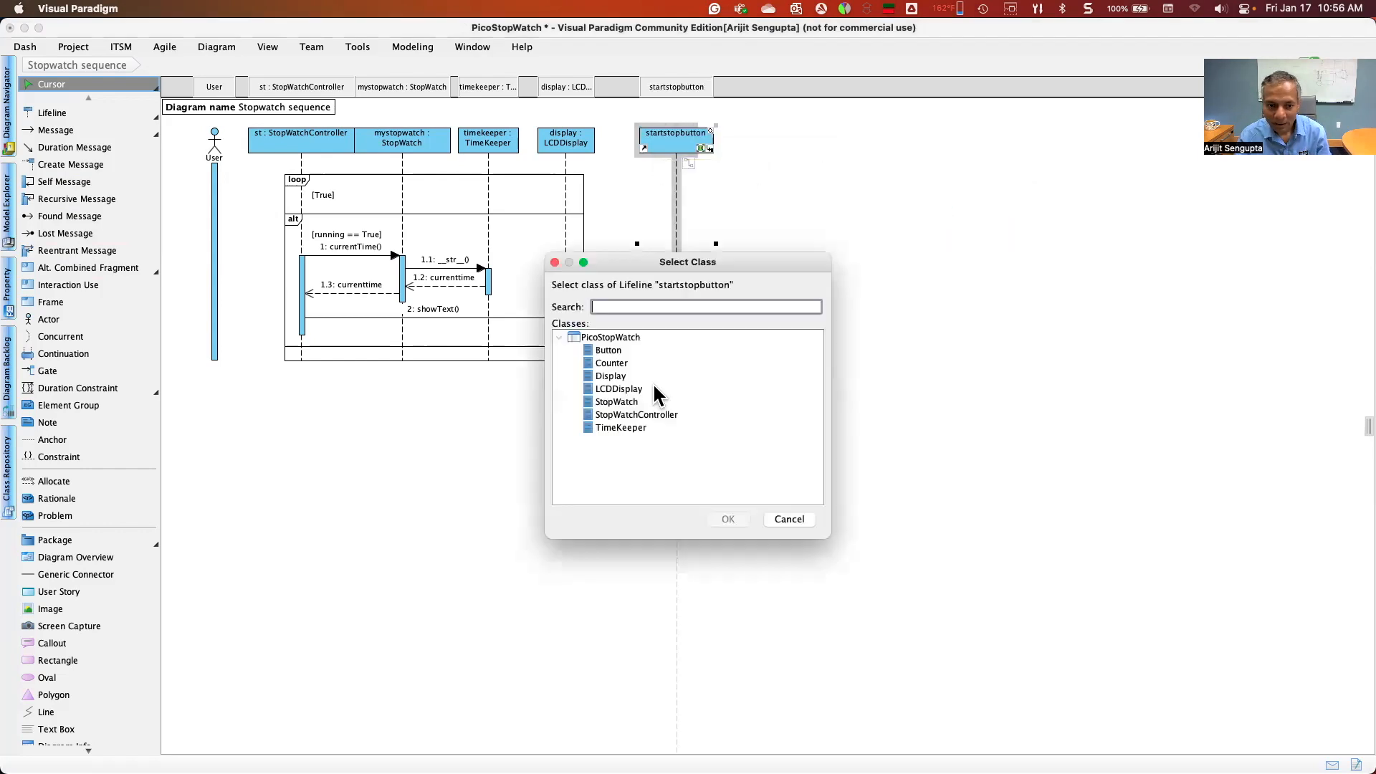
pyautogui.doubleClick(610, 351)
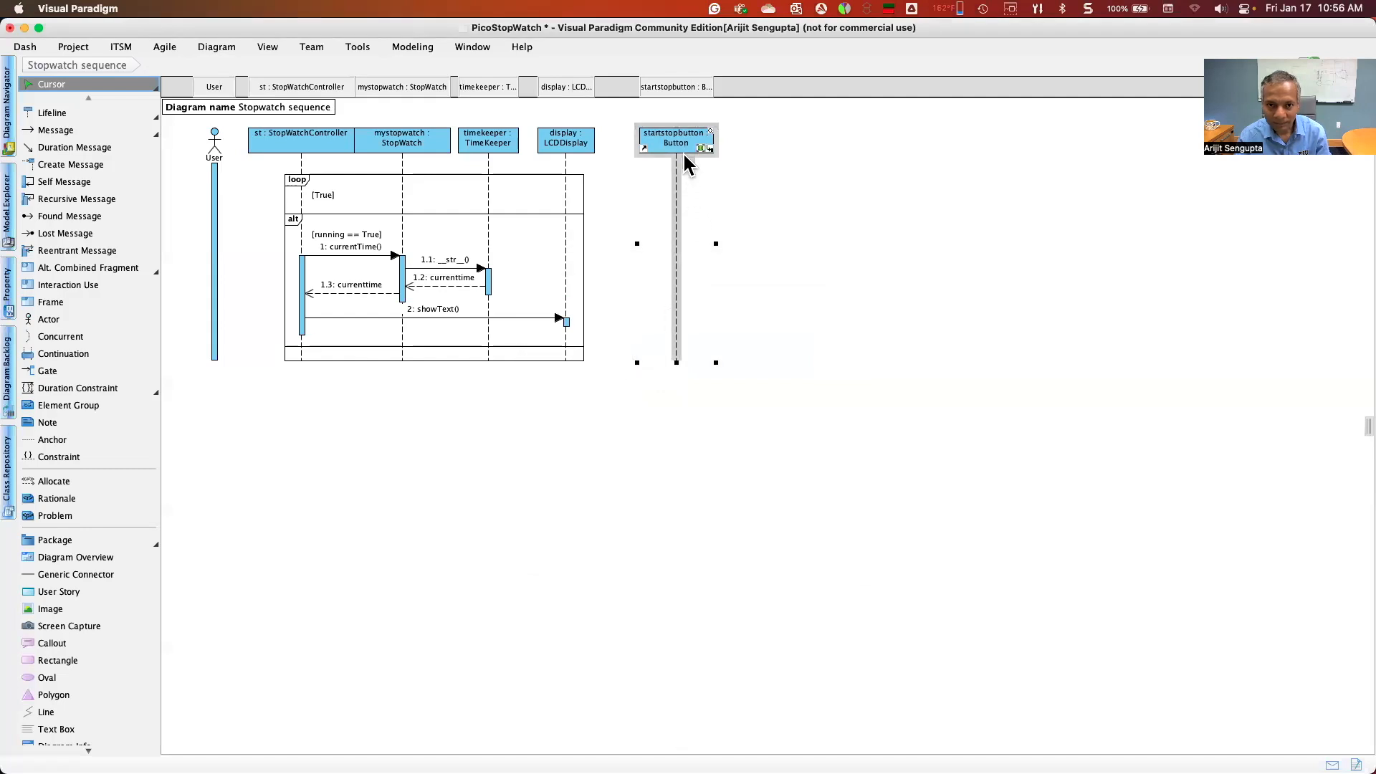
pyautogui.moveTo(668, 139); pyautogui.dragTo(652, 139)
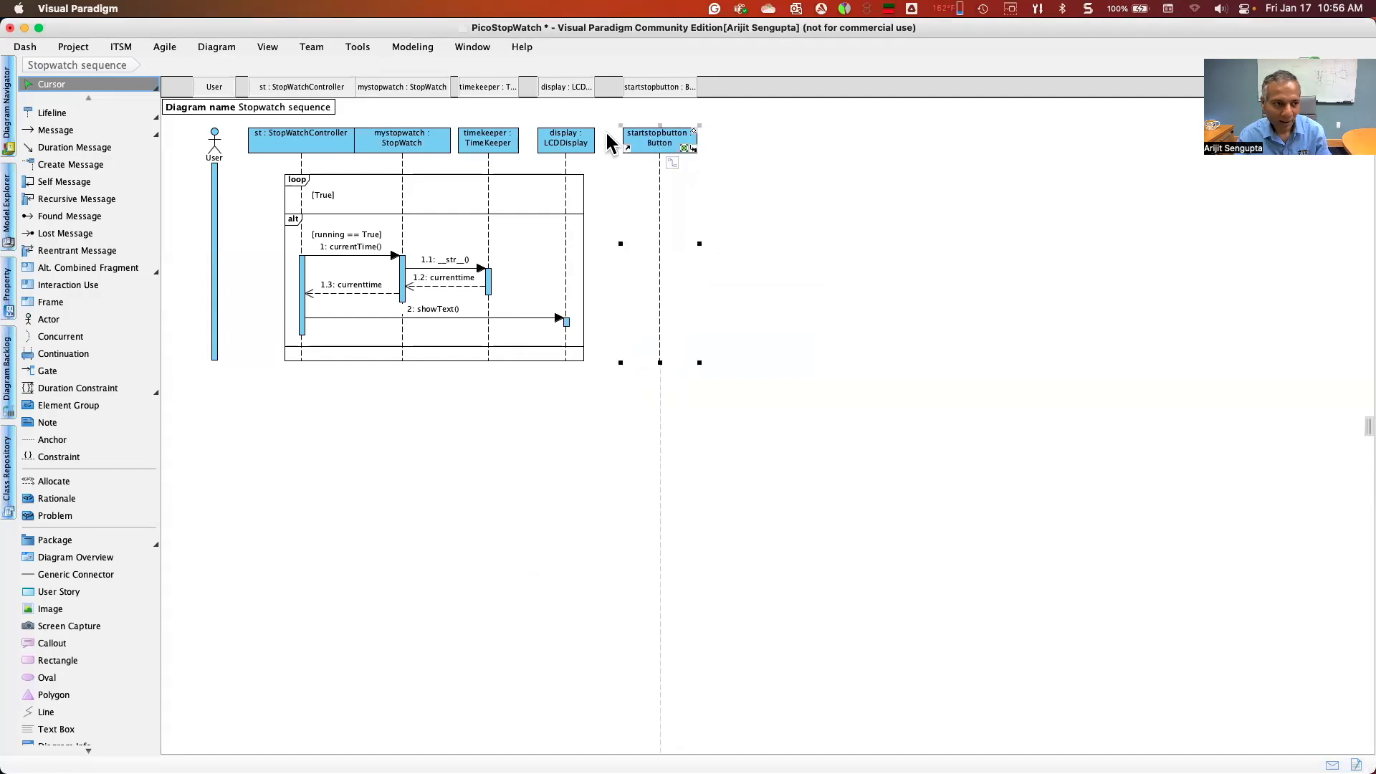
# Add a resetbutton lifeline of the existing class Button beyond startstopbutton, and move it slightly closer to startstopbutton
pyautogui.click(54, 114)
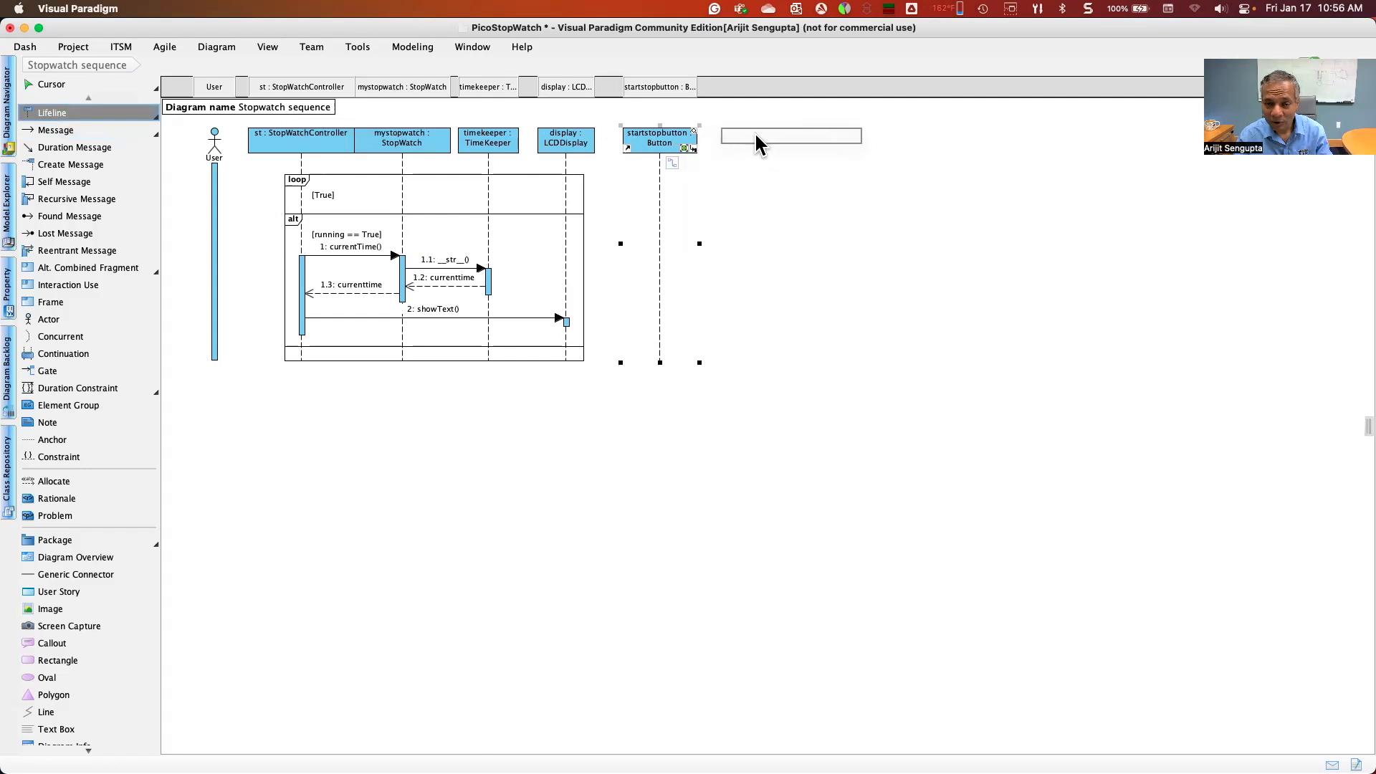
pyautogui.click(759, 144)
pyautogui.rightClick(783, 144)
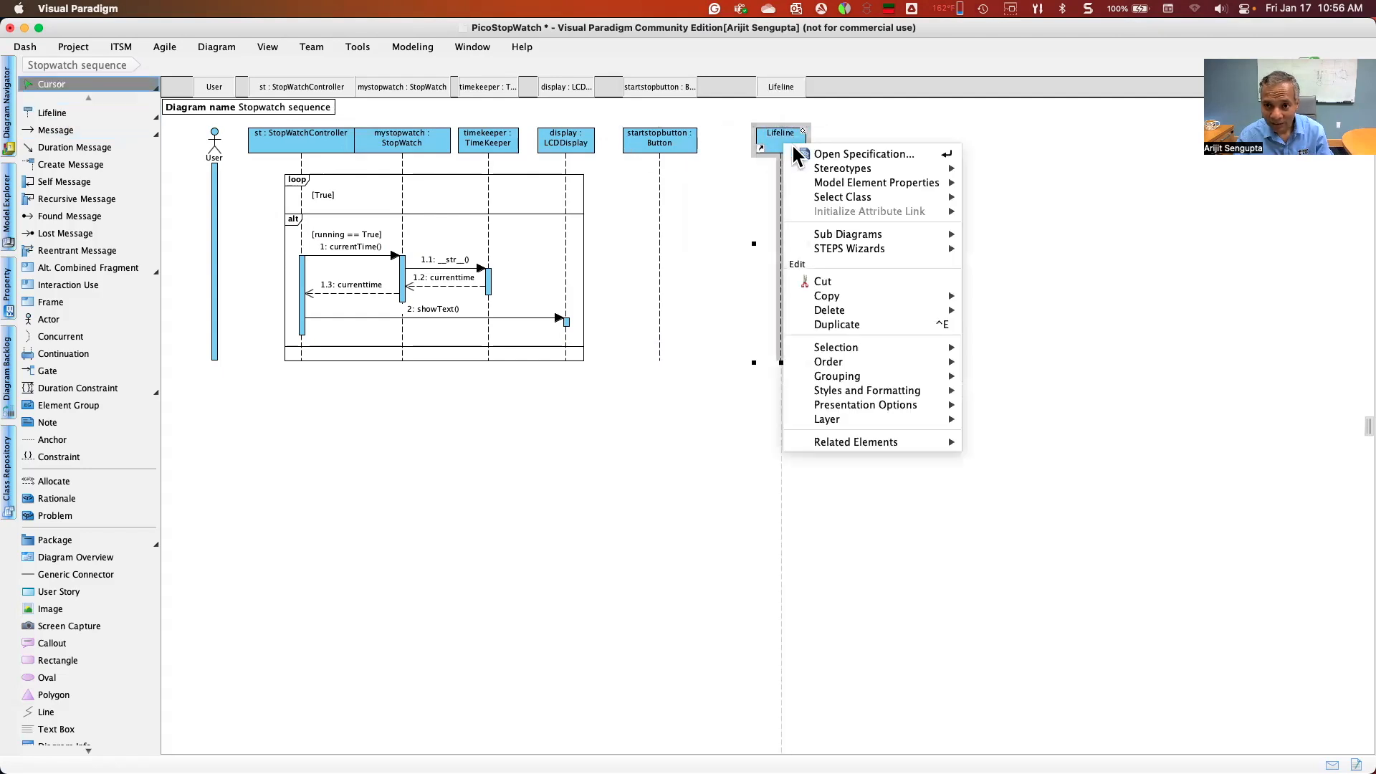
pyautogui.moveTo(849, 193)
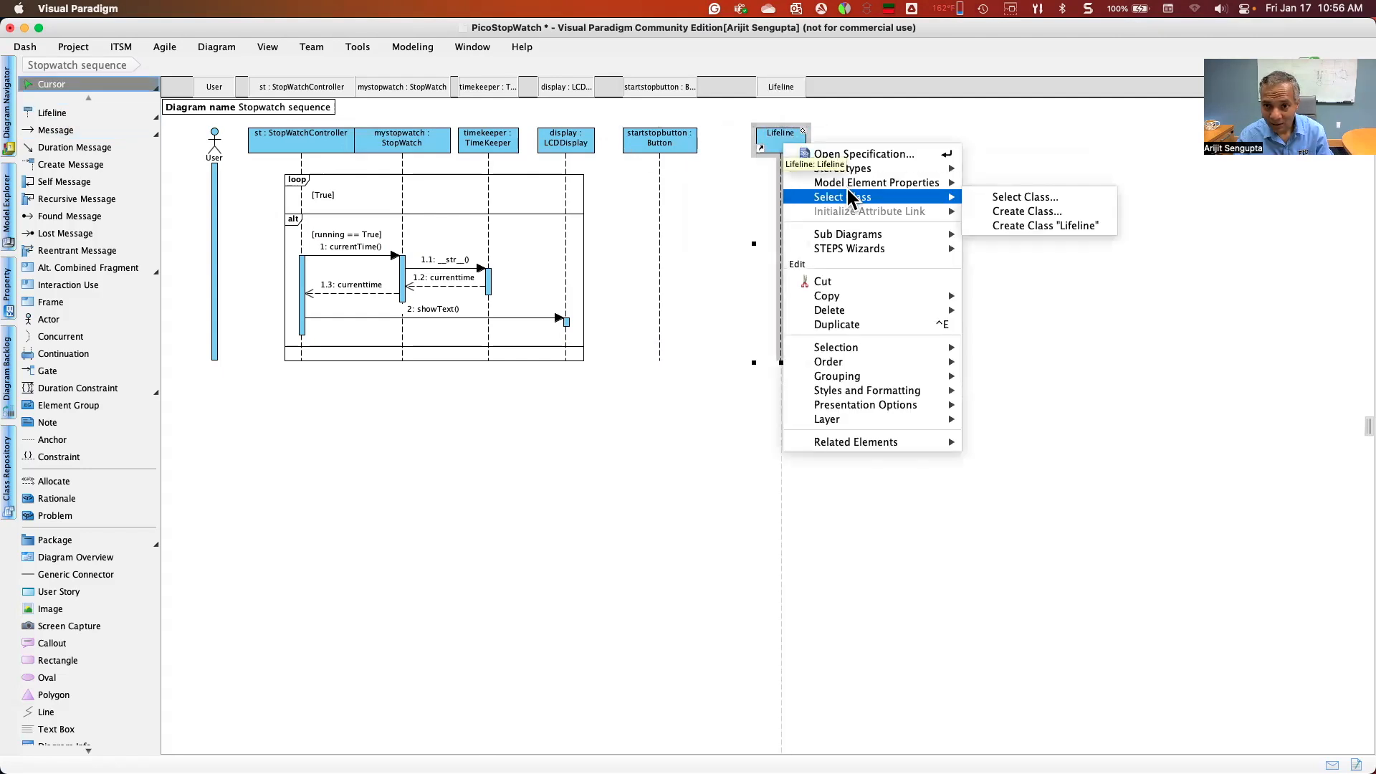
pyautogui.click(1000, 205)
pyautogui.doubleClick(608, 350)
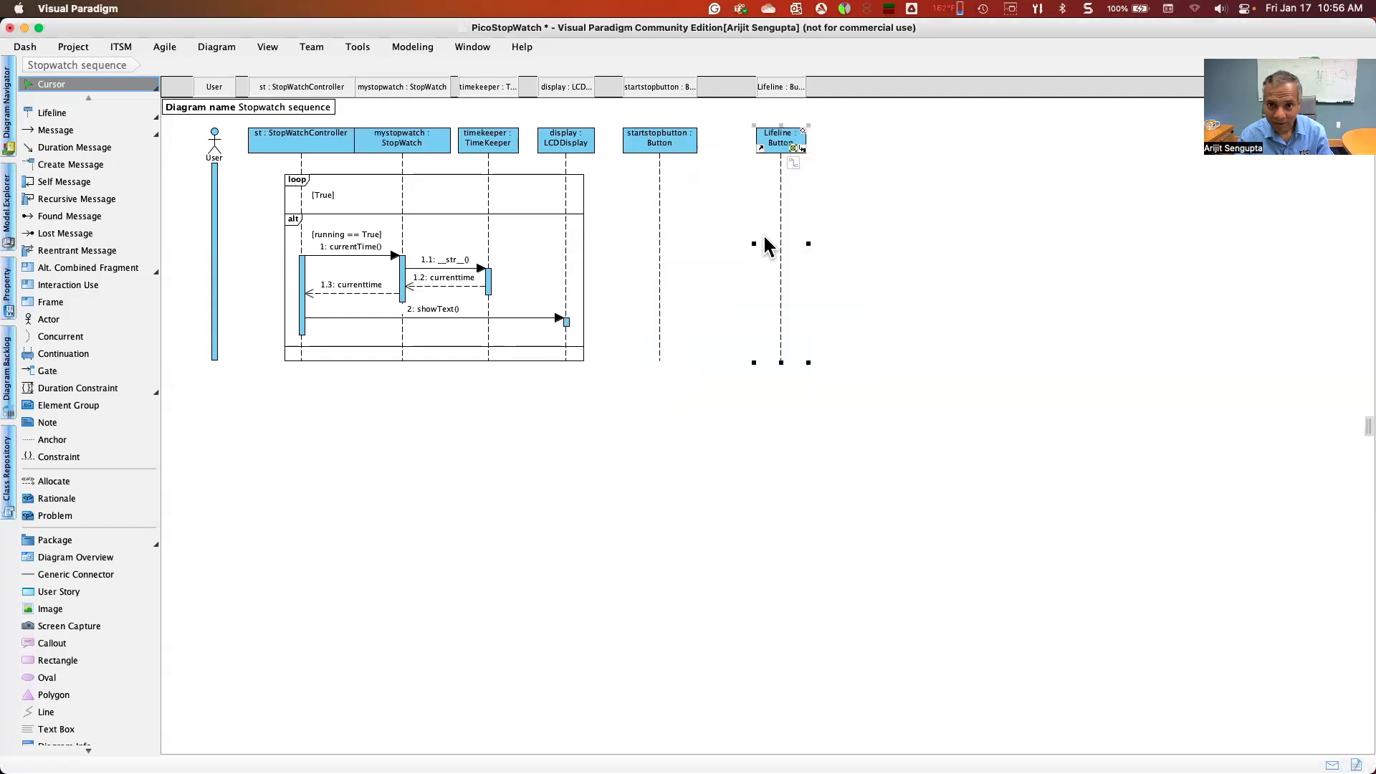
pyautogui.doubleClick(784, 134)
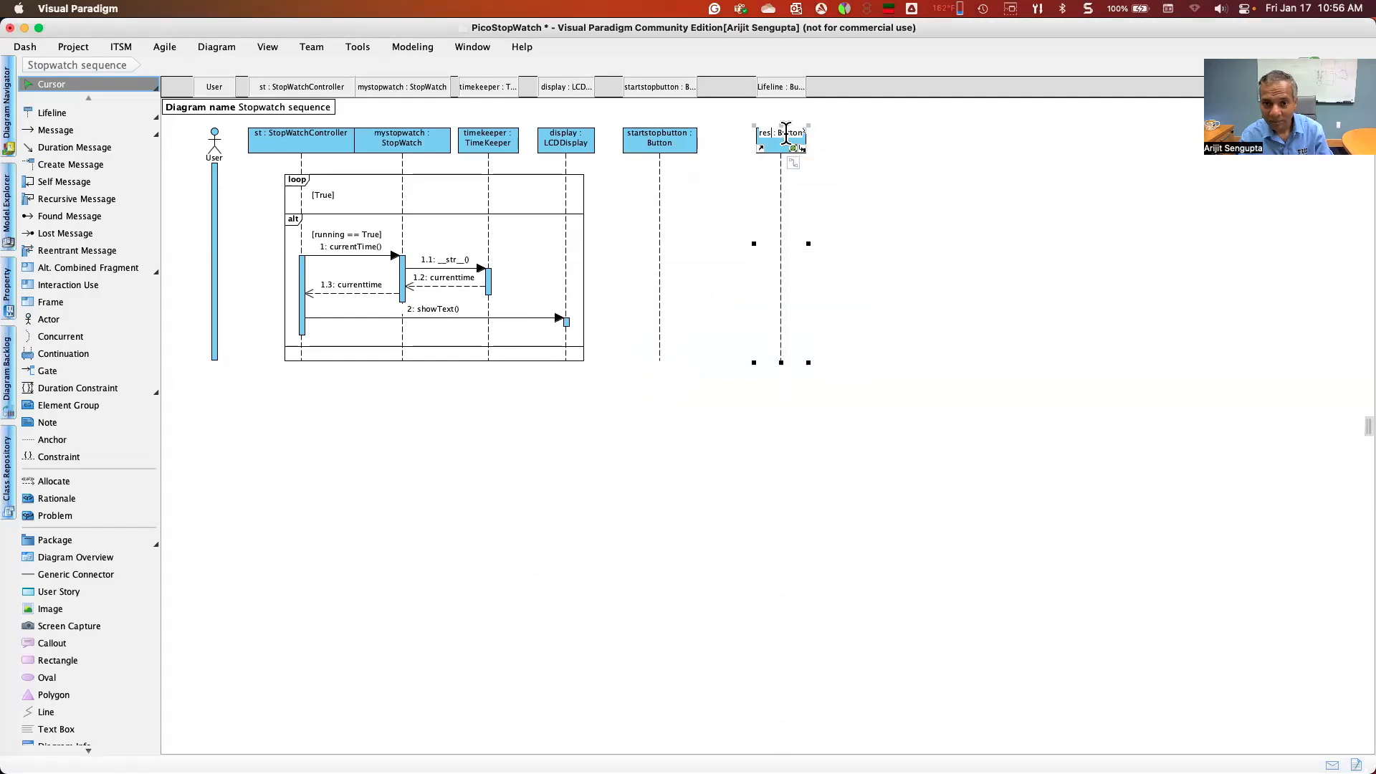
pyautogui.click(848, 183)
pyautogui.moveTo(780, 139); pyautogui.dragTo(760, 139)
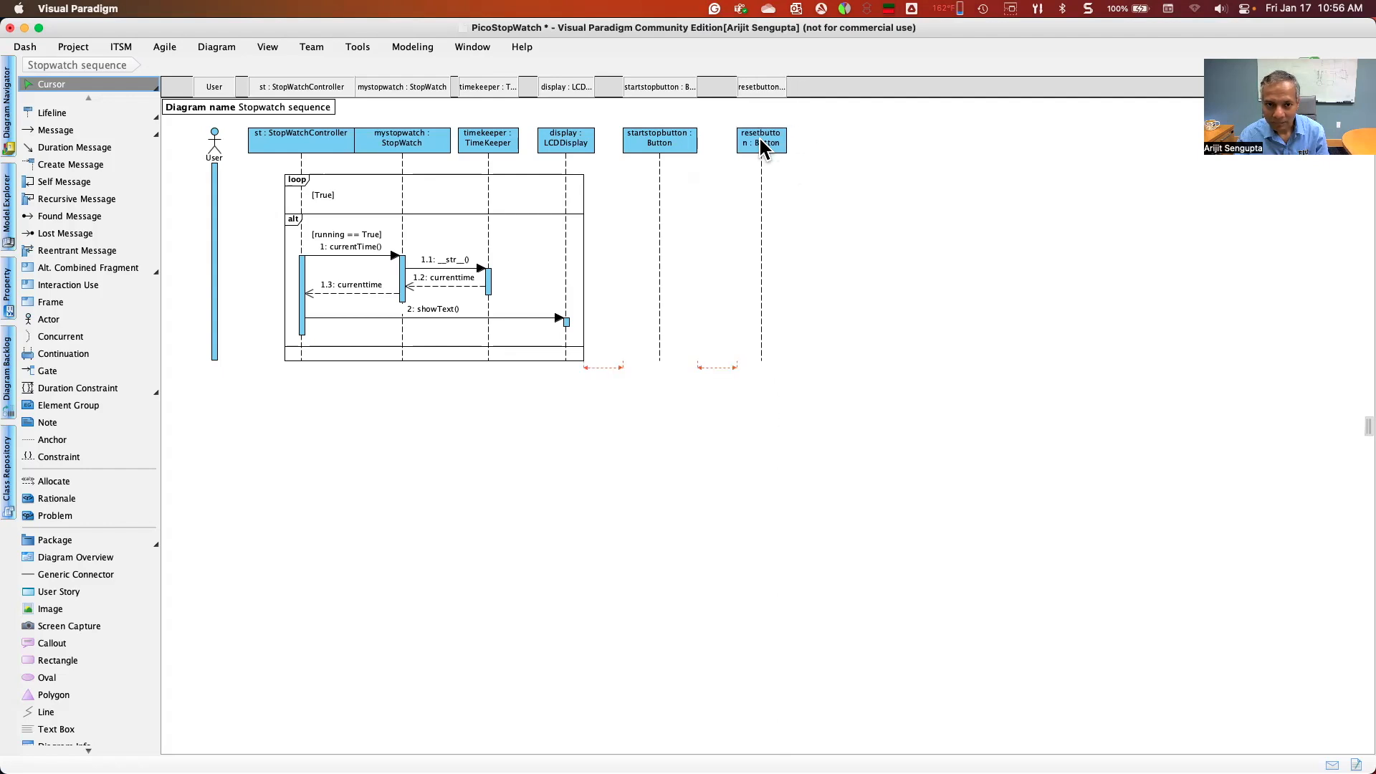
# Narrow the st lifeline's header so it no longer touches the mystopwatch header
pyautogui.click(298, 143)
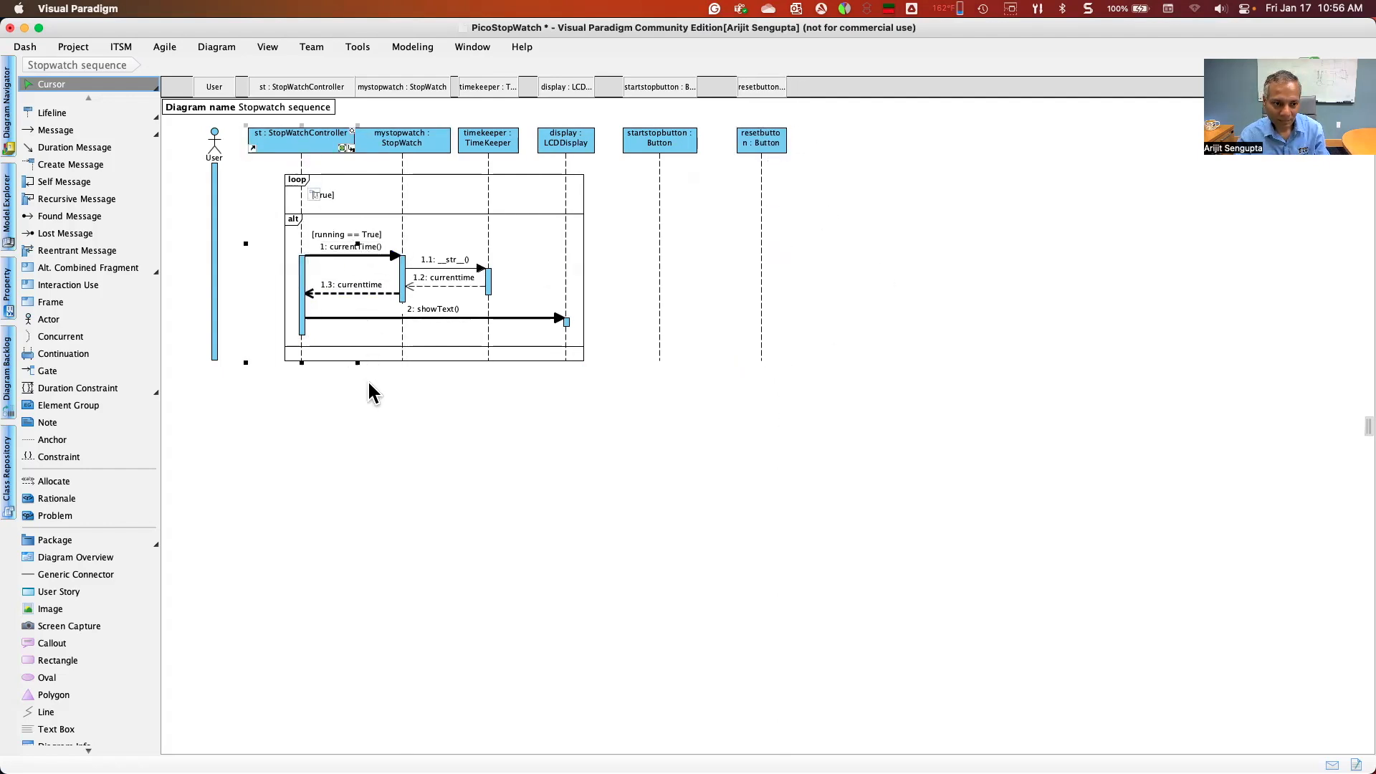
pyautogui.moveTo(359, 364); pyautogui.dragTo(338, 361)
# Move the startstopbutton and resetbutton lifelines closer to display, and widen the resetbutton header to fit its name
pyautogui.moveTo(678, 138); pyautogui.dragTo(670, 136)
pyautogui.moveTo(754, 141); pyautogui.dragTo(736, 144)
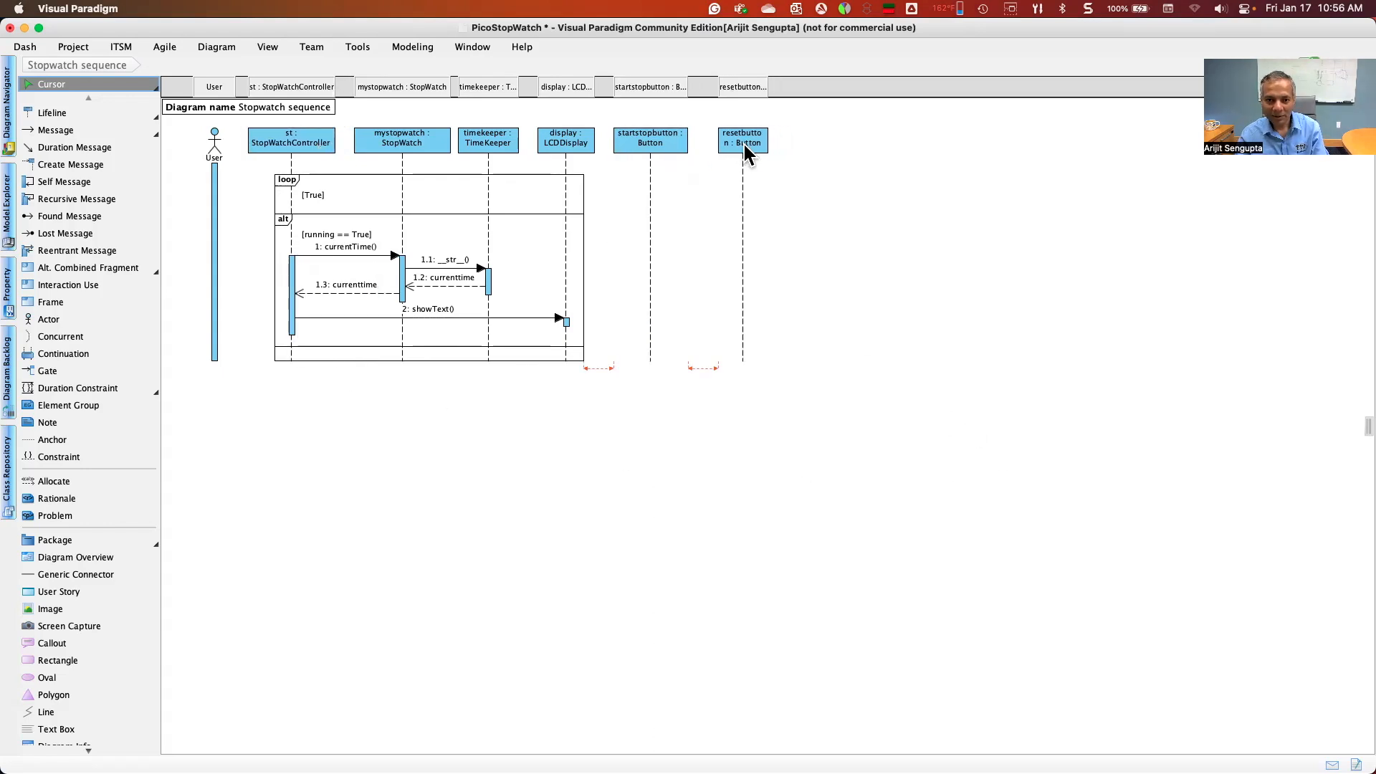
pyautogui.moveTo(771, 245); pyautogui.dragTo(779, 250)
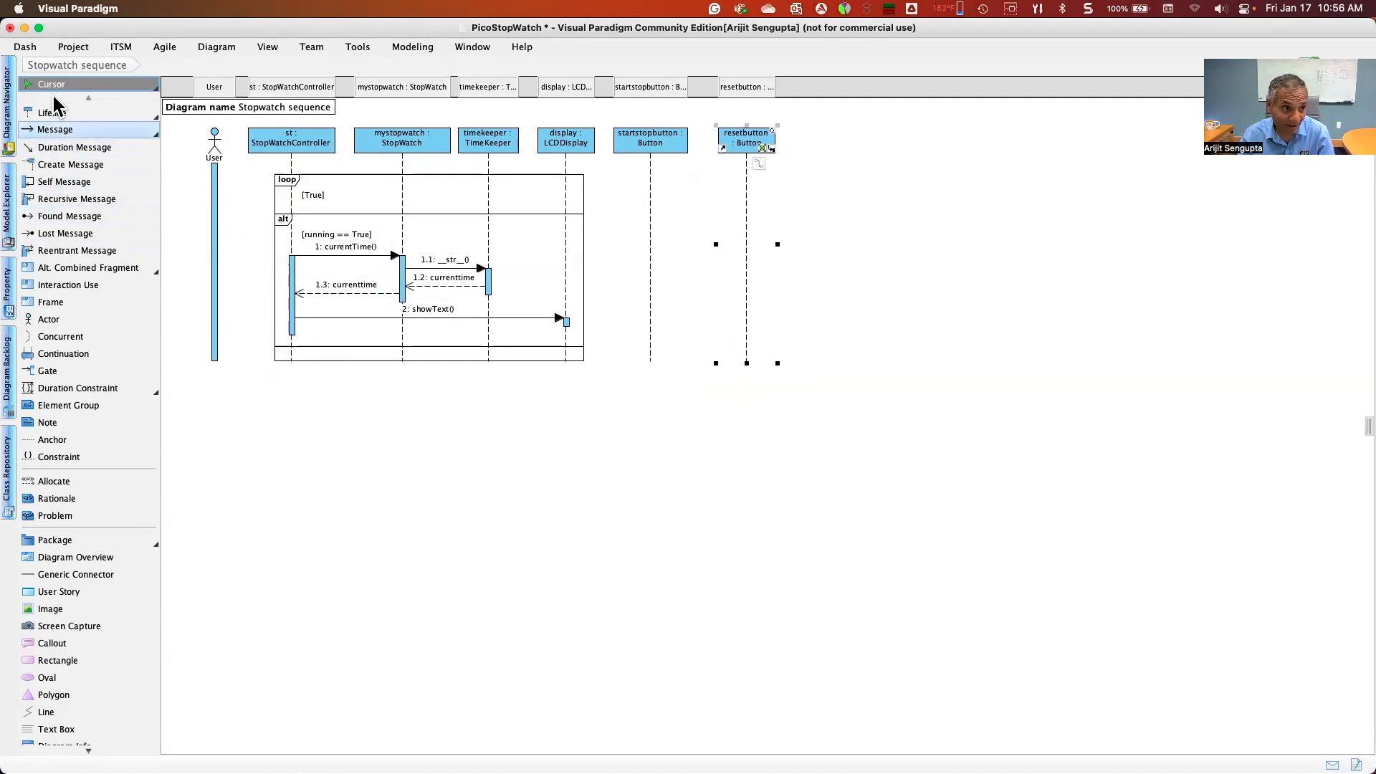
# Add a "pushes button" message from User to startstopbutton just below the loop fragment
pyautogui.click(55, 130)
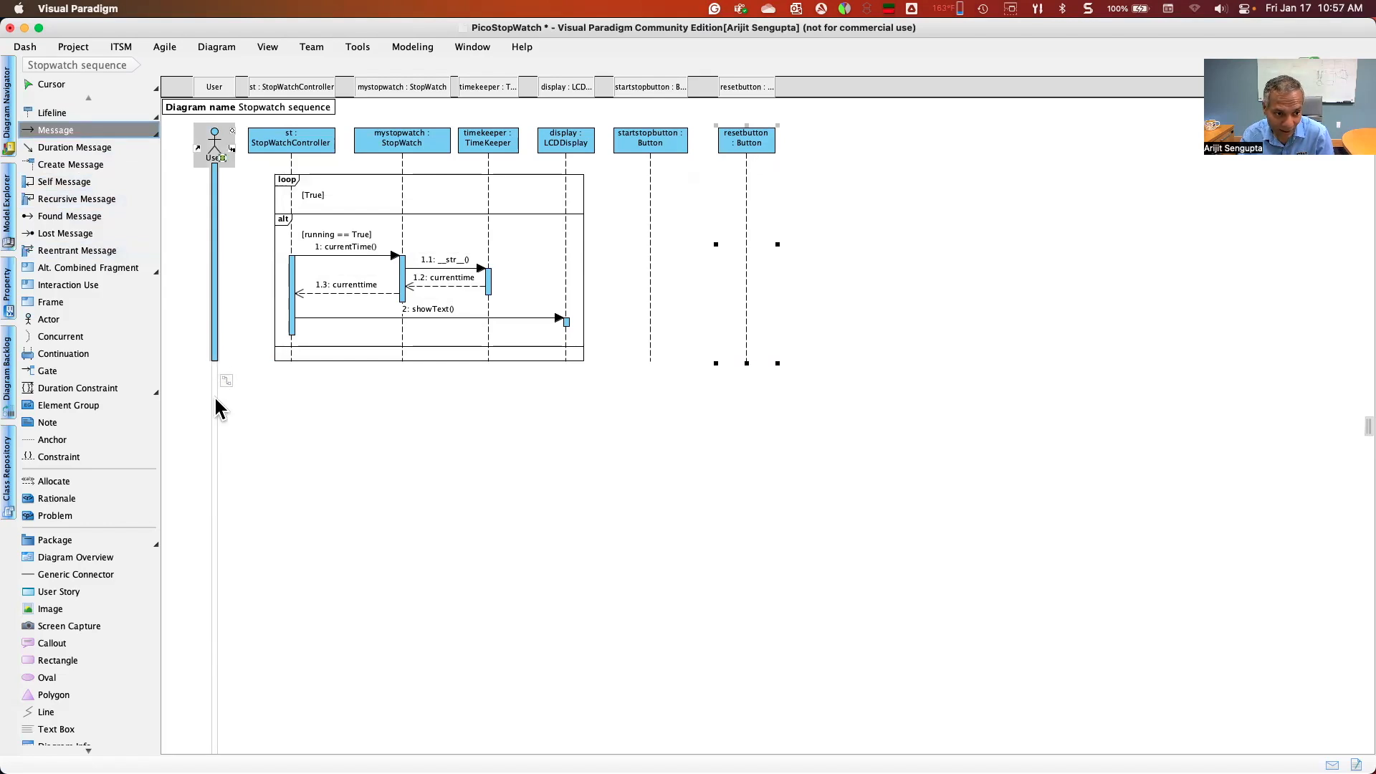
pyautogui.moveTo(217, 388); pyautogui.dragTo(642, 382)
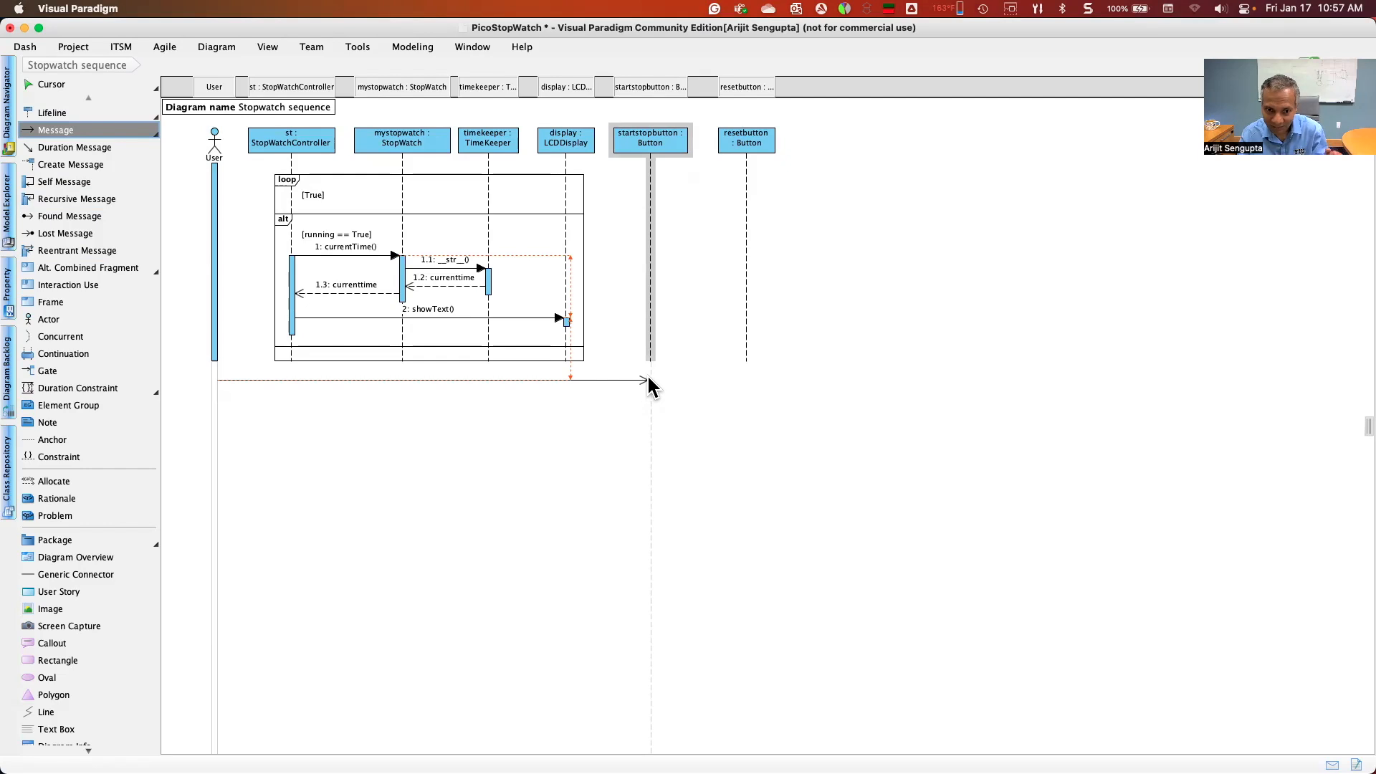
pyautogui.moveTo(648, 378); pyautogui.dragTo(648, 379)
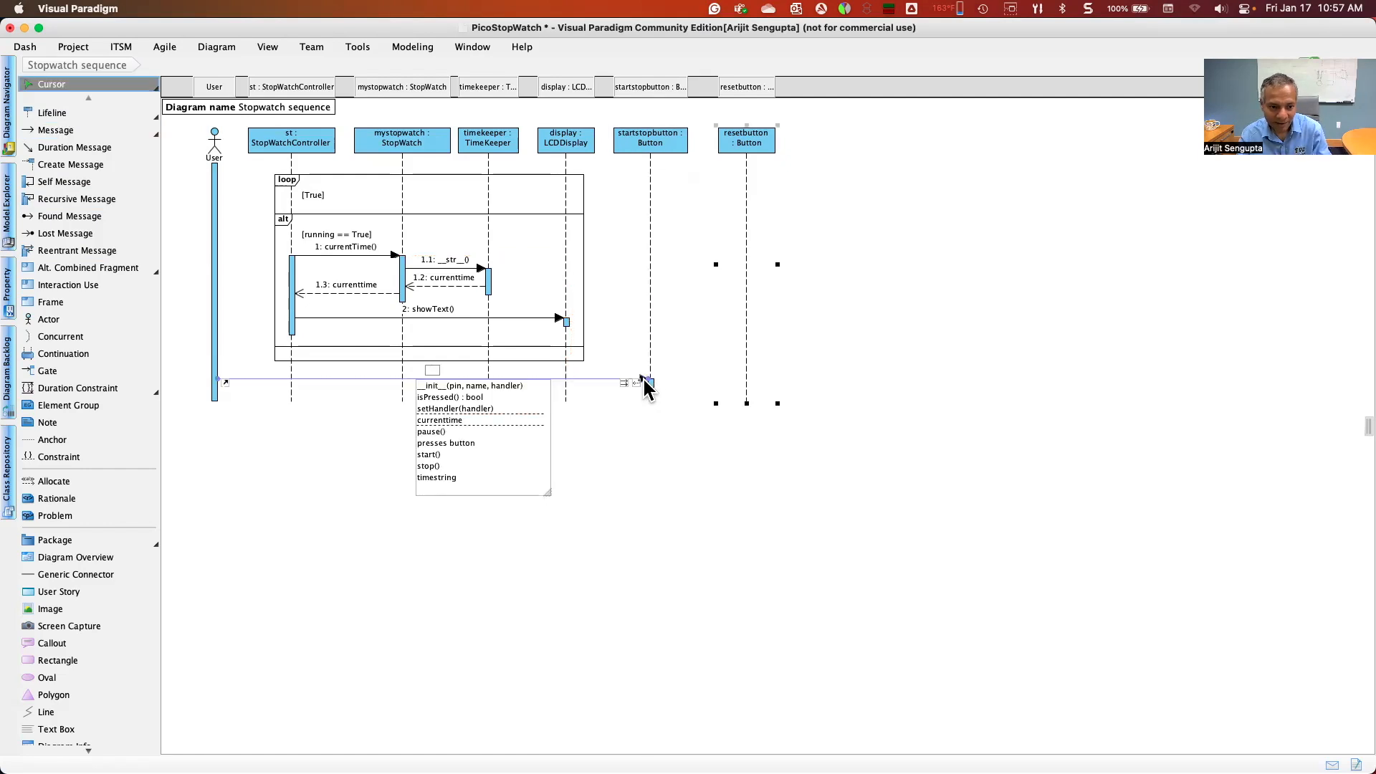
pyautogui.write('pu')
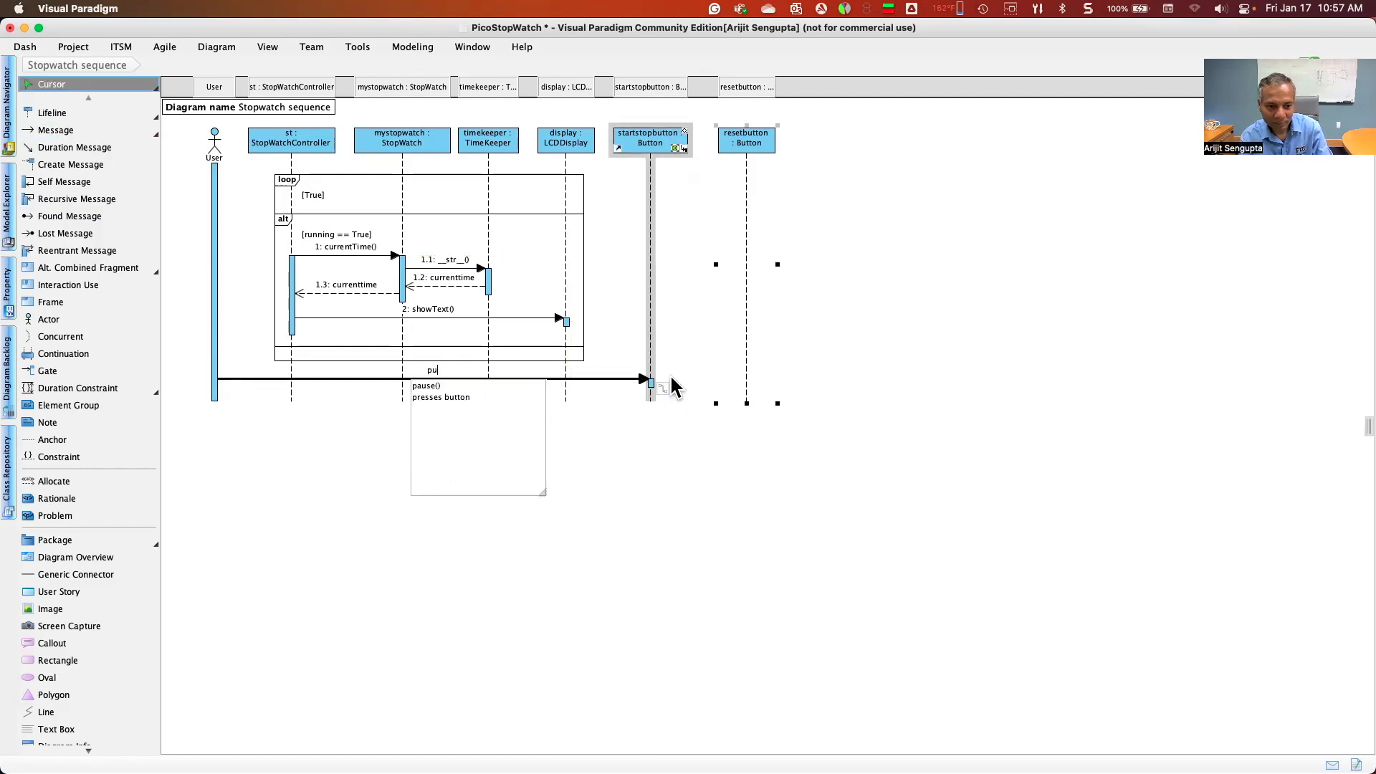
pyautogui.write('shes button')
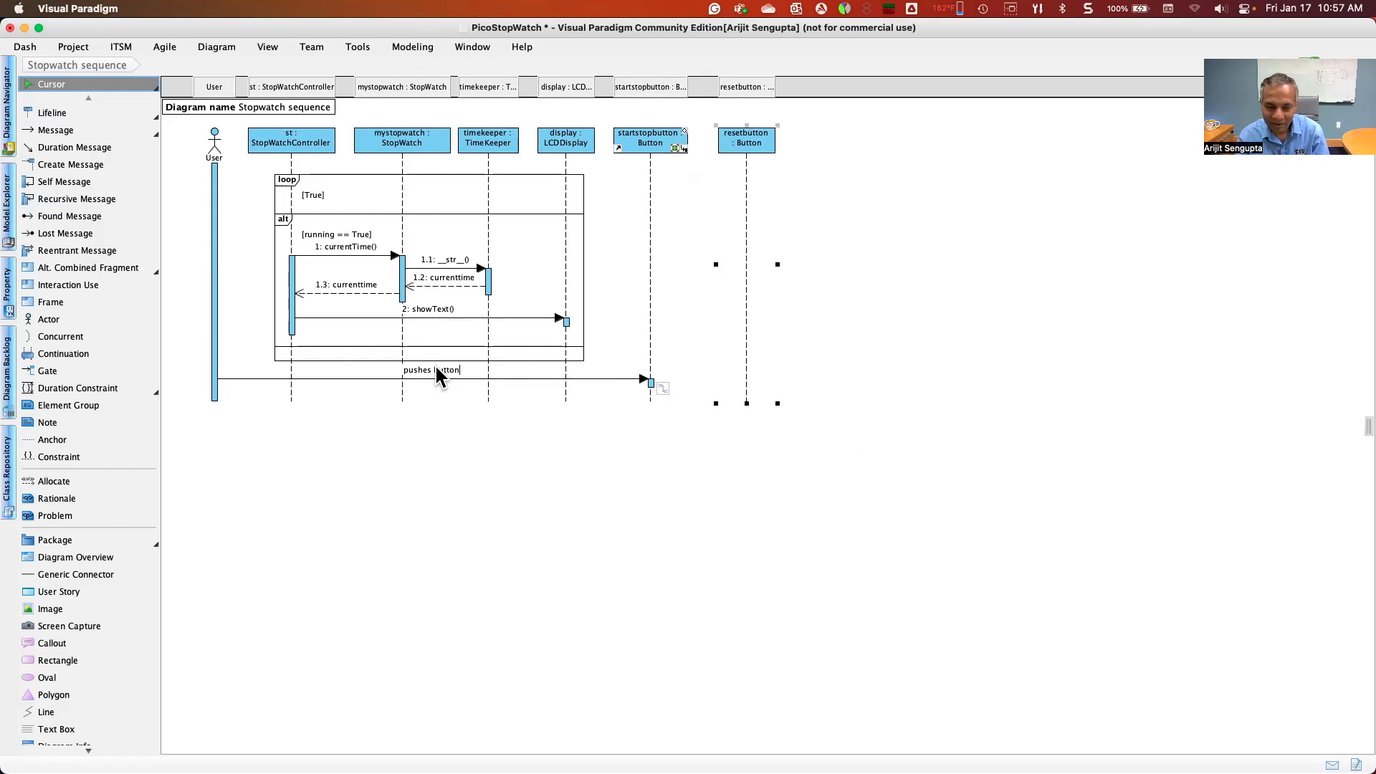
pyautogui.click(640, 457)
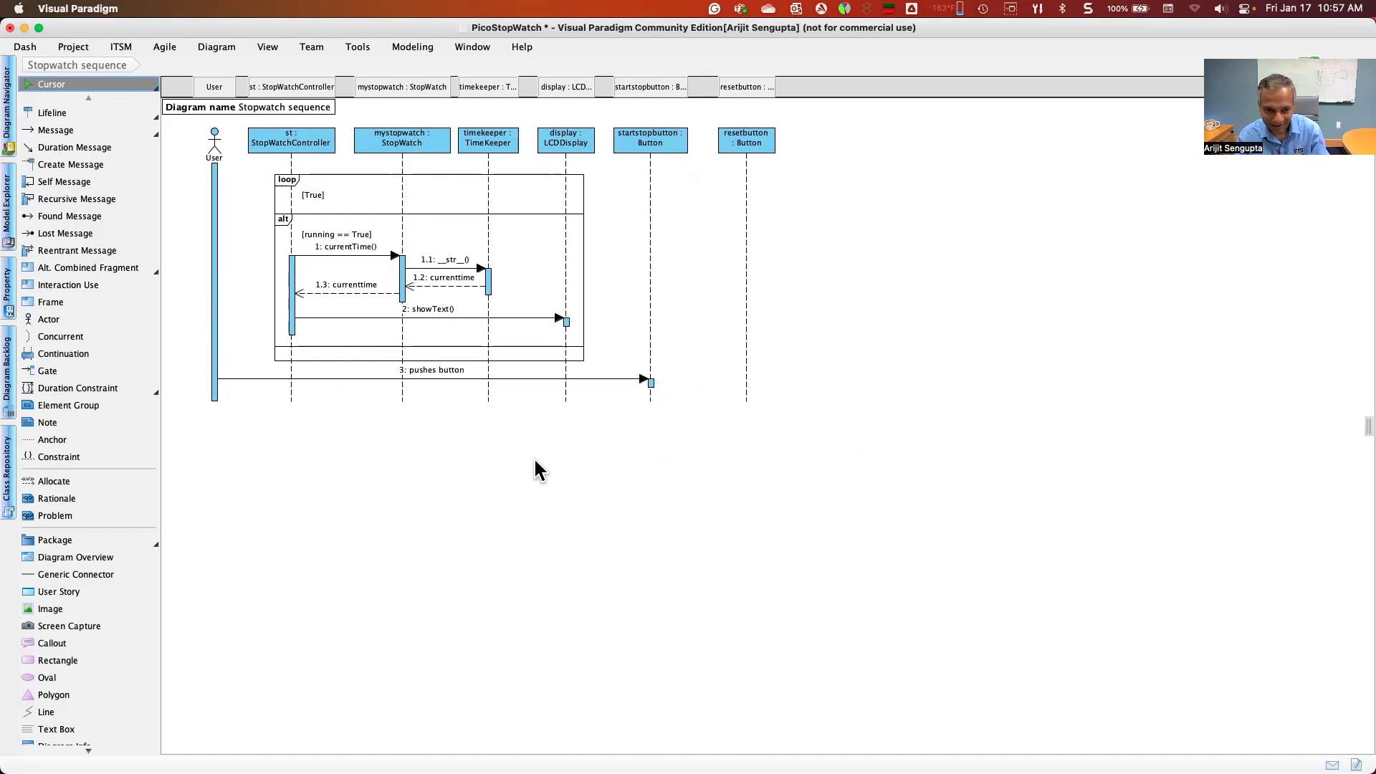
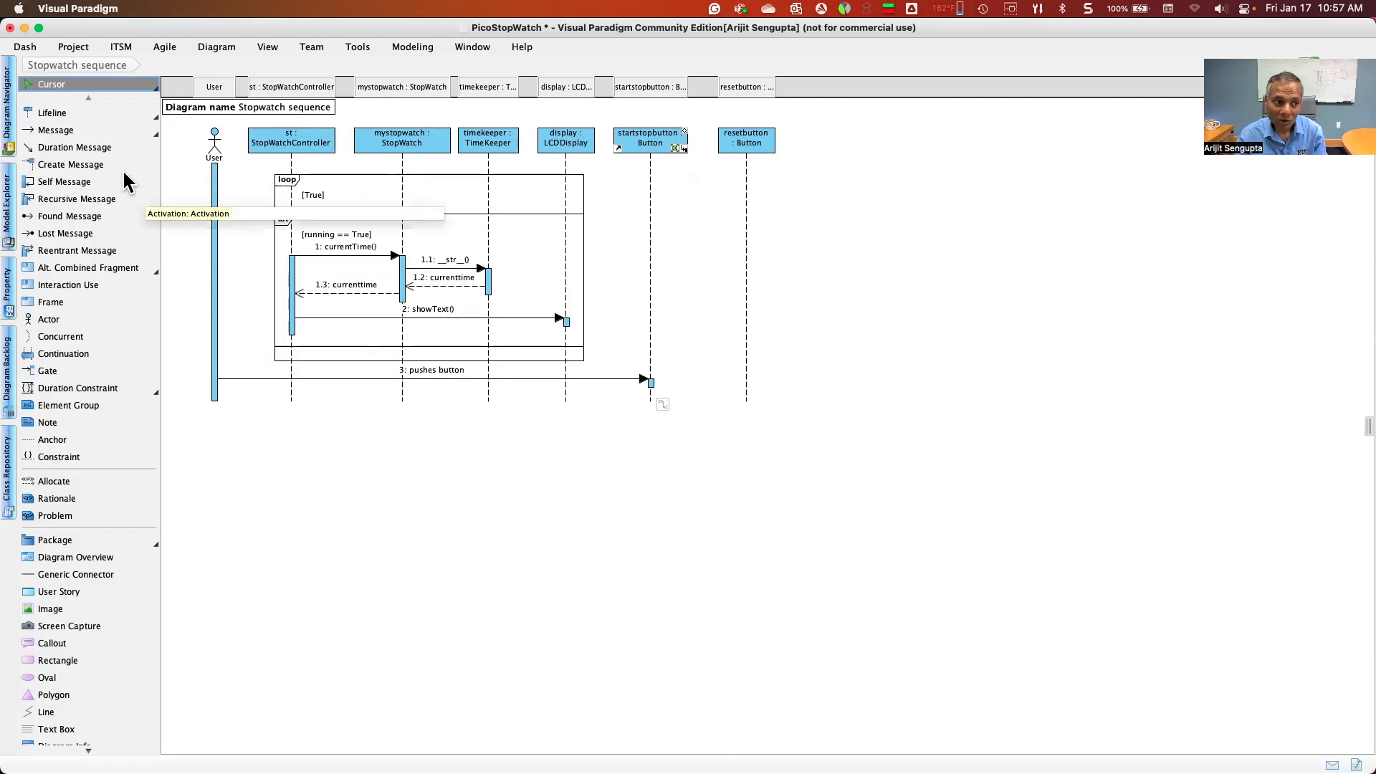
# Add a buttonPressed(name) message from the startstopbutton activation back to st, below the "pushes button" message
pyautogui.click(102, 131)
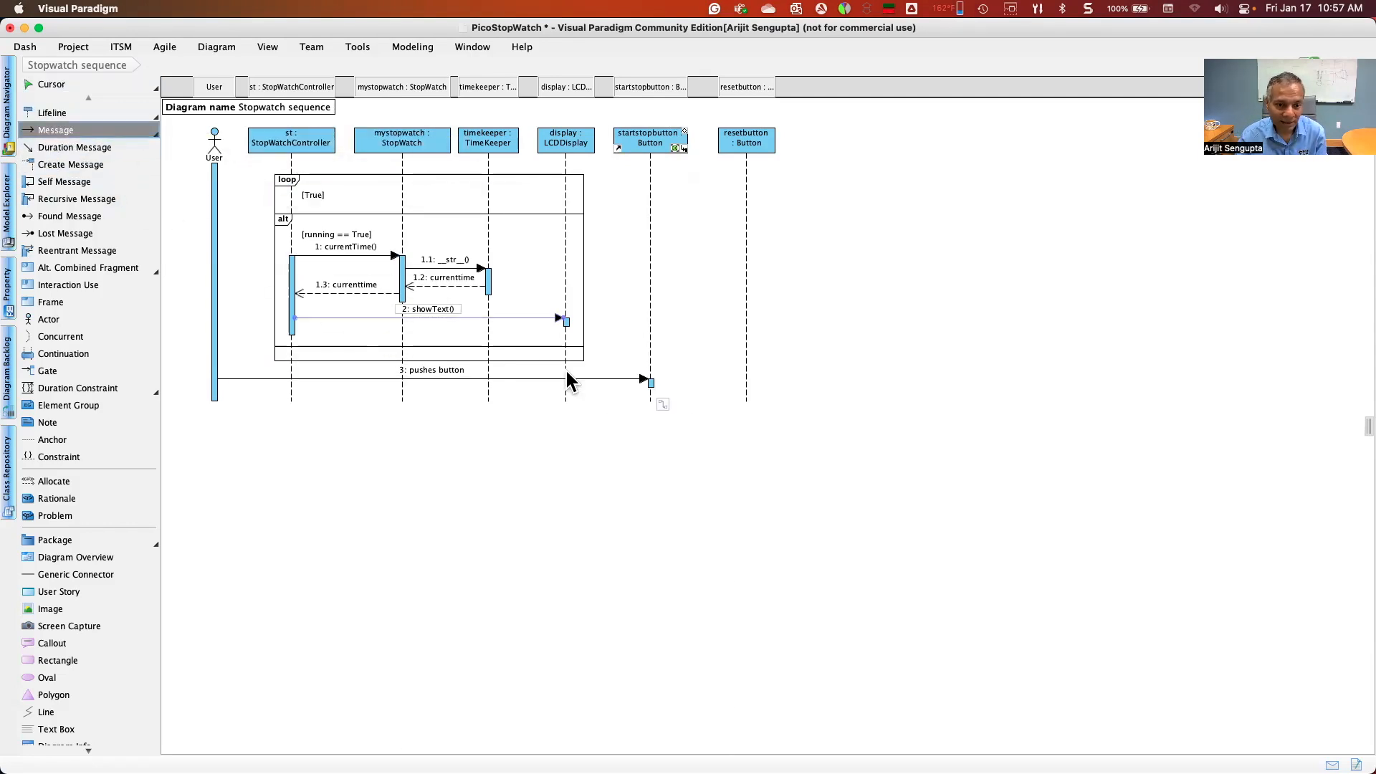
pyautogui.moveTo(643, 398); pyautogui.dragTo(291, 397)
pyautogui.click(508, 415)
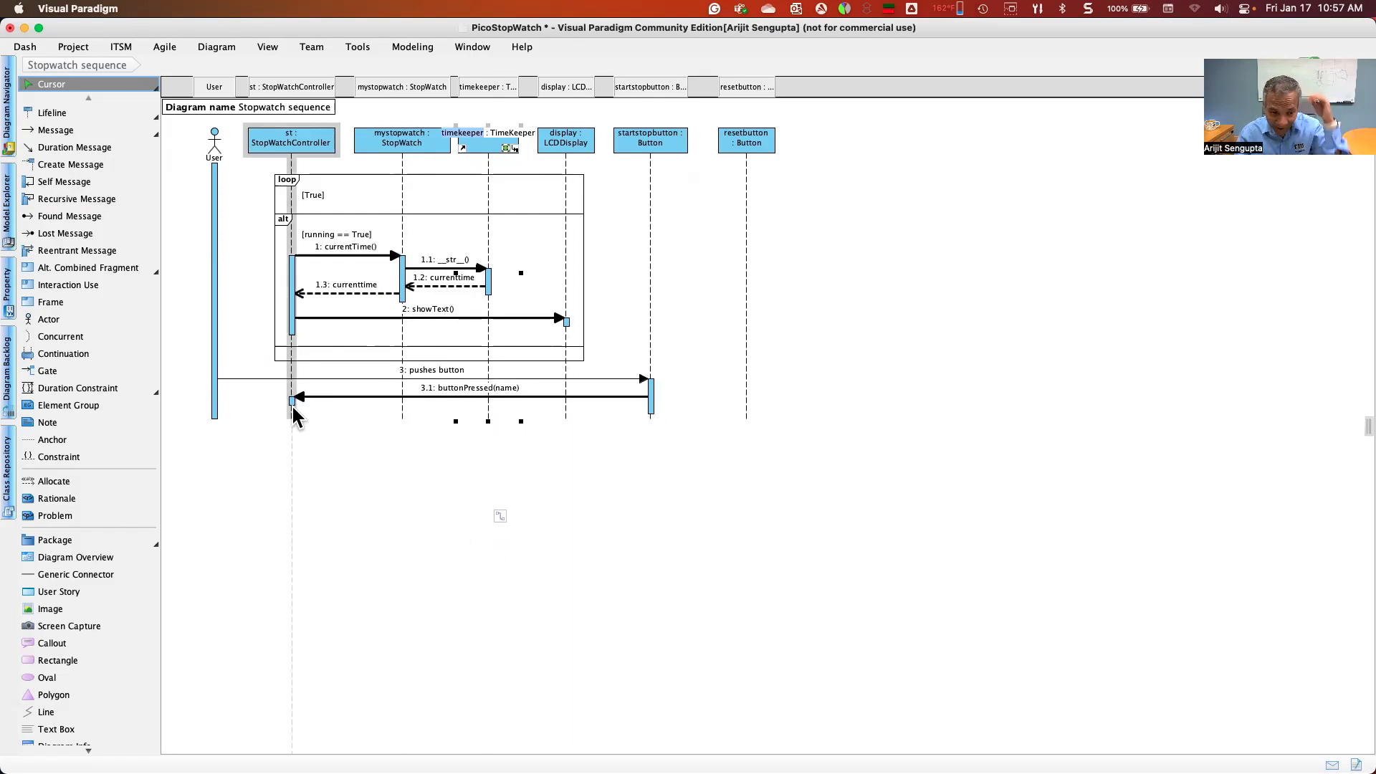
# After reading the buttonPressed method in Wokwi, add an alt fragment below the buttonPressed(name) message in Visual Paradigm, spanning st, mystopwatch and timekeeper
pyautogui.press('super+Tab')
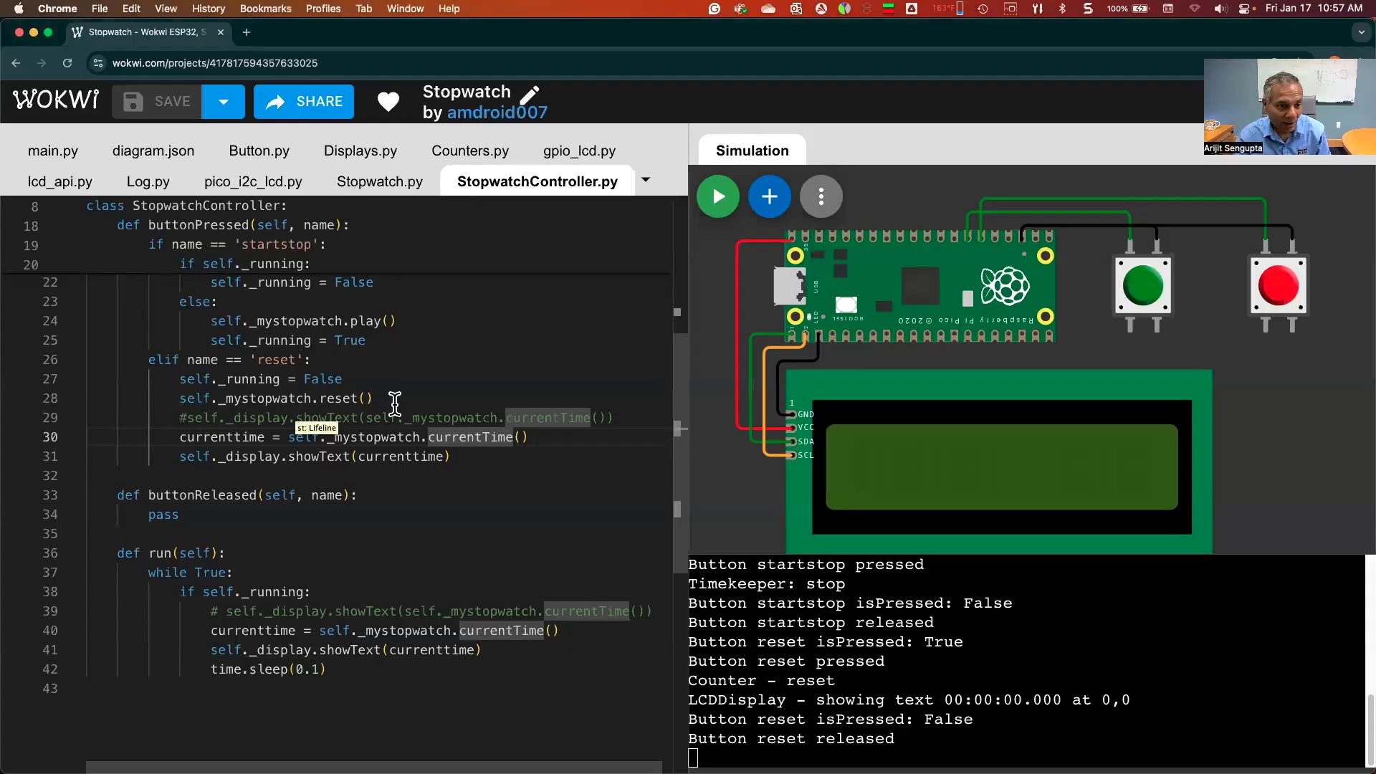
pyautogui.scroll(5, 388, 415)
pyautogui.scroll(-2, 273, 500)
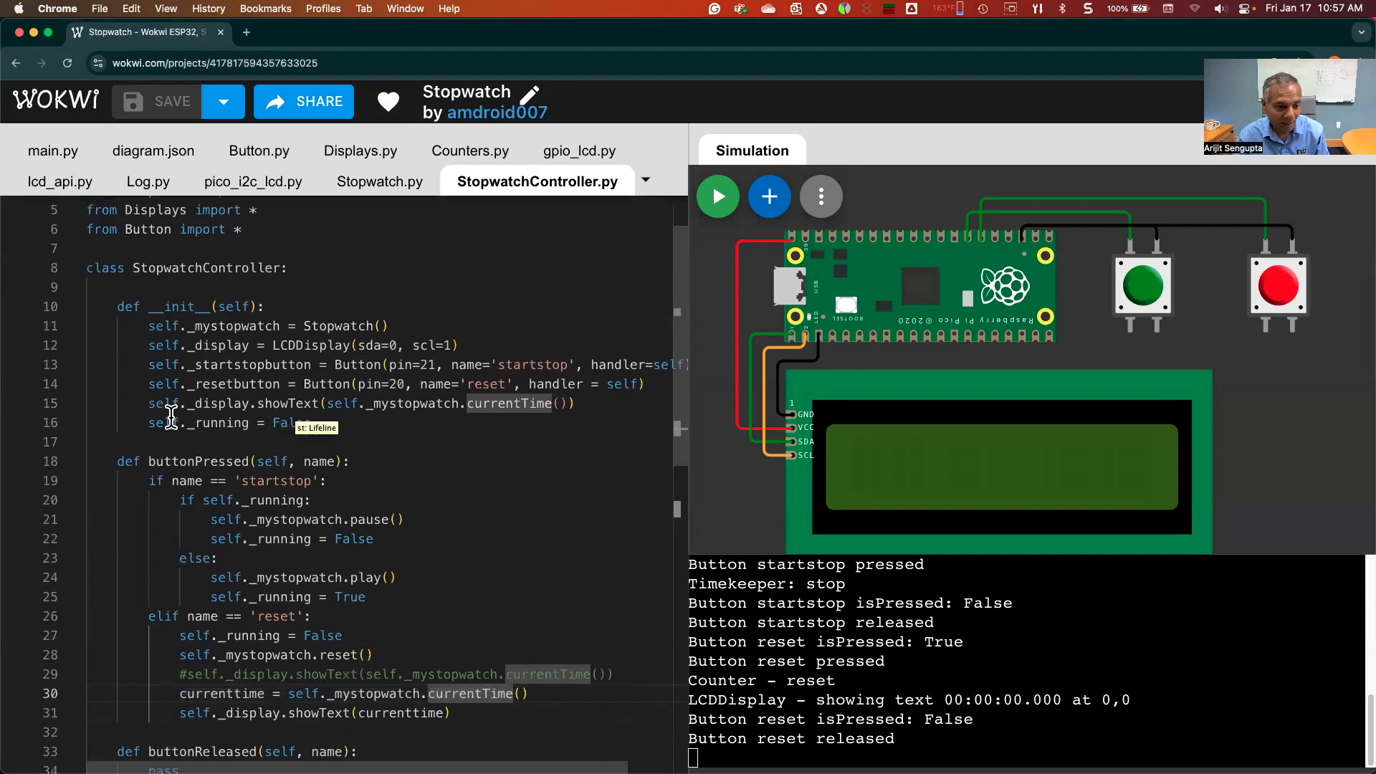
pyautogui.scroll(-3, 265, 523)
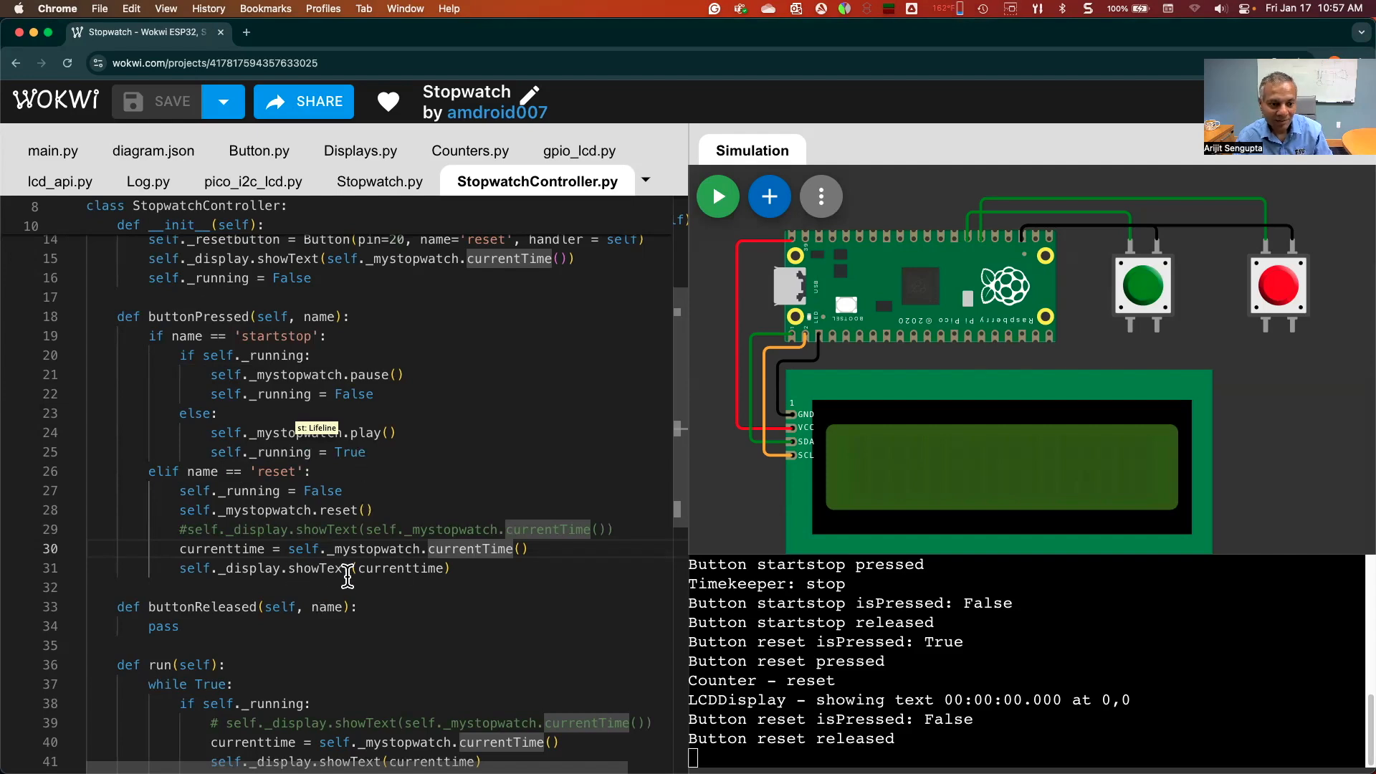
pyautogui.press('super+Tab')
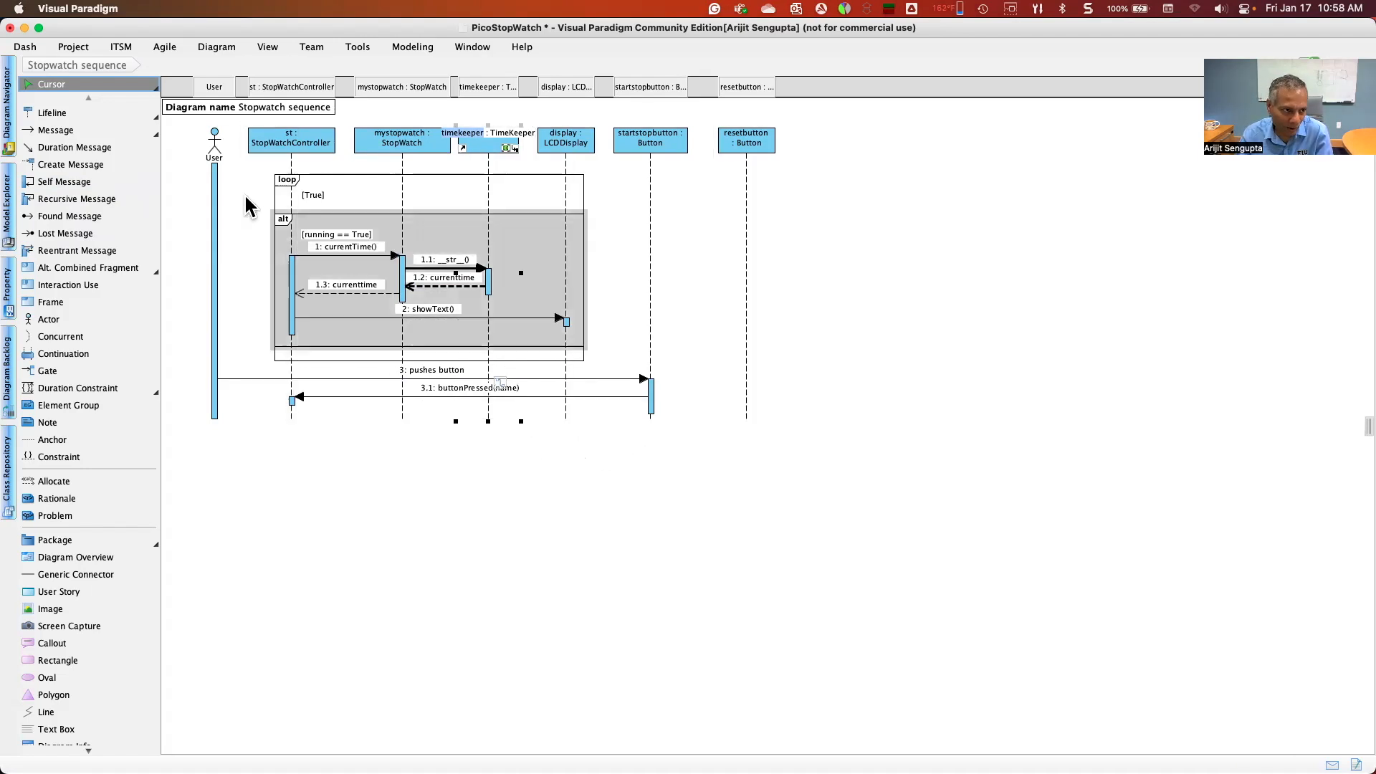
pyautogui.click(118, 267)
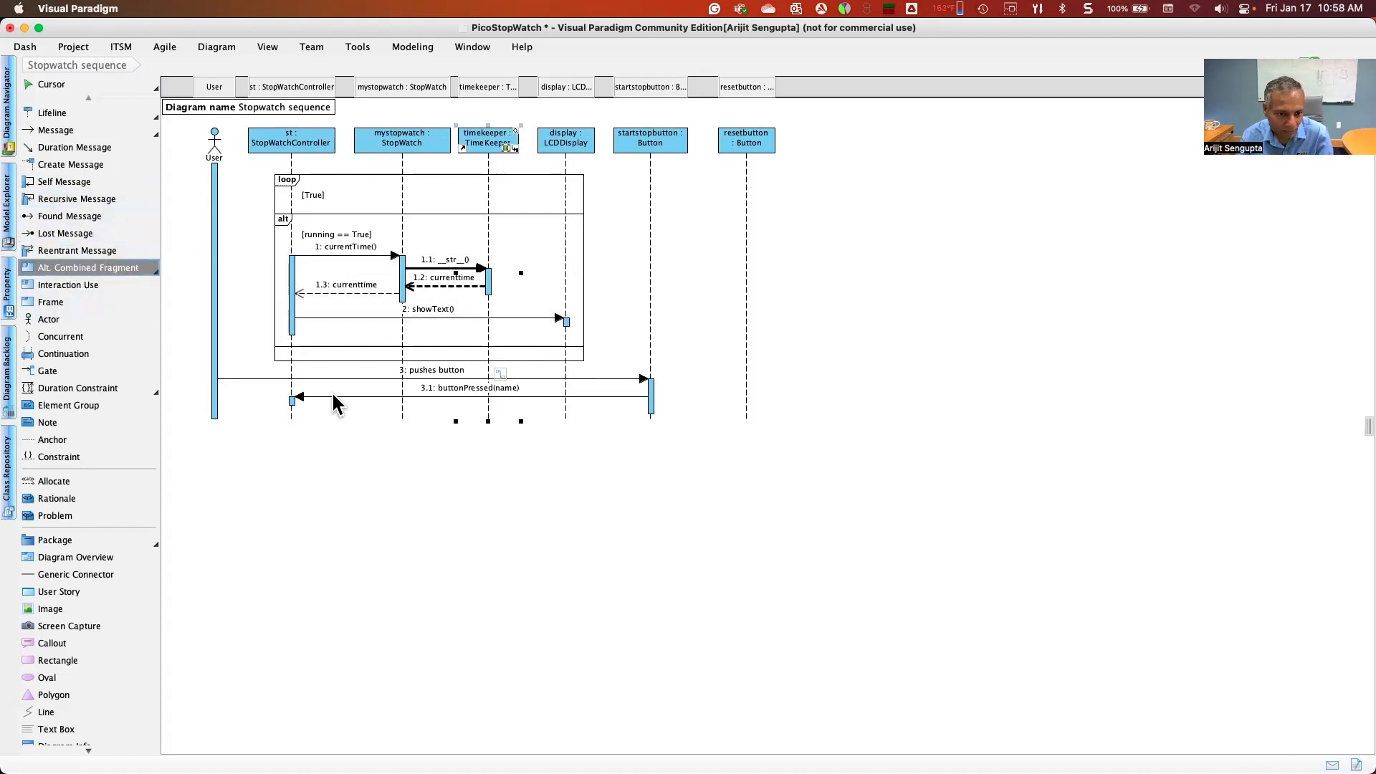
pyautogui.moveTo(274, 423); pyautogui.dragTo(321, 507)
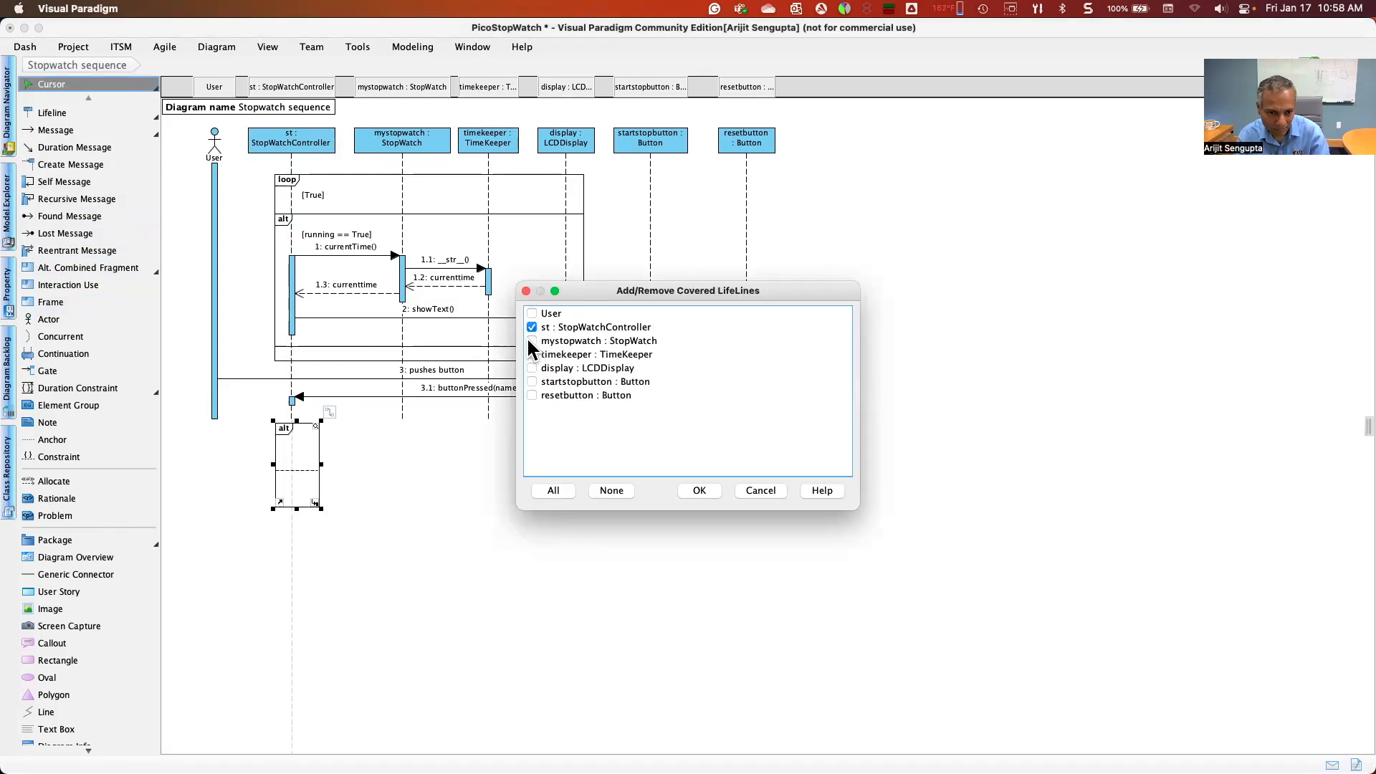
pyautogui.press('super+Tab')
pyautogui.press('super+Tab')
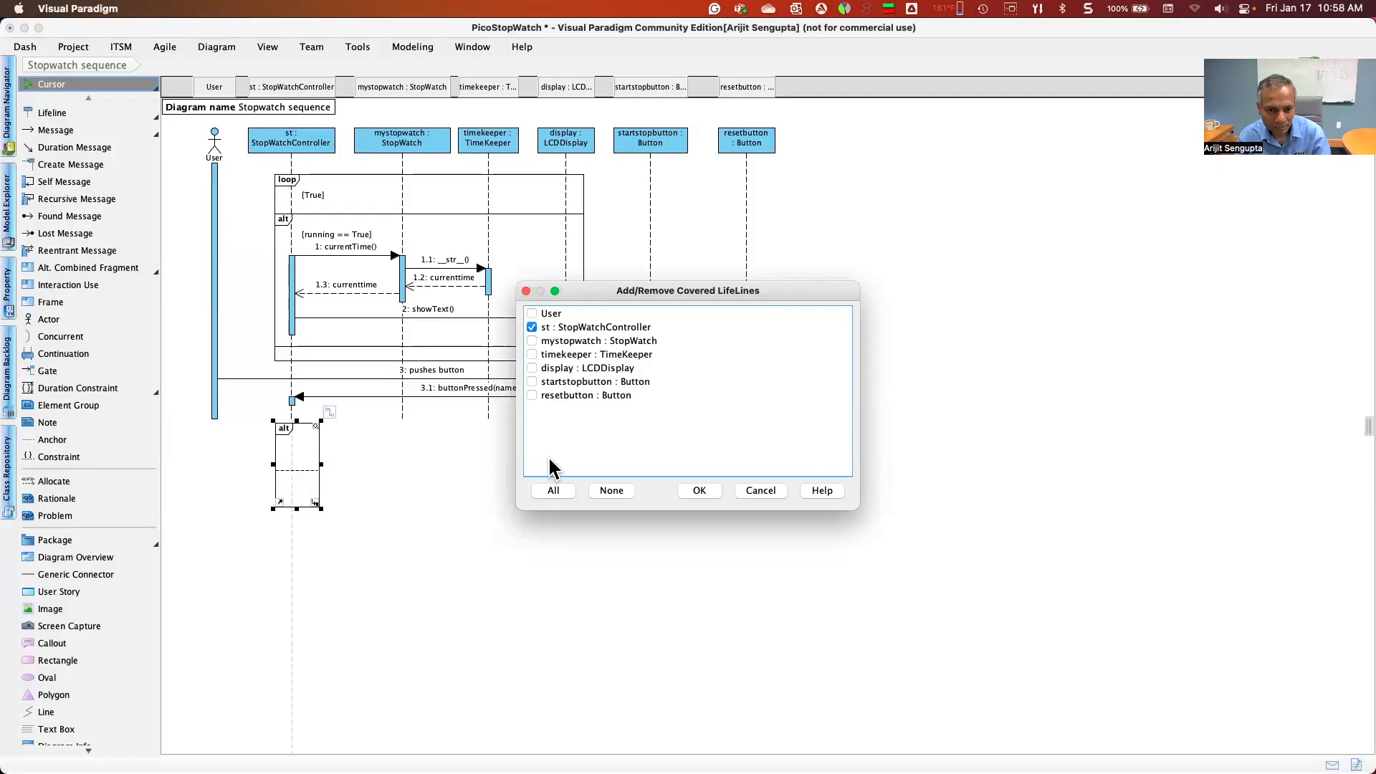
pyautogui.click(700, 492)
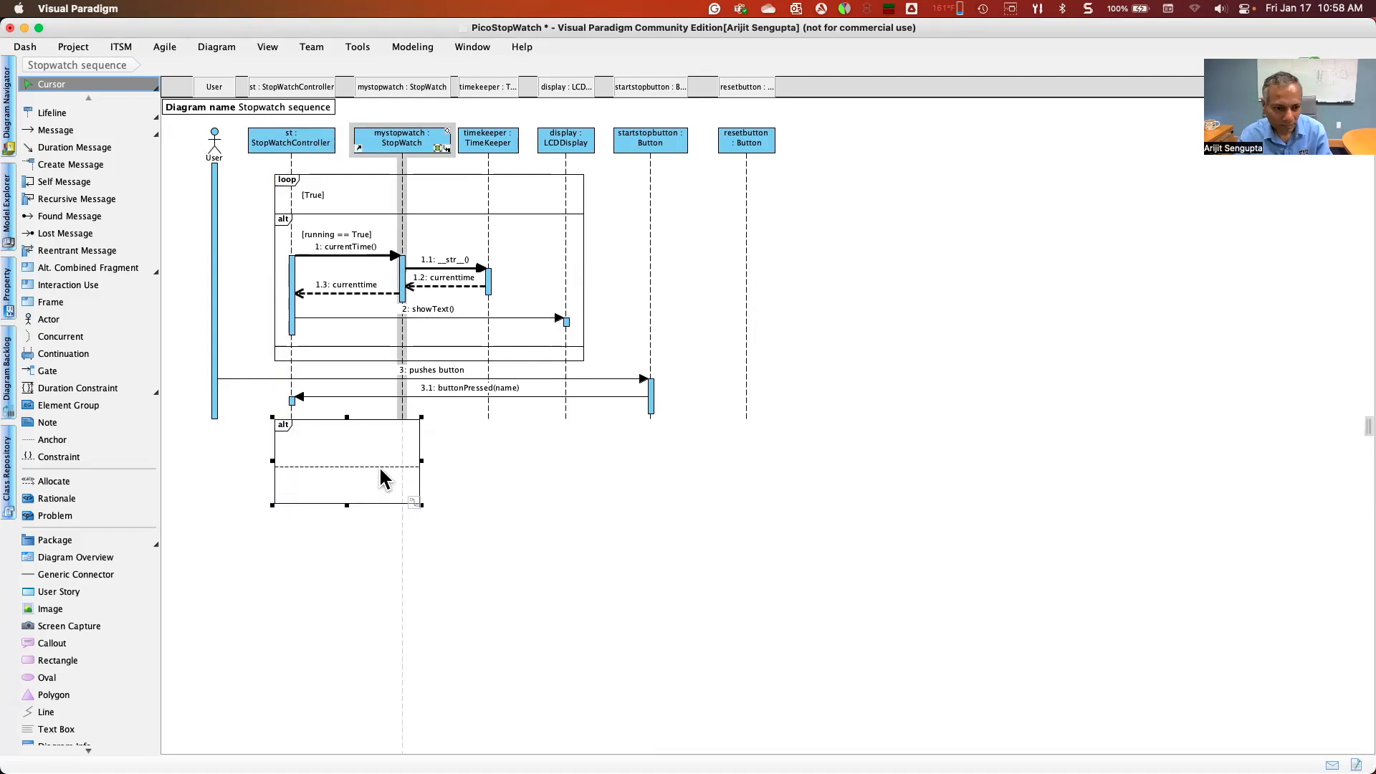
pyautogui.moveTo(421, 461); pyautogui.dragTo(512, 464)
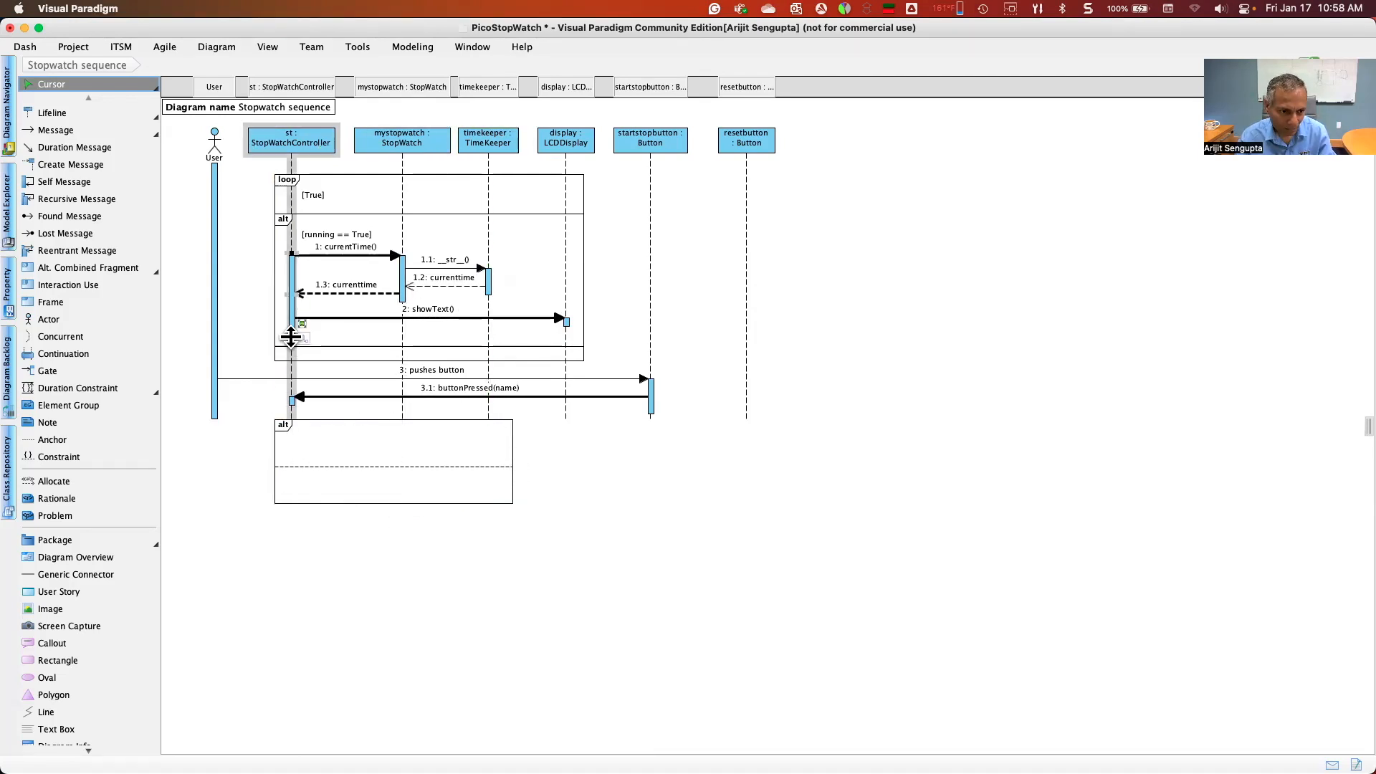
# Set the new alt fragment's operand constraints to name == 'startstop' and name == 'reset', matching the Wokwi code
pyautogui.press('super+Tab')
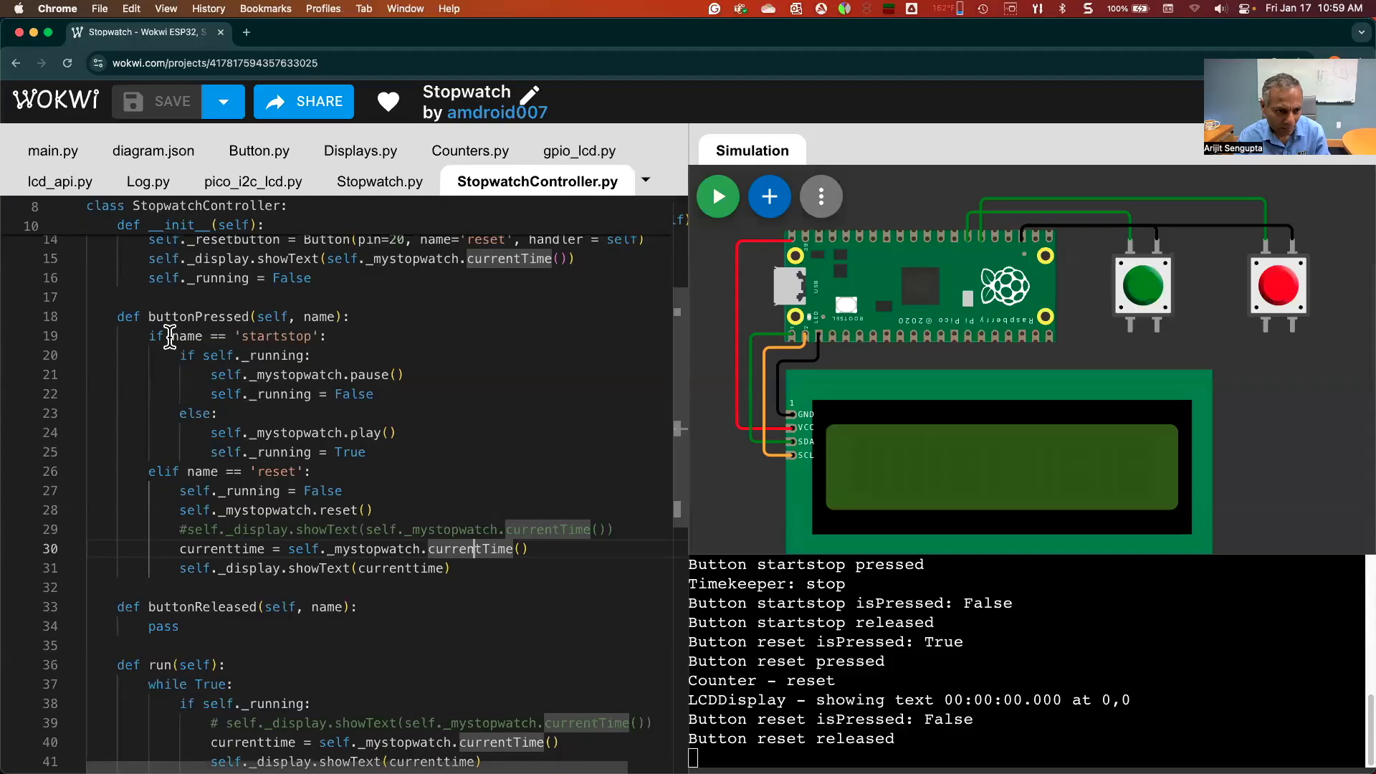
pyautogui.press('super+Tab')
pyautogui.rightClick(286, 426)
pyautogui.moveTo(473, 490)
pyautogui.click(566, 534)
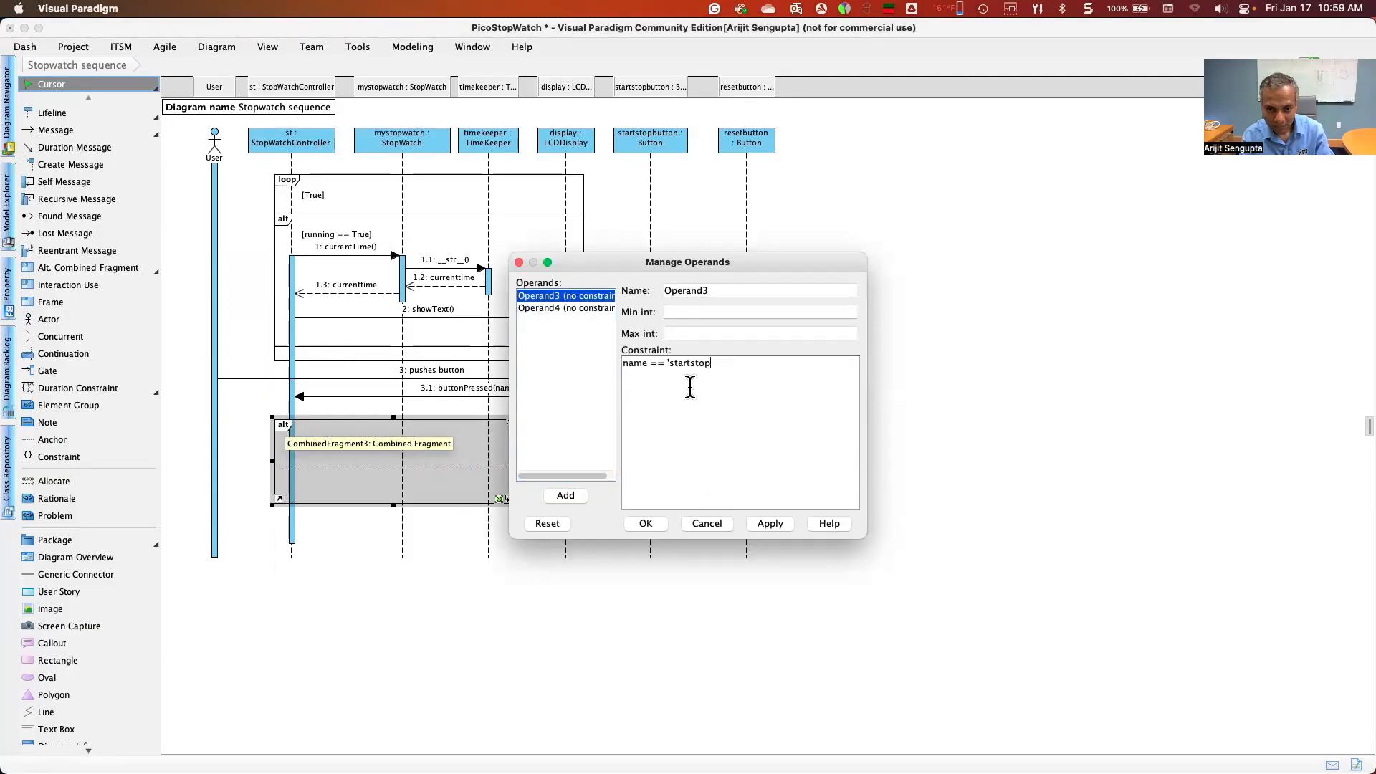
pyautogui.click(567, 308)
pyautogui.click(673, 403)
pyautogui.write('name =')
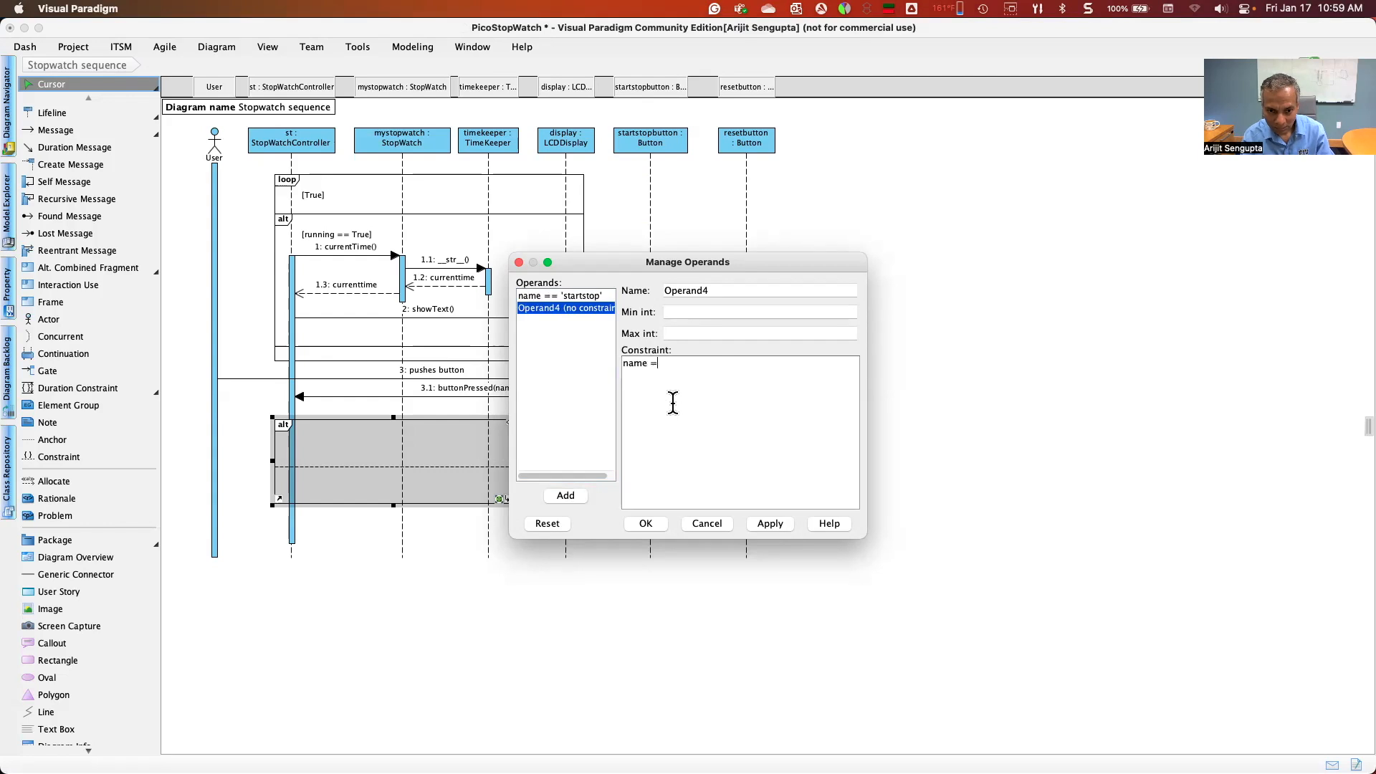
pyautogui.click(646, 523)
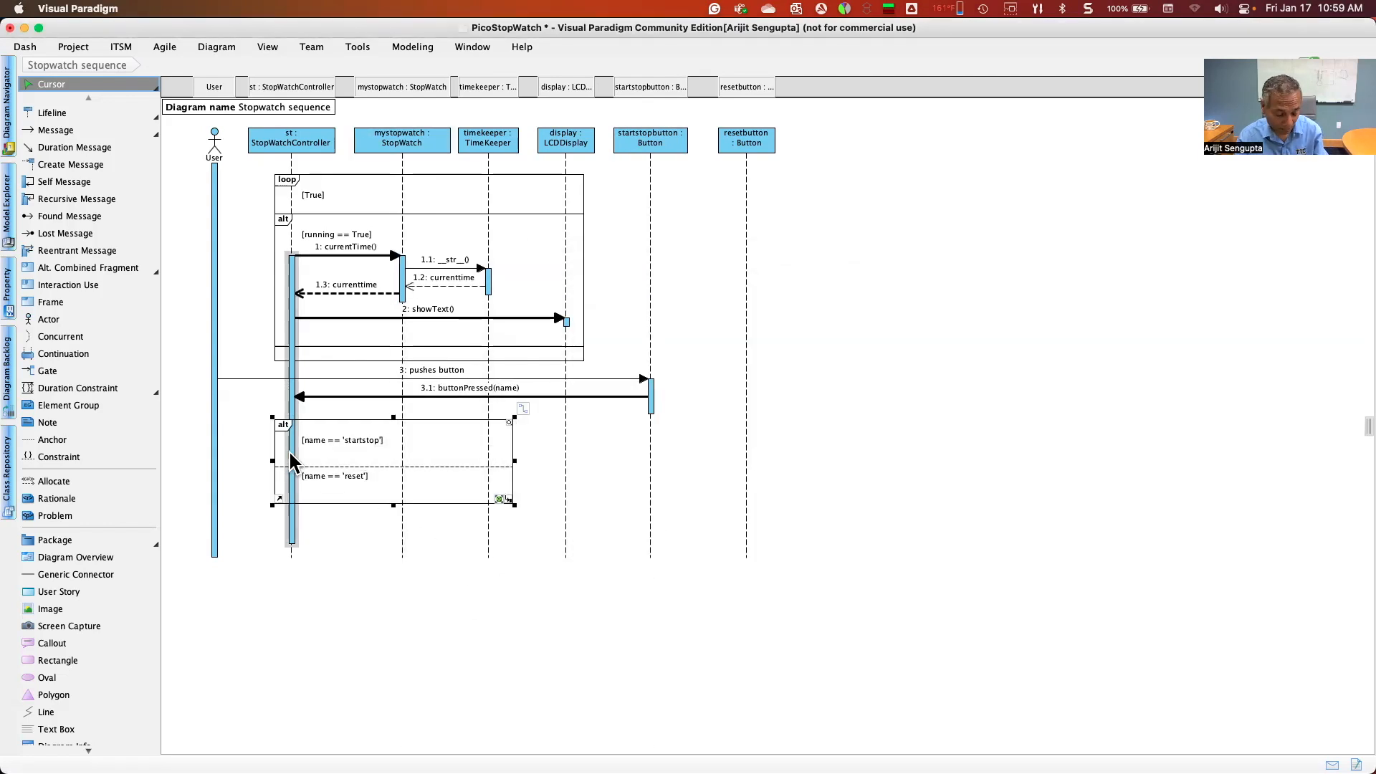
# After checking the startstop branch in Wokwi, add a second alt fragment below the first, covering st, mystopwatch and timekeeper
pyautogui.press('super+Tab')
pyautogui.moveTo(190, 351); pyautogui.dragTo(306, 358)
pyautogui.press('super+Tab')
pyautogui.press('super+Tab')
pyautogui.press('super+Tab')
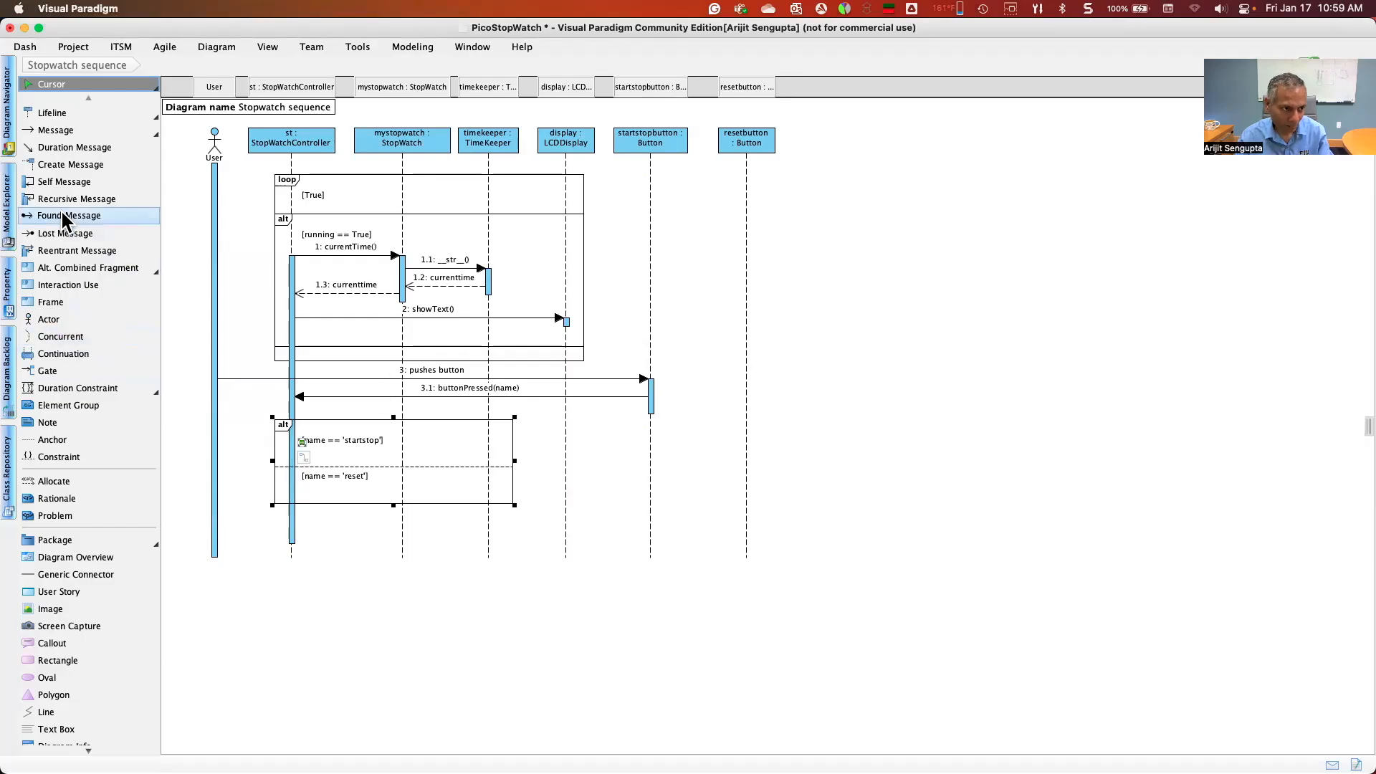
pyautogui.click(65, 267)
pyautogui.click(265, 573)
pyautogui.click(529, 342)
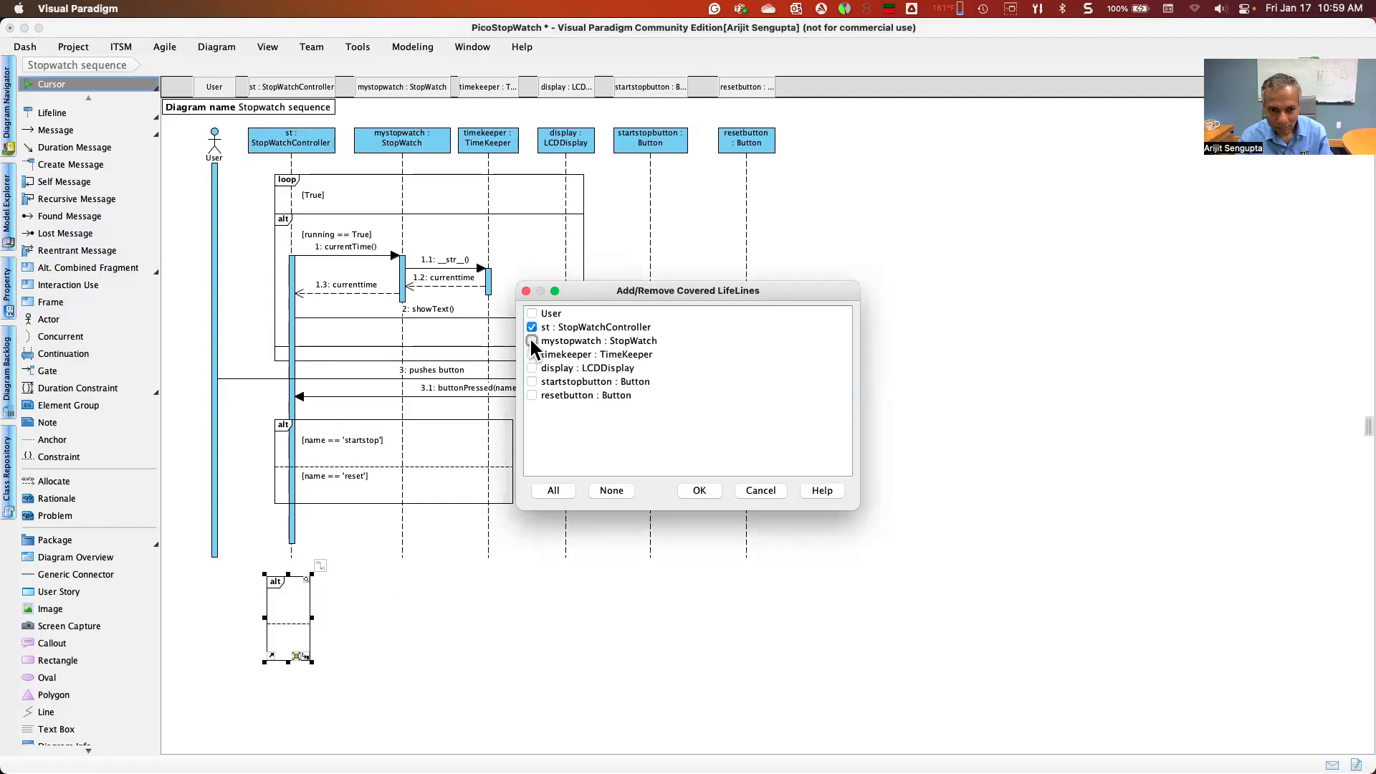
pyautogui.click(530, 354)
pyautogui.click(697, 491)
# Extend the outer alt fragment and its operand divider downward, and nest the new alt fragment under name == 'startstop'
pyautogui.click(373, 504)
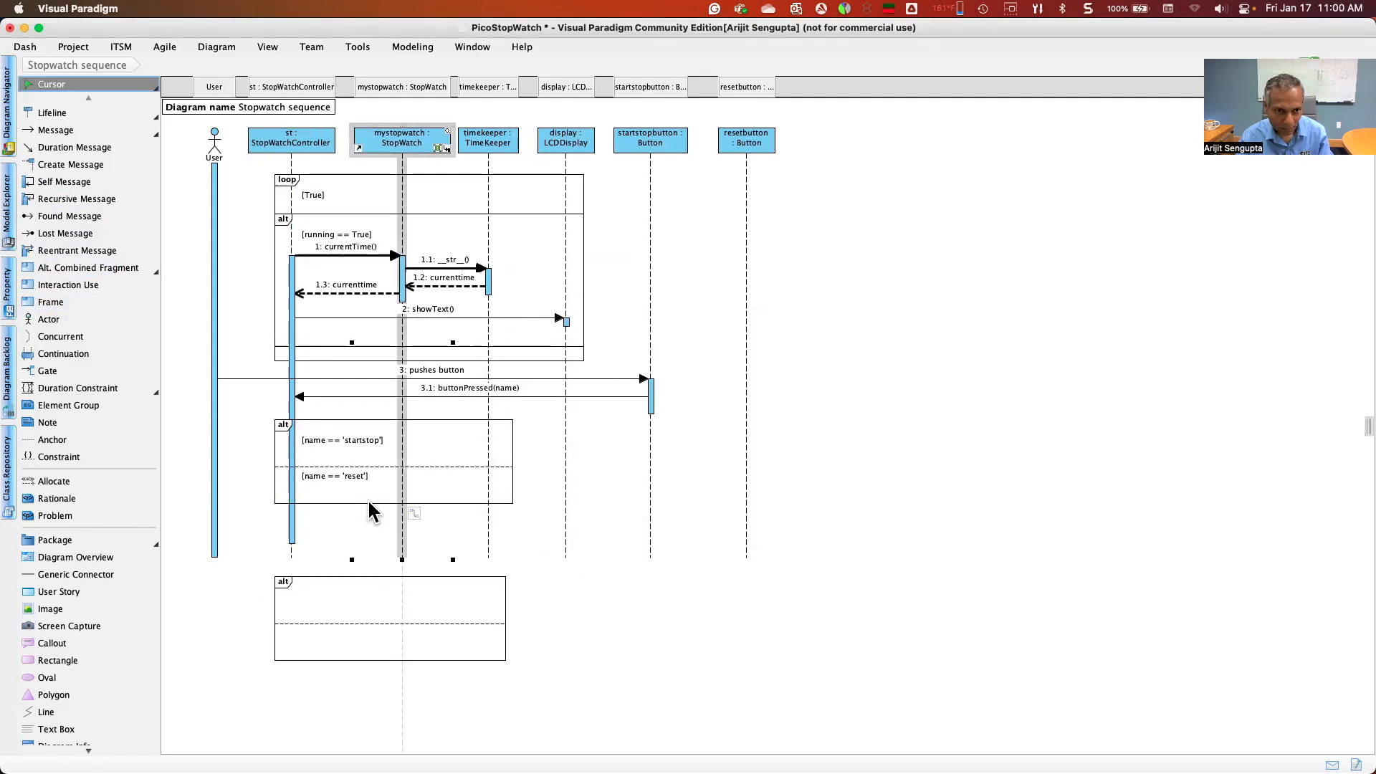
pyautogui.moveTo(393, 504); pyautogui.dragTo(394, 706)
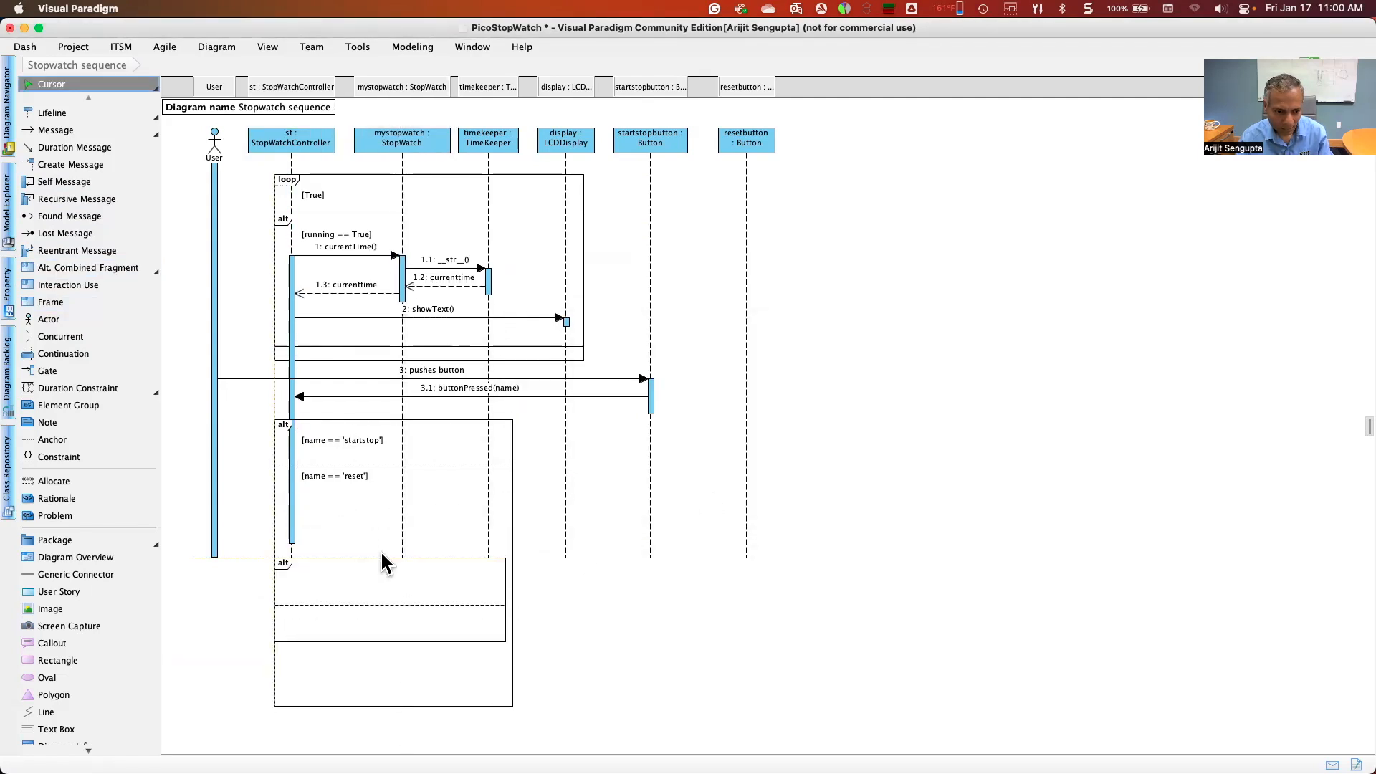
pyautogui.moveTo(375, 467); pyautogui.dragTo(376, 593)
pyautogui.moveTo(332, 737); pyautogui.dragTo(315, 459)
pyautogui.moveTo(316, 459); pyautogui.dragTo(316, 459)
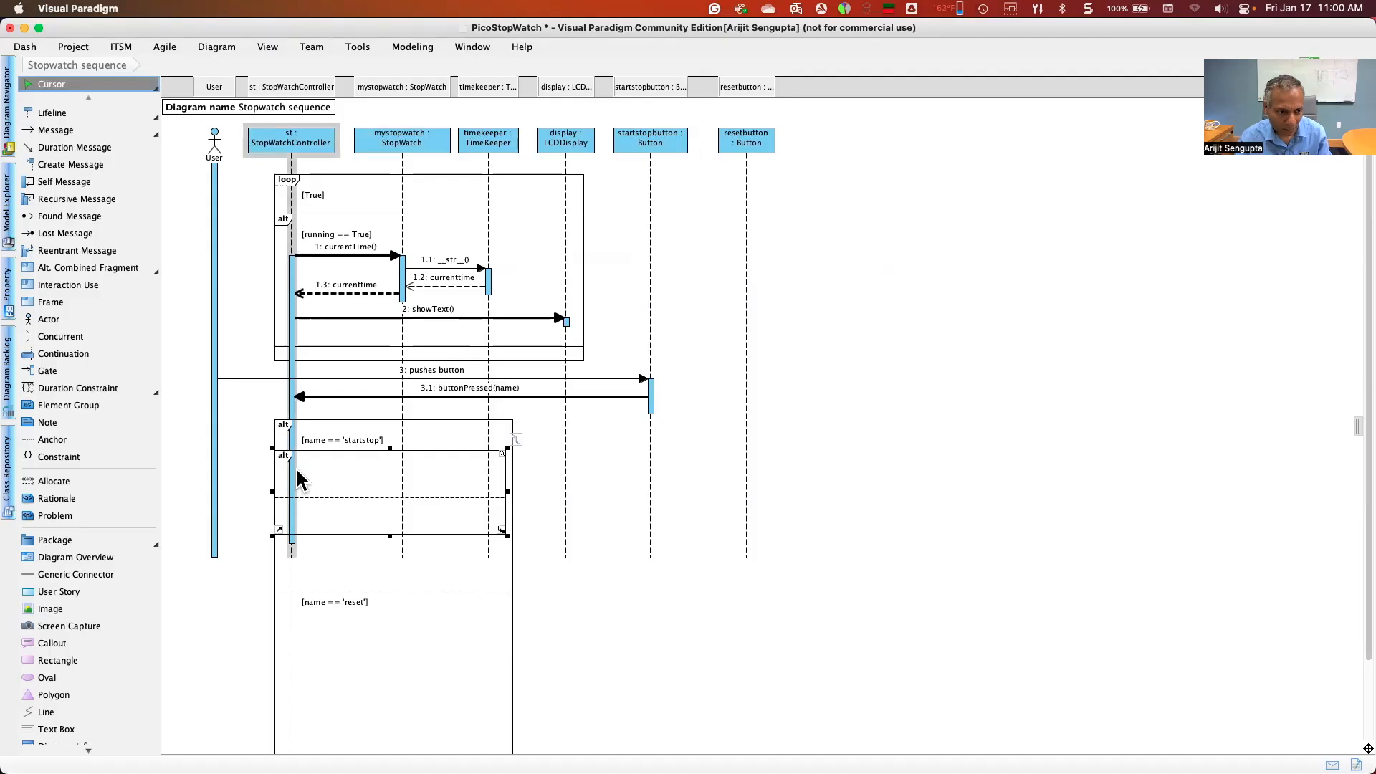
# Add a pause() message from st to mystopwatch in the nested alt fragment's first operand
pyautogui.click(70, 130)
pyautogui.moveTo(293, 471); pyautogui.dragTo(402, 471)
pyautogui.click(347, 500)
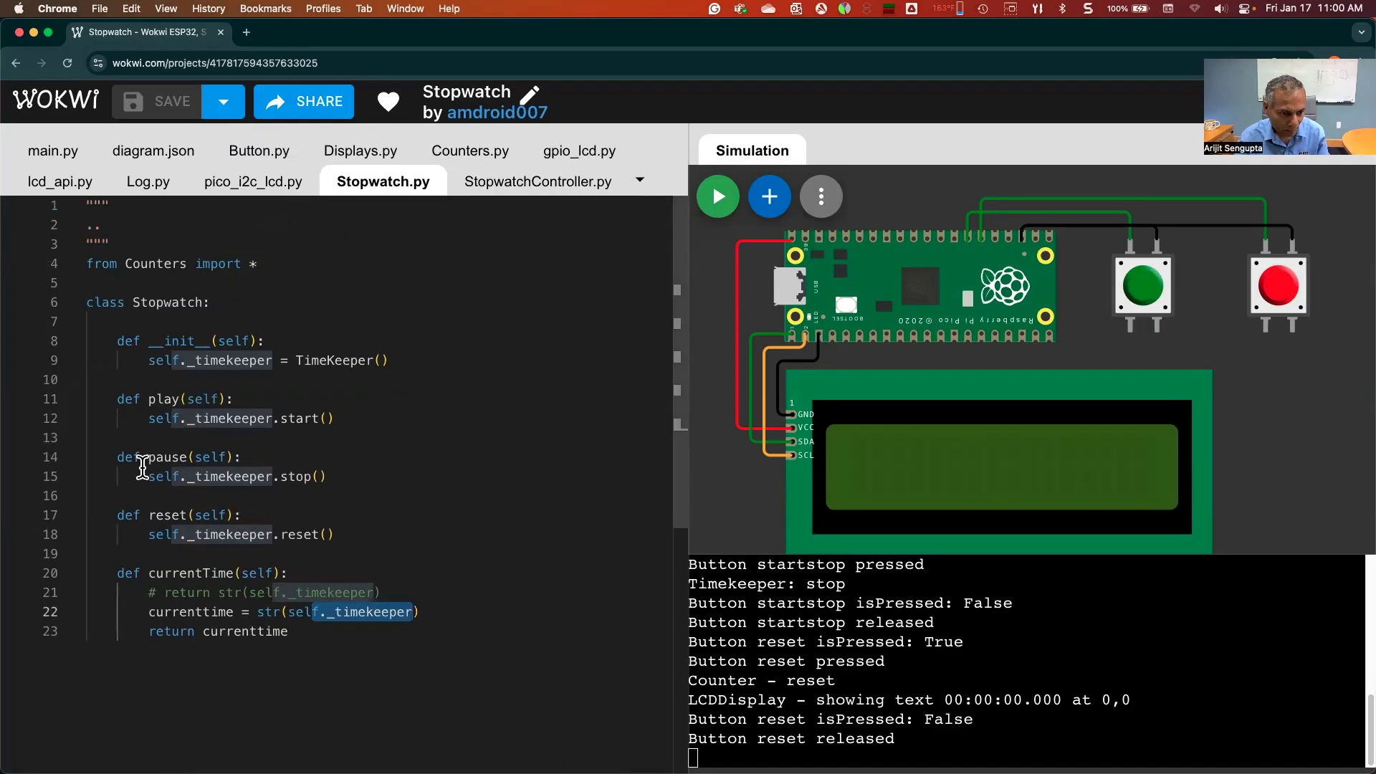
# Check pause in Stopwatch.py, add a stop() message from mystopwatch to timekeeper, and move both messages lower in the nested fragment
pyautogui.doubleClick(295, 476)
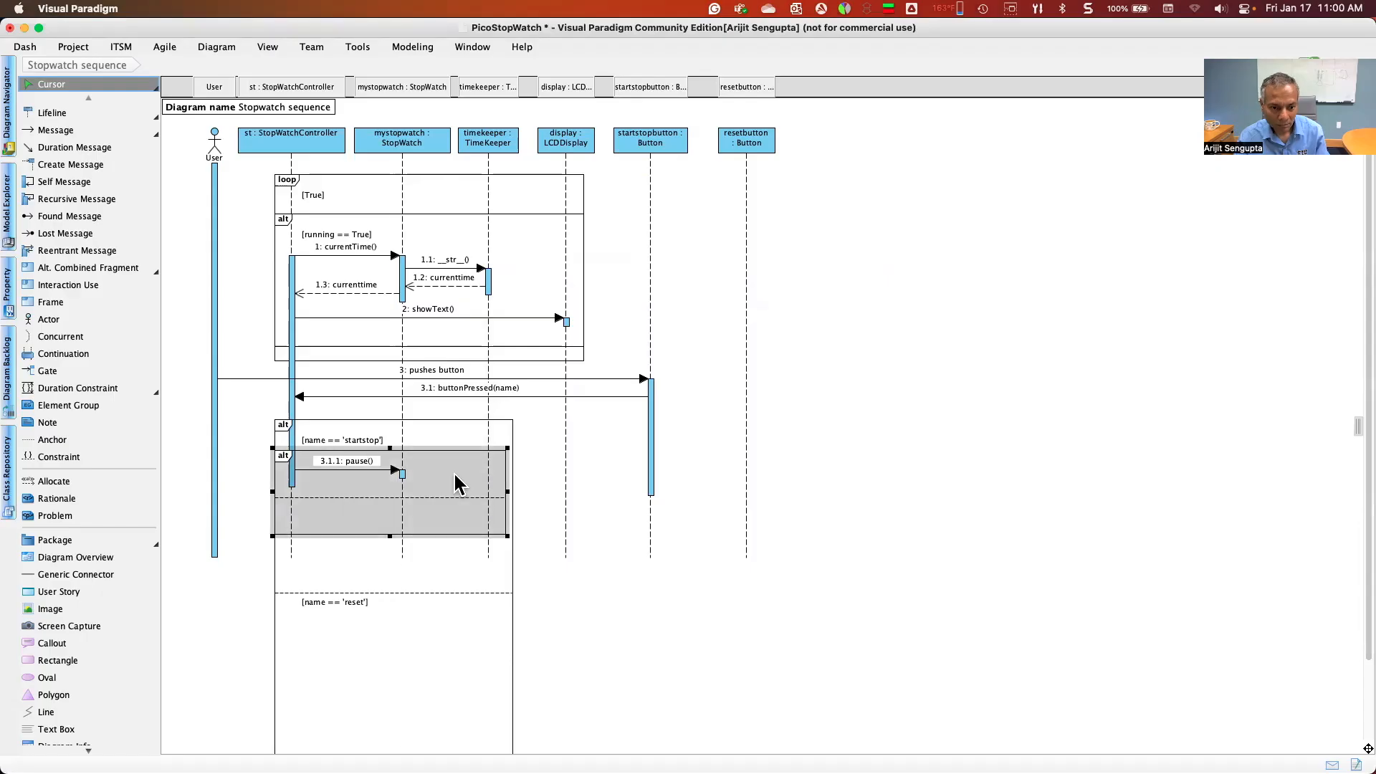
pyautogui.click(95, 131)
pyautogui.moveTo(403, 475); pyautogui.dragTo(486, 476)
pyautogui.click(441, 539)
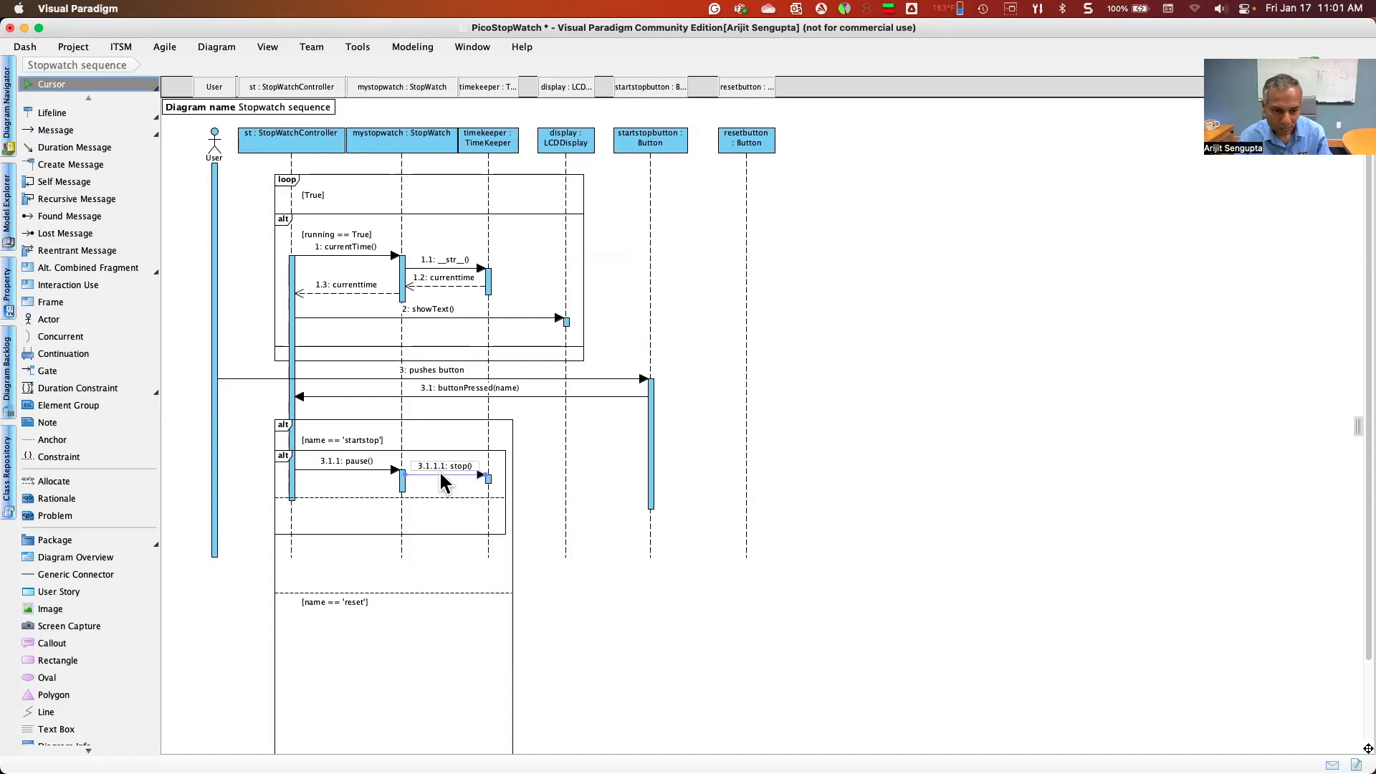
pyautogui.click(373, 462)
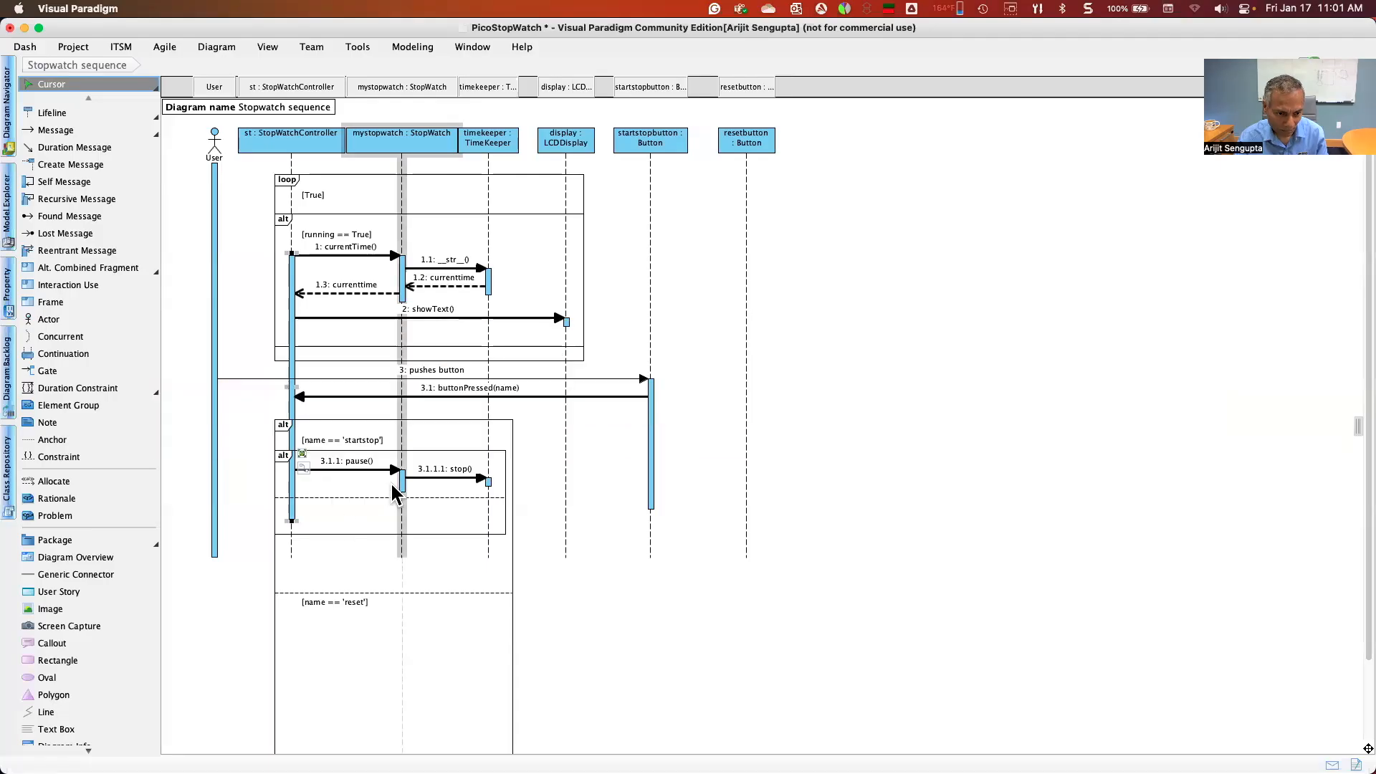
# Set the nested alt fragment's operand constraints to running == True and running == False
pyautogui.rightClick(281, 457)
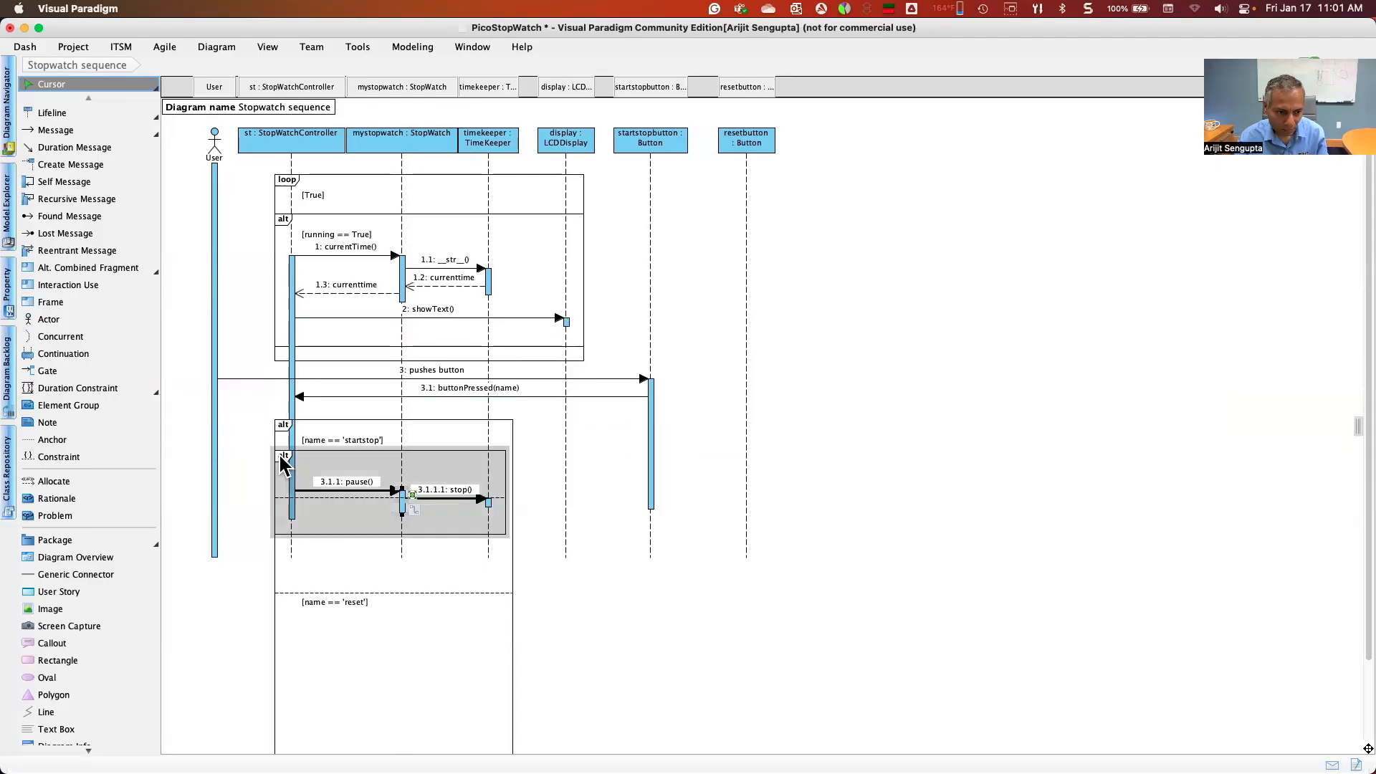
pyautogui.moveTo(402, 522)
pyautogui.moveTo(567, 536)
pyautogui.click(698, 370)
pyautogui.write('running == Tru')
pyautogui.press('BackSpace')
pyautogui.write('rue')
pyautogui.click(570, 308)
pyautogui.click(673, 381)
pyautogui.write('running ==')
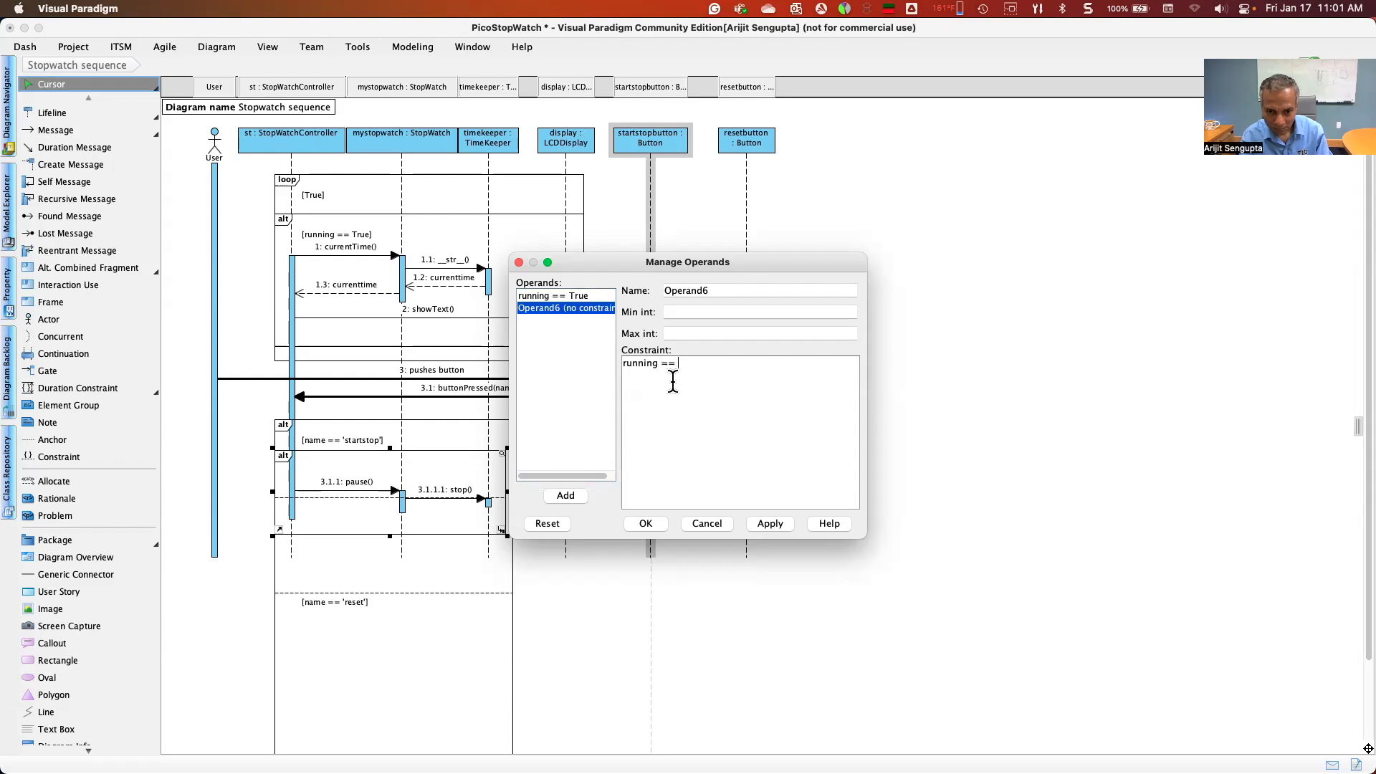
pyautogui.write(' False')
pyautogui.click(647, 525)
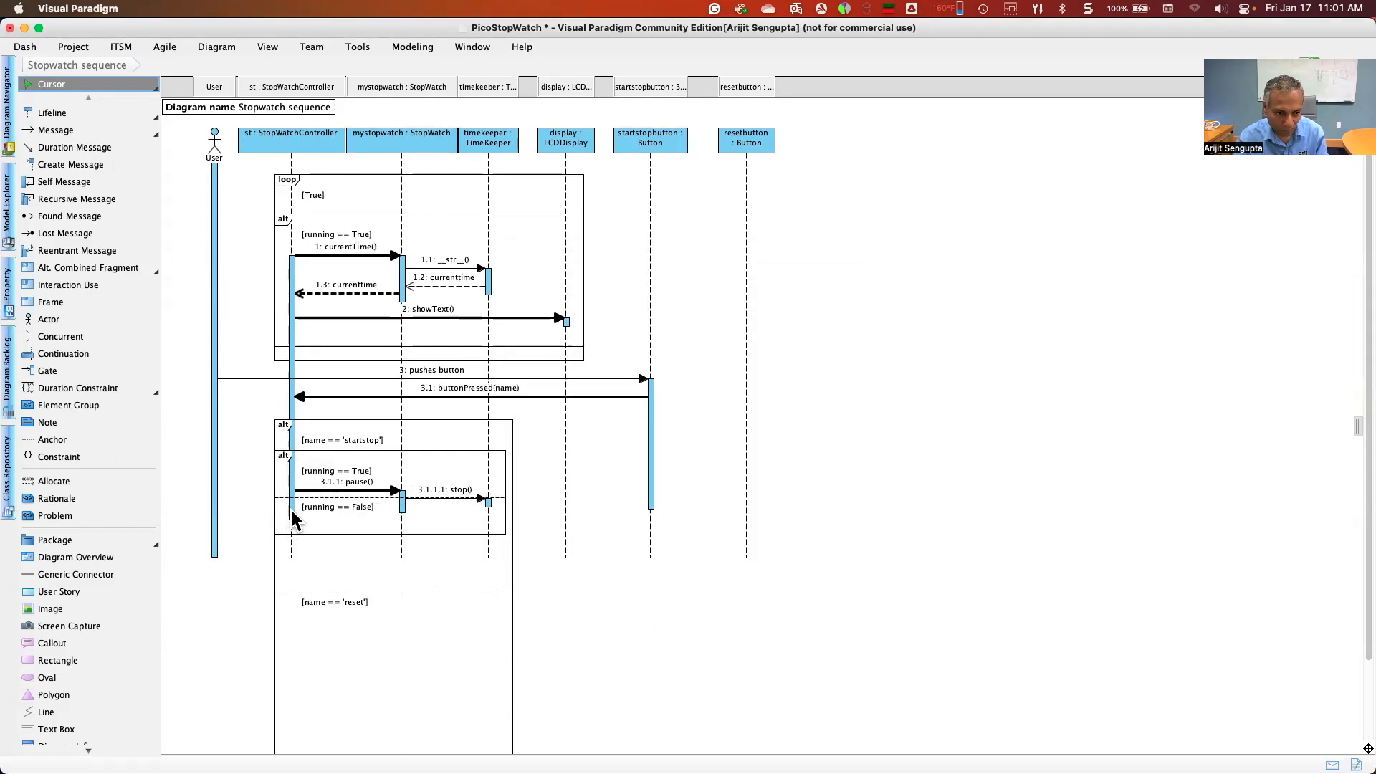
# Extend the lifelines downward and add a play() message from st to mystopwatch under running == False, as in the Wokwi code
pyautogui.moveTo(291, 525); pyautogui.dragTo(289, 615)
pyautogui.press('super+Tab')
pyautogui.moveTo(205, 416); pyautogui.dragTo(424, 452)
pyautogui.press('super+Tab')
pyautogui.click(56, 130)
pyautogui.moveTo(295, 520); pyautogui.dragTo(402, 522)
pyautogui.click(354, 563)
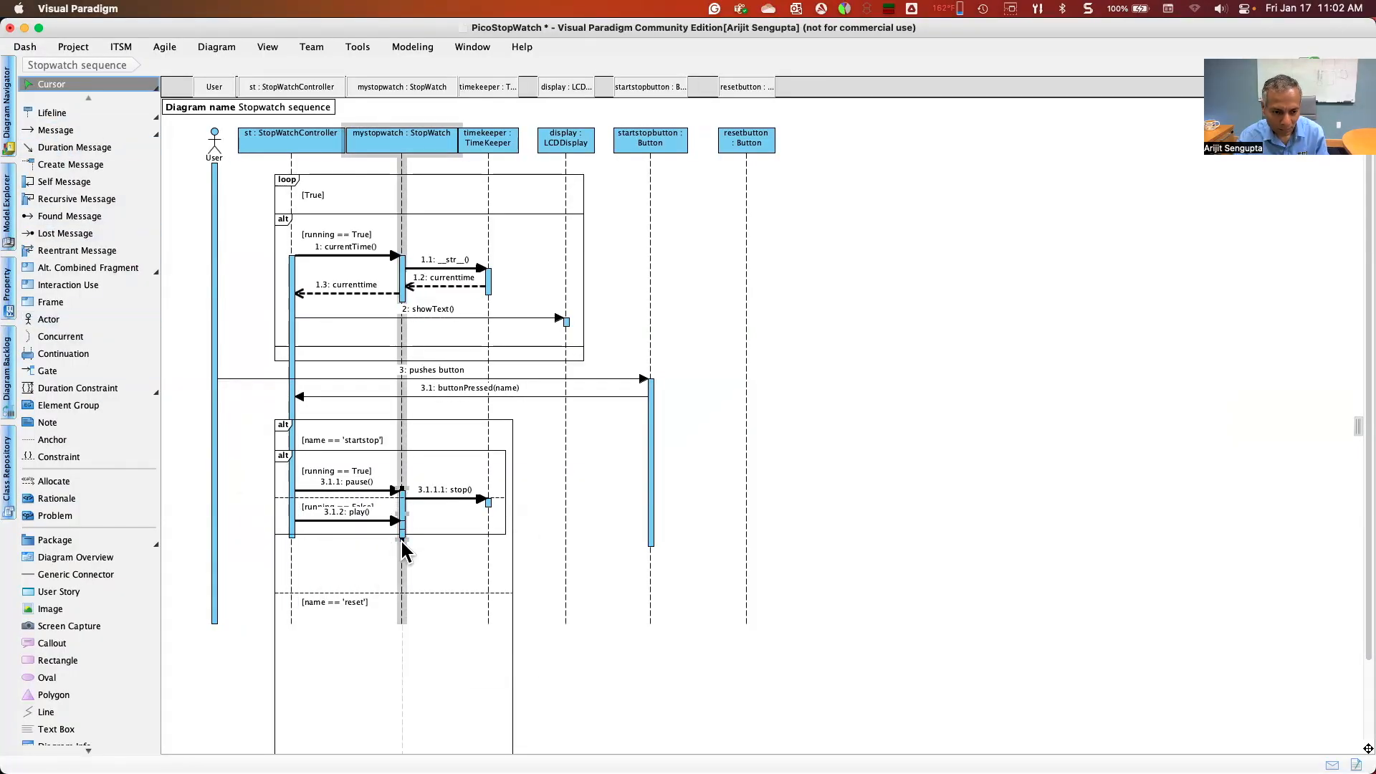
pyautogui.click(334, 525)
# Check play in Stopwatch.py, add a start() message from mystopwatch to timekeeper, and tighten the nested fragment and the divider beneath it
pyautogui.press('super+Tab')
pyautogui.click(384, 182)
pyautogui.moveTo(172, 399); pyautogui.dragTo(352, 424)
pyautogui.press('super+Tab')
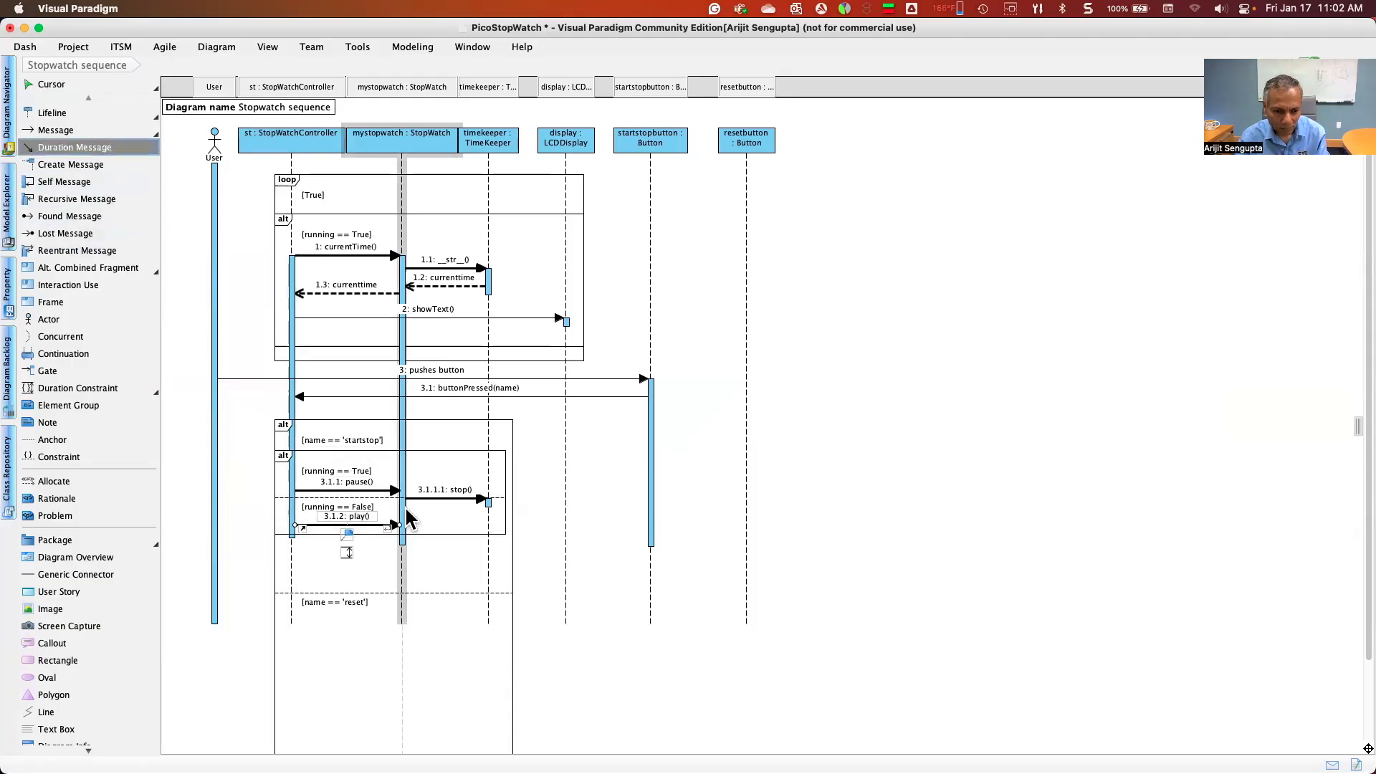
pyautogui.click(65, 132)
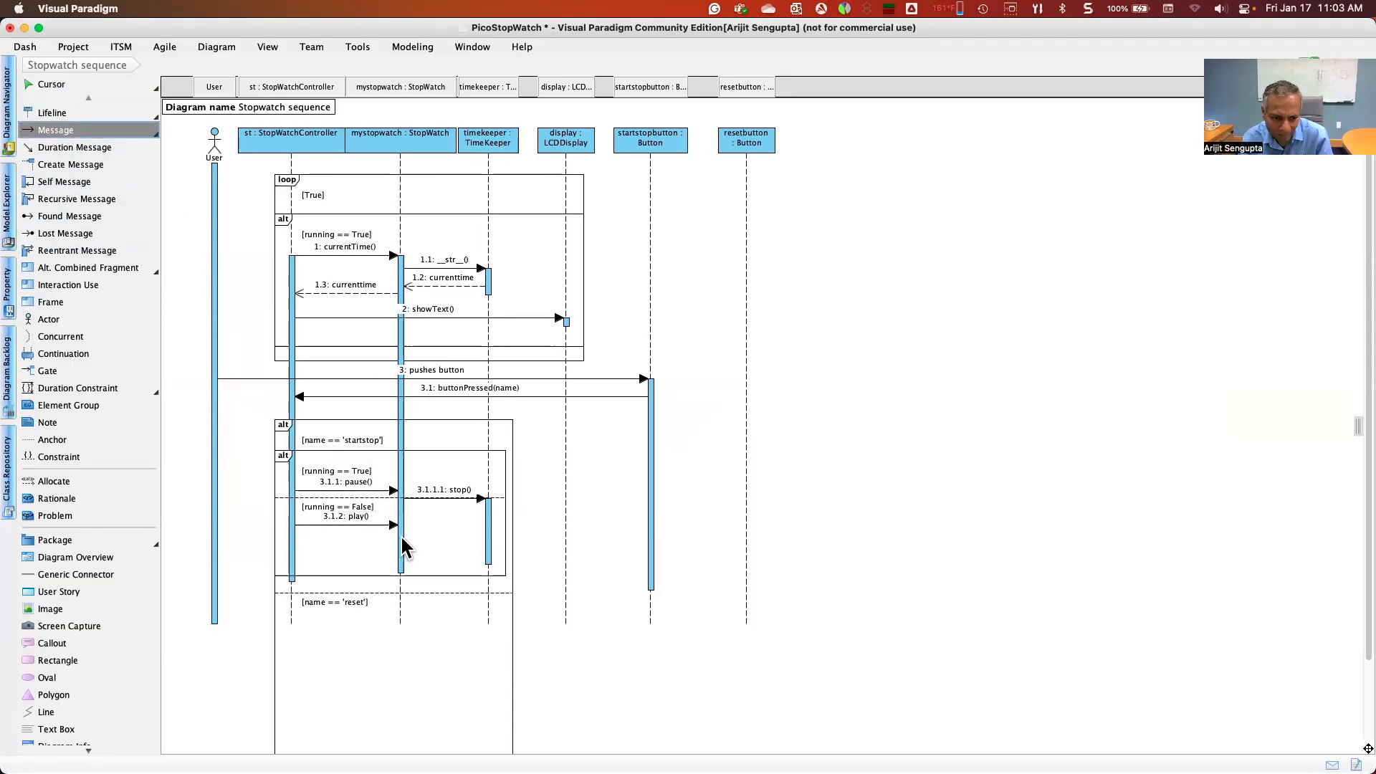
pyautogui.moveTo(401, 537); pyautogui.dragTo(488, 537)
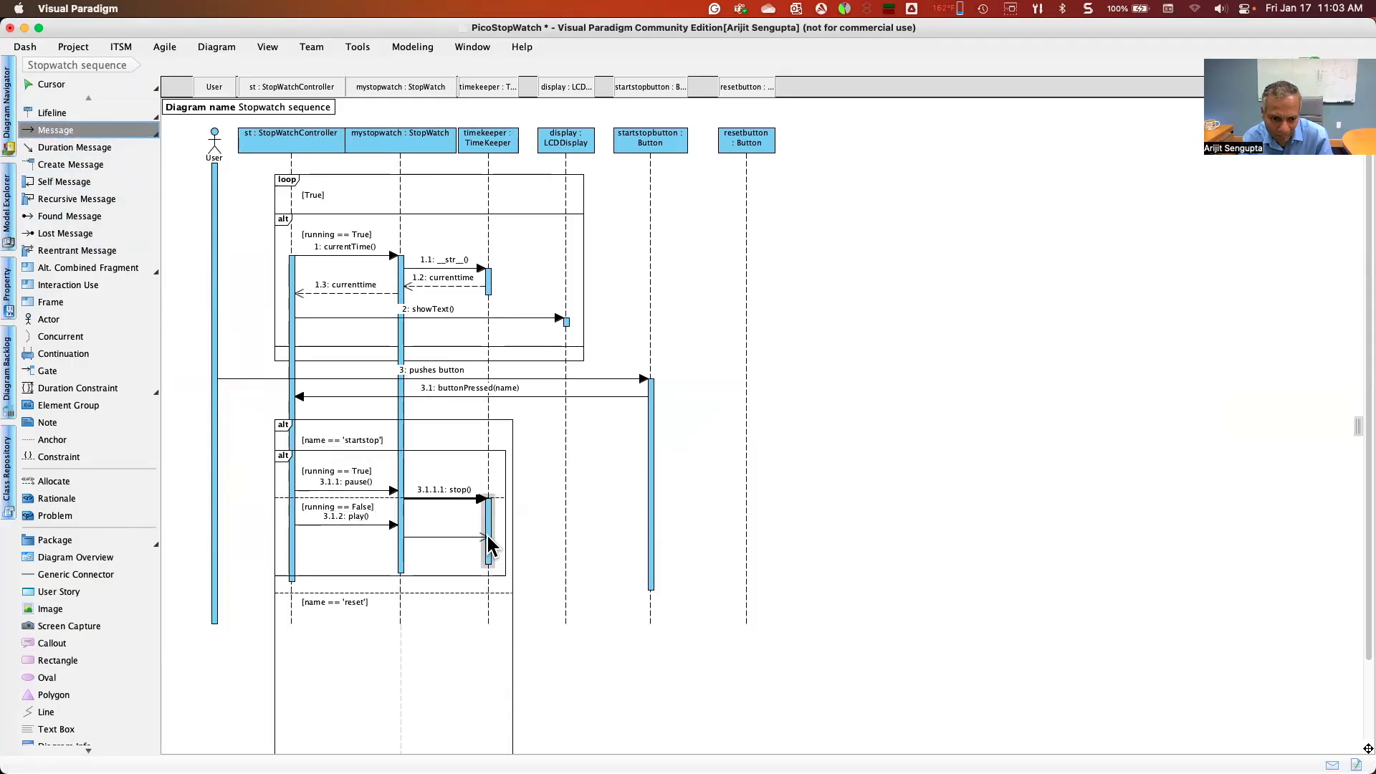
pyautogui.write('start()')
pyautogui.click(453, 588)
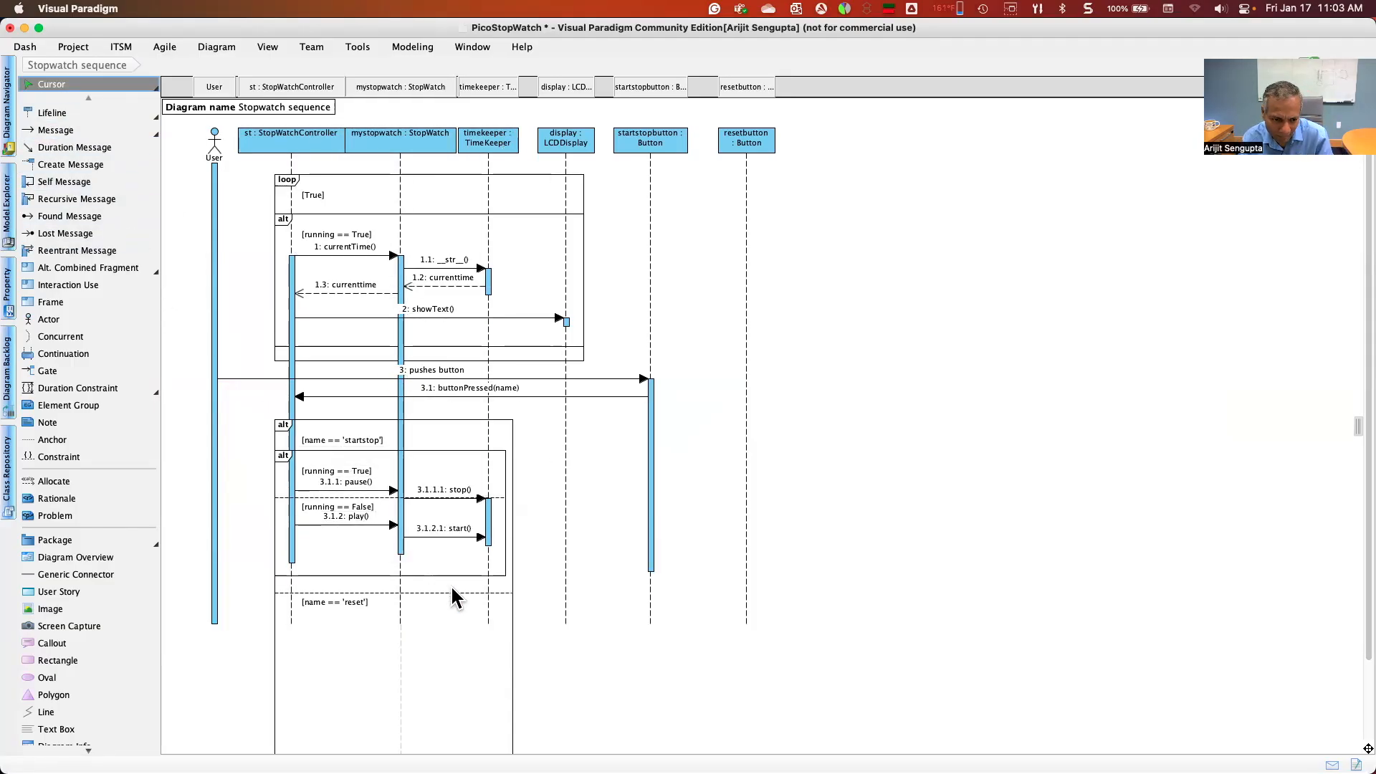
pyautogui.click(399, 575)
pyautogui.moveTo(393, 575)
pyautogui.mouseDown()
pyautogui.moveTo(393, 559)
pyautogui.moveTo(367, 572)
pyautogui.mouseUp()
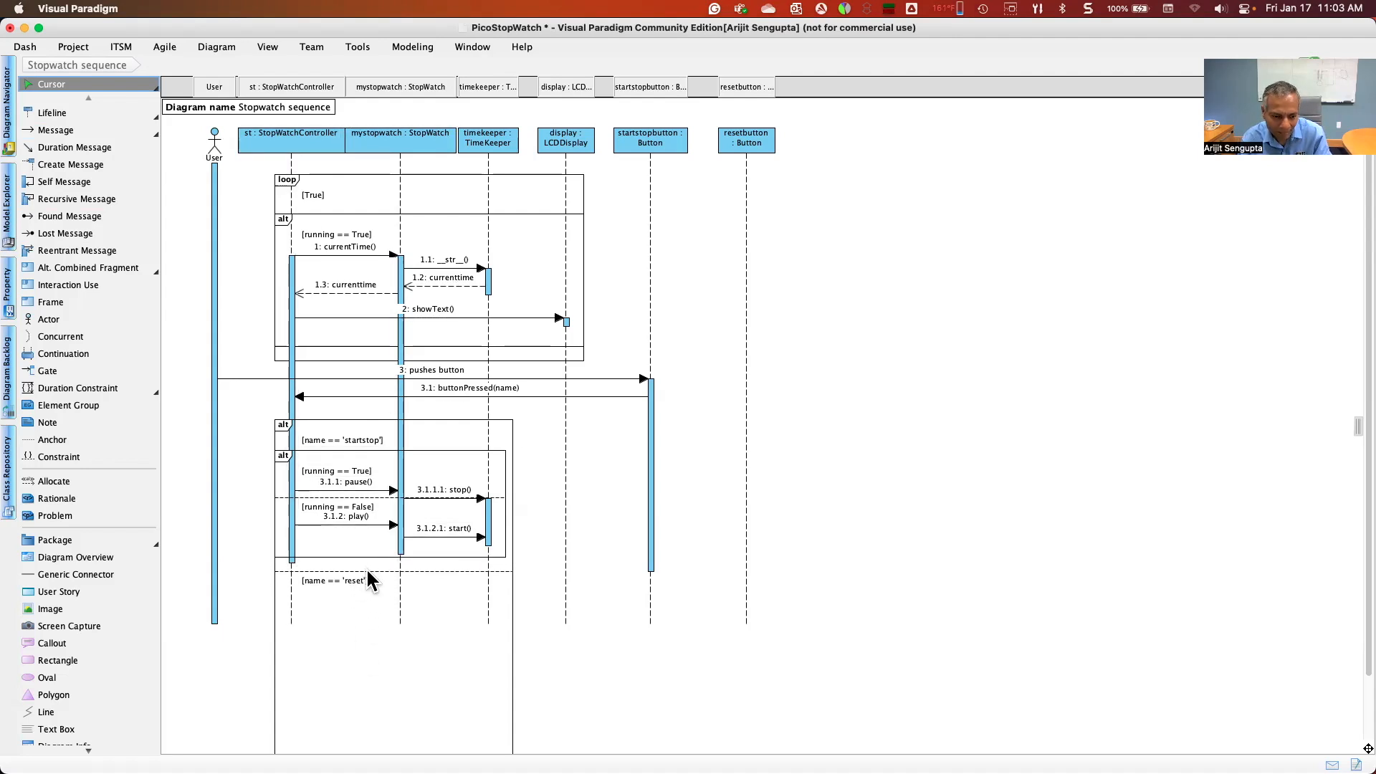
# Add a "presses button" message from User to resetbutton within the name == 'reset' operand
pyautogui.click(56, 130)
pyautogui.moveTo(215, 602); pyautogui.dragTo(746, 600)
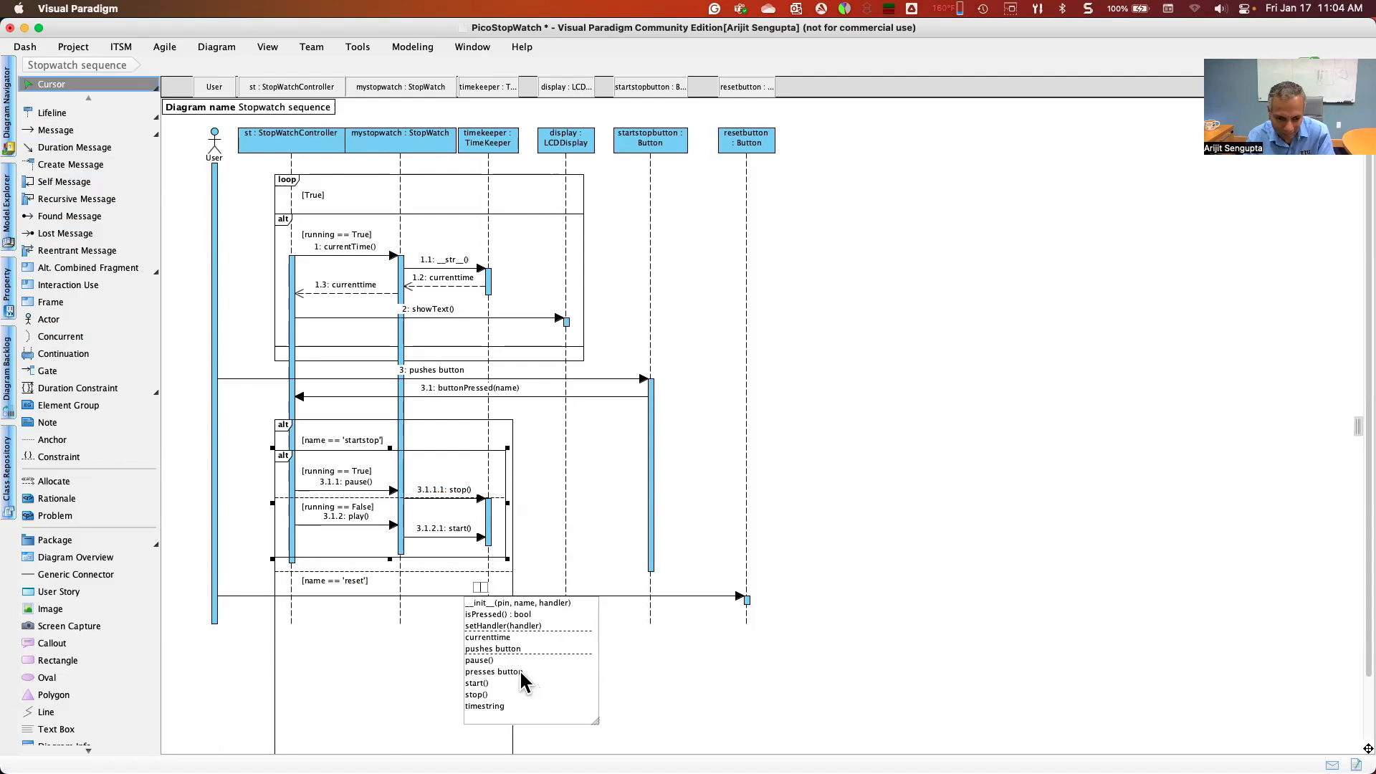
pyautogui.click(529, 685)
# Add a buttonPressed(name) message from resetbutton back to st, just below the "presses button" message
pyautogui.click(64, 130)
pyautogui.moveTo(744, 610); pyautogui.dragTo(292, 608)
pyautogui.click(556, 631)
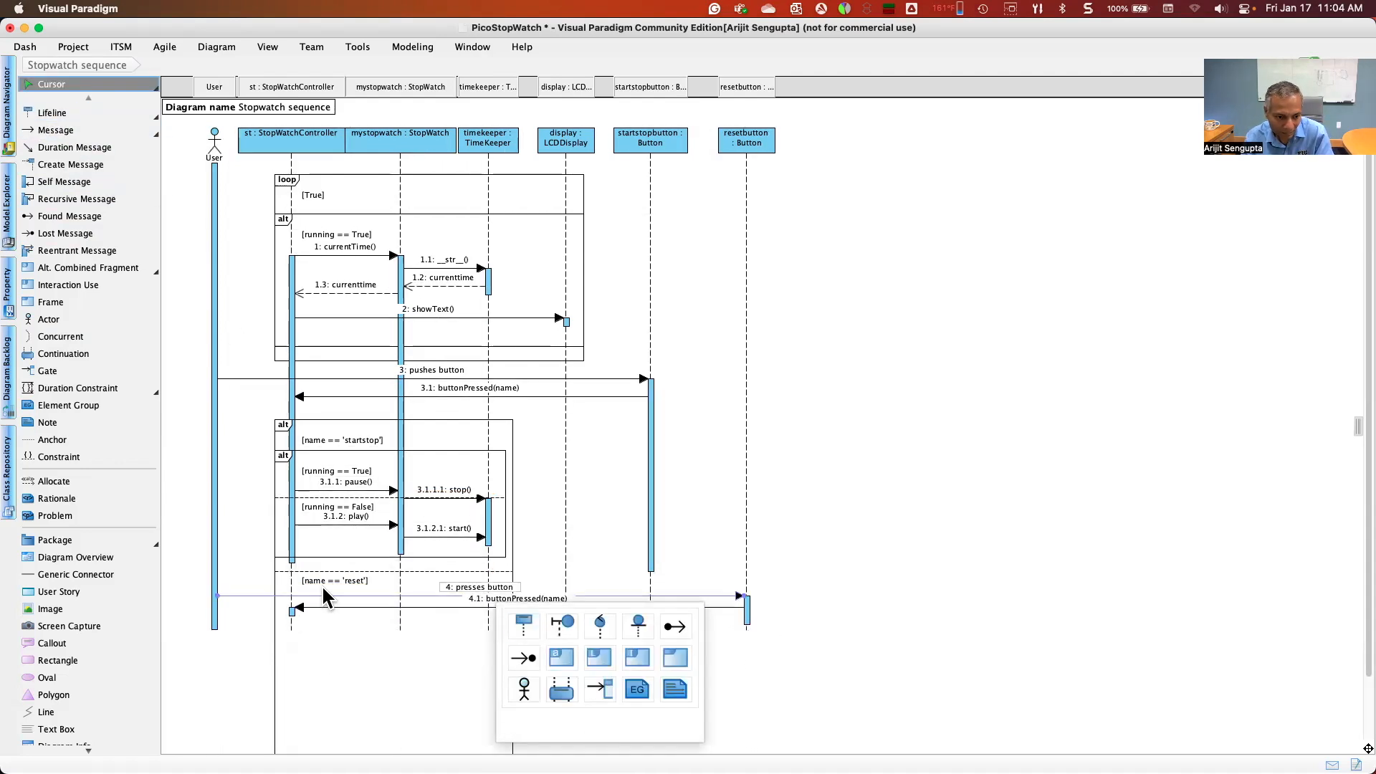
pyautogui.click(323, 571)
# Check the reset branch of StopwatchController.py in Wokwi, and add a reset() message from st to mystopwatch under name == 'reset'
pyautogui.scroll(-3, 853, 660)
pyautogui.press('super+Tab')
pyautogui.click(537, 182)
pyautogui.click(341, 491)
pyautogui.moveTo(185, 509); pyautogui.dragTo(373, 510)
pyautogui.moveTo(531, 549); pyautogui.dragTo(461, 572)
pyautogui.press('super+Tab')
pyautogui.click(338, 482)
pyautogui.moveTo(300, 585); pyautogui.dragTo(401, 577)
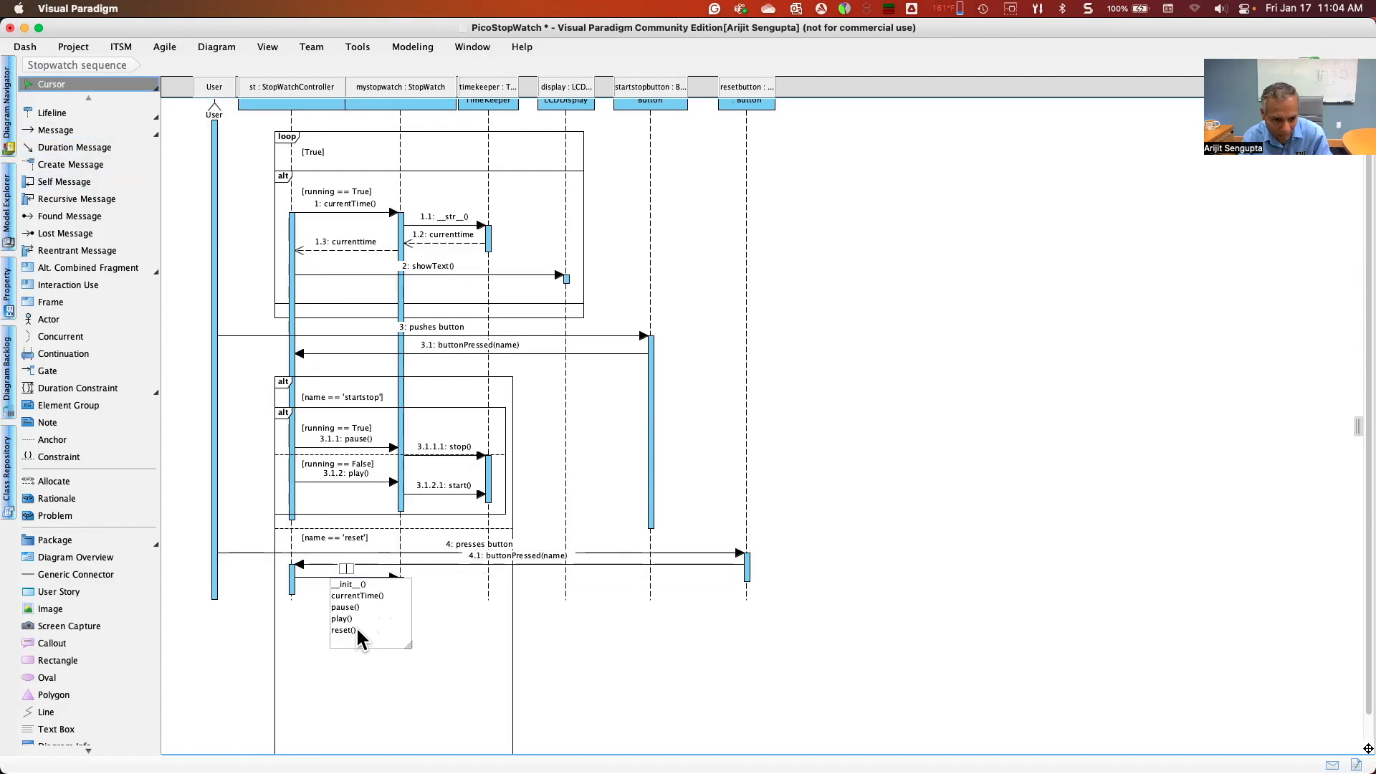
pyautogui.doubleClick(356, 631)
# Add a currentTime() message from st to mystopwatch below the reset() message
pyautogui.click(86, 131)
pyautogui.moveTo(293, 598); pyautogui.dragTo(401, 598)
pyautogui.doubleClick(362, 622)
# Add a currenttime reply message from mystopwatch back to st below the currentTime() call in the reset branch
pyautogui.click(86, 131)
pyautogui.click(400, 616)
pyautogui.click(156, 134)
pyautogui.click(217, 180)
pyautogui.moveTo(399, 622); pyautogui.dragTo(294, 625)
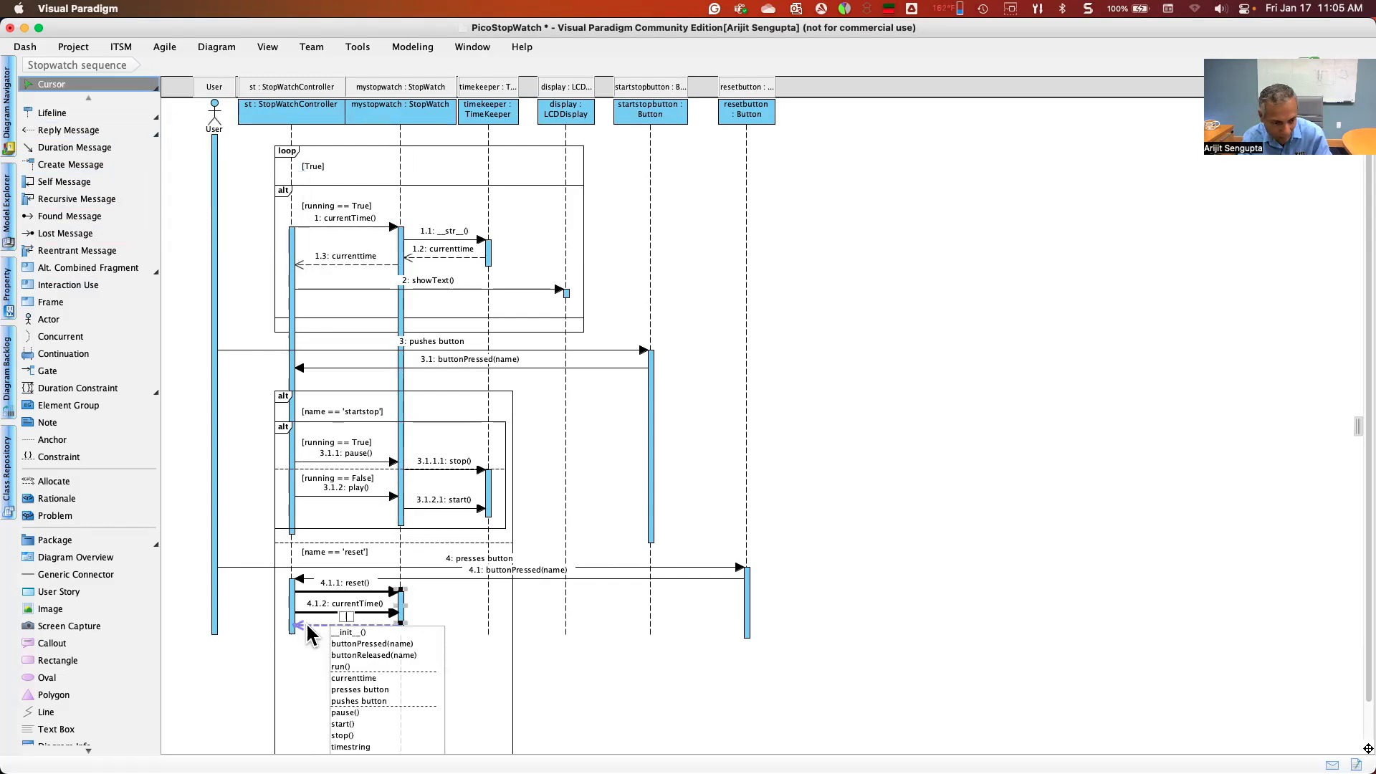
pyautogui.doubleClick(362, 674)
# Add a showText() message from st to display below the currenttime reply in the name == 'reset' operand
pyautogui.click(156, 134)
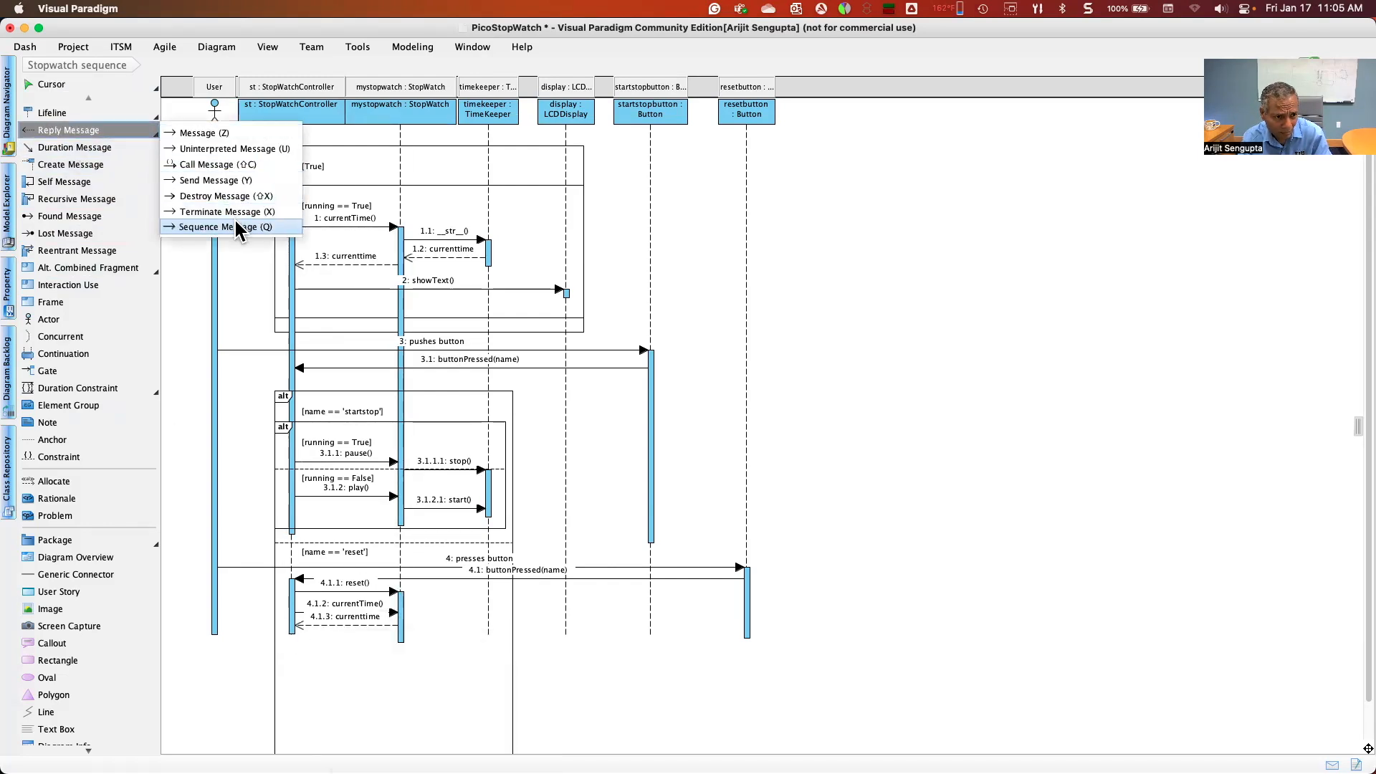
pyautogui.click(215, 136)
pyautogui.moveTo(295, 645); pyautogui.dragTo(566, 649)
pyautogui.click(450, 666)
# Extend the display, mystopwatch and st activation bars down through the name == 'reset' branch
pyautogui.moveTo(566, 297); pyautogui.dragTo(566, 680)
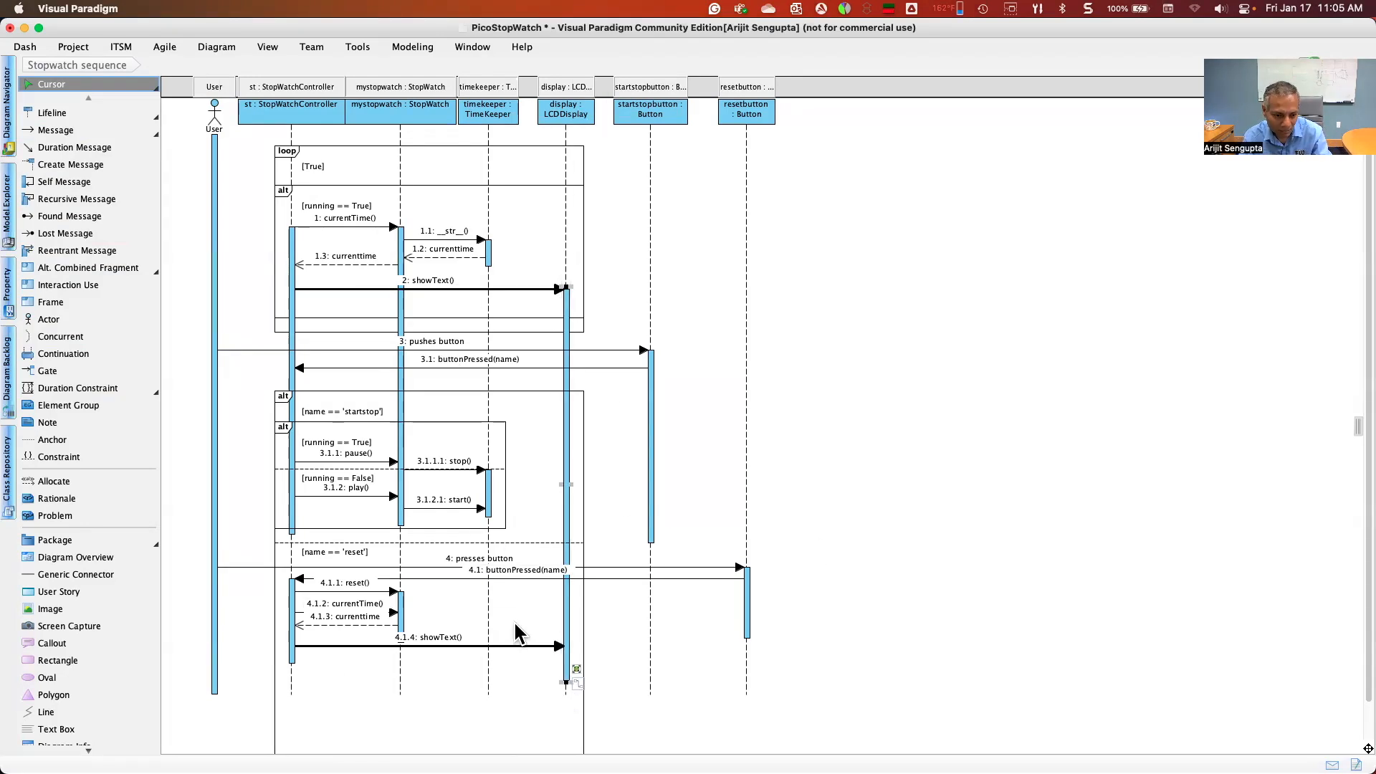
pyautogui.moveTo(401, 530); pyautogui.dragTo(402, 665)
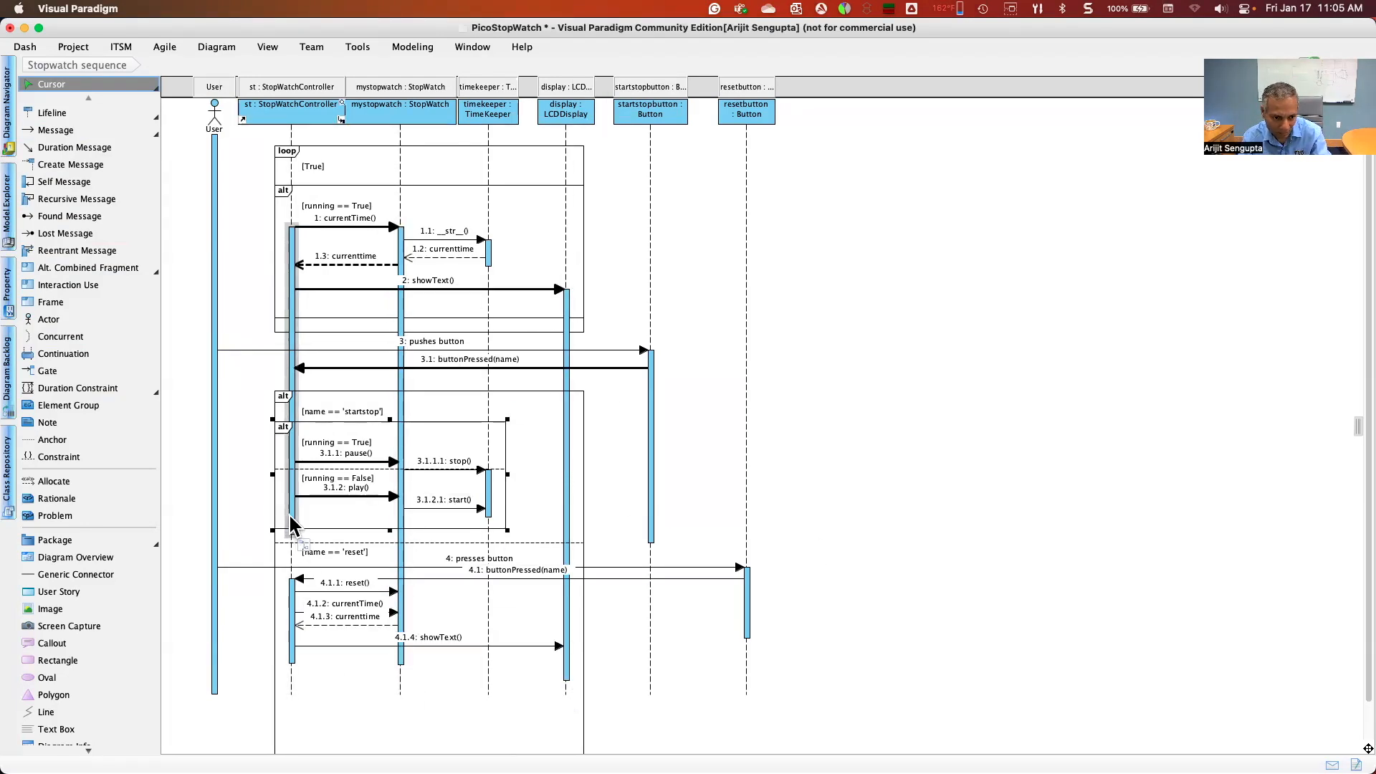
# Shorten the outer alt fragment so it ends just below the showText() message of the reset branch
pyautogui.scroll(-3, 908, 594)
pyautogui.click(393, 741)
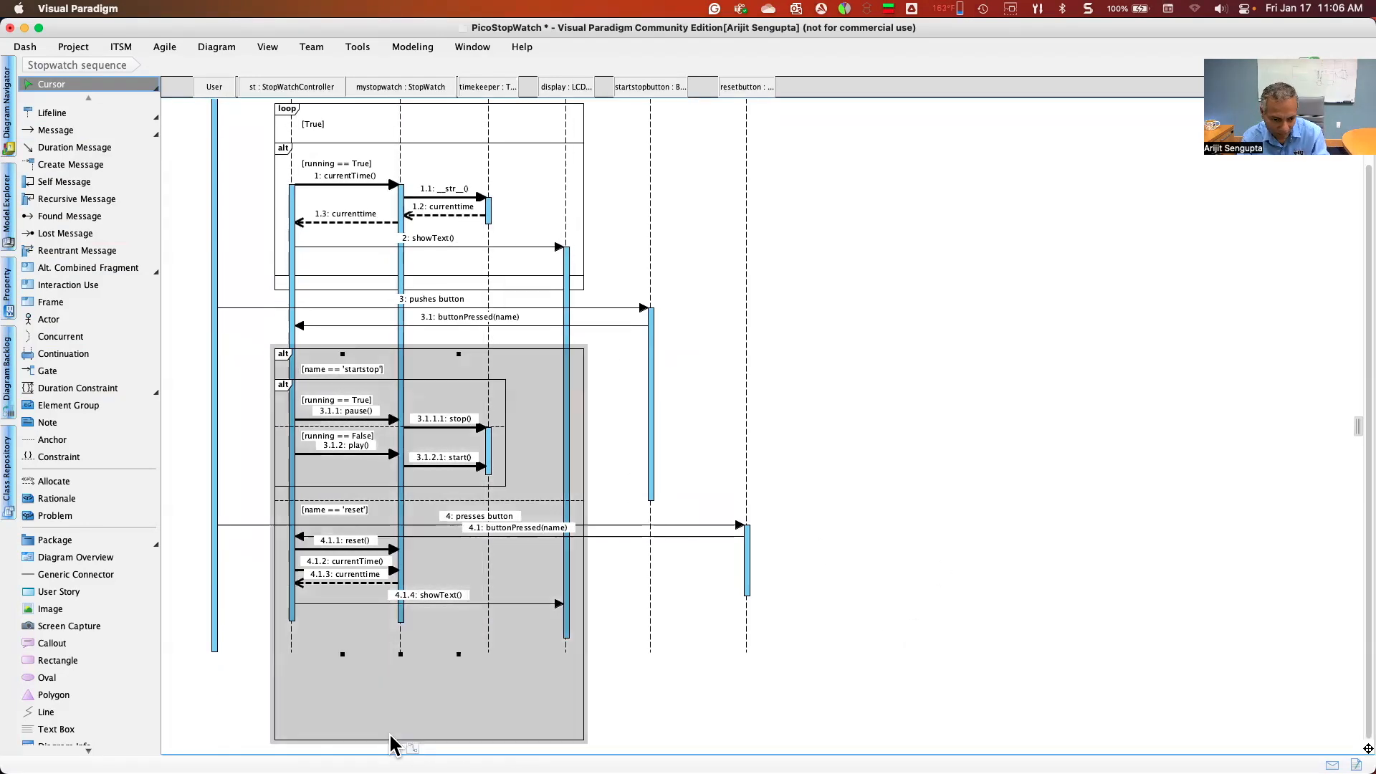
pyautogui.click(275, 608)
pyautogui.moveTo(430, 740); pyautogui.dragTo(440, 645)
pyautogui.click(1026, 521)
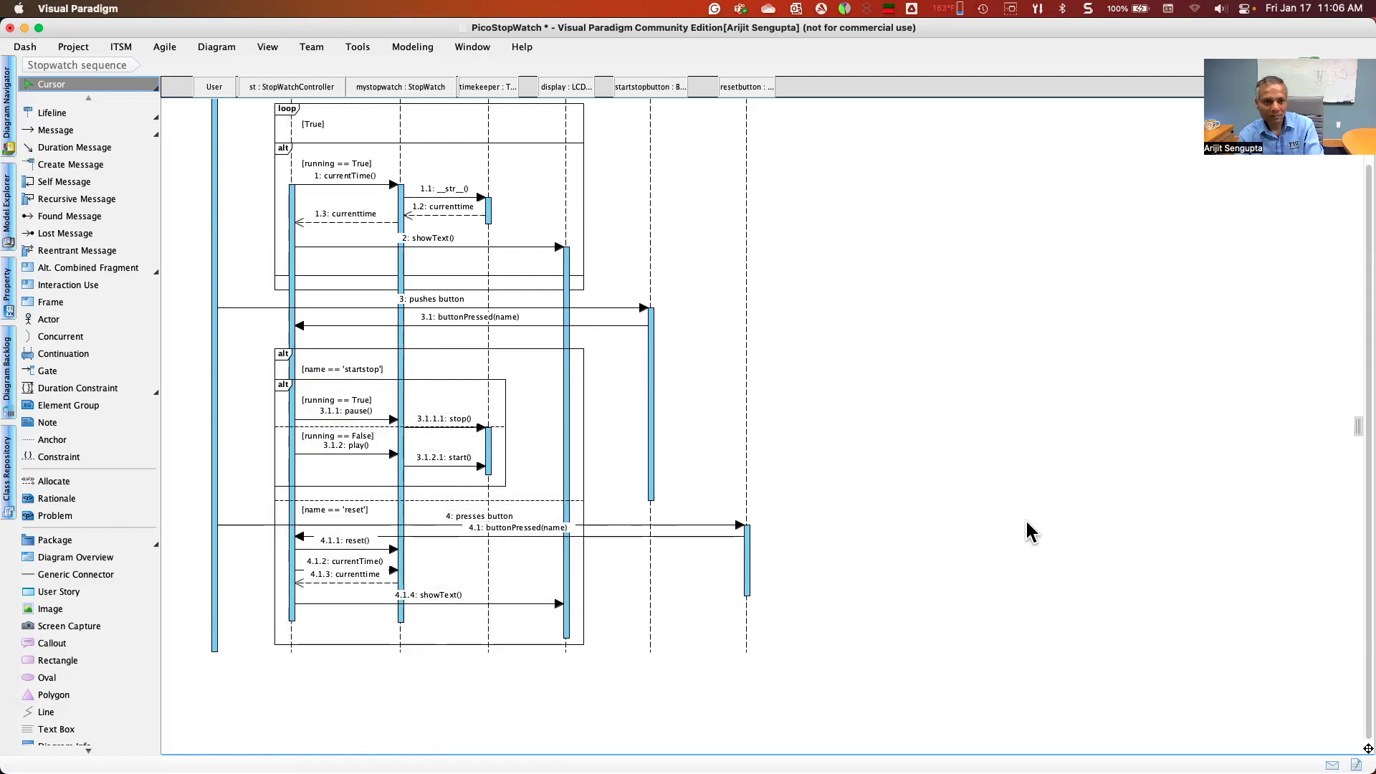
# Narrow the st and mystopwatch lifelines to leave a gap between their headers
pyautogui.scroll(5, 1026, 520)
pyautogui.click(278, 124)
pyautogui.moveTo(346, 720); pyautogui.dragTo(335, 721)
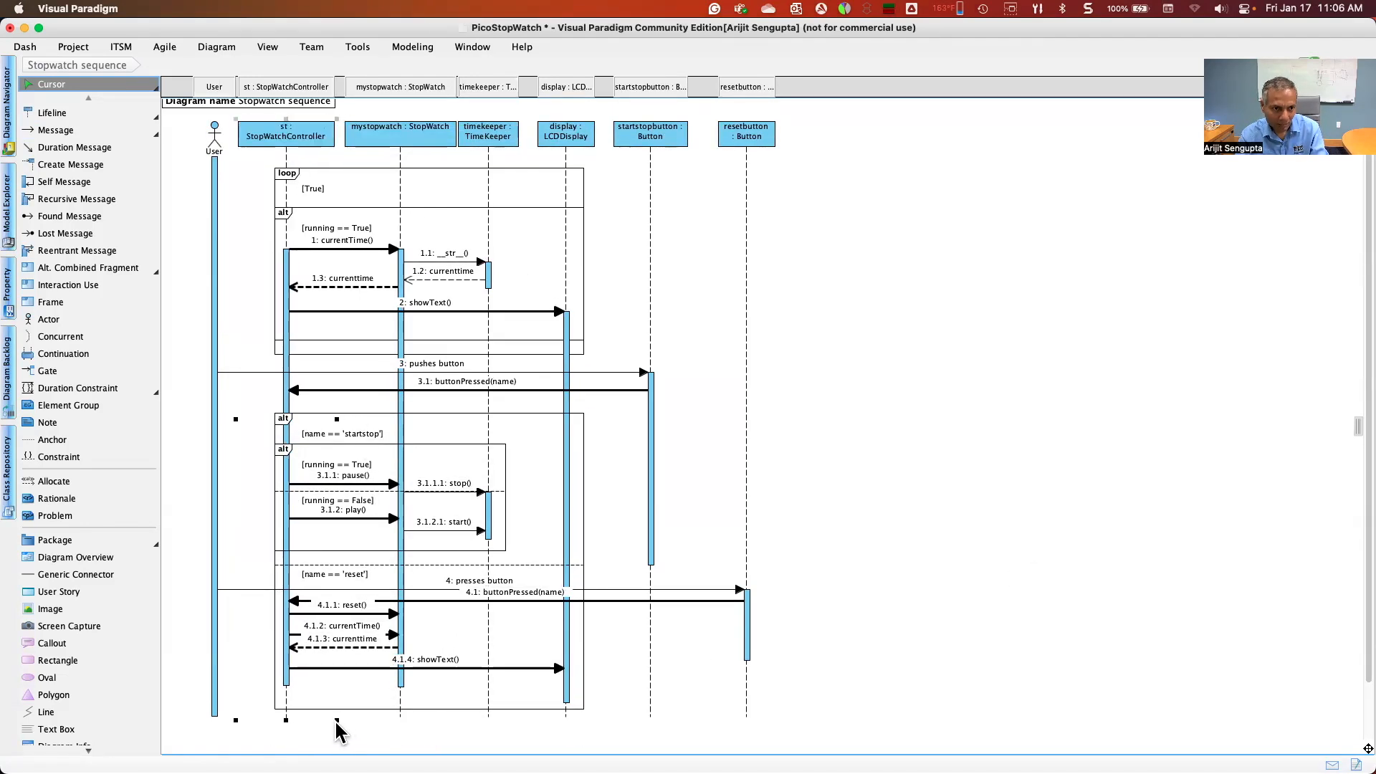
pyautogui.click(402, 138)
pyautogui.moveTo(459, 720); pyautogui.dragTo(445, 721)
pyautogui.click(948, 602)
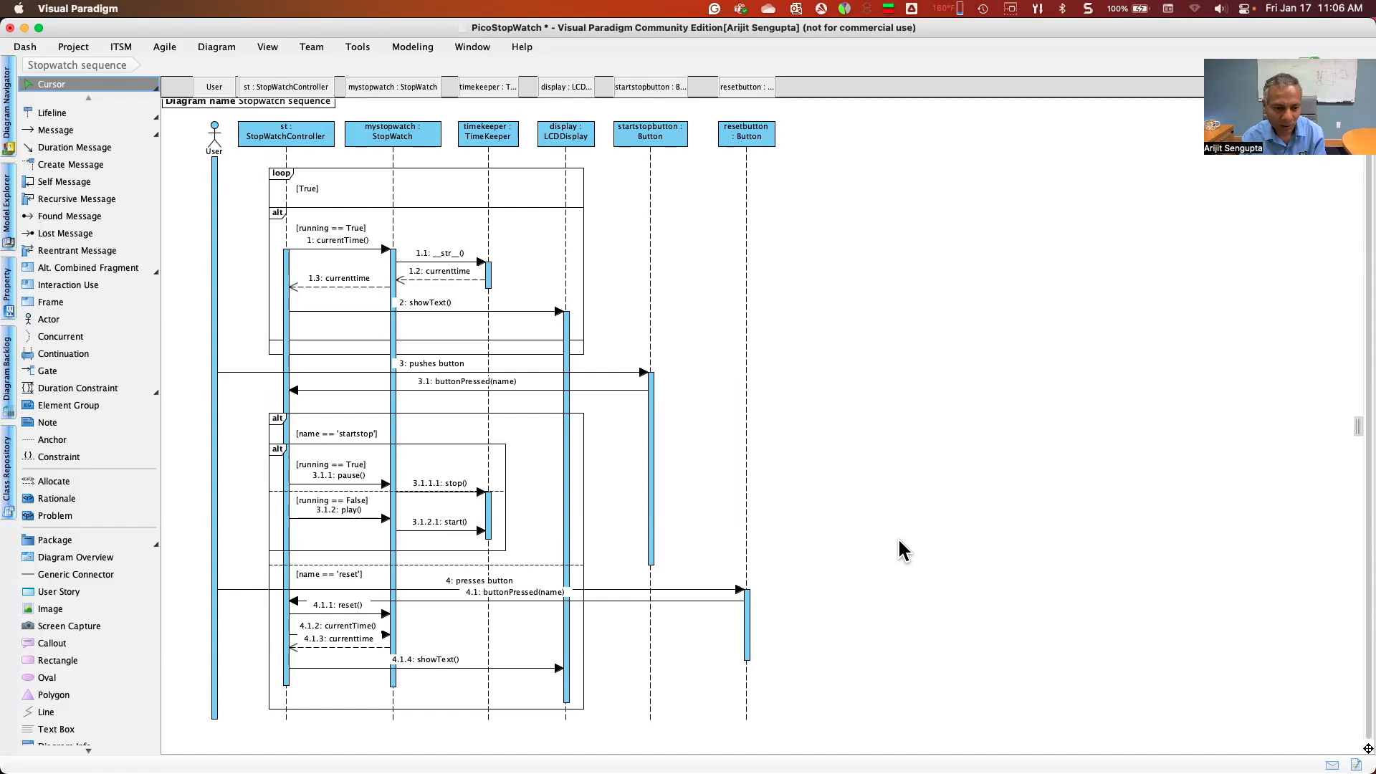
# Lower the operand divider of the inner alt fragment so the stop() message lies inside the running == True operand
pyautogui.moveTo(331, 491); pyautogui.dragTo(331, 501)
pyautogui.click(443, 501)
pyautogui.moveTo(446, 509); pyautogui.dragTo(479, 517)
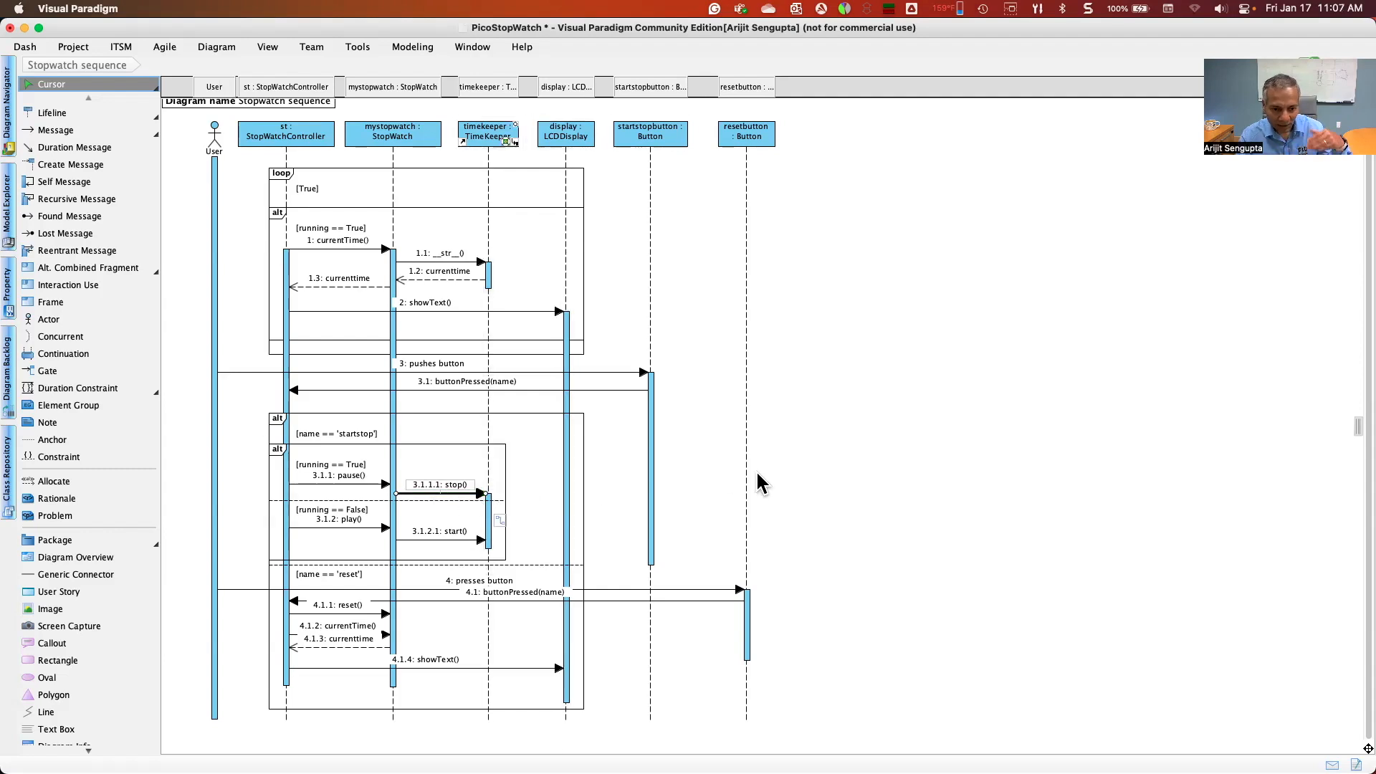
pyautogui.click(896, 496)
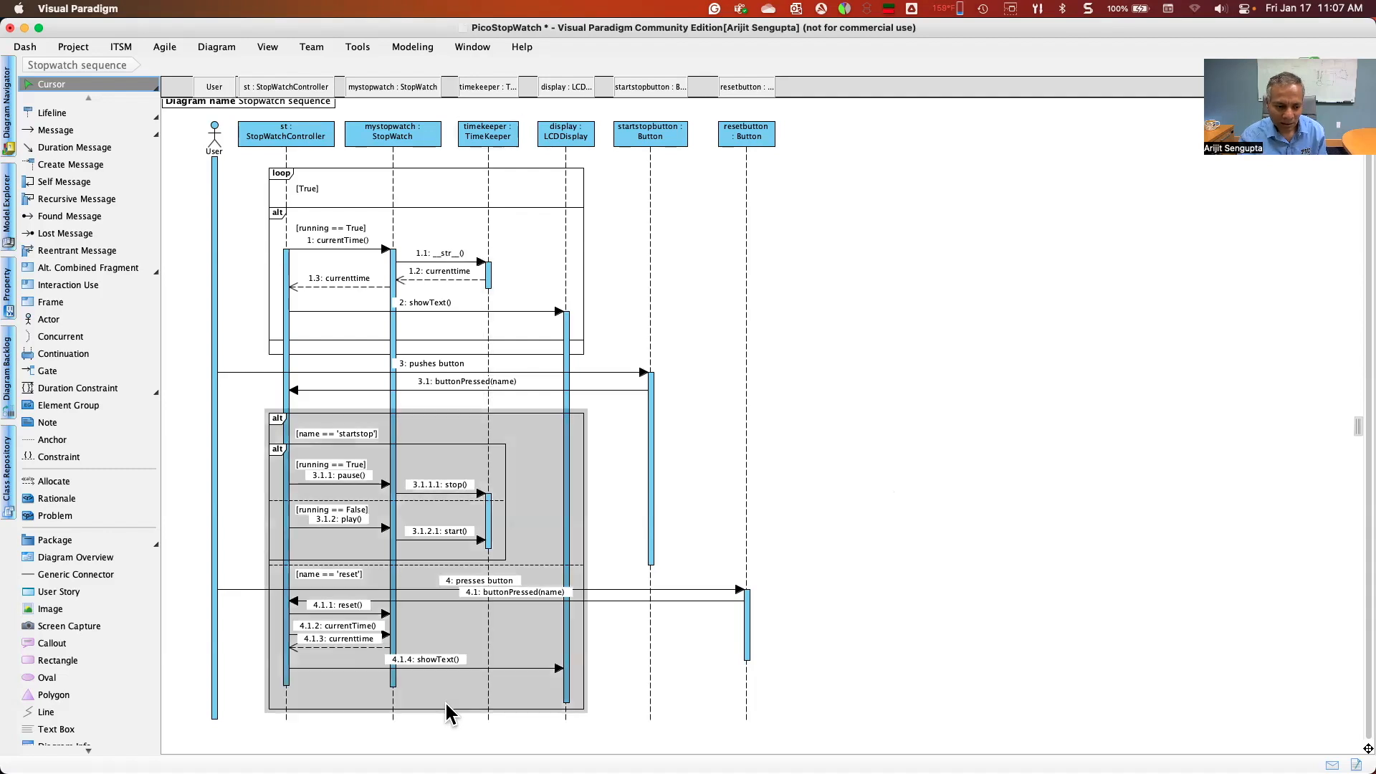
pyautogui.click(351, 635)
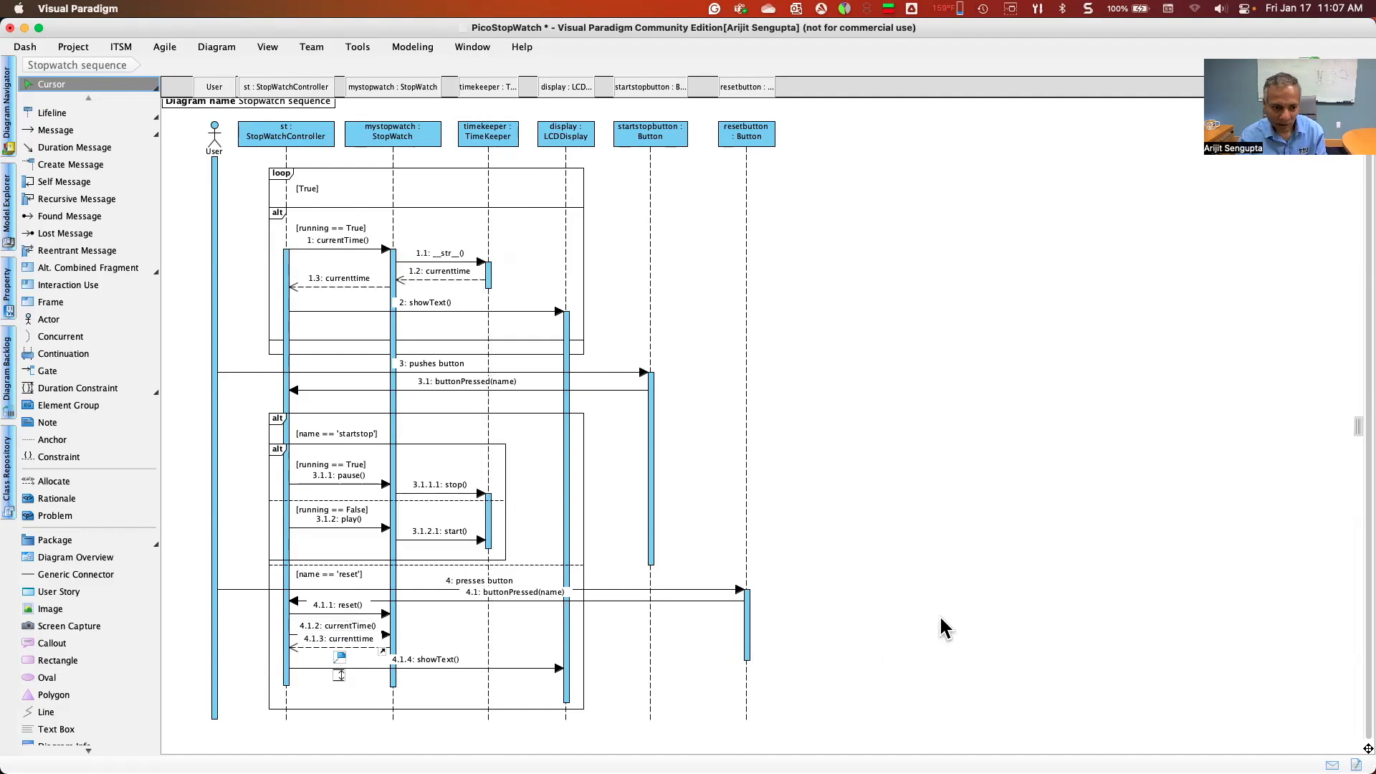
# Switch to the Wokwi project in Chrome and review the simulation log from the constructor messages through the first start/stop press
pyautogui.press('super+Tab')
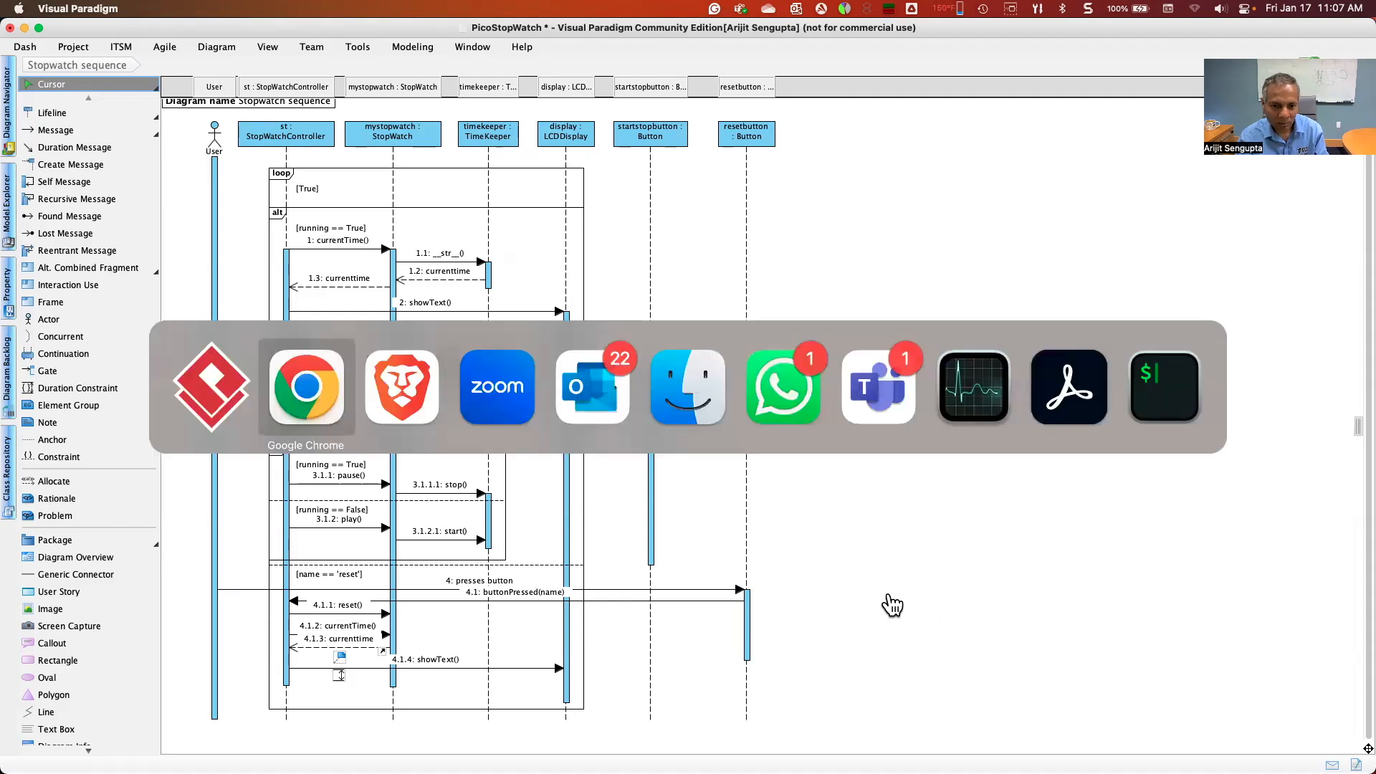
pyautogui.press('super+Tab')
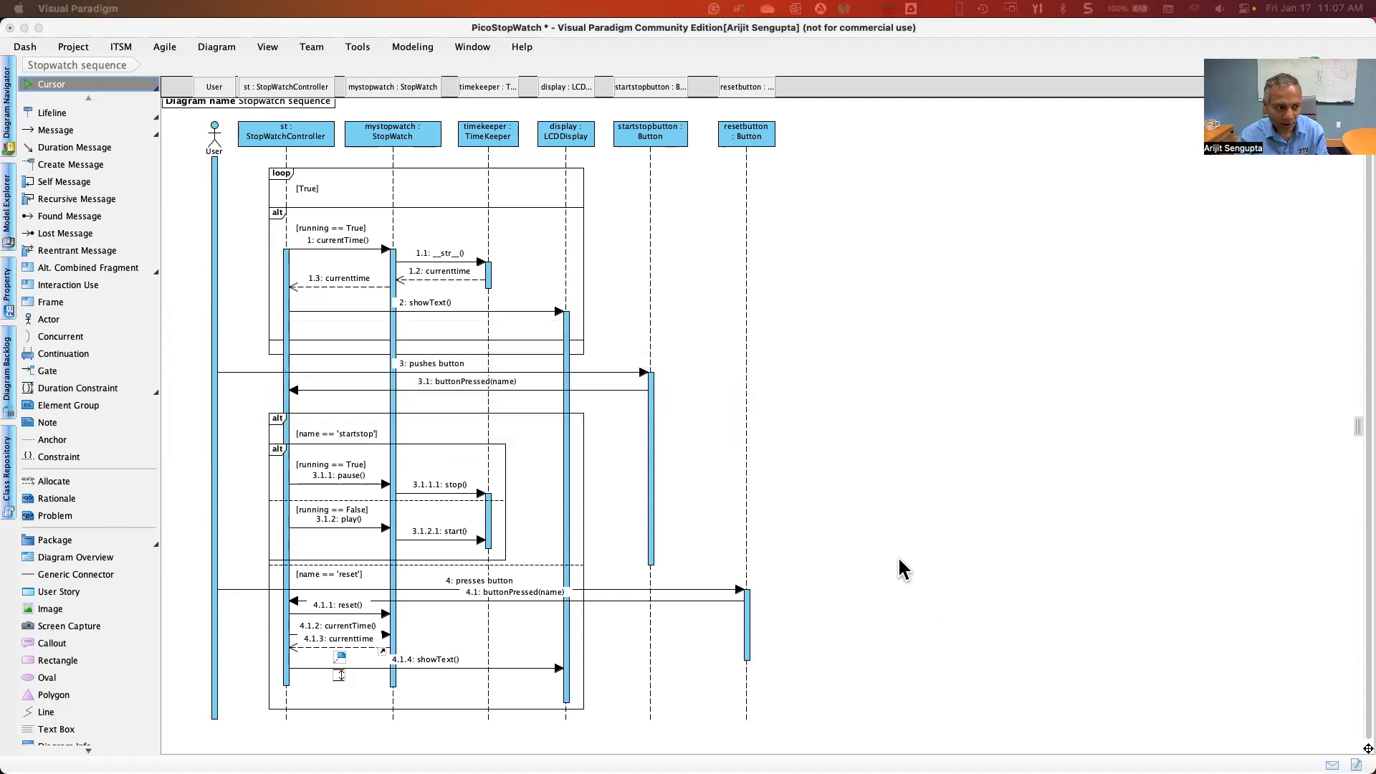
pyautogui.press('super+Tab')
pyautogui.press('super+Tab')
pyautogui.press('super+shift+Tab')
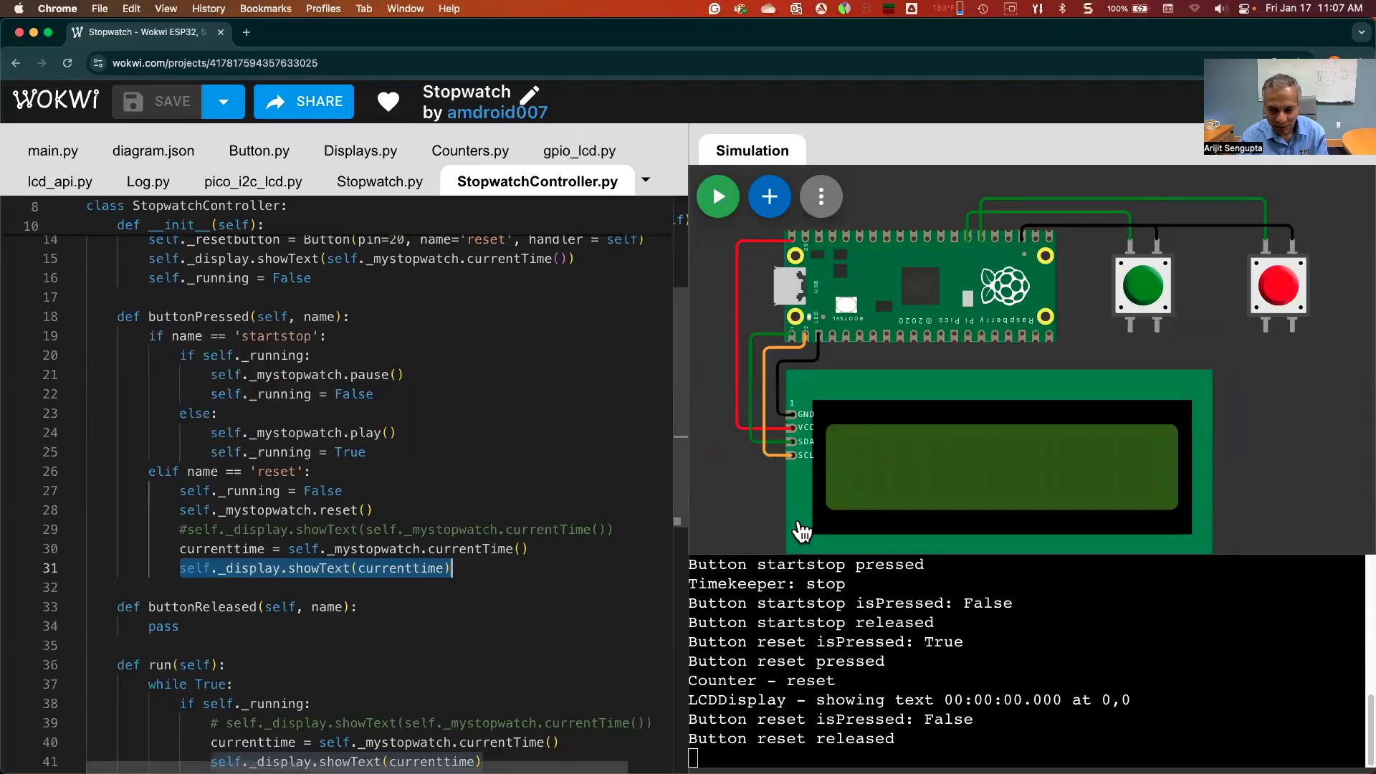
pyautogui.scroll(10, 818, 666)
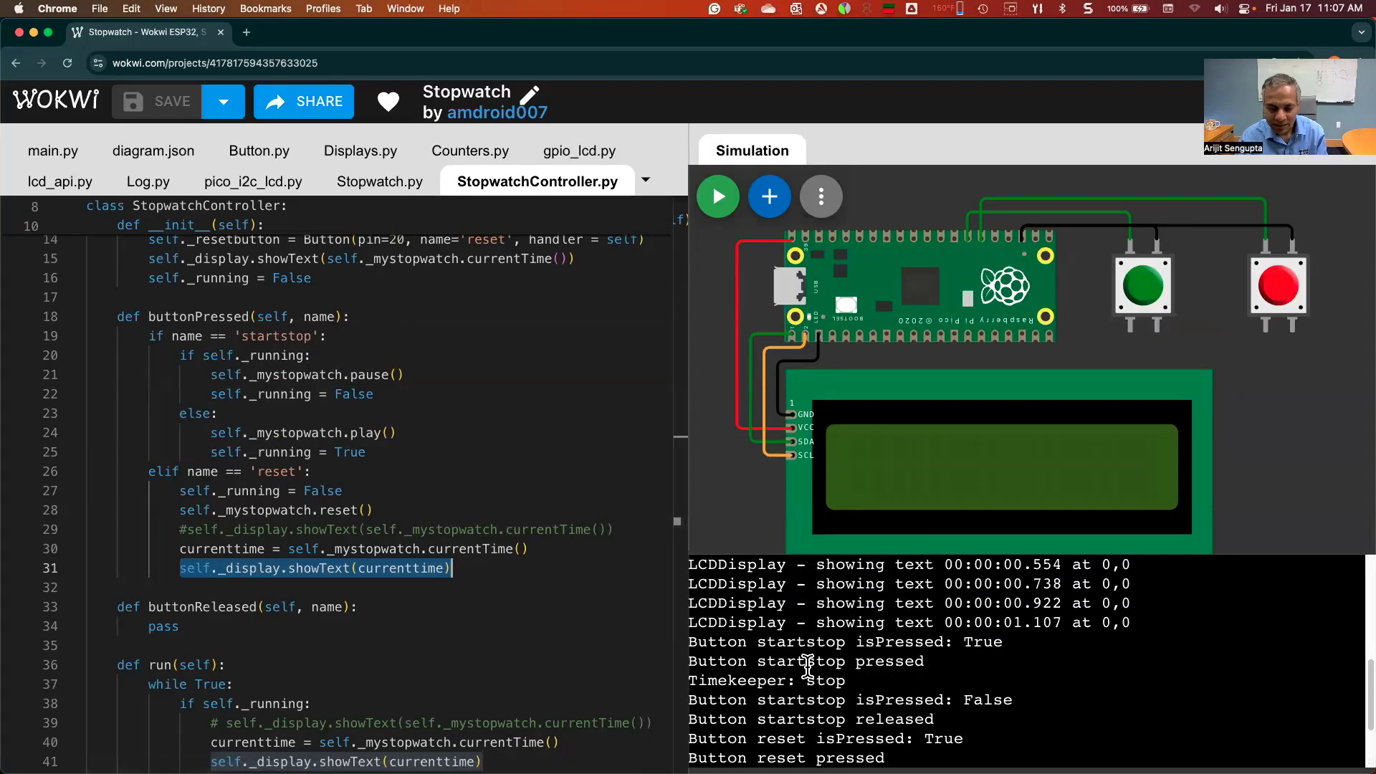
pyautogui.scroll(-10, 806, 679)
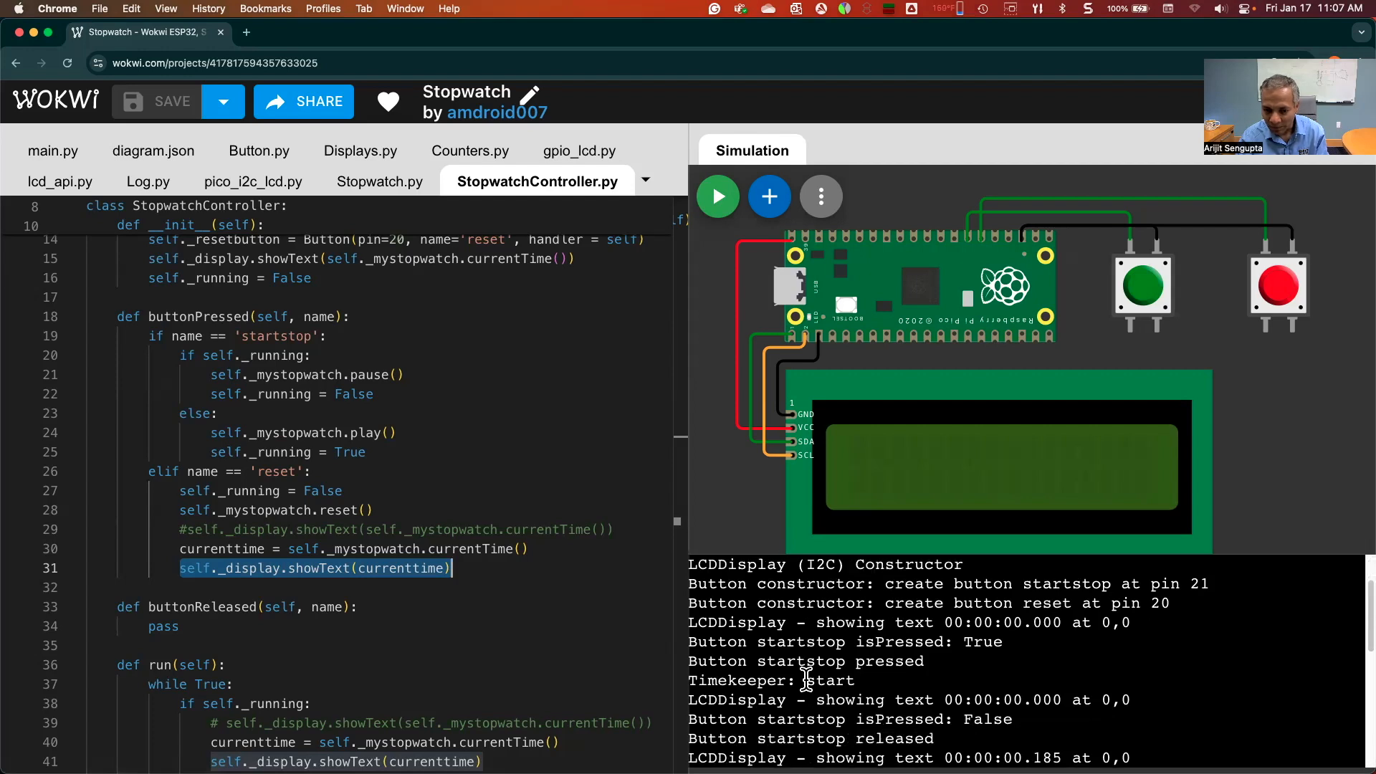
pyautogui.scroll(10, 807, 678)
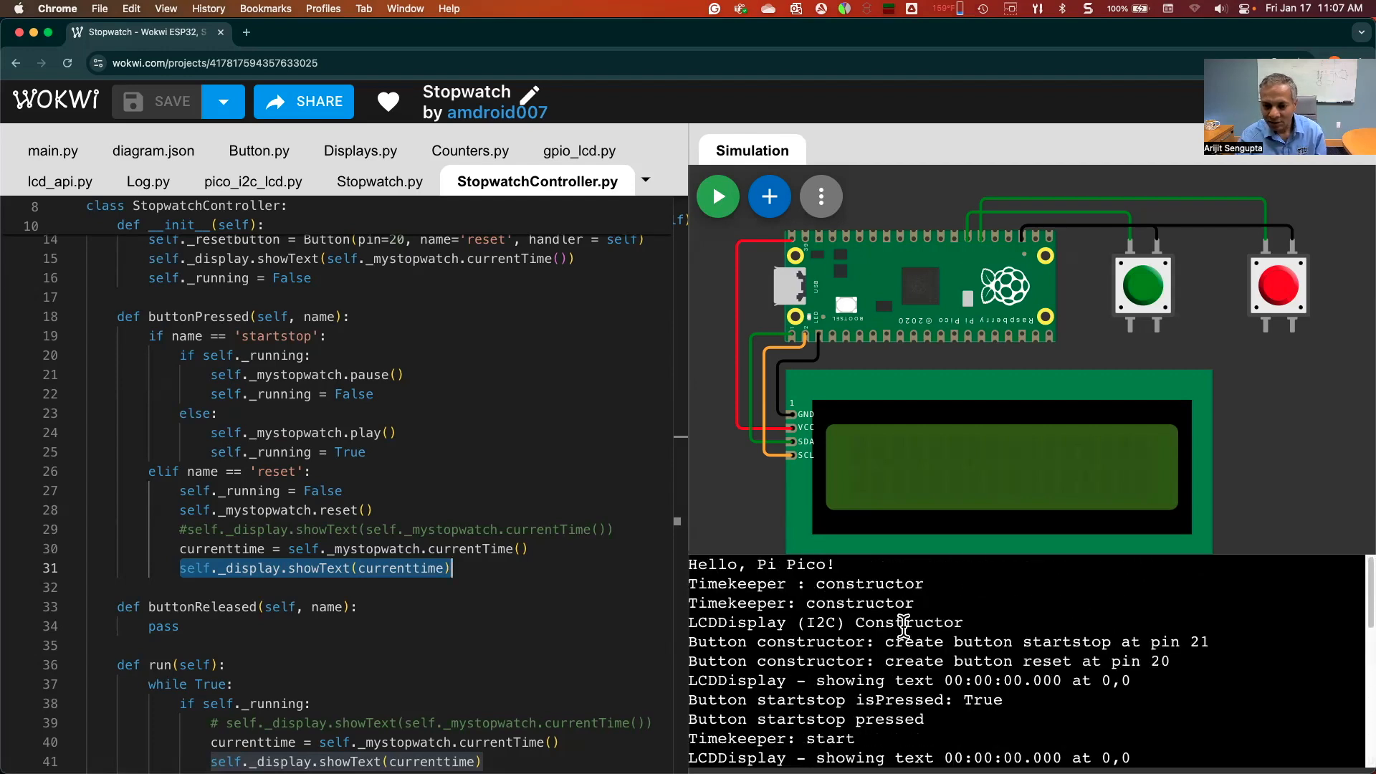
pyautogui.press('Up')
pyautogui.press('Up')
pyautogui.press('Up')
pyautogui.press('Up')
pyautogui.press('Up')
pyautogui.press('Up')
pyautogui.press('Up')
pyautogui.press('Up')
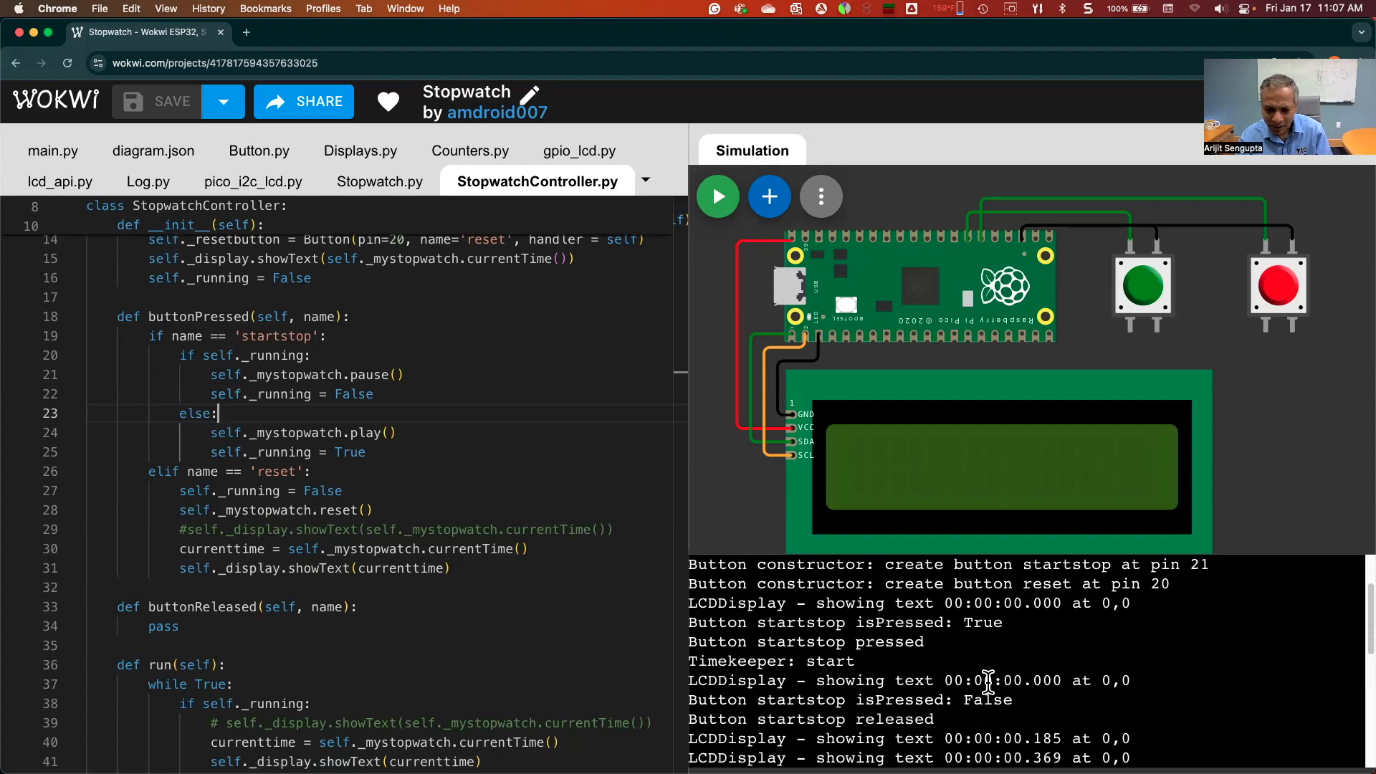
# Switch back to Visual Paradigm, then restore, resize and move its window so the diagram sits beside the Wokwi simulation log
pyautogui.press('super+Tab')
pyautogui.press('super+Tab')
pyautogui.press('super+Tab')
pyautogui.press('super+shift+Tab')
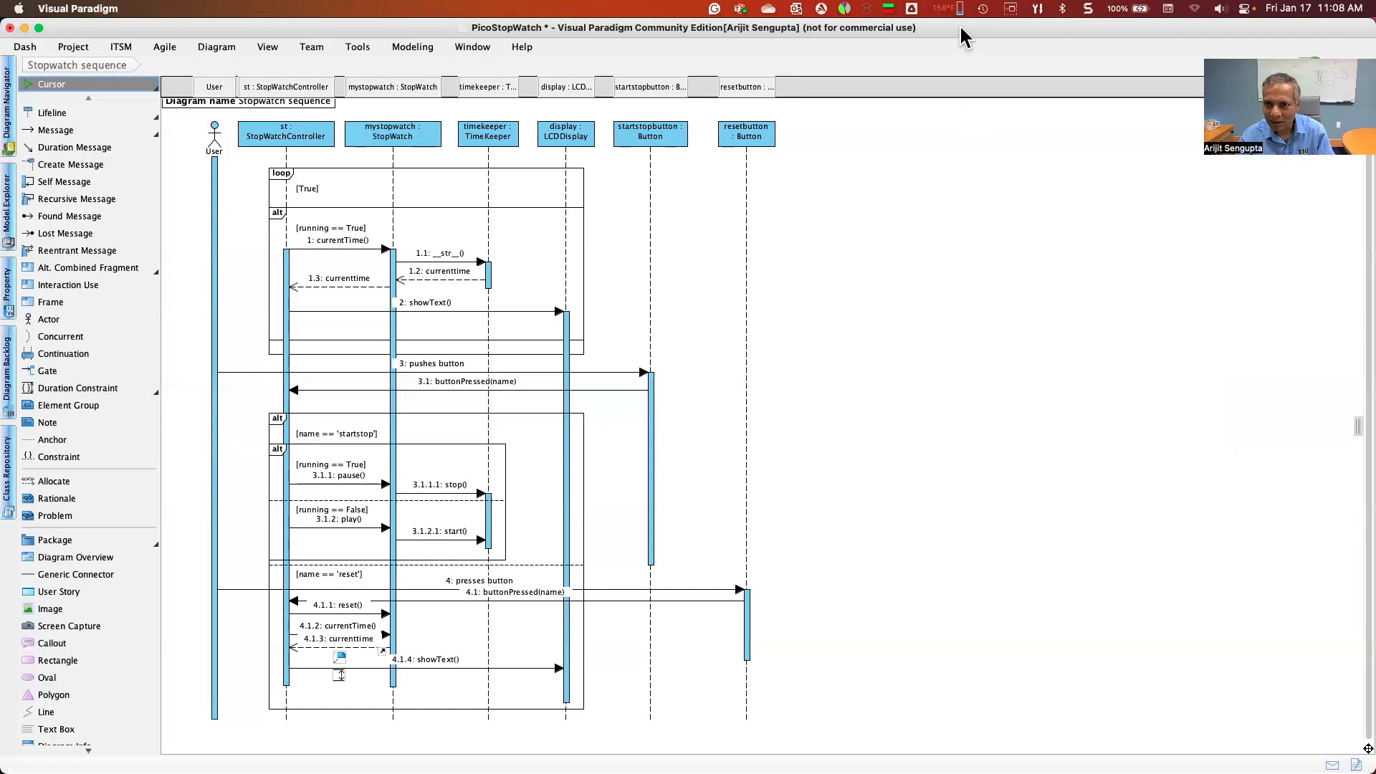
pyautogui.doubleClick(961, 37)
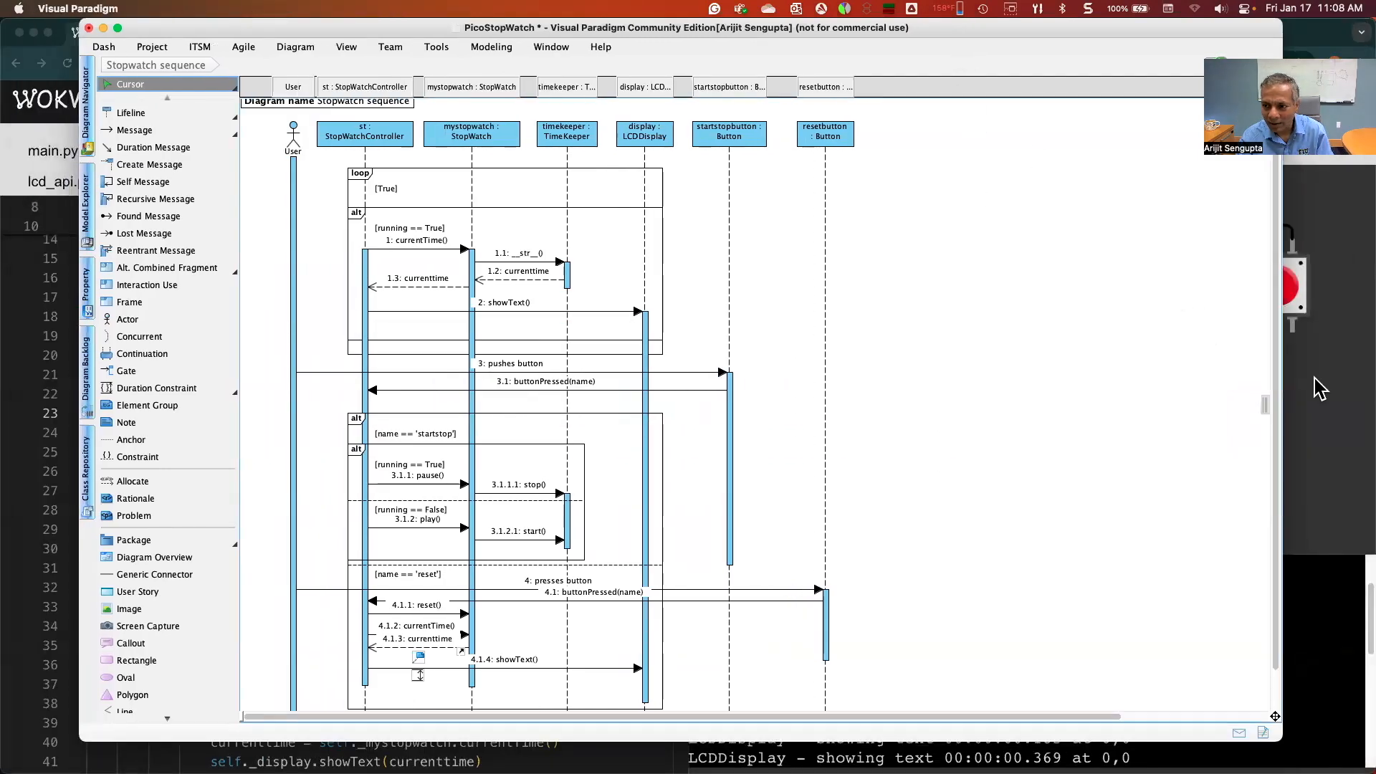
pyautogui.moveTo(1283, 377); pyautogui.dragTo(960, 398)
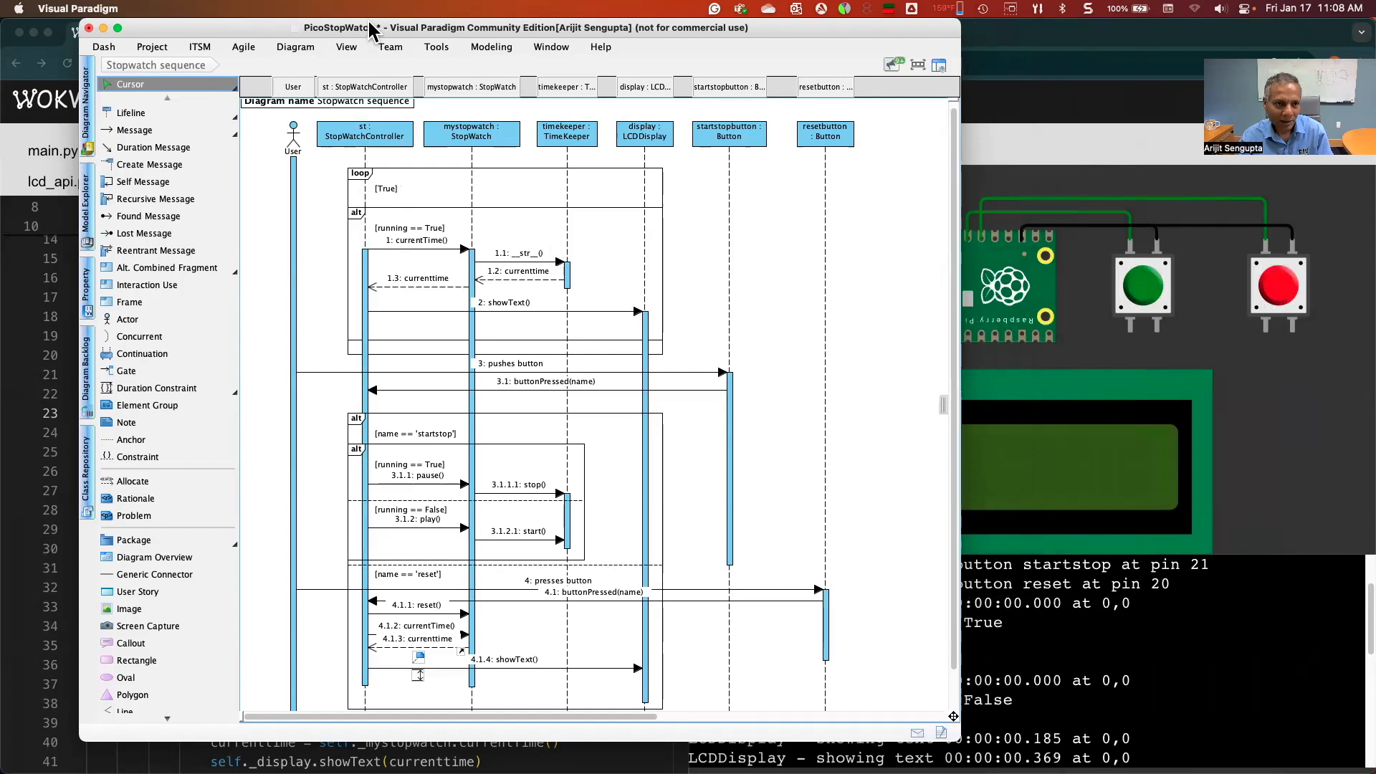
pyautogui.moveTo(768, 29); pyautogui.dragTo(579, 50)
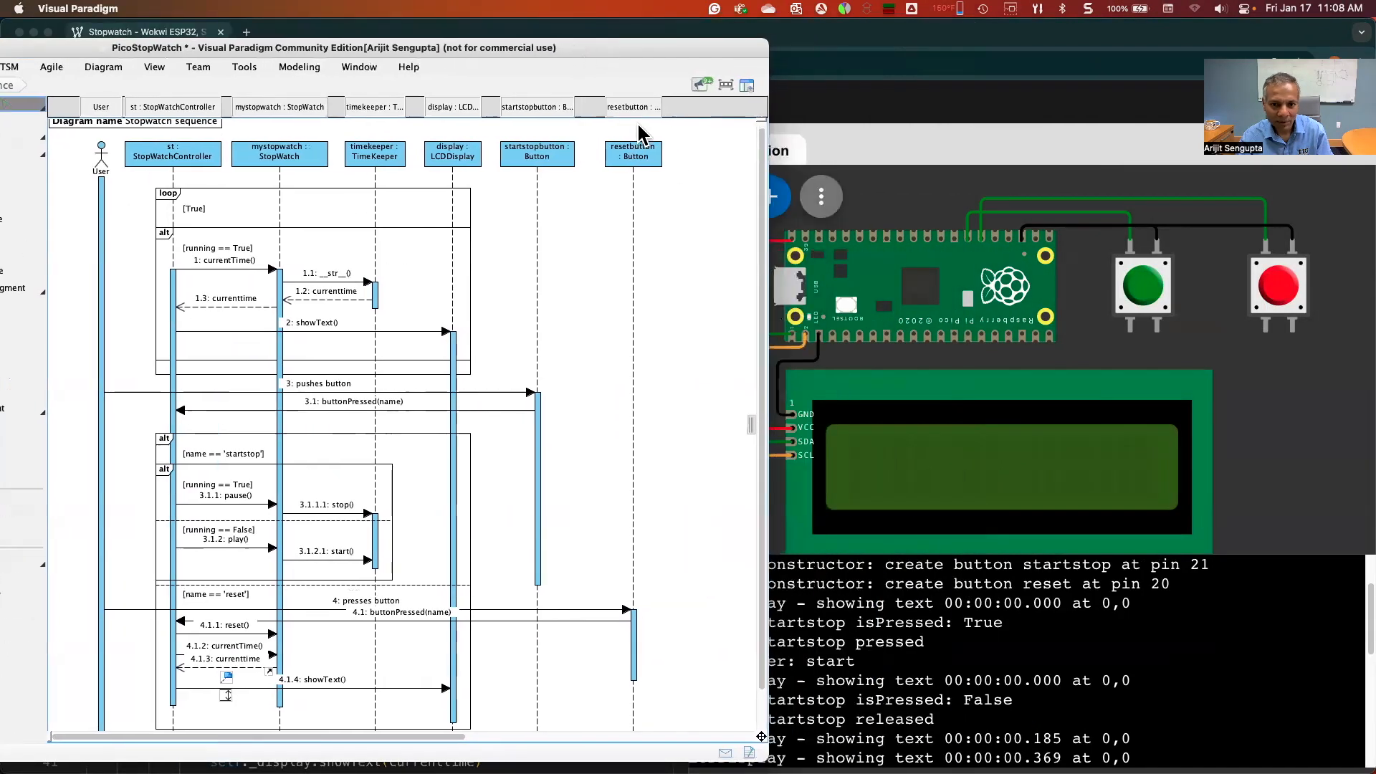
pyautogui.moveTo(769, 209); pyautogui.dragTo(672, 208)
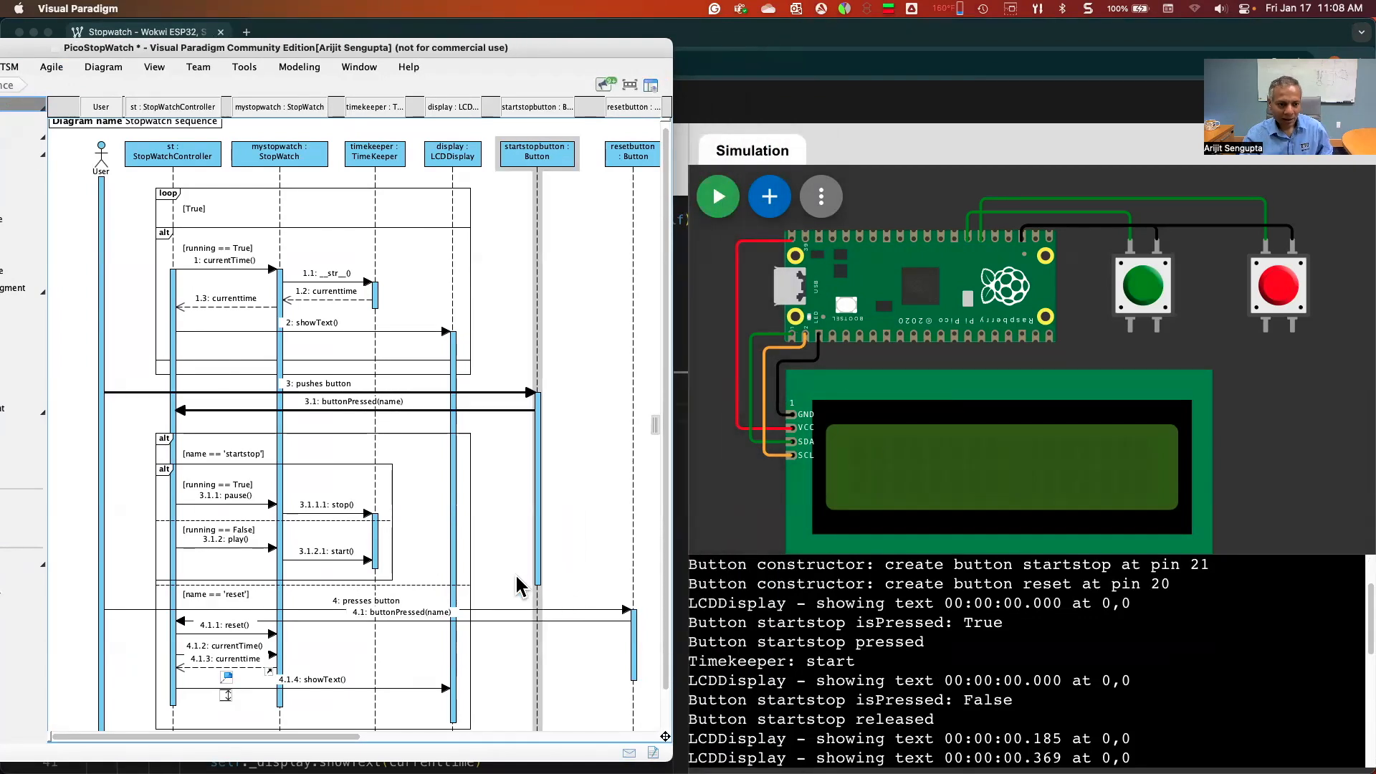
# Compare the startstop branch's pause() and play() messages and the display loop with the start events in the simulation log
pyautogui.scroll(-2, 516, 583)
pyautogui.scroll(-1, 516, 584)
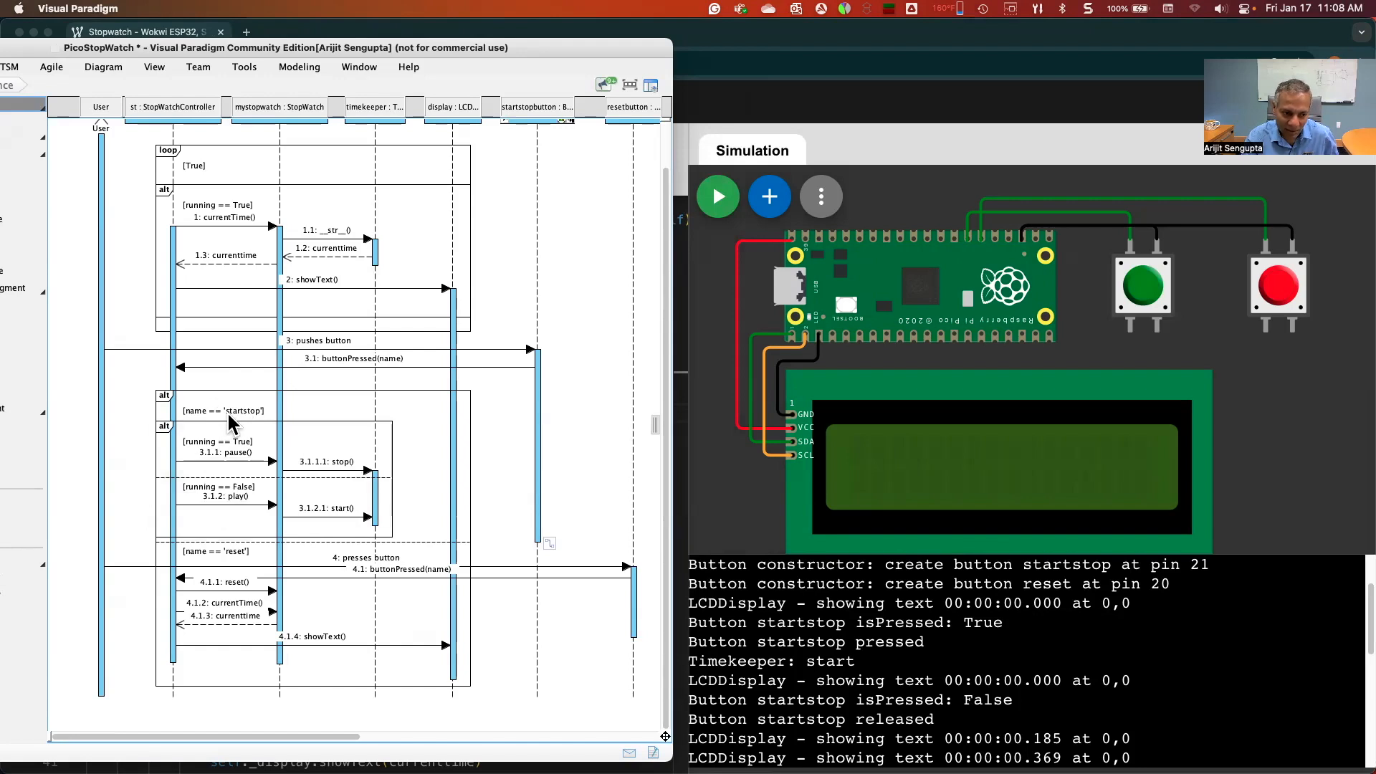
pyautogui.click(273, 464)
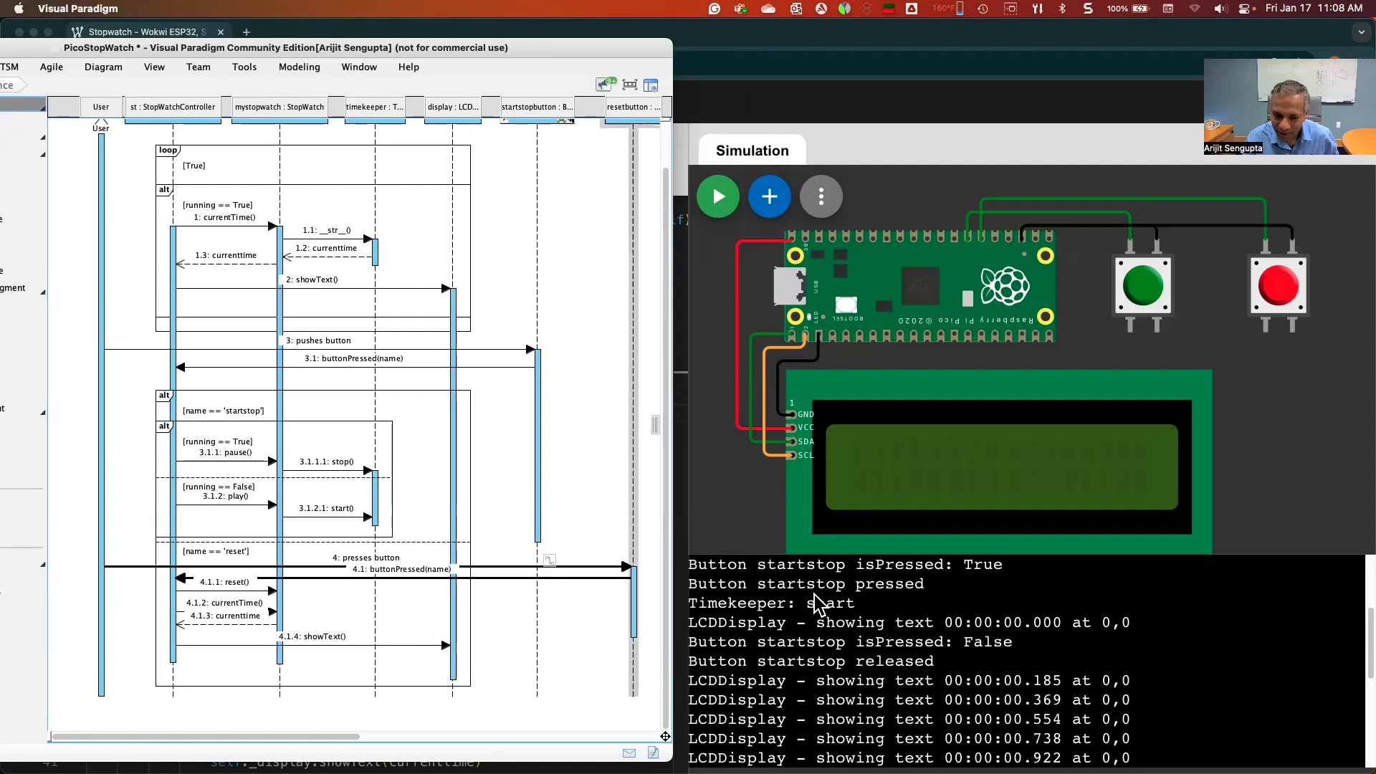
pyautogui.click(214, 462)
pyautogui.click(217, 487)
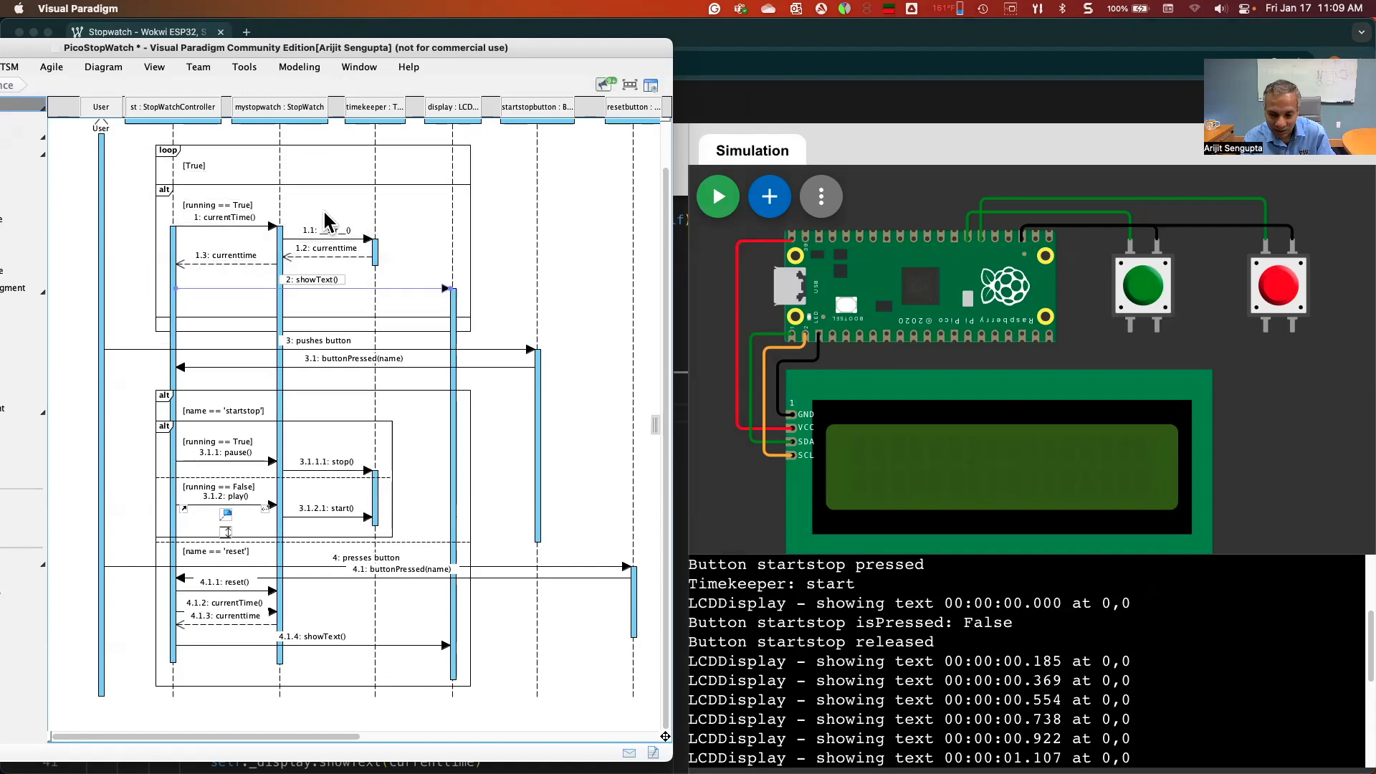
# Compare the stop() message and the reset branch's reset(), currentTime() and showText() messages with the end of the simulation log
pyautogui.scroll(-2, 851, 624)
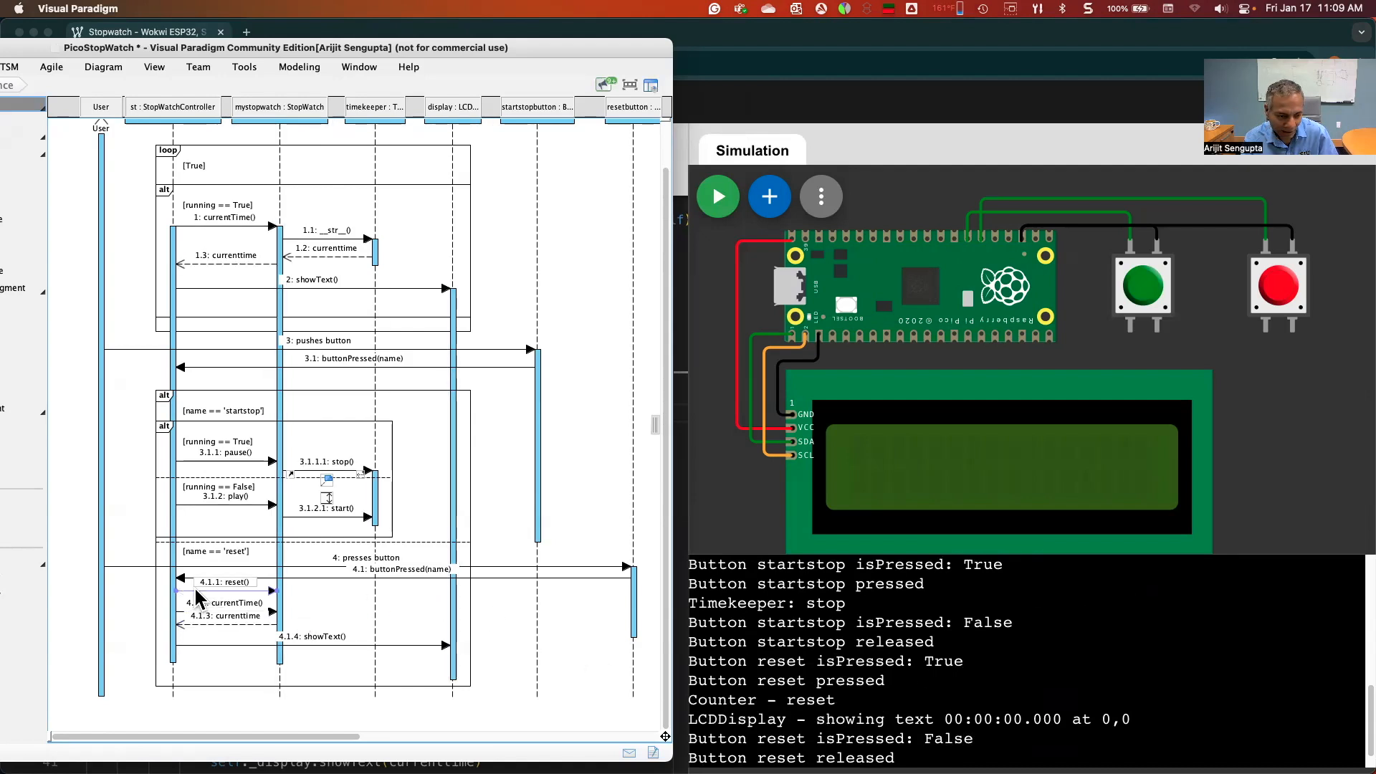
pyautogui.click(275, 613)
pyautogui.click(350, 592)
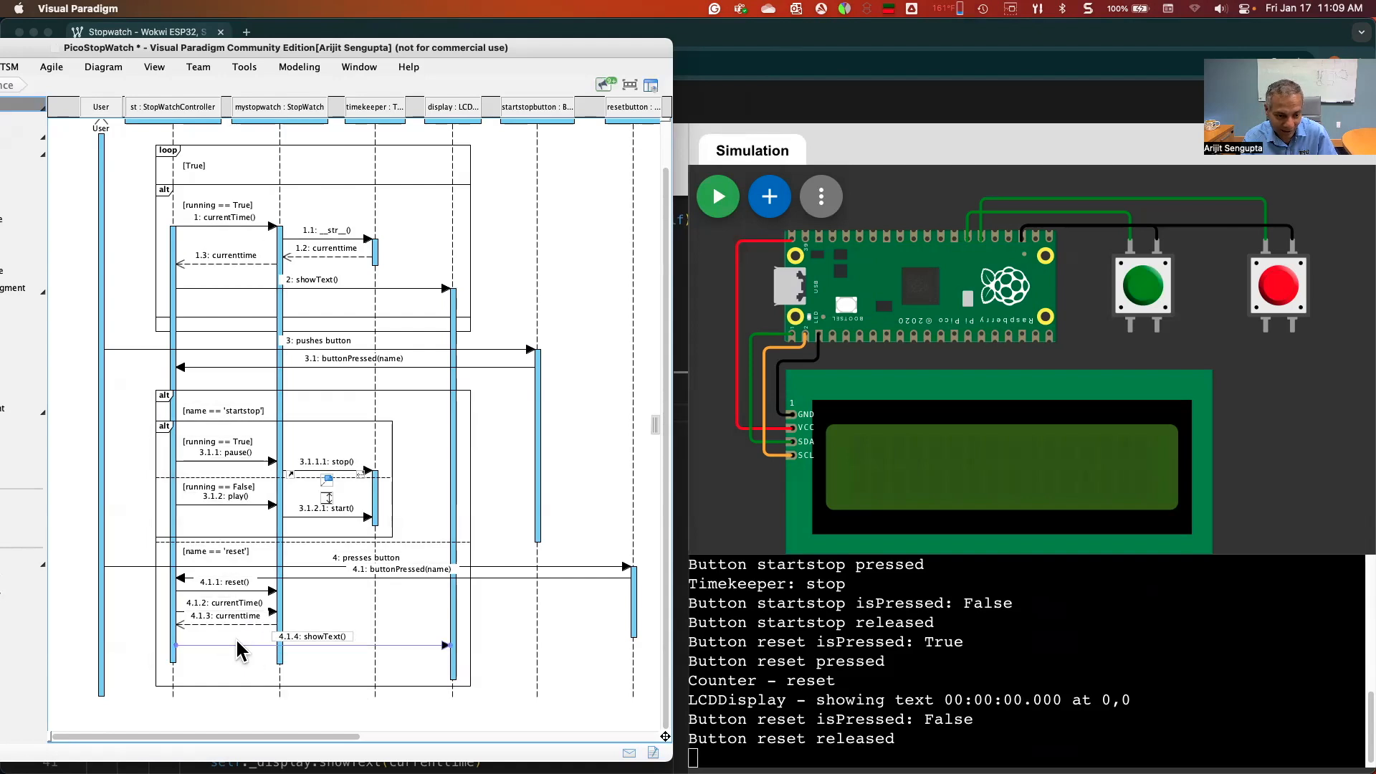
pyautogui.click(451, 647)
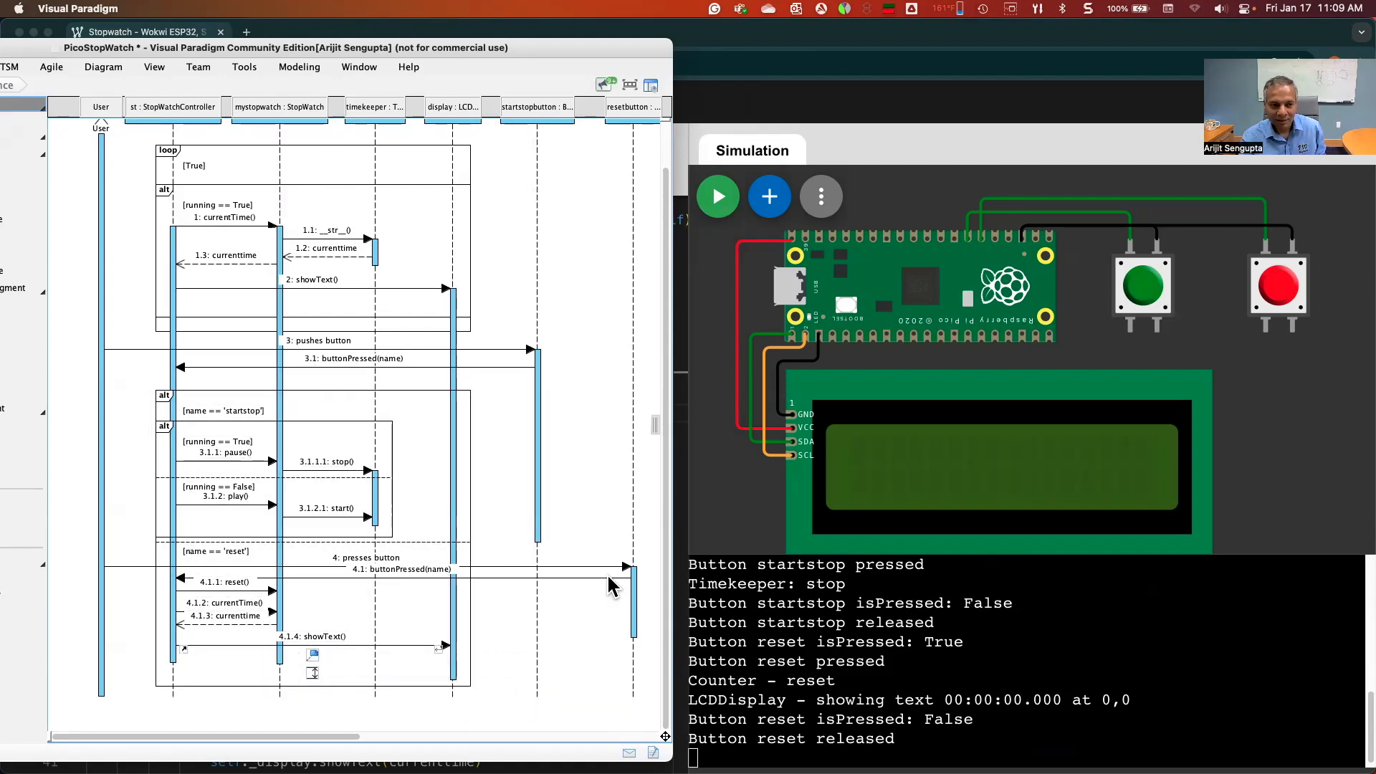
# Recheck the reset, stop and repeated LCDDisplay entries in the simulation log against the complete sequence diagram
pyautogui.scroll(2, 373, 631)
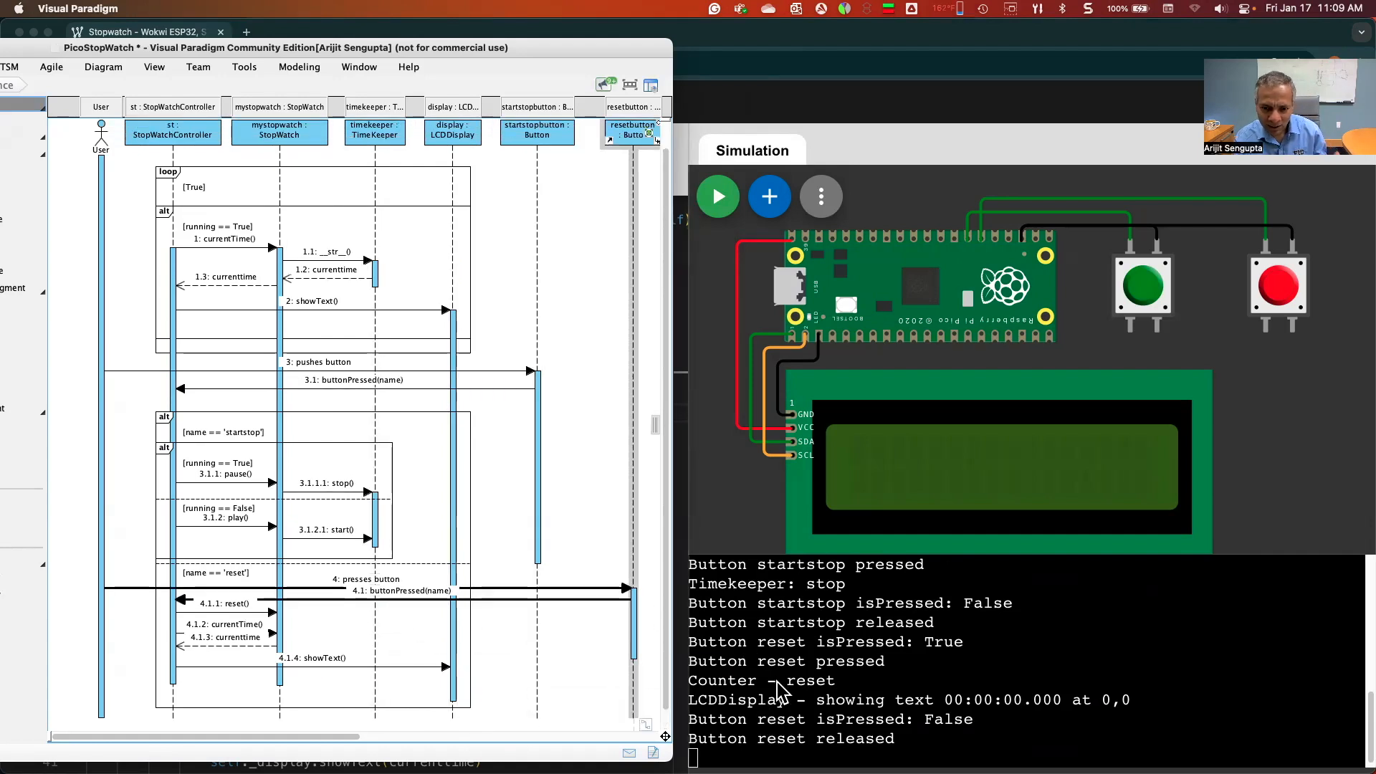
pyautogui.scroll(1, 781, 692)
pyautogui.scroll(2, 495, 599)
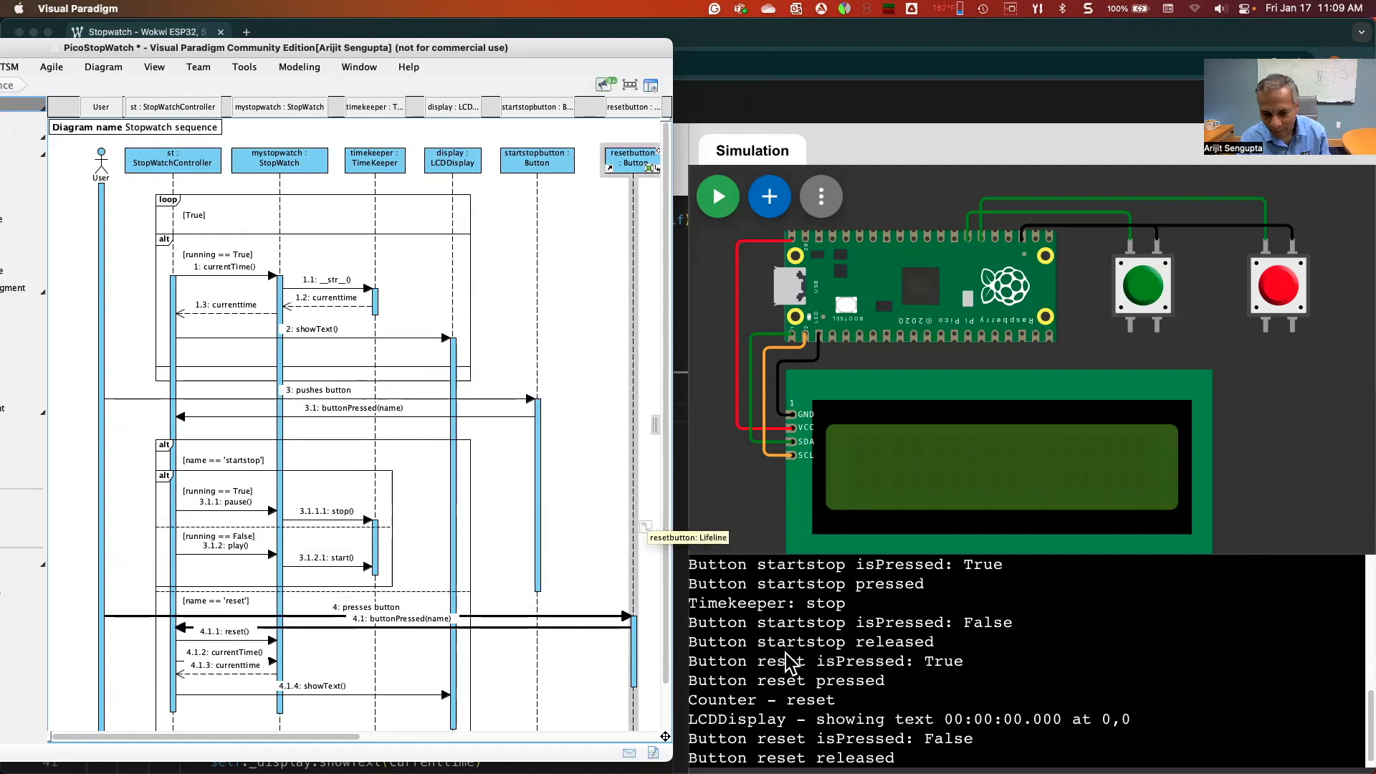
pyautogui.scroll(3, 788, 663)
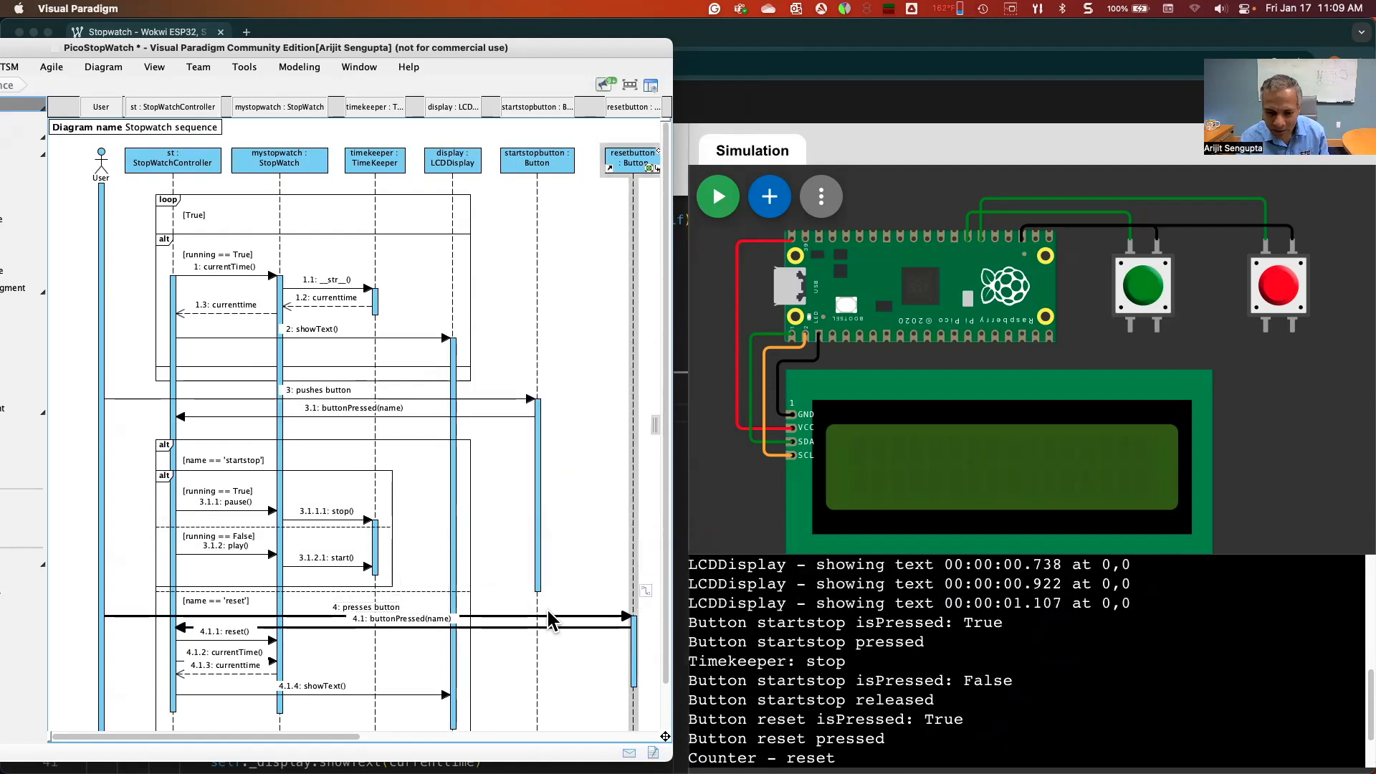
pyautogui.scroll(5, 921, 659)
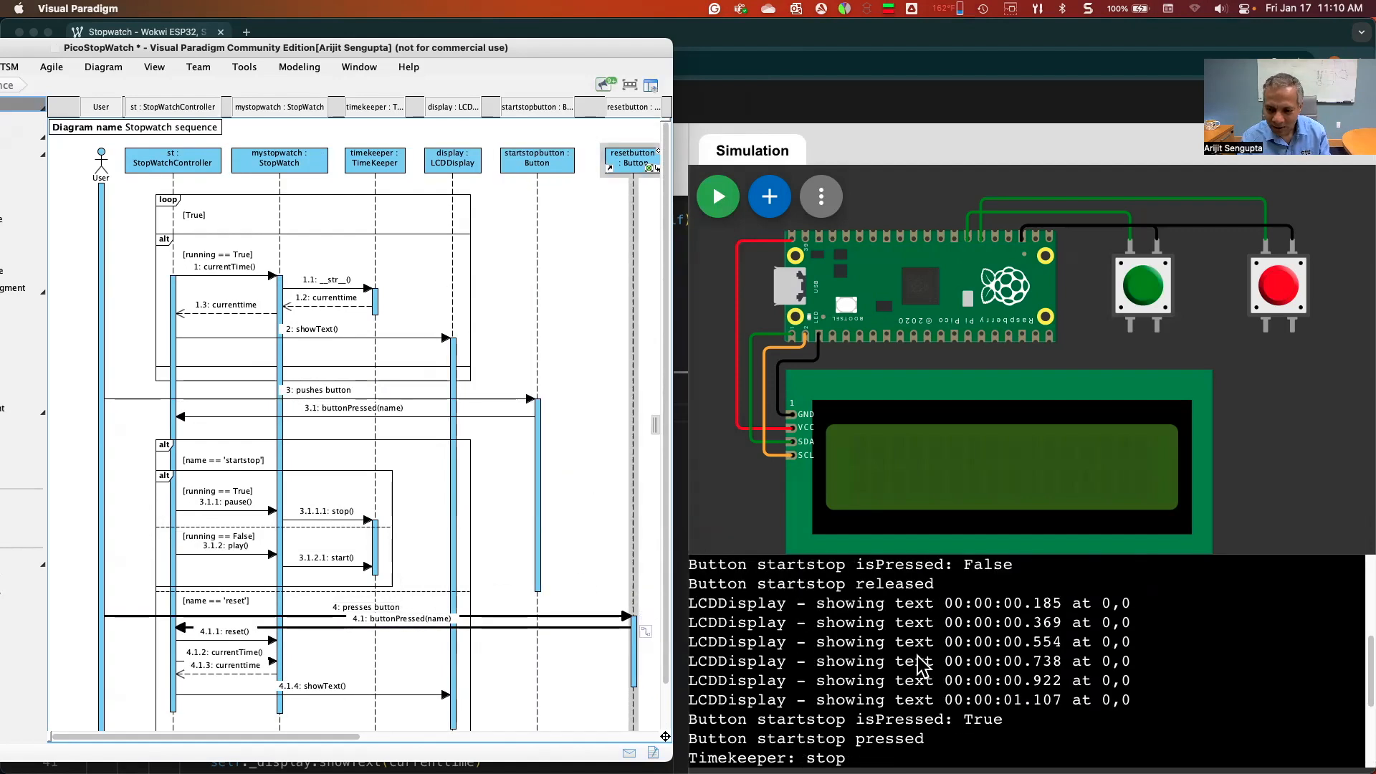
pyautogui.scroll(1, 921, 667)
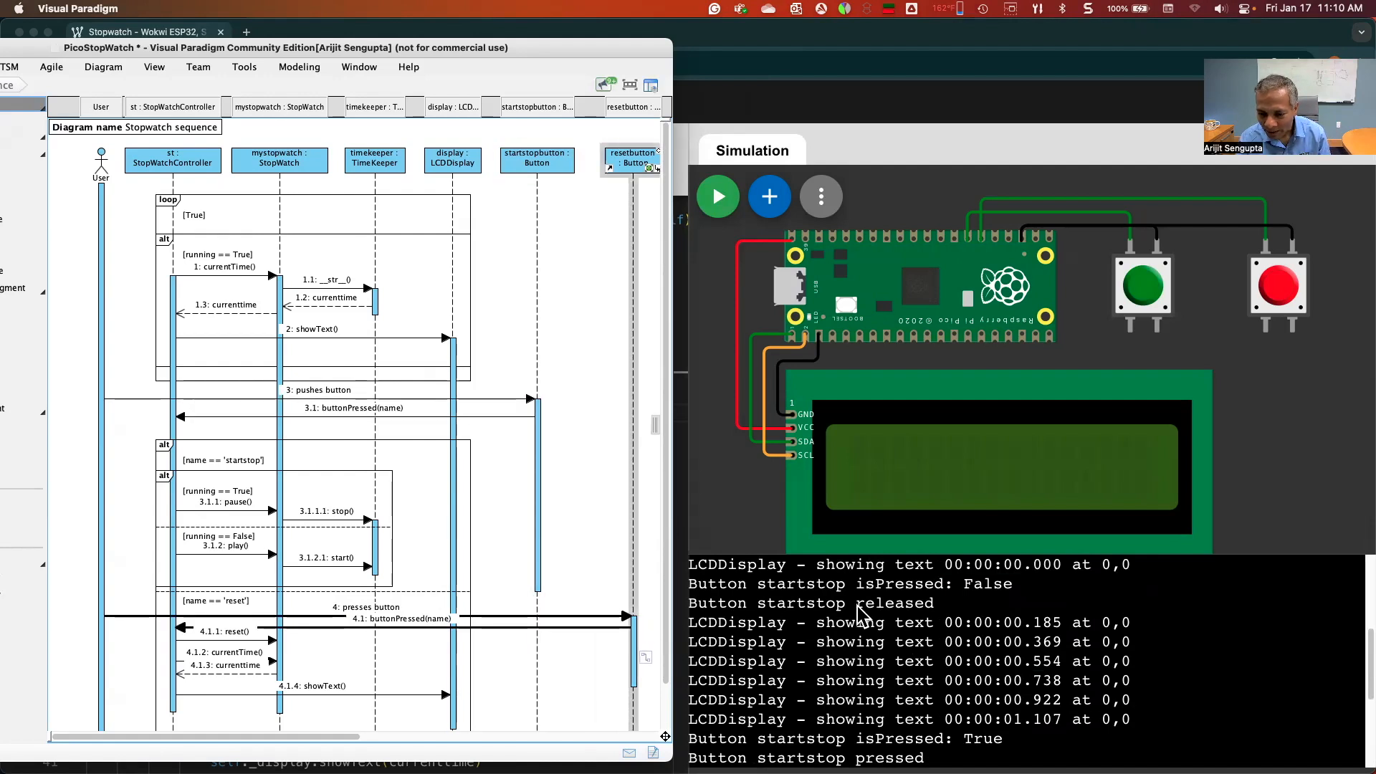
pyautogui.scroll(-4, 960, 609)
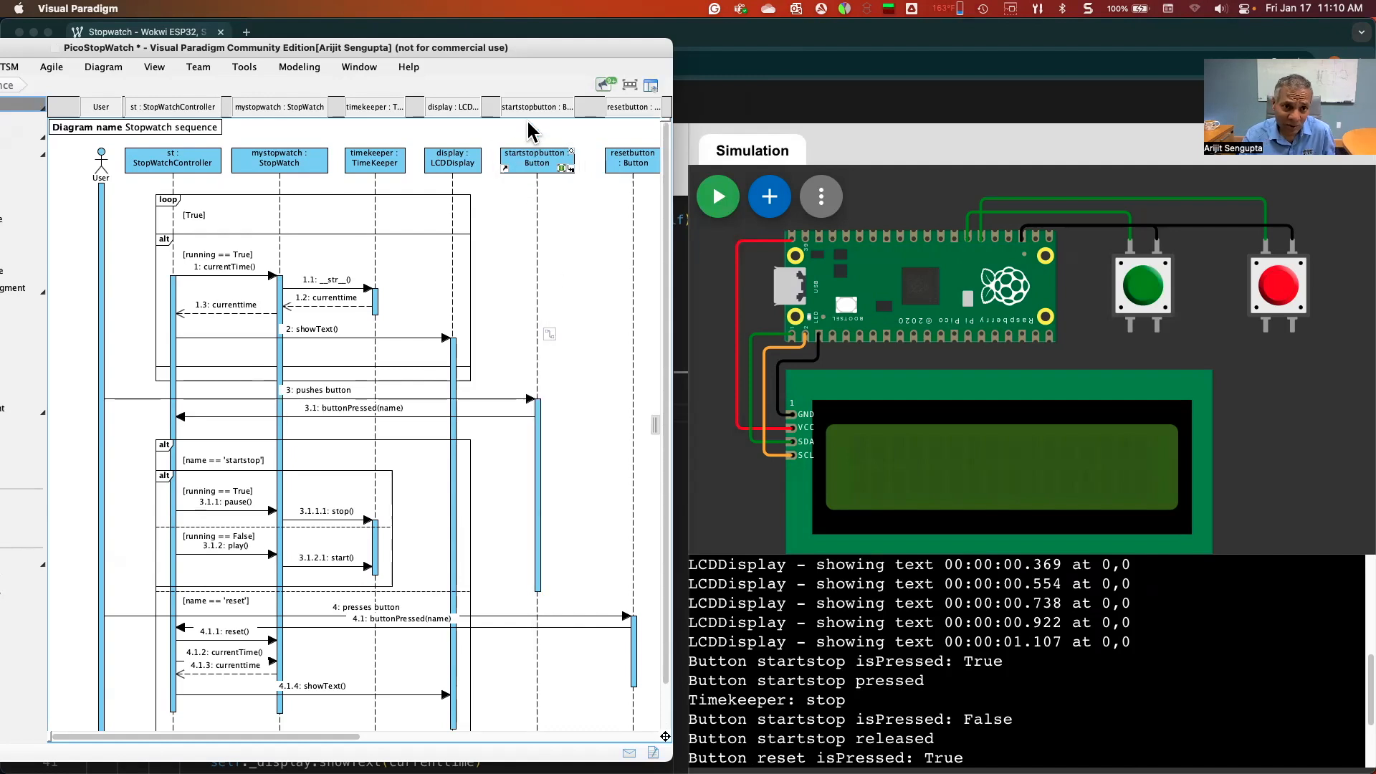
# Reposition the Visual Paradigm window so its full tool palette is on screen
pyautogui.moveTo(565, 56); pyautogui.dragTo(683, 49)
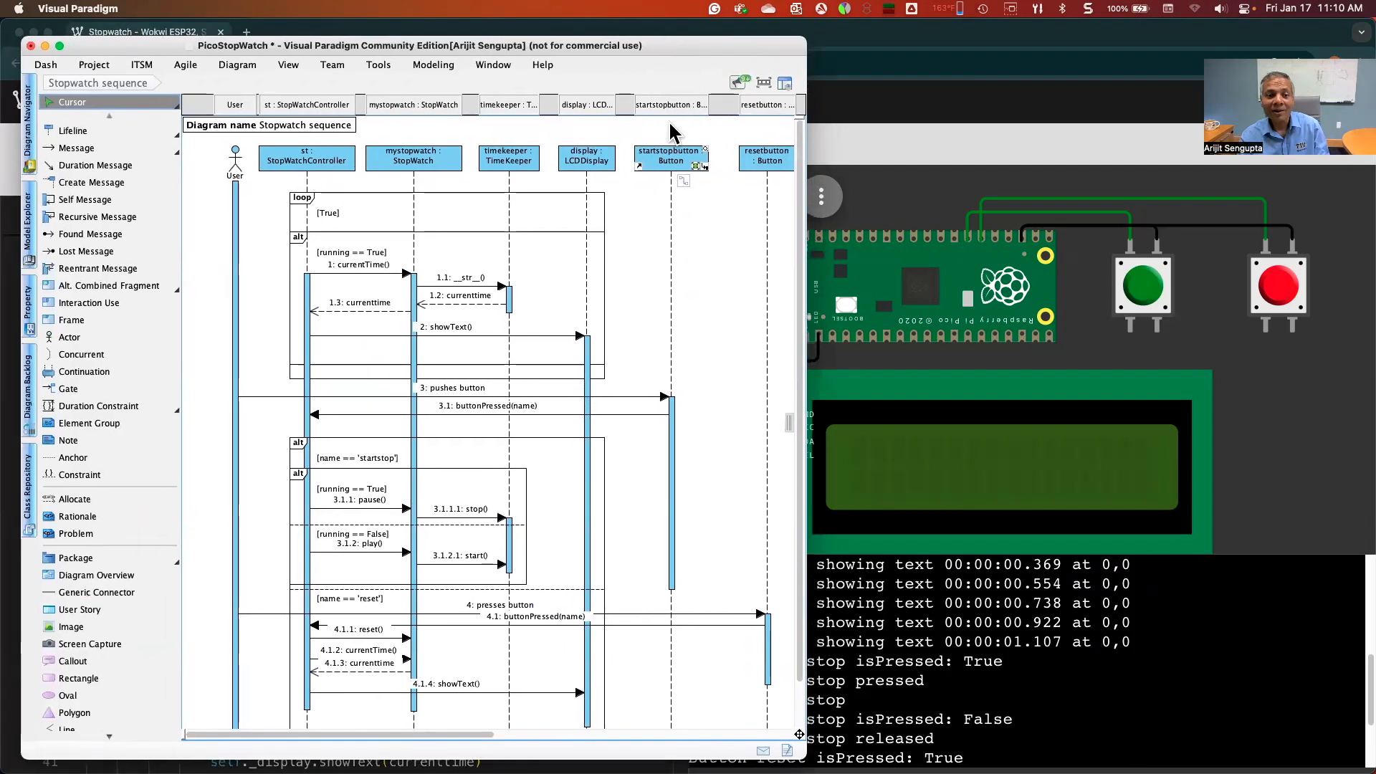